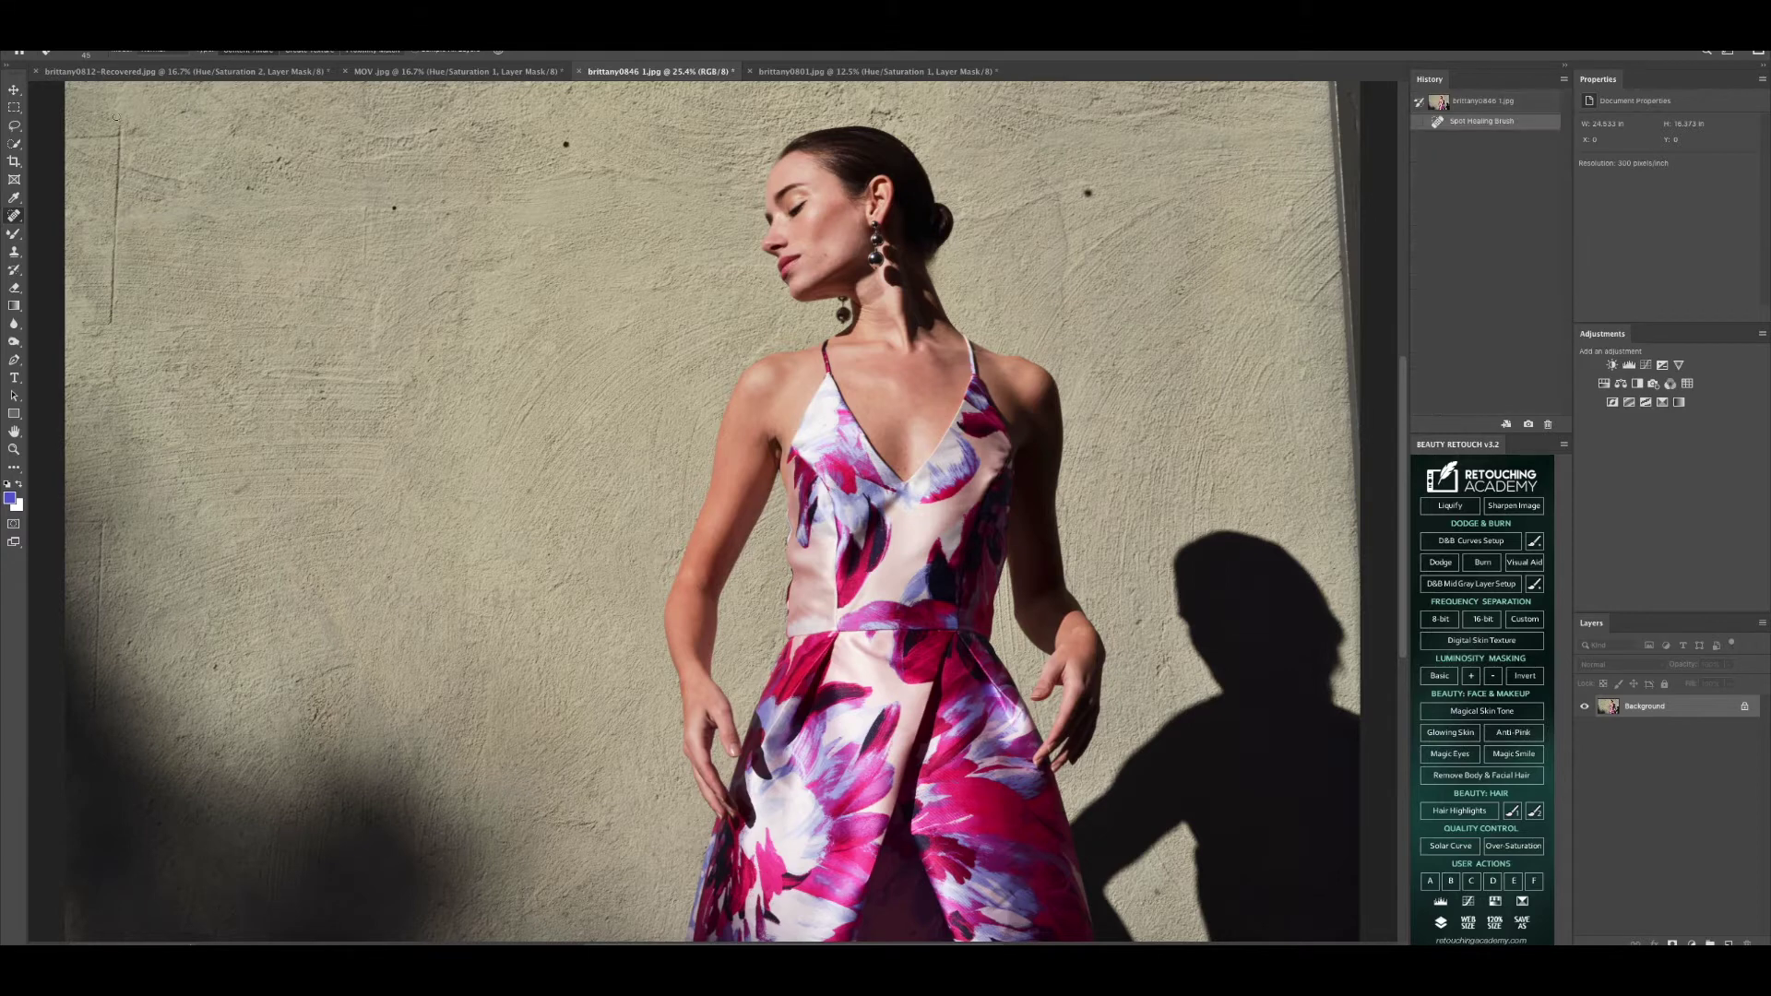
# Step: Heal the long vertical cracks and small marks on the wall left of the model with the Spot Healing Brush
pyautogui.moveTo(121, 134); pyautogui.dragTo(113, 316)
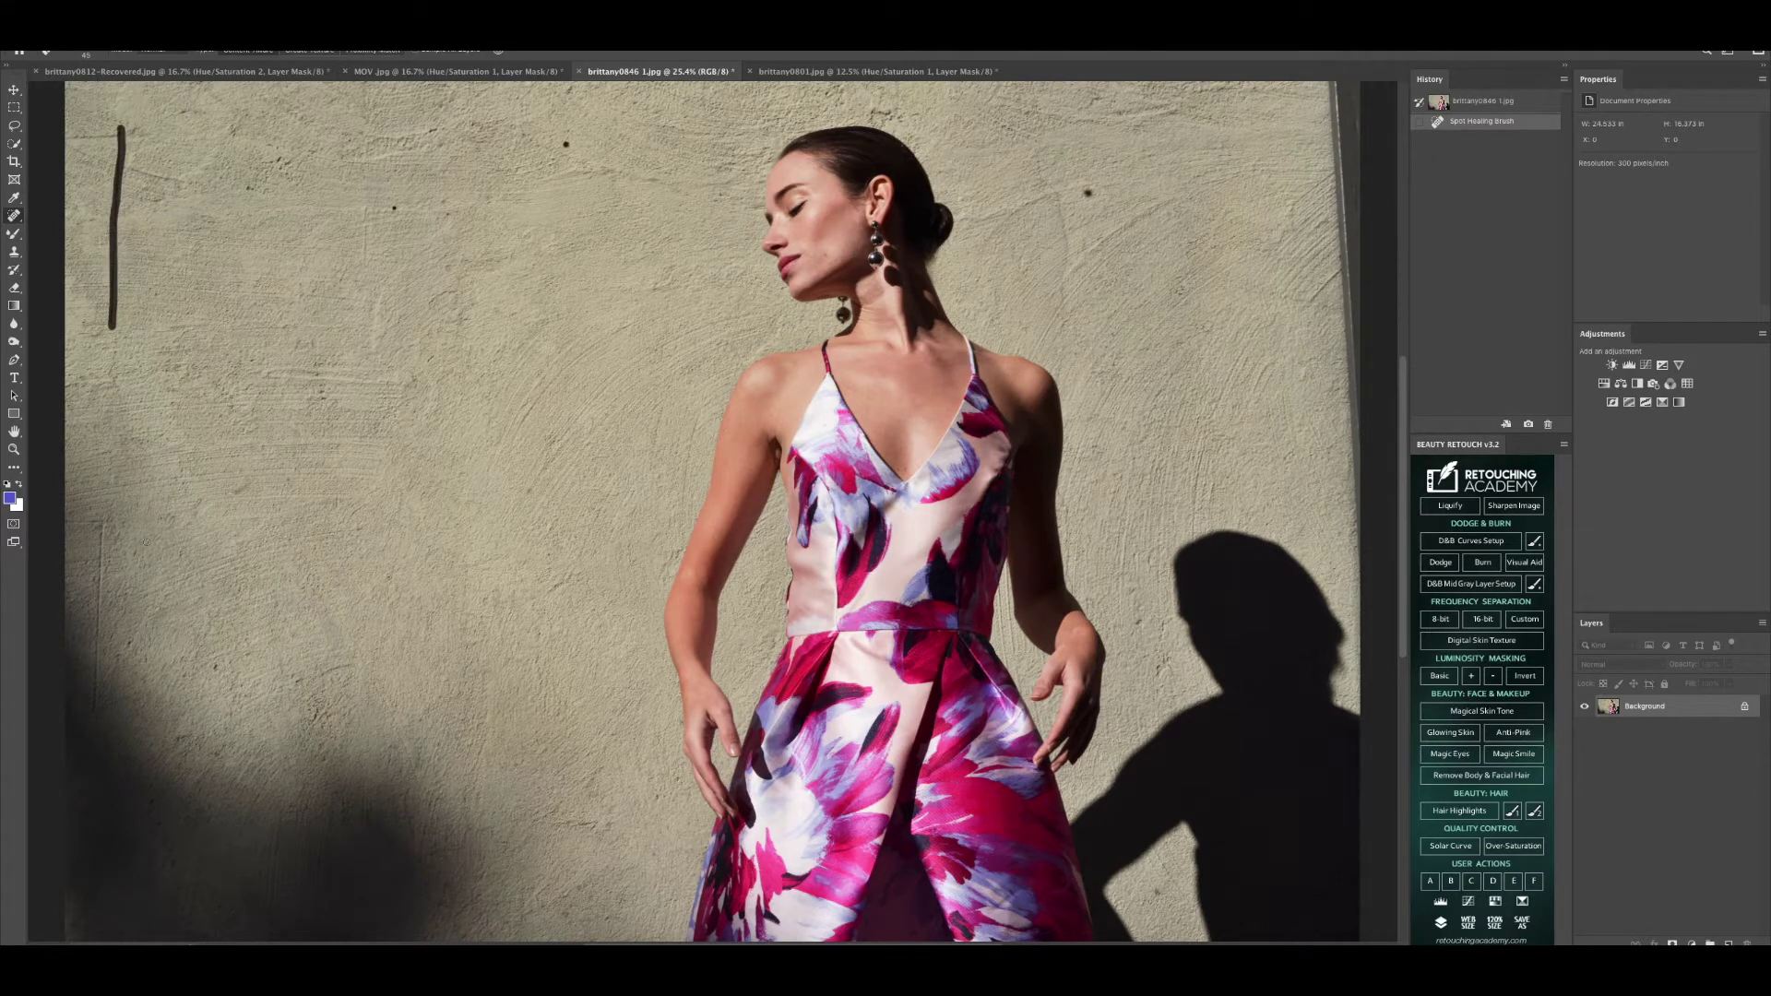
pyautogui.moveTo(91, 523)
pyautogui.mouseDown()
pyautogui.moveTo(62, 523)
pyautogui.moveTo(103, 556)
pyautogui.moveTo(96, 714)
pyautogui.mouseUp()
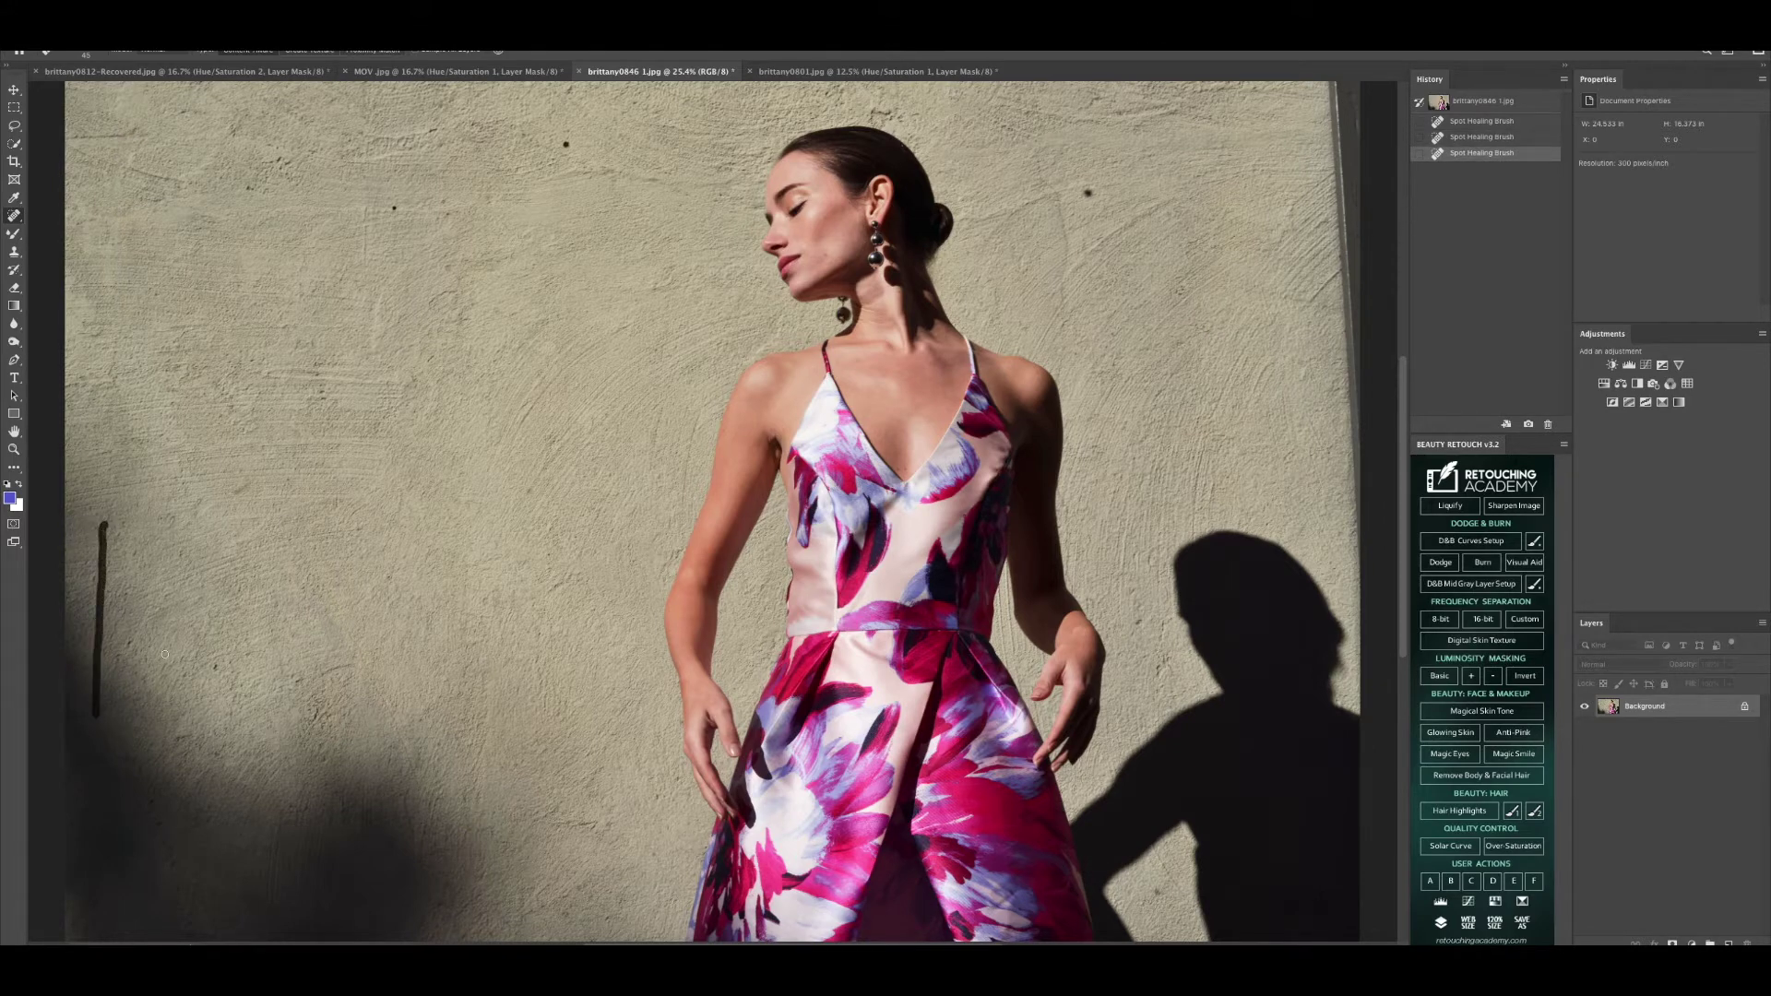
pyautogui.click(213, 667)
pyautogui.click(298, 683)
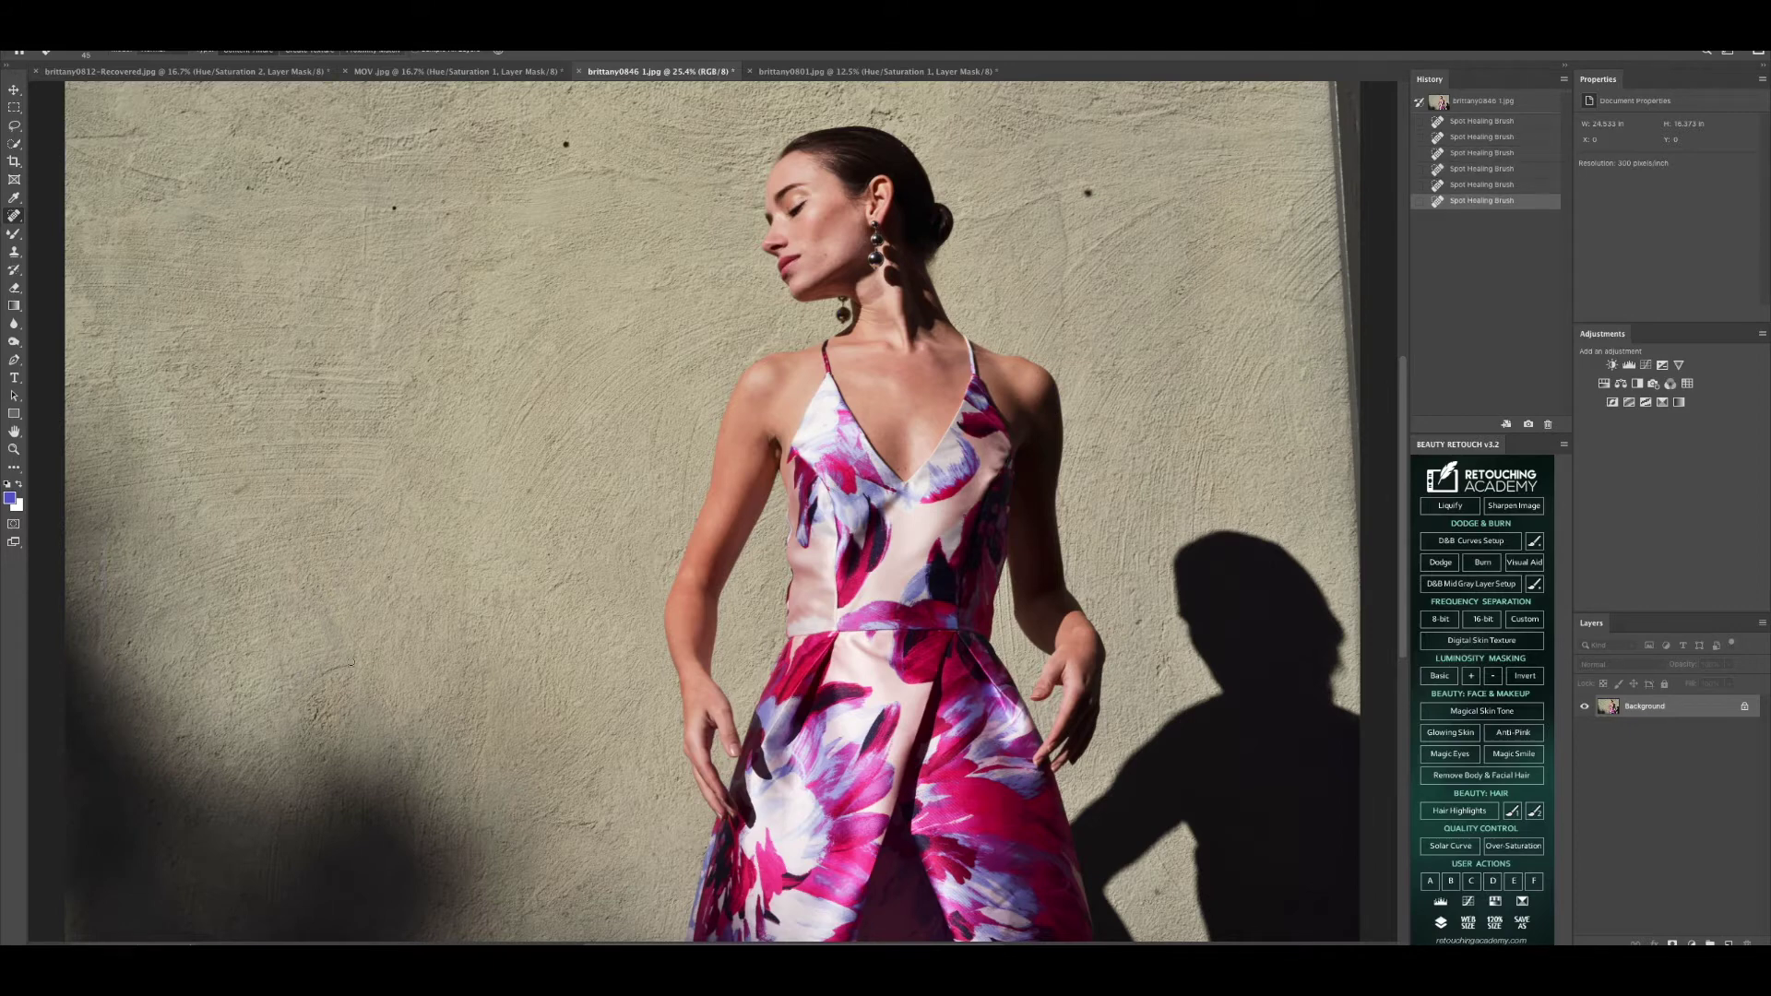
# Step: Remove the dark spots on the wall around the model's head and the small marks beside her skirt
pyautogui.click(393, 210)
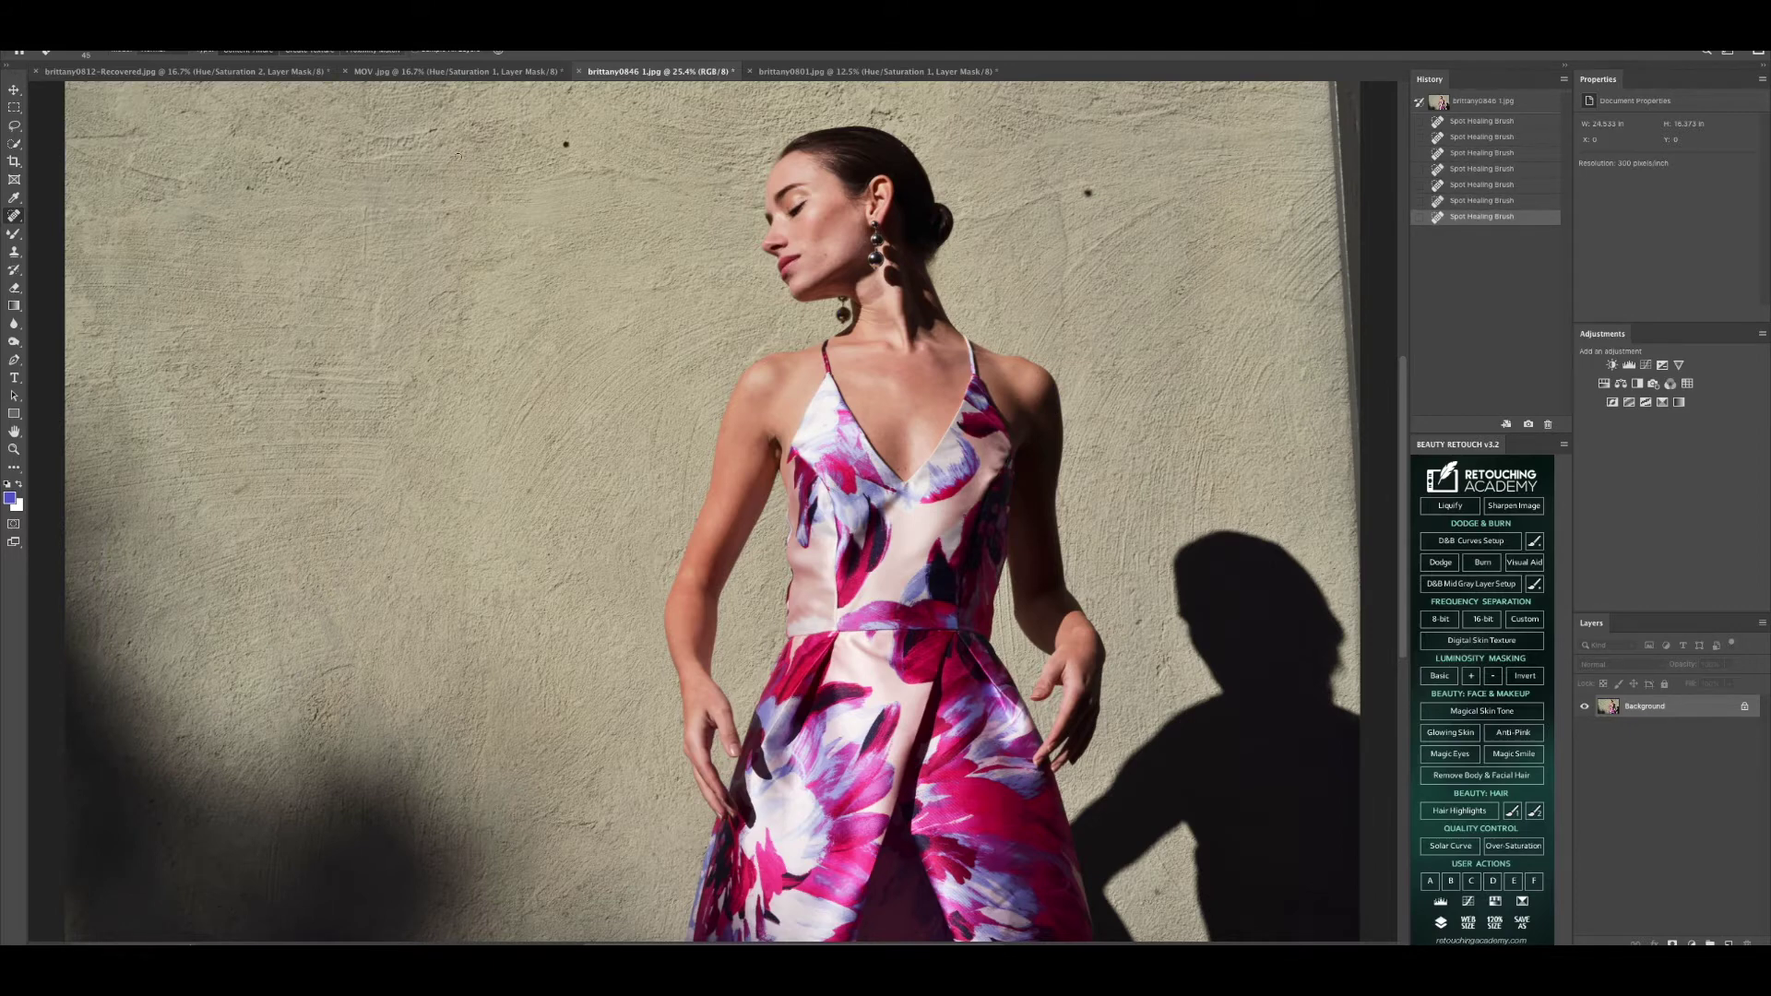
pyautogui.click(565, 144)
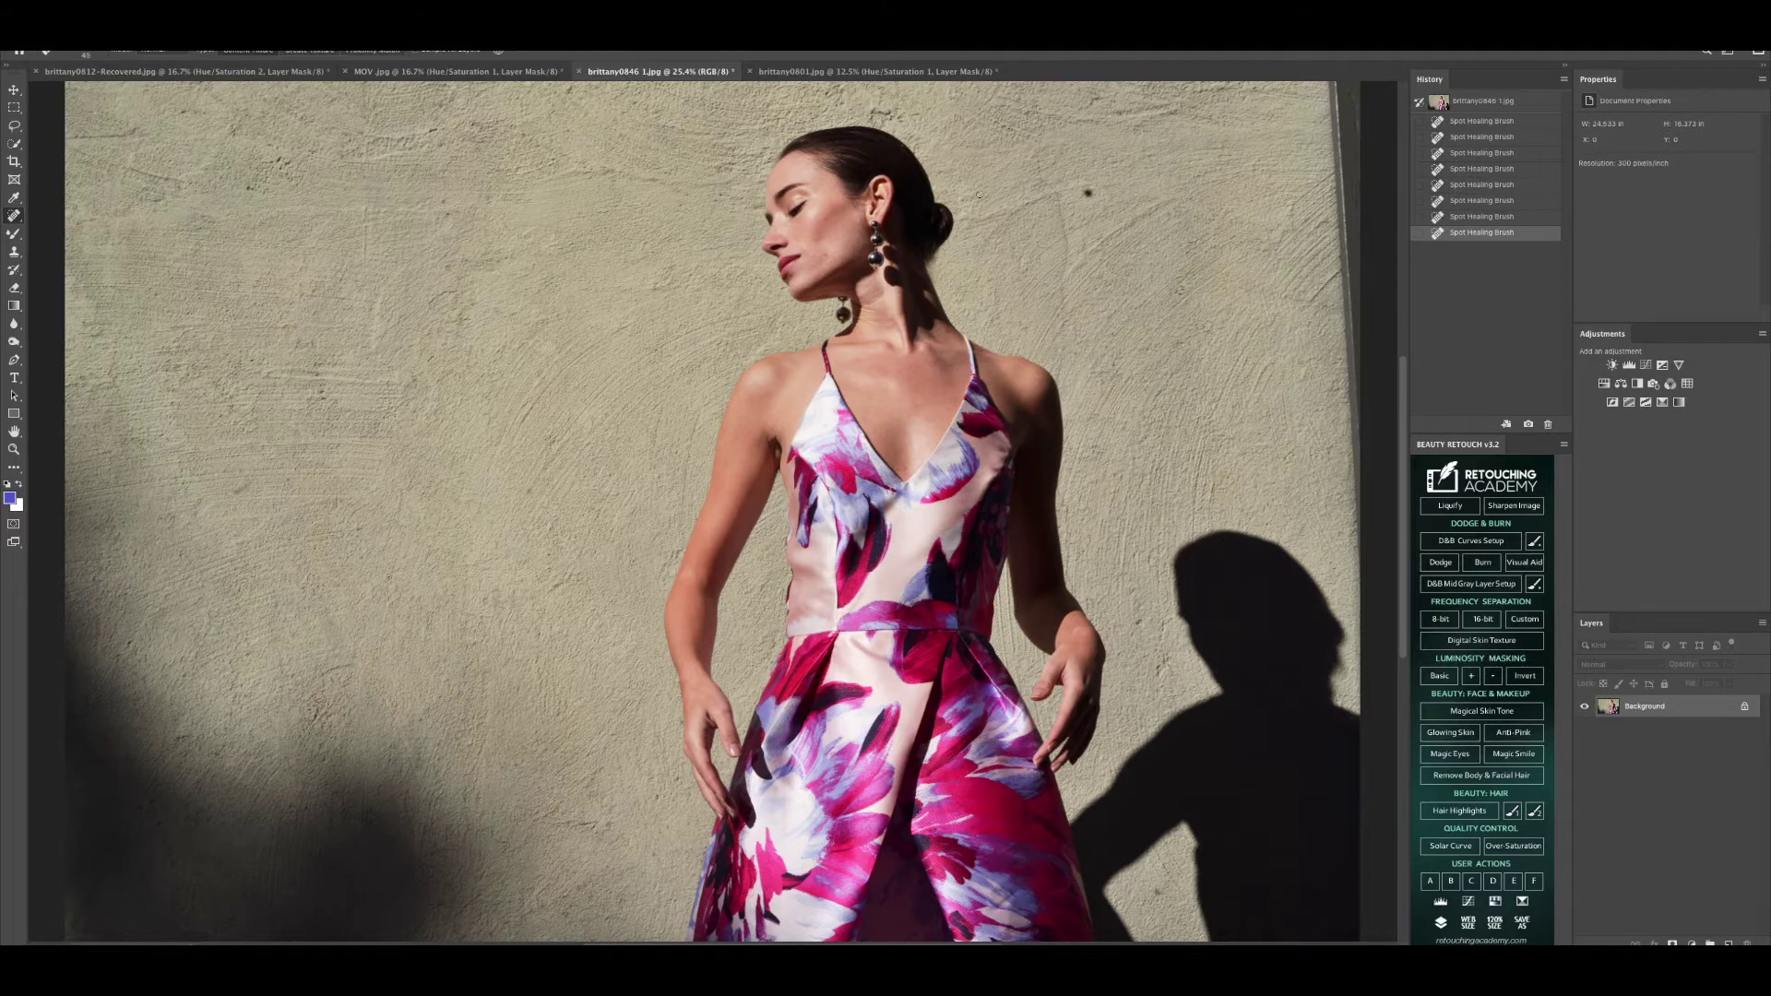
pyautogui.click(1088, 193)
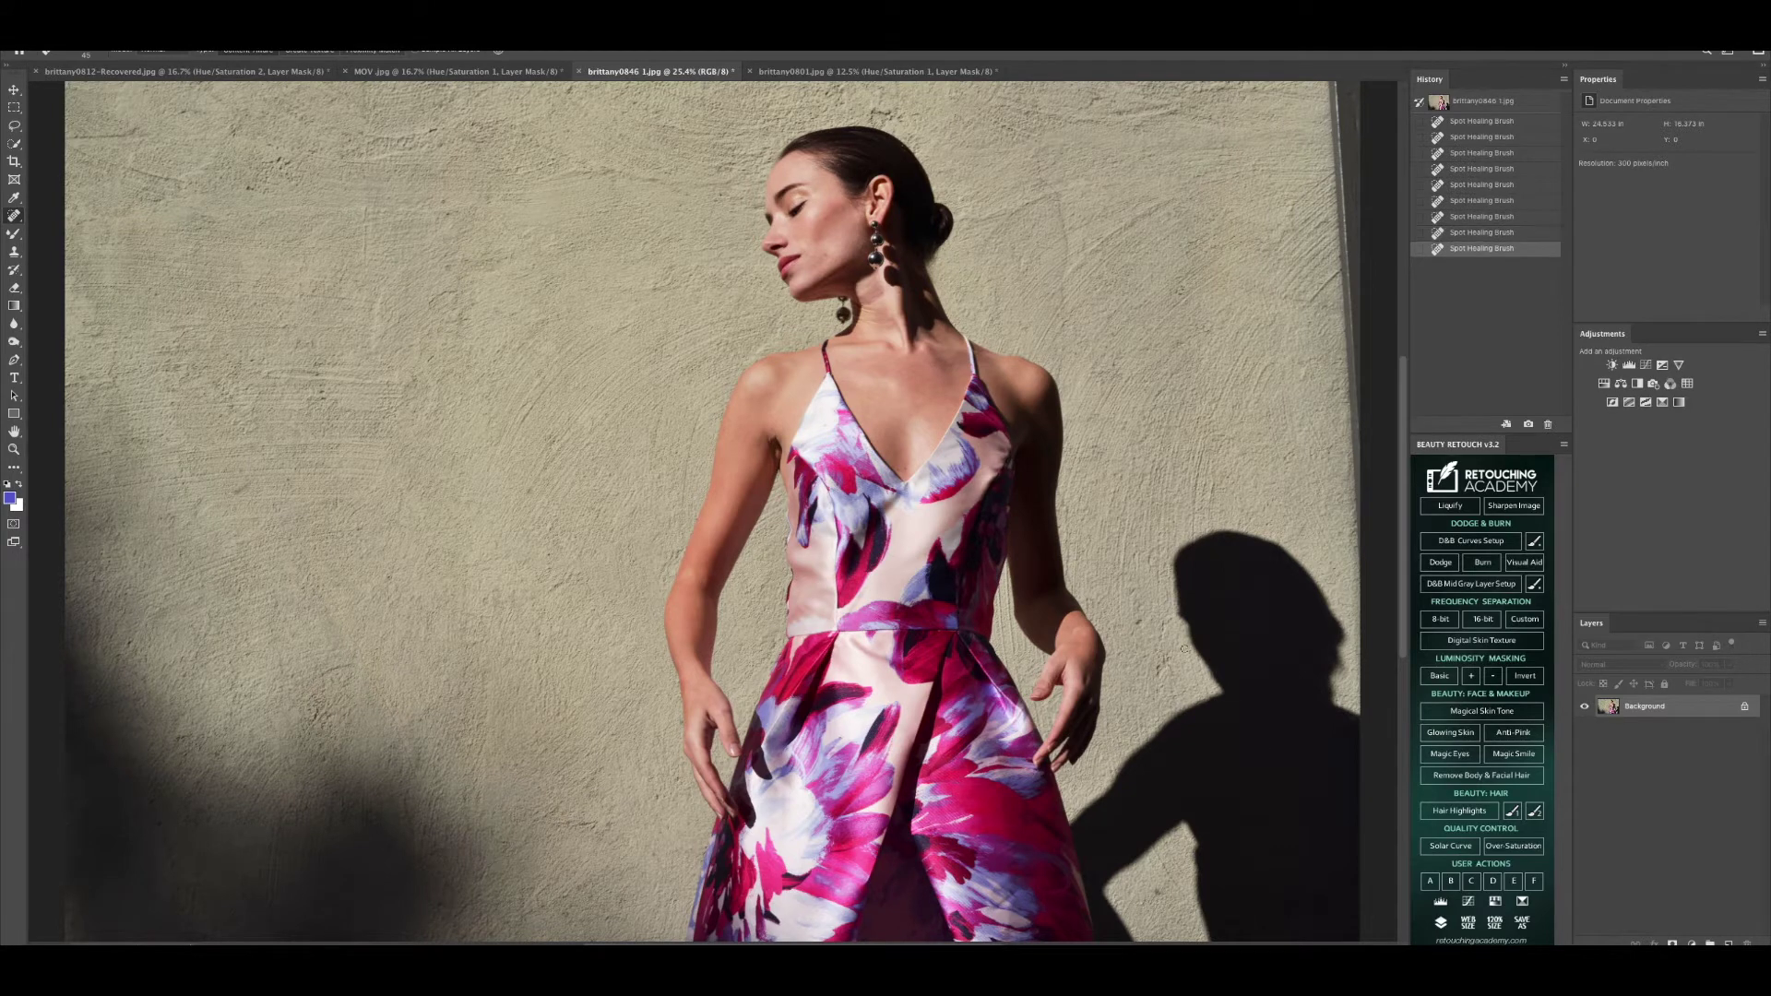
pyautogui.click(1139, 623)
pyautogui.click(1157, 892)
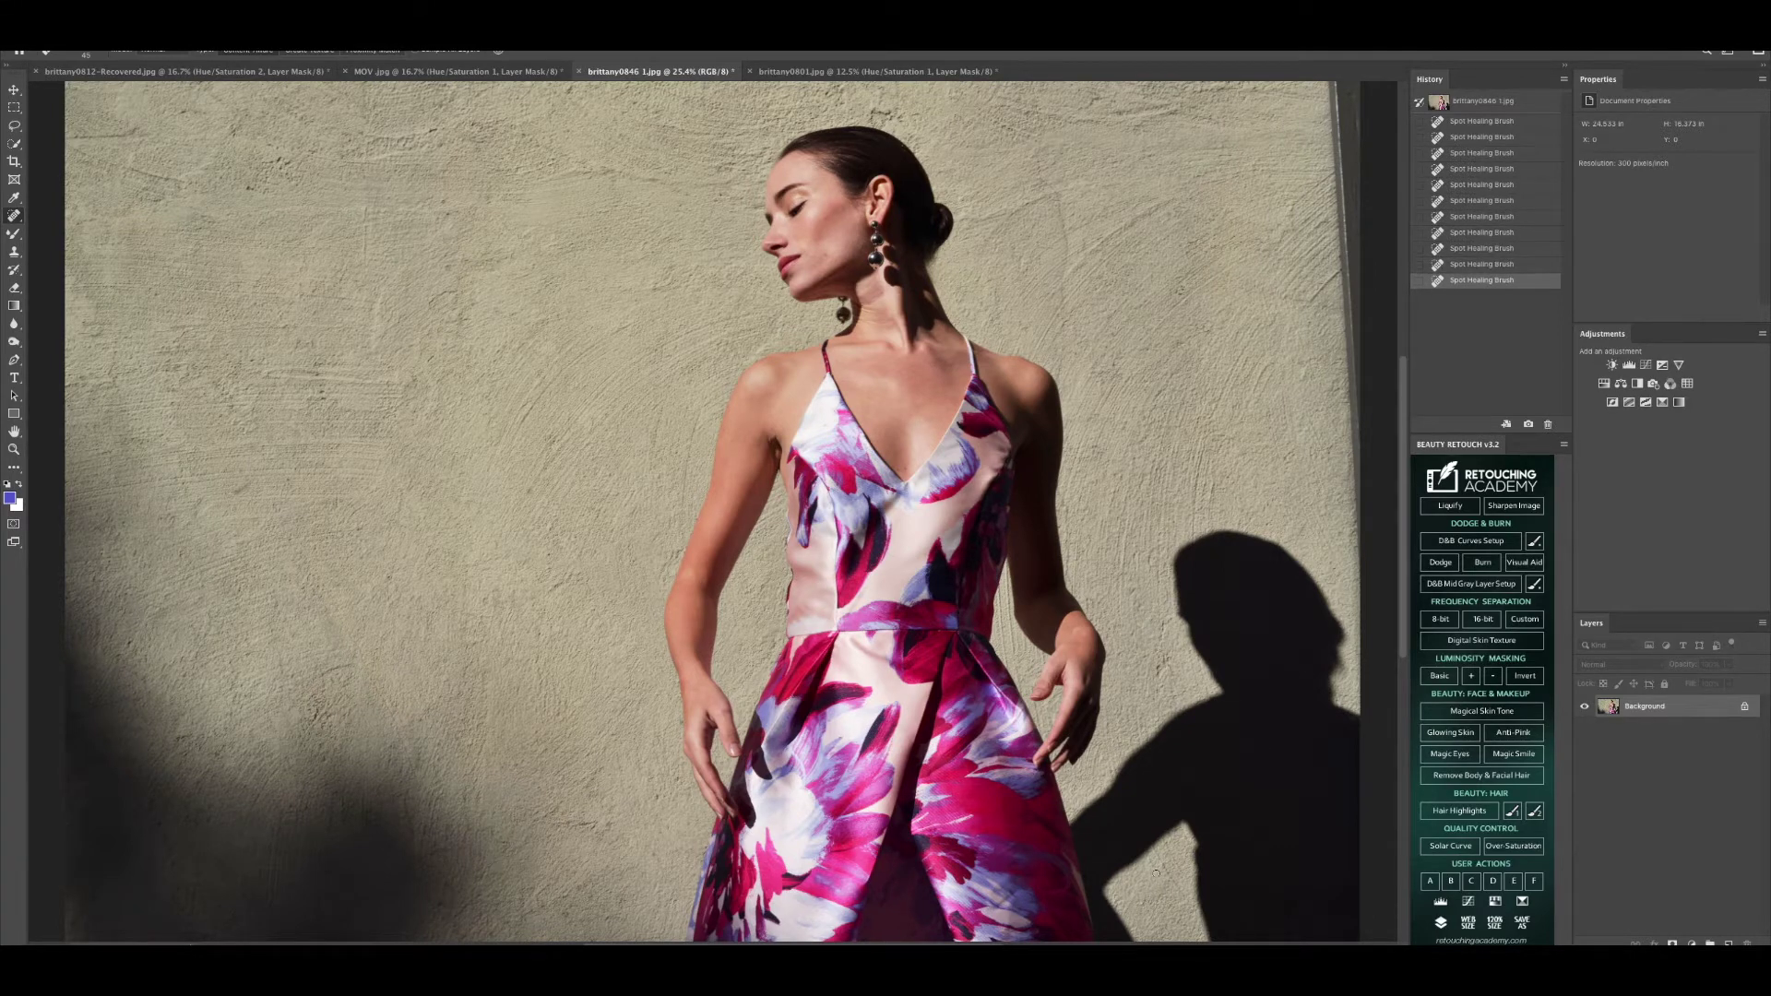
# Step: Clone wall texture over the dark strip along the wall's right edge with an enlarged Clone Stamp brush
pyautogui.click(14, 251)
pyautogui.press(']')
pyautogui.press(']')
pyautogui.keyDown('alt'); pyautogui.click(1254, 104); pyautogui.keyUp('alt')
pyautogui.moveTo(1337, 87)
pyautogui.mouseDown()
pyautogui.moveTo(1358, 218)
pyautogui.moveTo(1354, 162)
pyautogui.moveTo(1370, 571)
pyautogui.mouseUp()
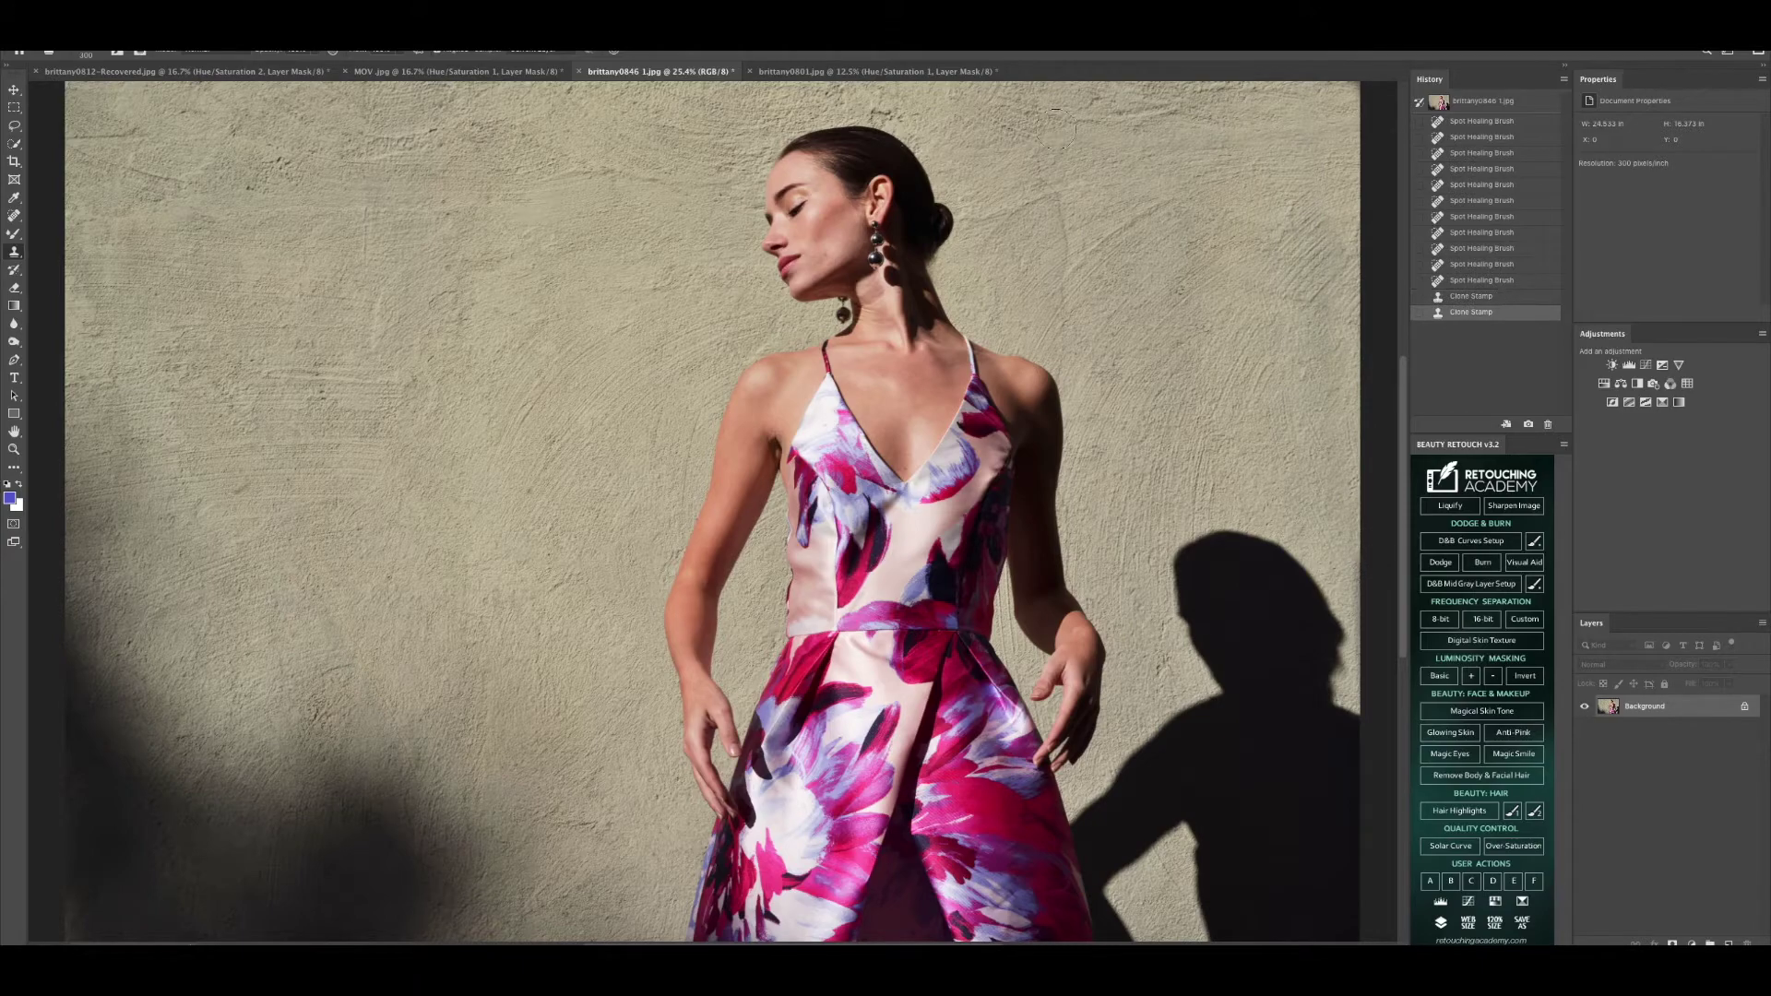
# Step: Heal the moles and spots on the sunlit upper arm and shoulder at 100% zoom with a smaller Spot Healing Brush
pyautogui.click(15, 452)
pyautogui.click(372, 49)
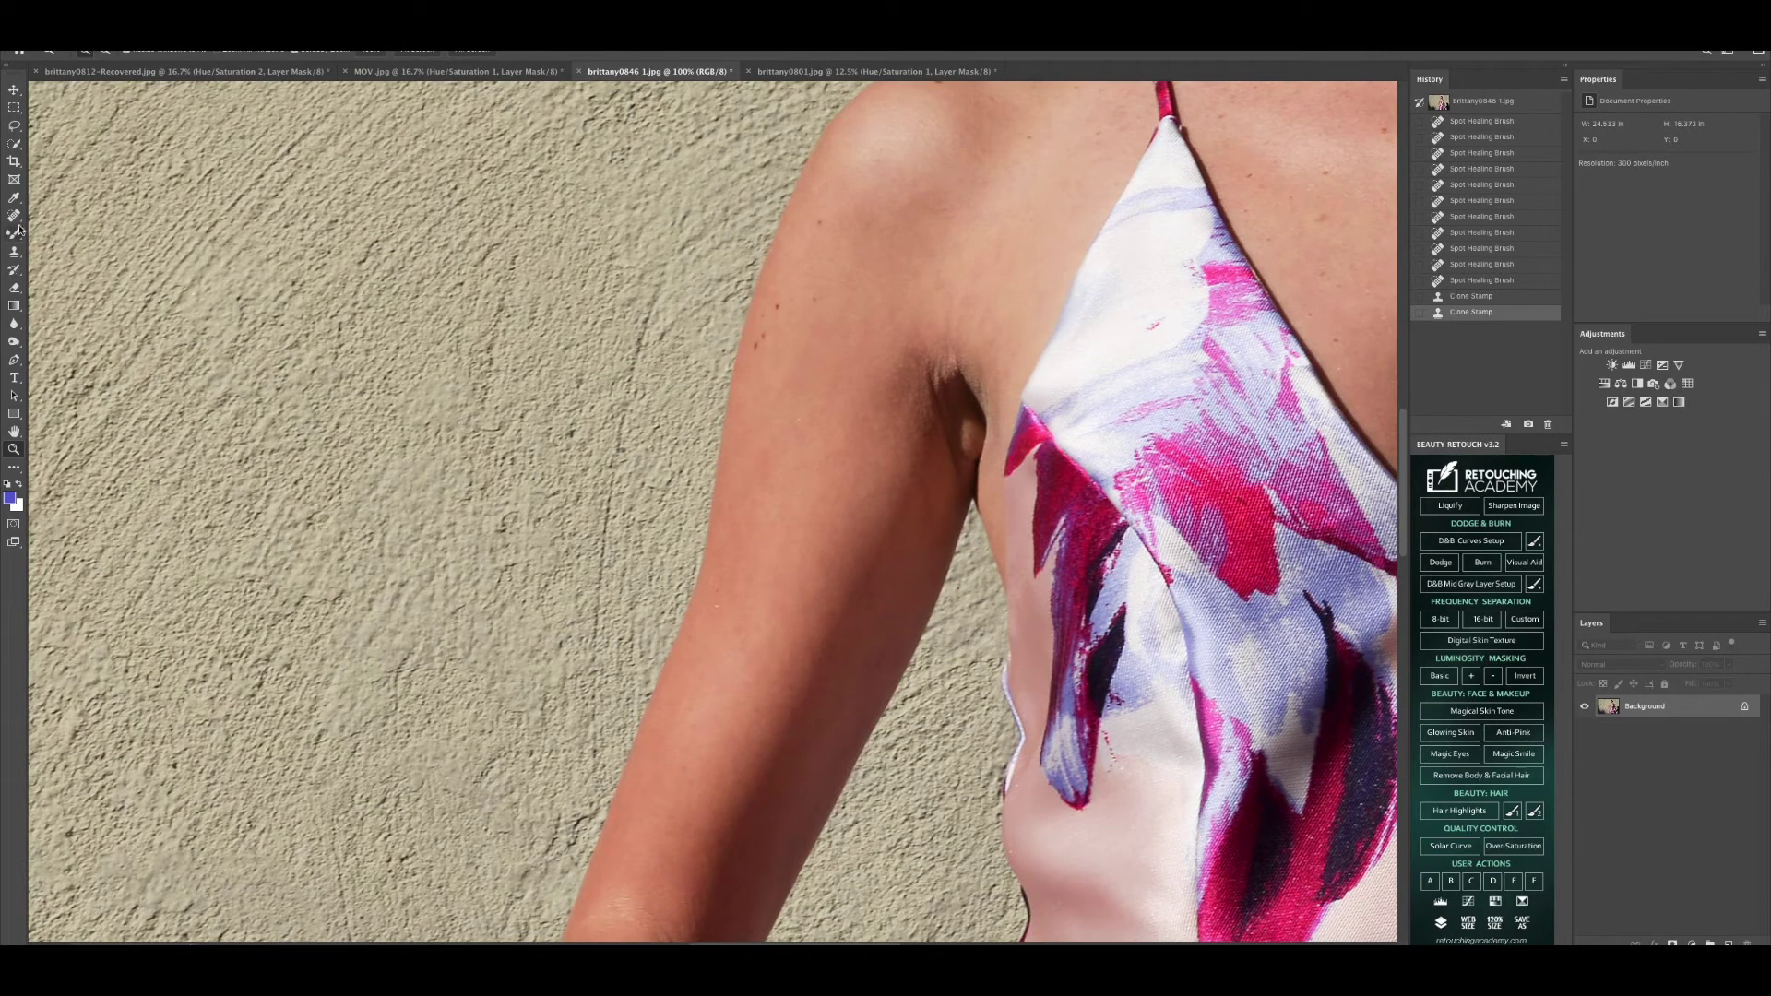
pyautogui.click(15, 218)
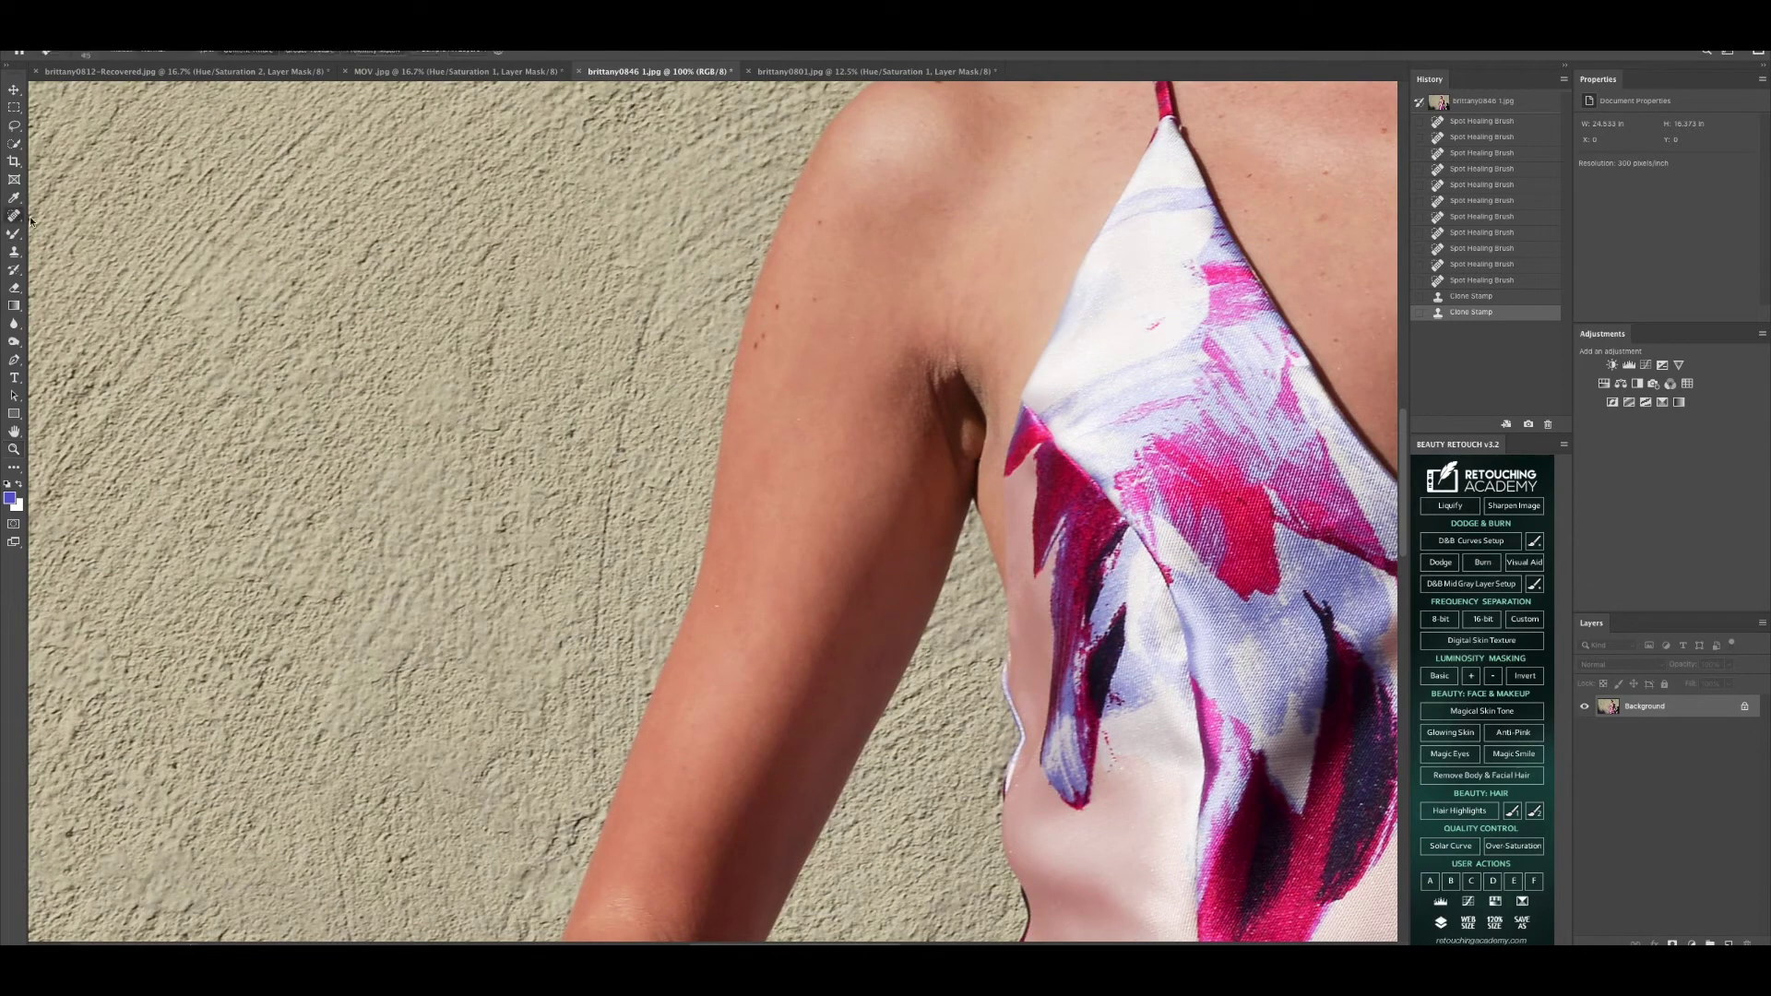
pyautogui.press('[')
pyautogui.press('[')
pyautogui.moveTo(755, 346)
pyautogui.mouseDown()
pyautogui.moveTo(784, 302)
pyautogui.moveTo(783, 322)
pyautogui.mouseUp()
pyautogui.click(817, 297)
pyautogui.click(820, 223)
pyautogui.click(1023, 139)
pyautogui.click(1102, 132)
# Step: Heal the blemishes along the top of the sunlit shoulder beside the dark dress strap
pyautogui.scroll(3, 1107, 138)
pyautogui.moveTo(1135, 259); pyautogui.dragTo(1101, 247)
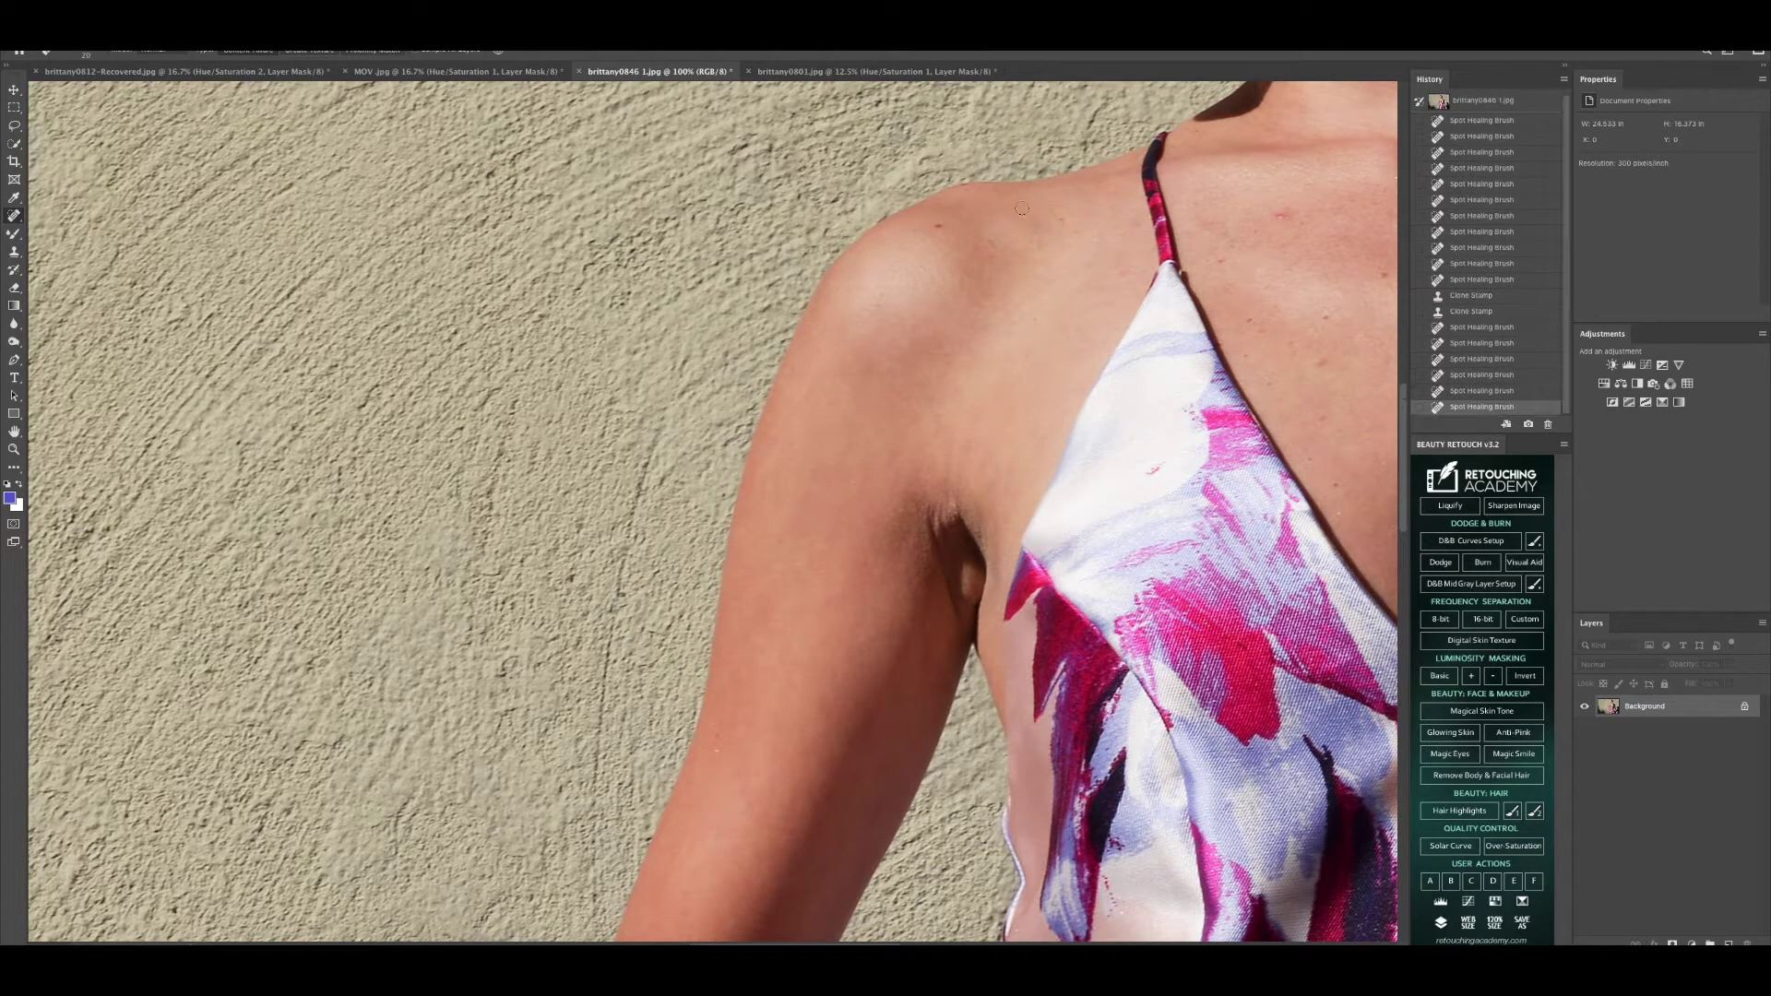
pyautogui.click(939, 227)
pyautogui.click(994, 245)
pyautogui.click(1064, 222)
pyautogui.click(1081, 233)
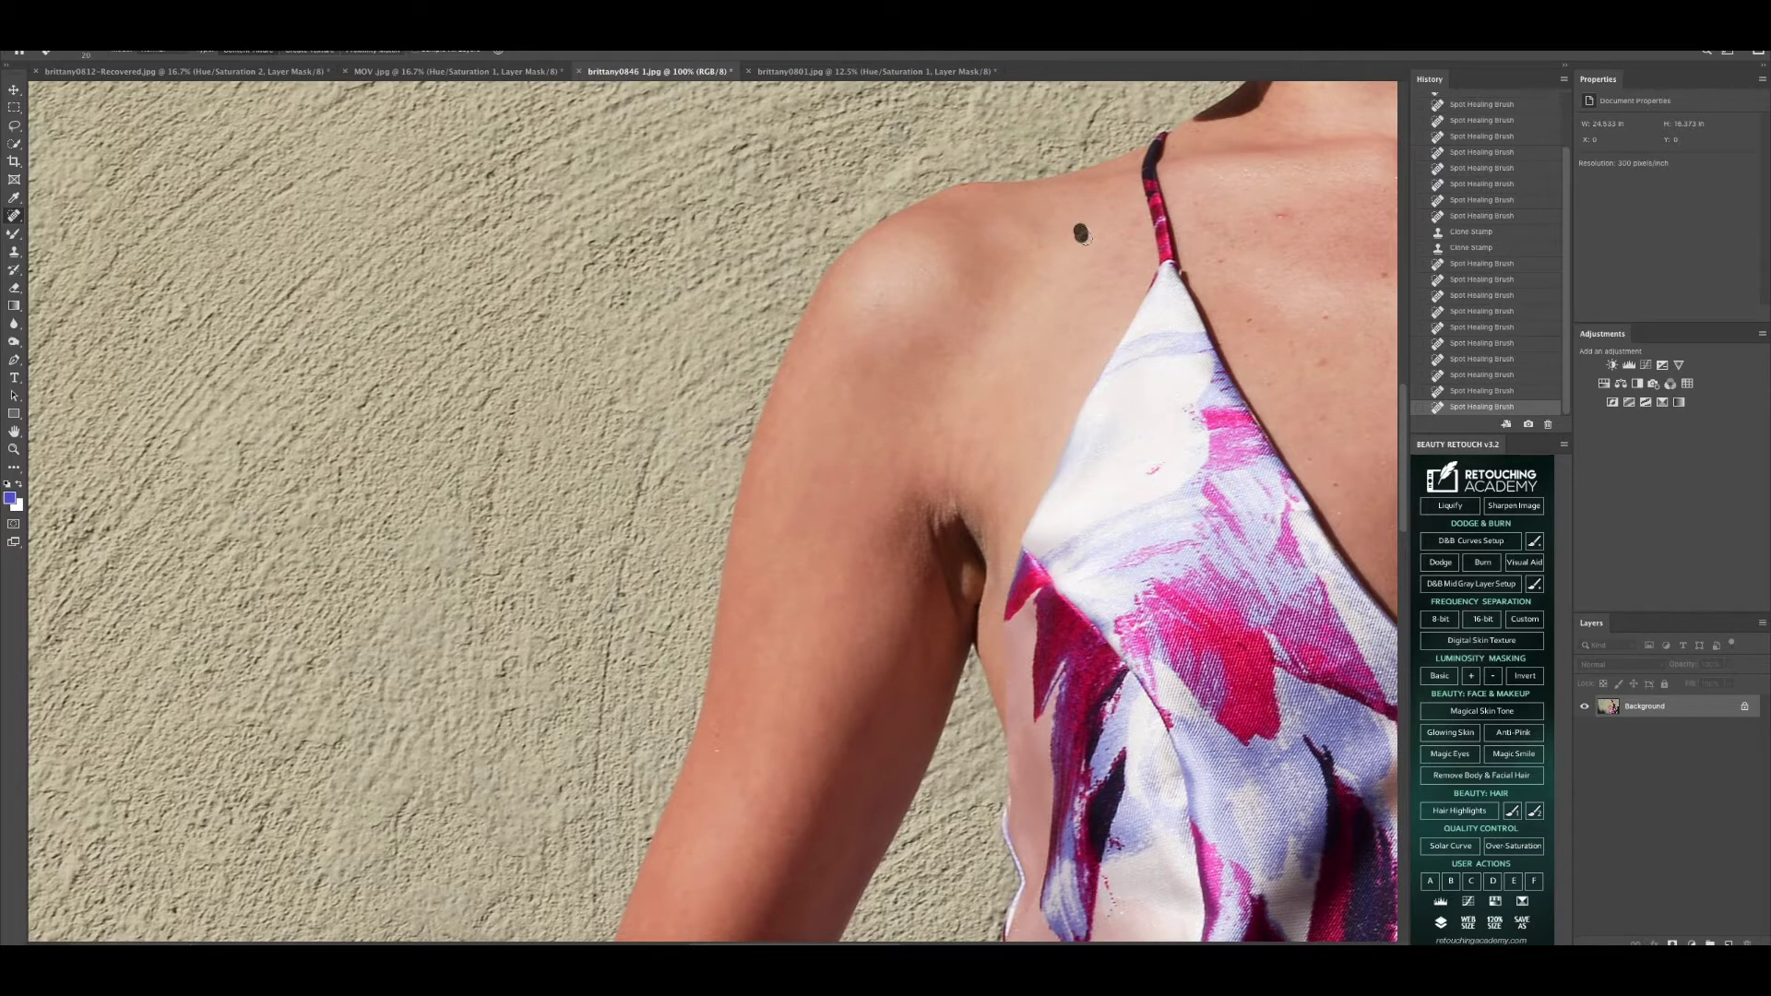
pyautogui.click(1113, 209)
pyautogui.click(1079, 192)
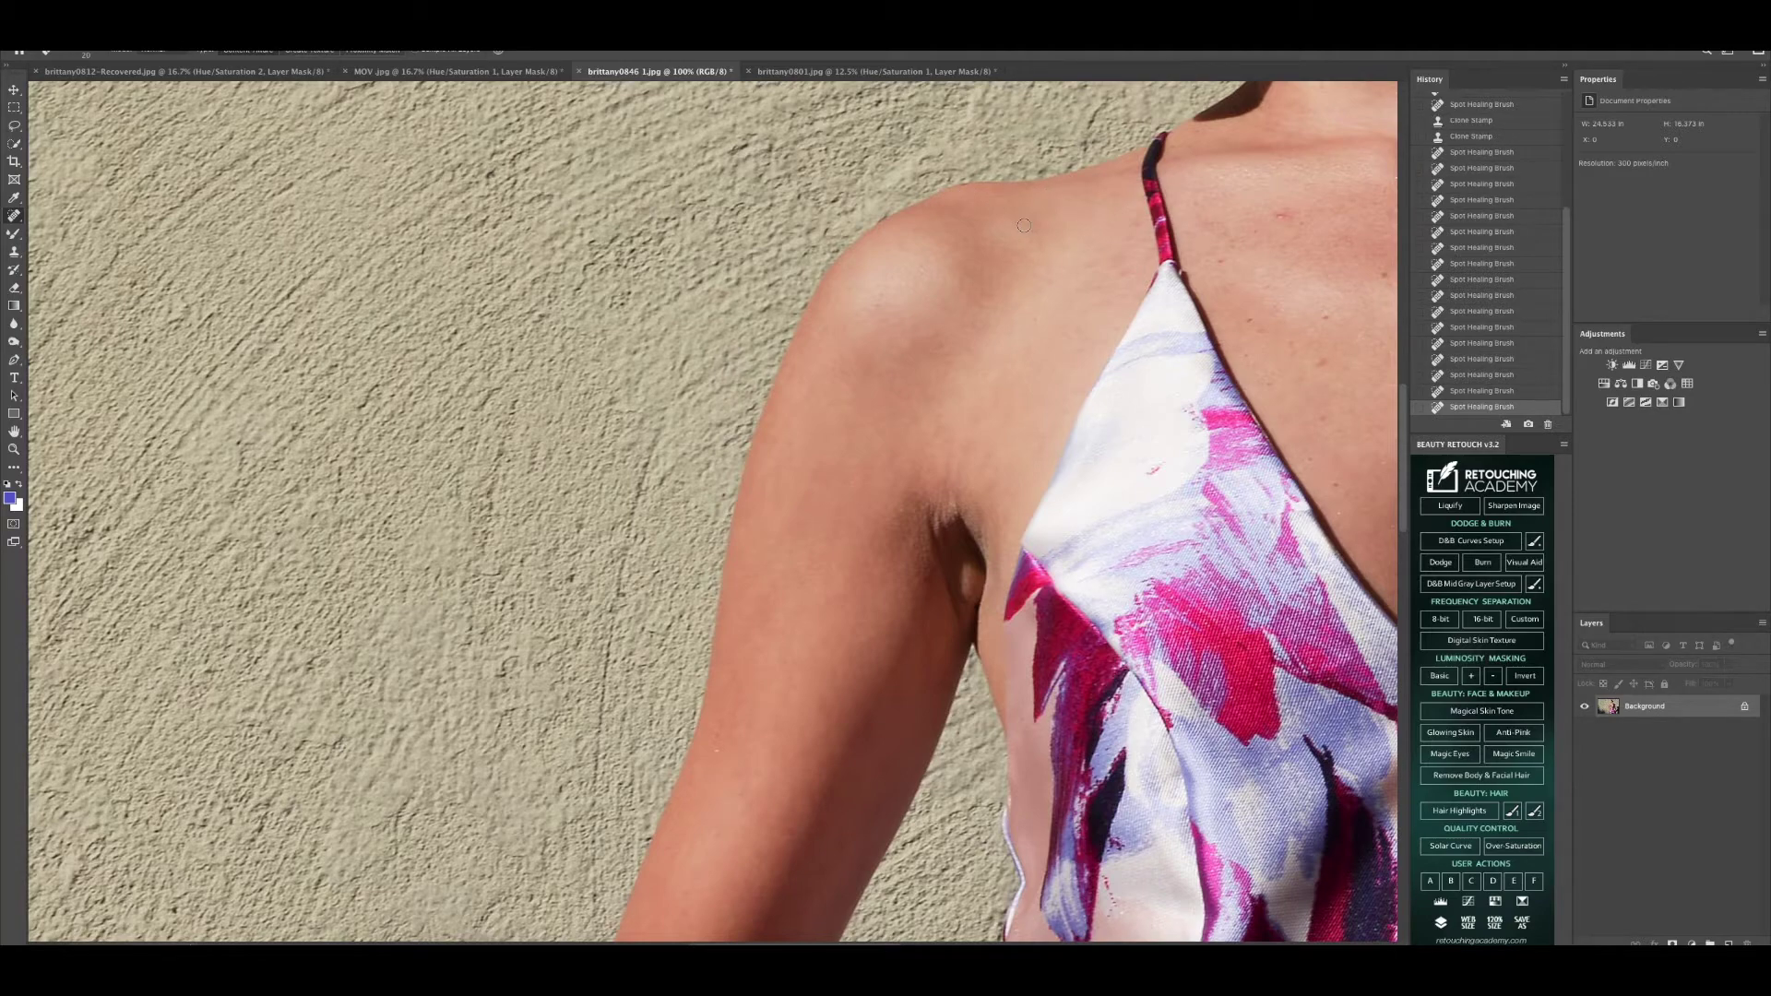
# Step: Heal the small spots on the sunlit arm just above the elbow
pyautogui.scroll(-10, 884, 399)
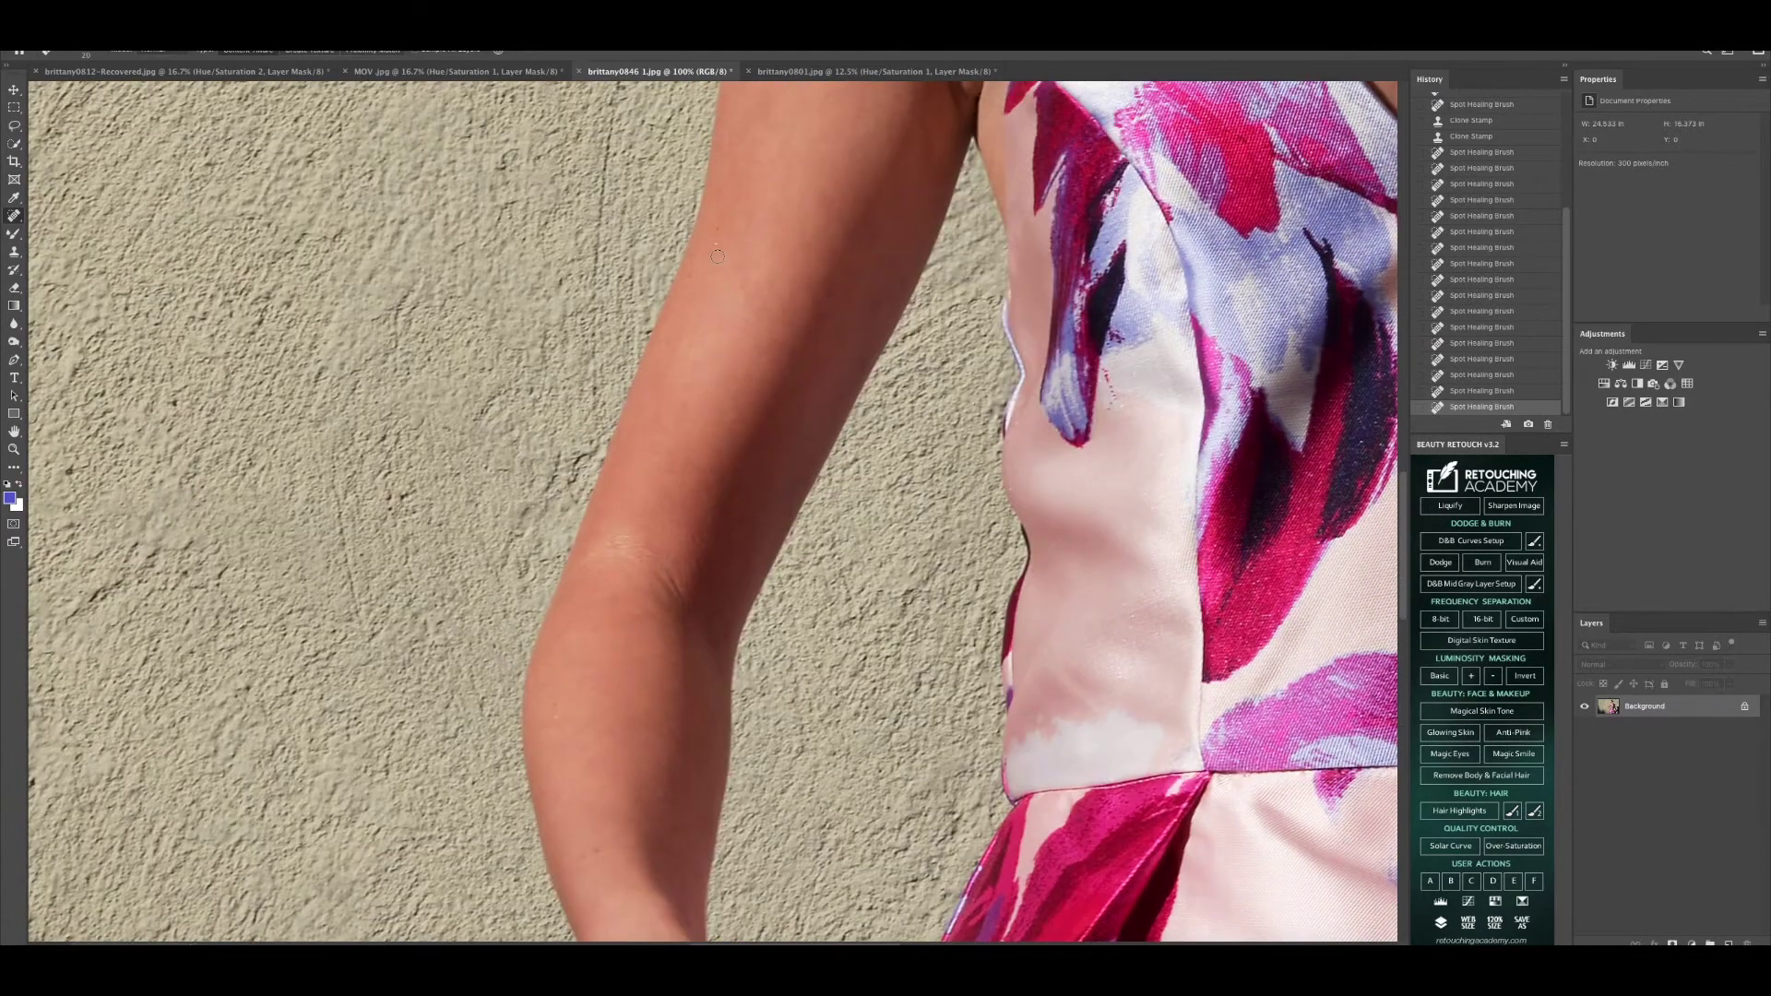
pyautogui.click(717, 242)
pyautogui.click(689, 281)
pyautogui.click(803, 298)
pyautogui.click(695, 353)
# Step: Heal the spots and uneven marks on the sunlit forearm below the elbow
pyautogui.scroll(-5, 767, 353)
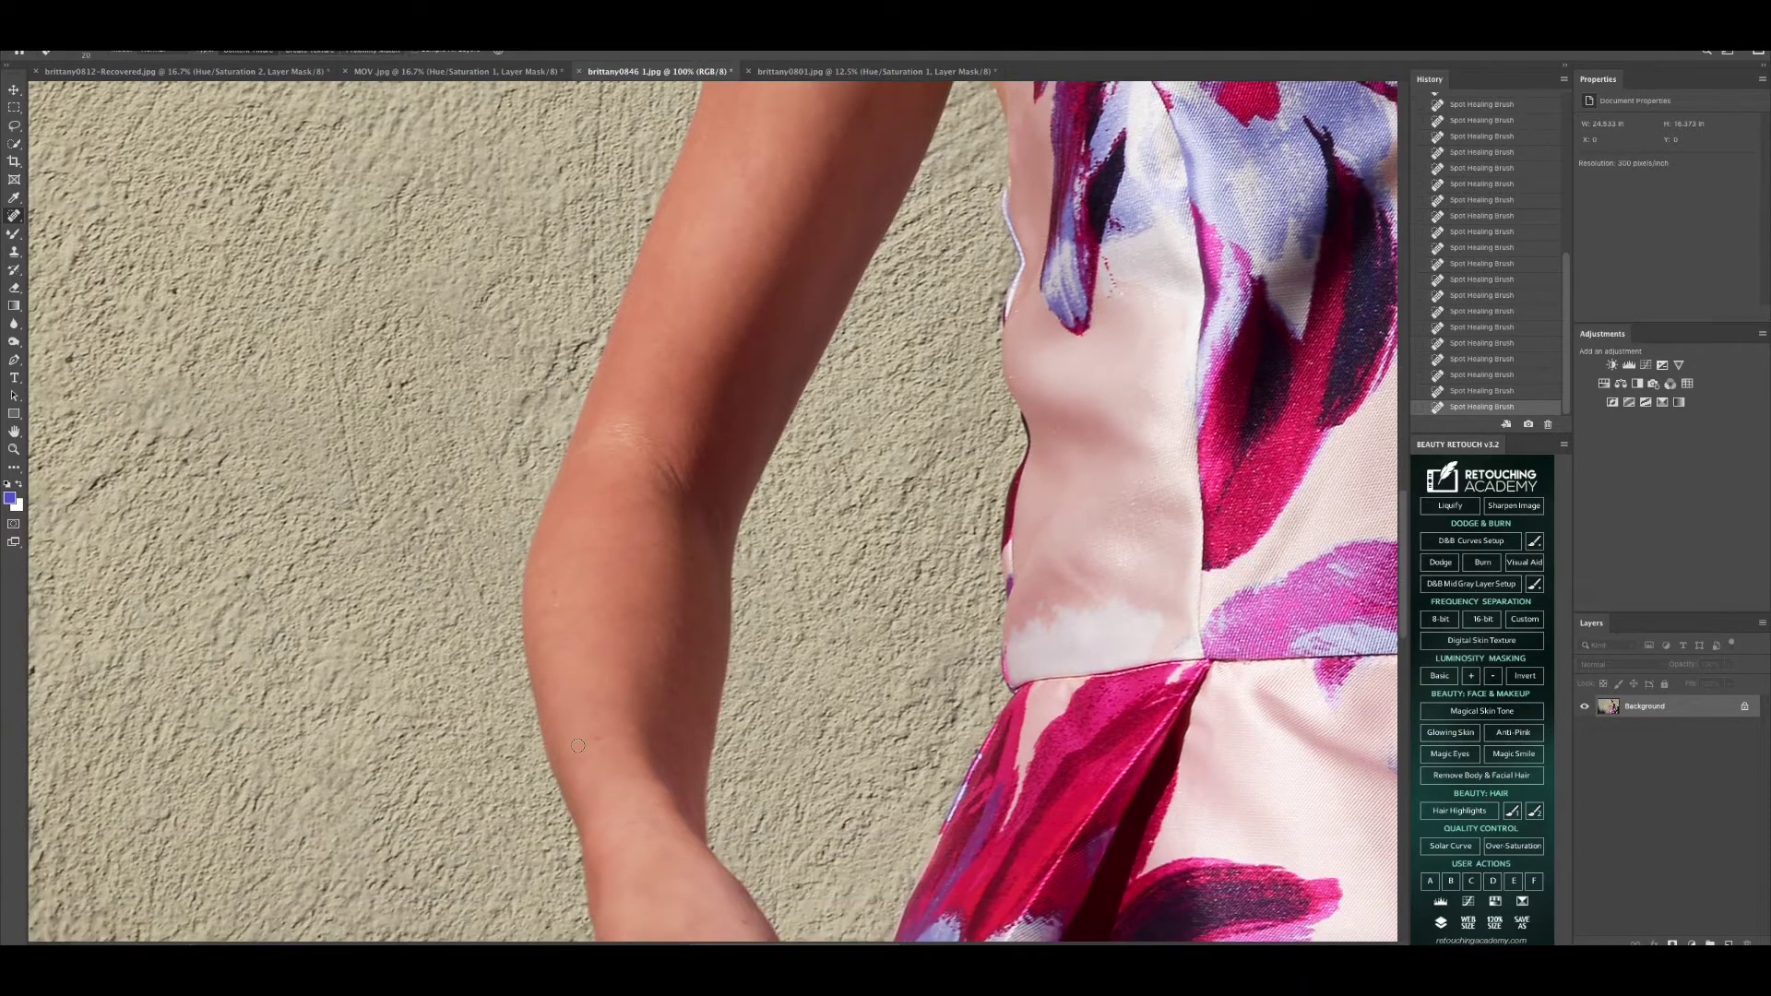
pyautogui.click(745, 822)
pyautogui.click(596, 640)
pyautogui.moveTo(583, 645); pyautogui.dragTo(579, 667)
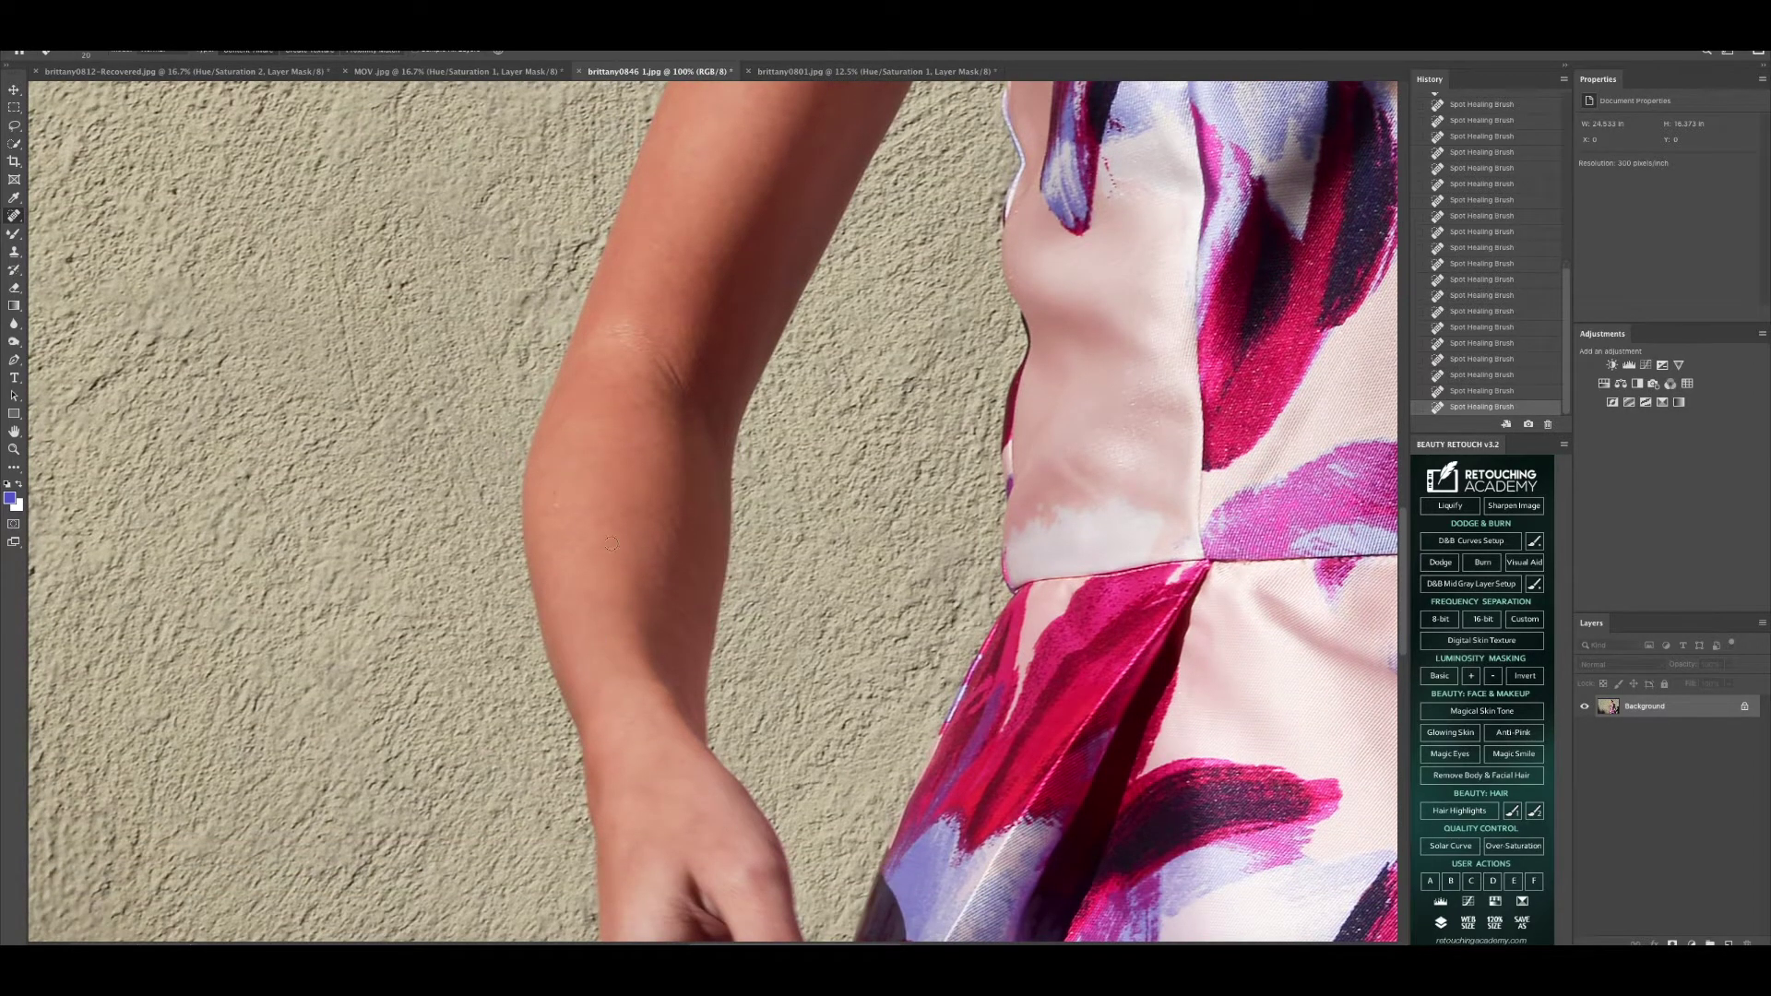
pyautogui.moveTo(561, 486)
pyautogui.mouseDown()
pyautogui.moveTo(580, 451)
pyautogui.moveTo(615, 465)
pyautogui.mouseUp()
pyautogui.click(634, 404)
pyautogui.moveTo(591, 417); pyautogui.dragTo(614, 418)
# Step: Heal the moles in the centre of the upper chest and beside the dark dress strap
pyautogui.scroll(-5, 614, 524)
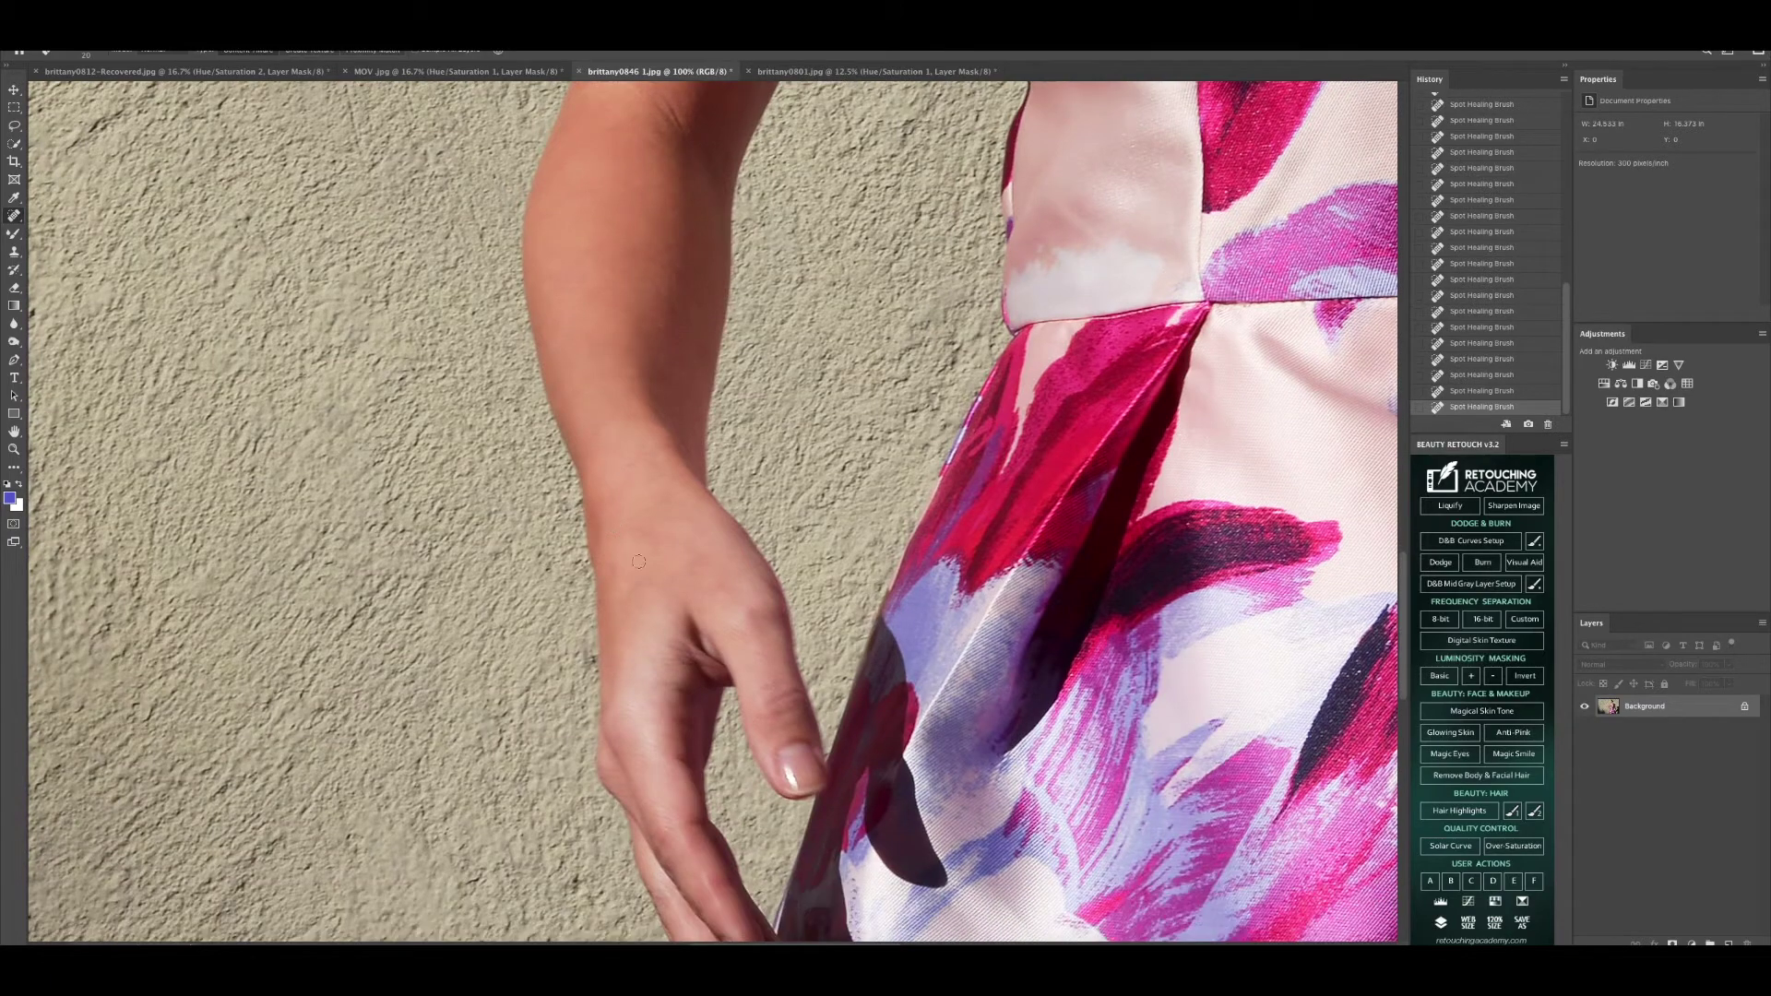
pyautogui.scroll(15, 687, 584)
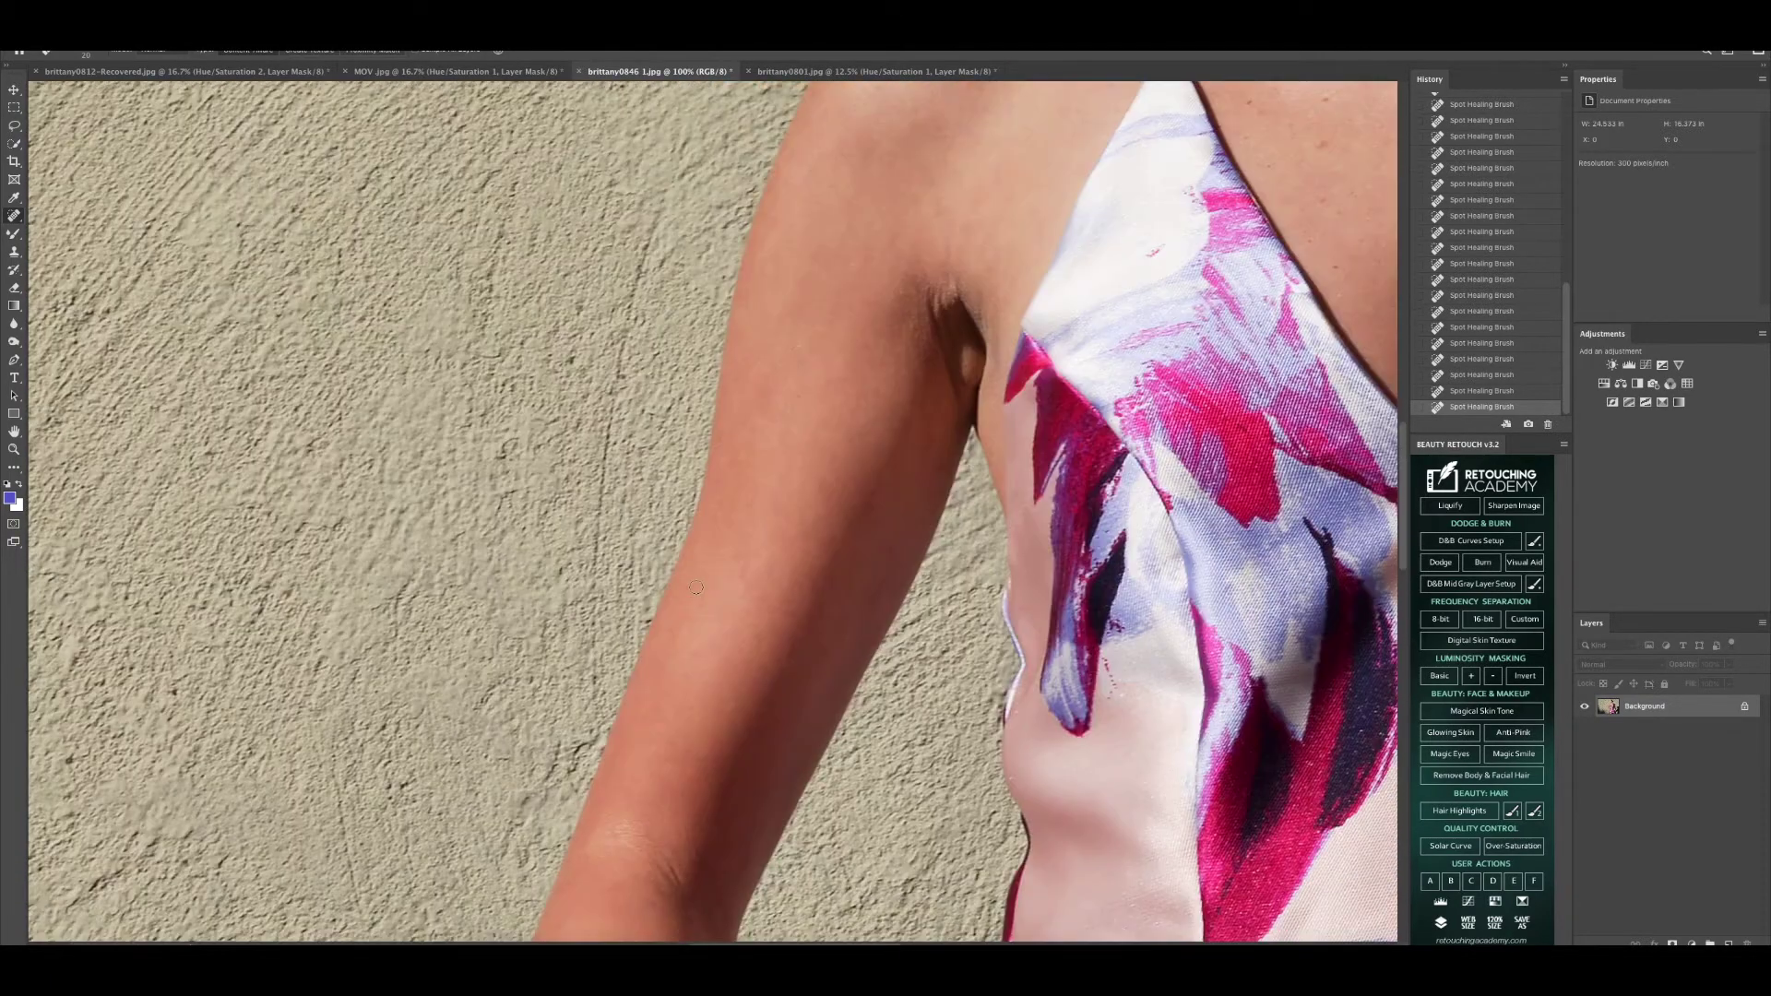
pyautogui.scroll(1, 710, 592)
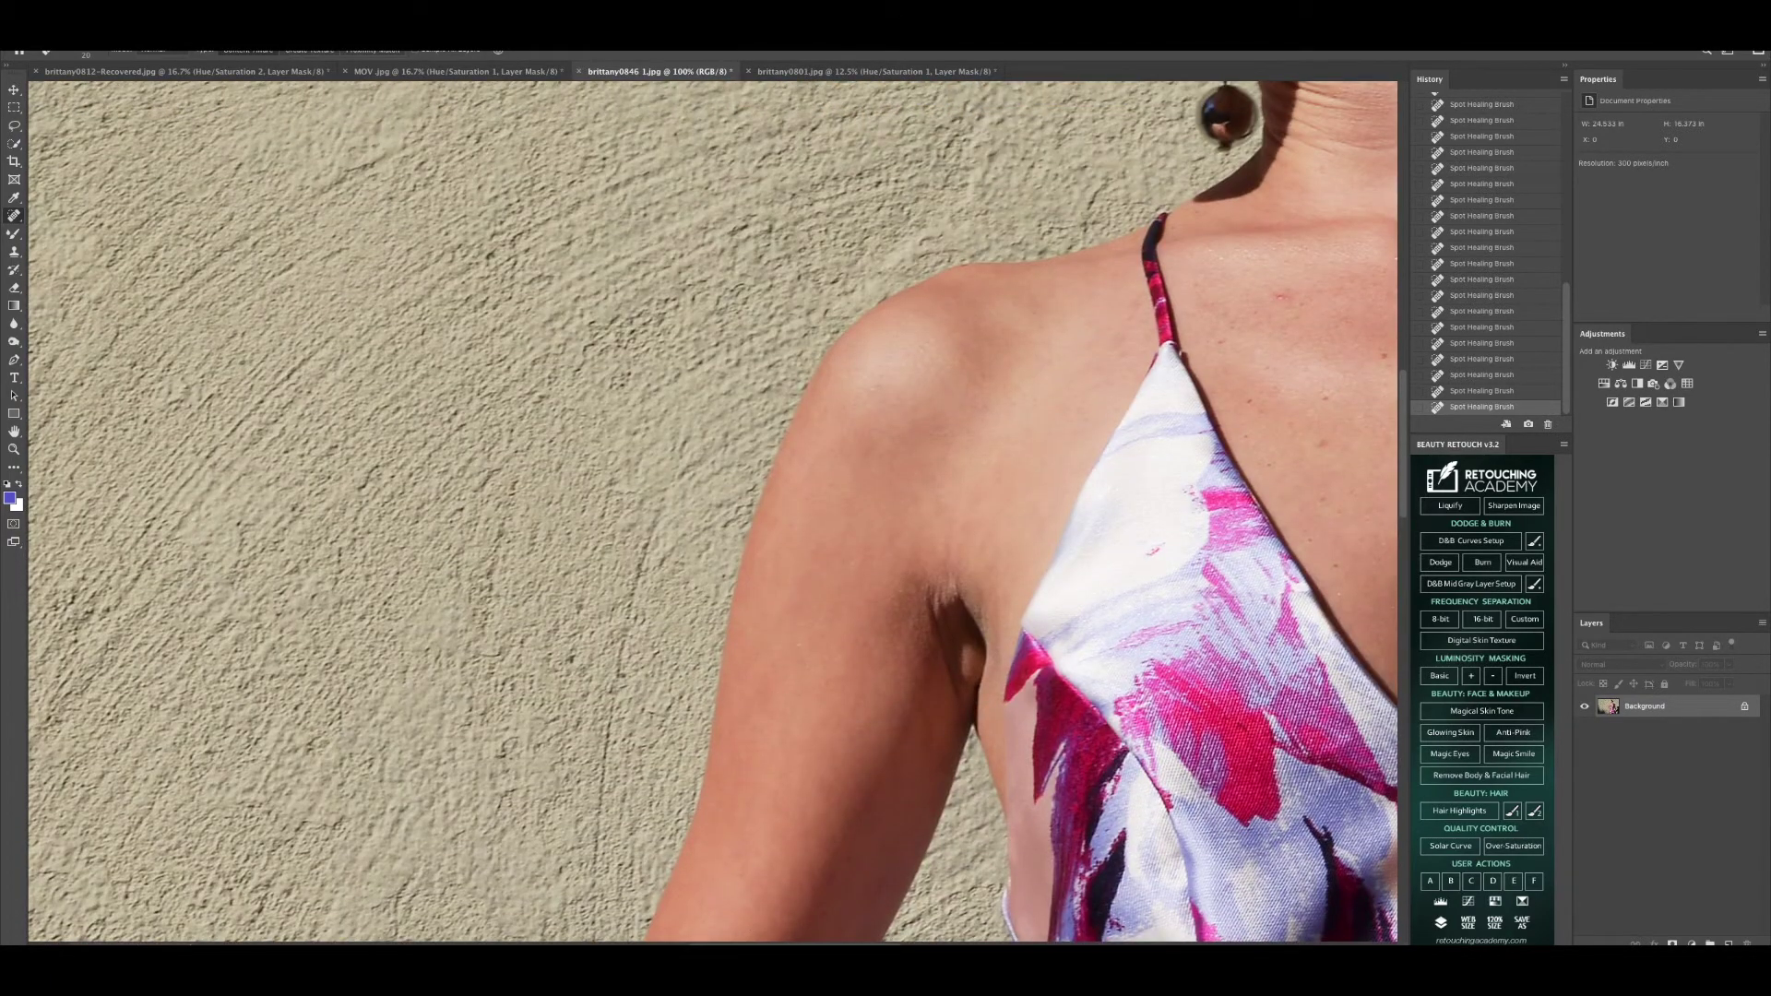
pyautogui.hscroll(14, 864, 941)
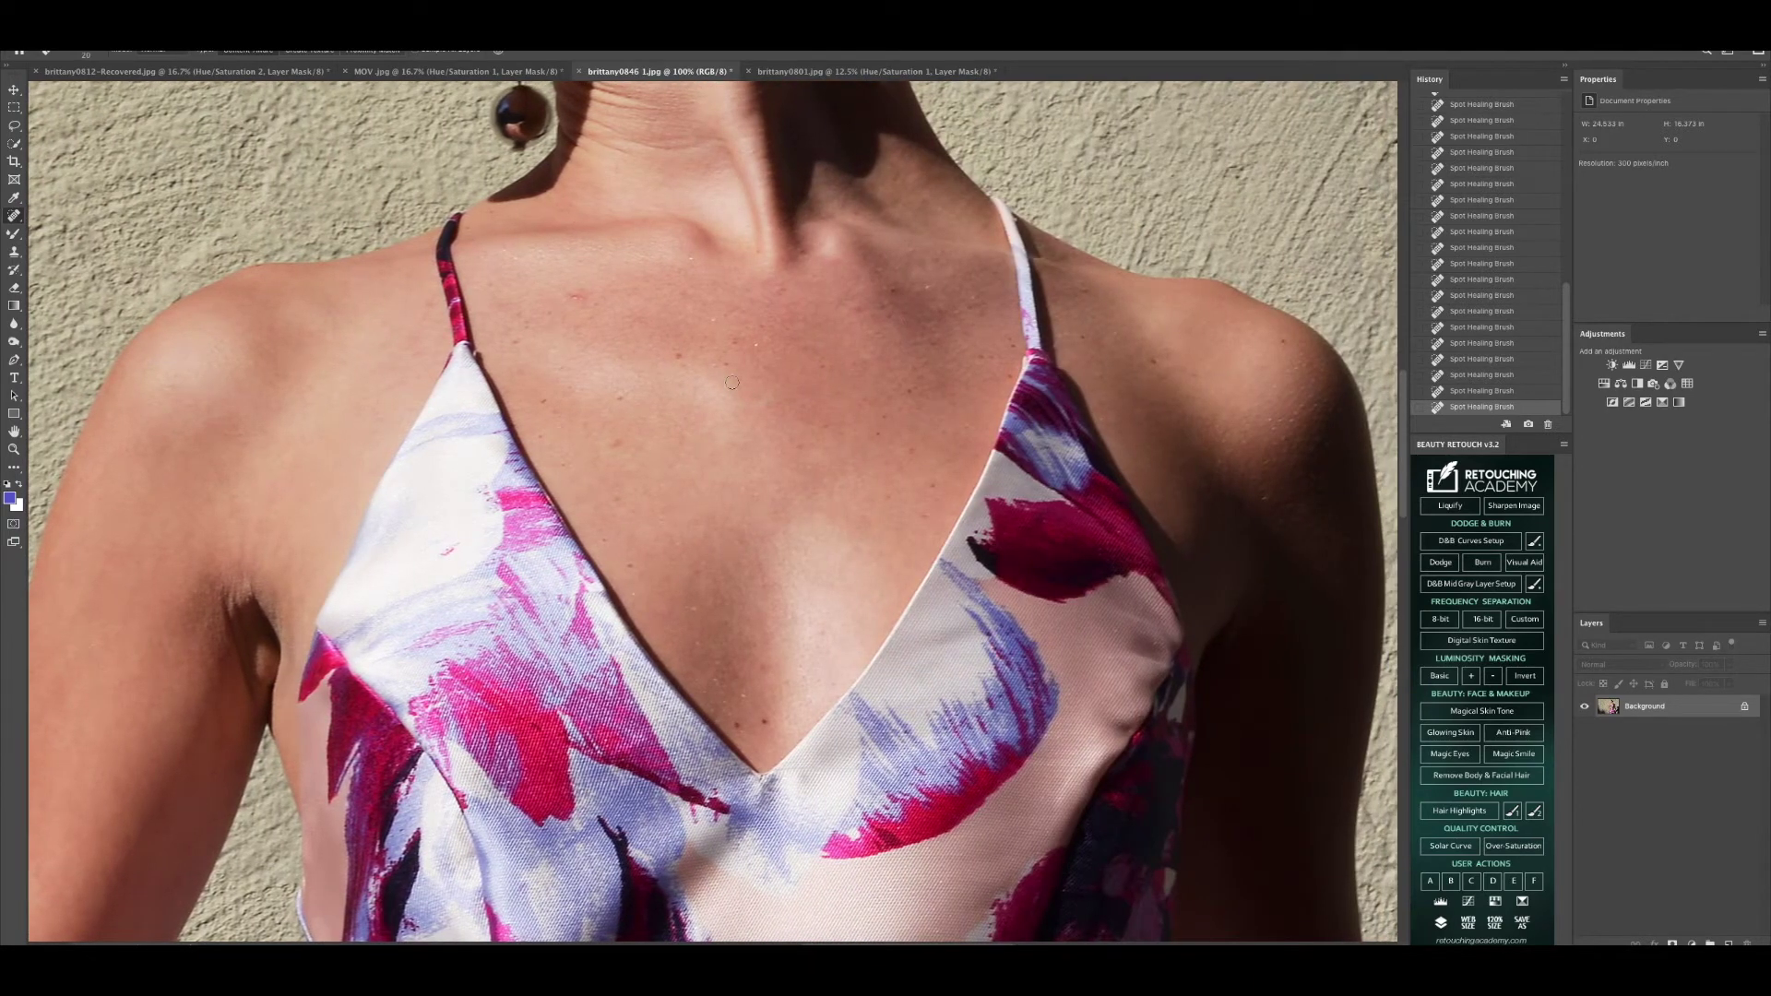
pyautogui.click(676, 364)
pyautogui.click(727, 361)
pyautogui.click(713, 351)
pyautogui.click(713, 364)
pyautogui.click(699, 339)
pyautogui.click(581, 297)
pyautogui.click(512, 343)
pyautogui.click(581, 296)
# Step: Heal the spots on the chest along the neckline edge below the dark strap
pyautogui.click(620, 443)
pyautogui.click(568, 394)
pyautogui.click(563, 366)
pyautogui.click(539, 435)
pyautogui.click(556, 463)
pyautogui.click(639, 513)
pyautogui.click(665, 518)
pyautogui.click(637, 555)
pyautogui.click(637, 591)
# Step: Heal the spots at the bottom of the V-neckline
pyautogui.click(736, 727)
pyautogui.click(741, 694)
pyautogui.click(736, 723)
pyautogui.click(762, 722)
pyautogui.click(768, 667)
pyautogui.click(795, 616)
# Step: Heal the spots on the chest along the neckline edge below the white strap
pyautogui.click(886, 492)
pyautogui.click(891, 501)
pyautogui.click(882, 424)
pyautogui.click(899, 412)
pyautogui.click(910, 393)
pyautogui.click(880, 398)
pyautogui.click(911, 451)
pyautogui.moveTo(939, 443); pyautogui.dragTo(965, 424)
# Step: Heal the remaining blemishes across the upper chest and below the collarbones
pyautogui.click(824, 368)
pyautogui.click(852, 359)
pyautogui.click(869, 357)
pyautogui.click(764, 366)
pyautogui.click(765, 351)
pyautogui.click(748, 329)
pyautogui.click(783, 289)
pyautogui.click(753, 291)
pyautogui.moveTo(713, 323)
pyautogui.mouseDown()
pyautogui.moveTo(738, 307)
pyautogui.moveTo(678, 262)
pyautogui.mouseUp()
pyautogui.click(499, 284)
pyautogui.click(886, 308)
pyautogui.click(854, 311)
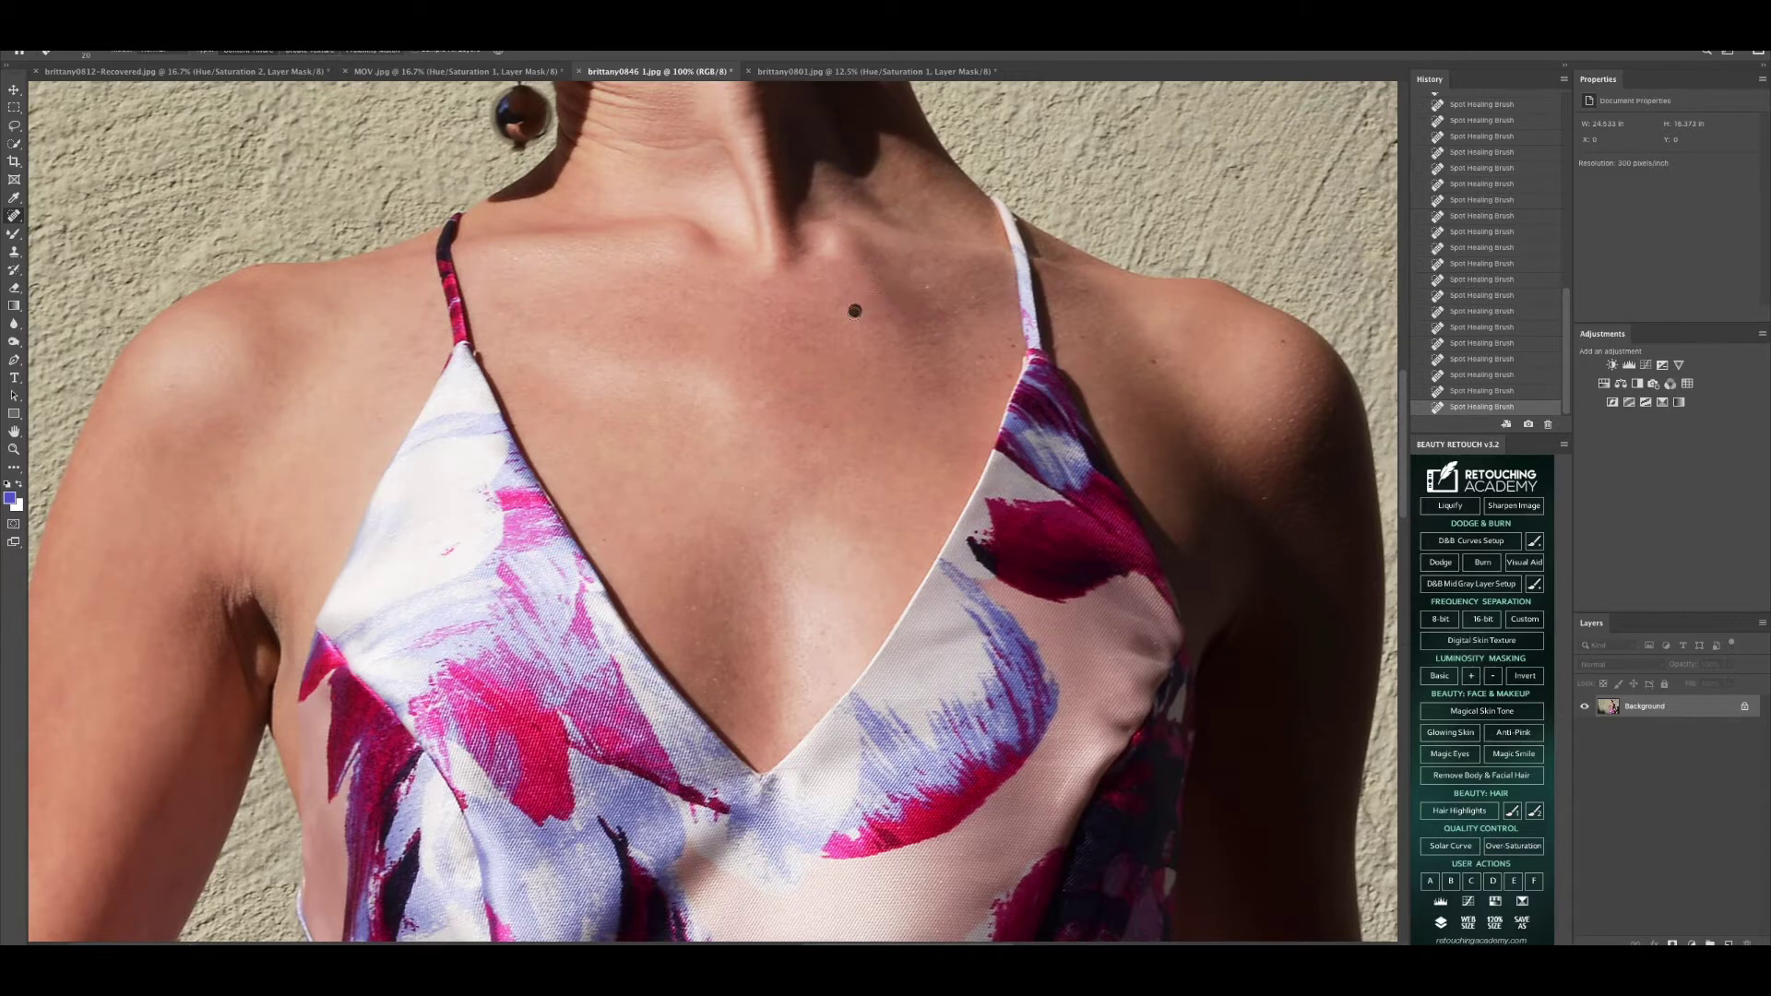
# Step: Heal the freckles and marks on the collarbone and chest beside the white strap
pyautogui.click(897, 272)
pyautogui.moveTo(904, 272); pyautogui.dragTo(913, 248)
pyautogui.click(927, 283)
pyautogui.click(897, 268)
pyautogui.click(957, 304)
pyautogui.click(972, 300)
pyautogui.click(975, 299)
pyautogui.click(980, 358)
pyautogui.click(1007, 346)
pyautogui.click(927, 341)
pyautogui.click(930, 321)
pyautogui.click(869, 412)
pyautogui.click(824, 426)
# Step: Heal the spots on the partly shaded shoulder outside the white strap
pyautogui.click(1081, 333)
pyautogui.click(1147, 361)
pyautogui.click(1195, 377)
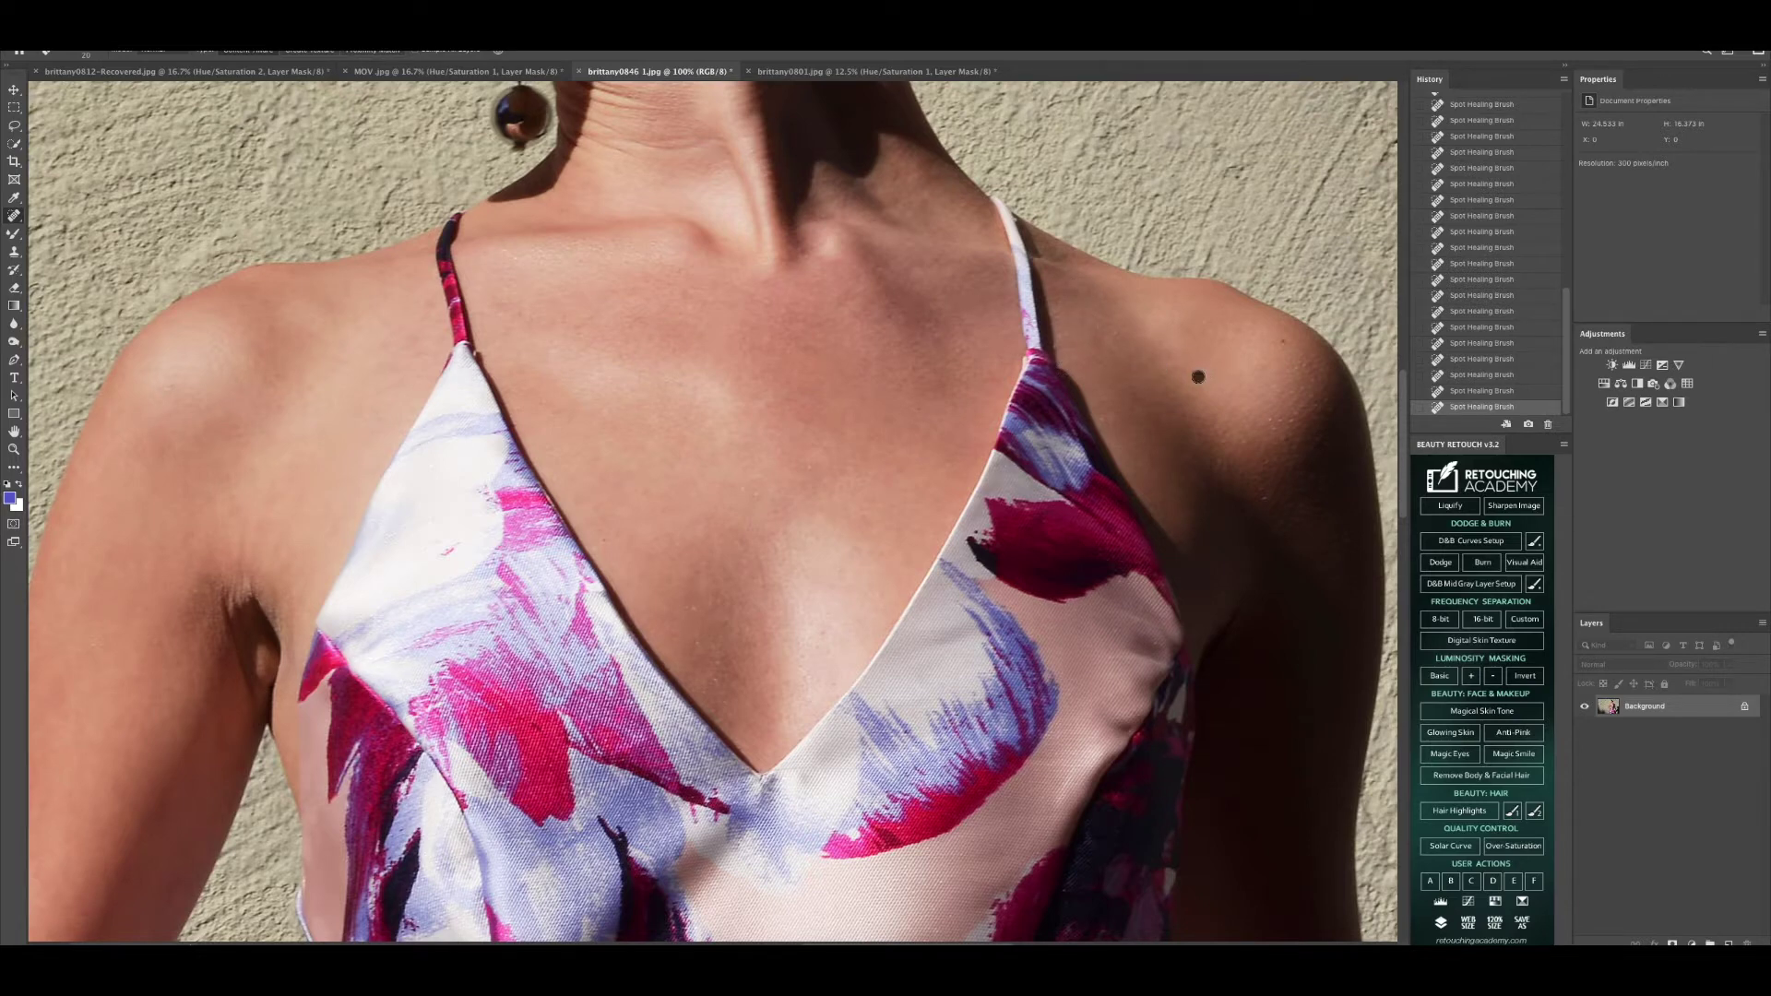
pyautogui.click(1287, 346)
# Step: Heal the marks on the neck below the jaw
pyautogui.scroll(5, 1146, 487)
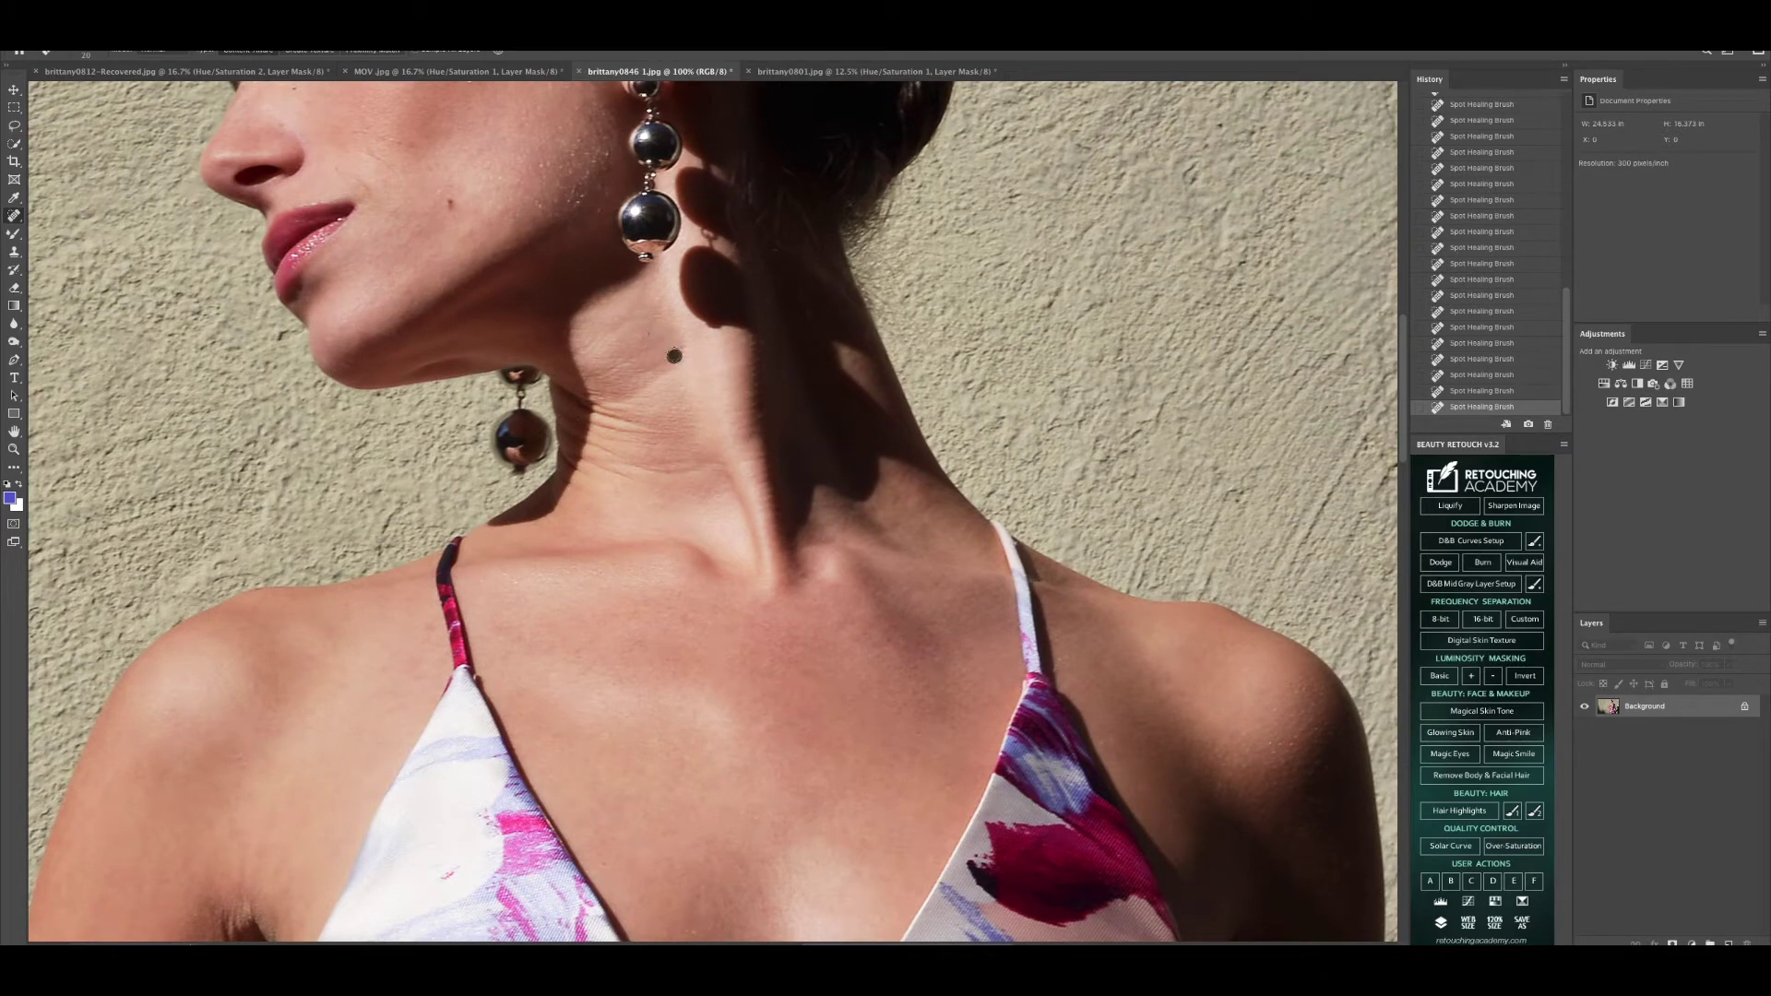
pyautogui.moveTo(638, 354)
pyautogui.mouseDown()
pyautogui.moveTo(595, 373)
pyautogui.moveTo(662, 330)
pyautogui.mouseUp()
pyautogui.click(647, 341)
# Step: Heal the blemishes on the side of the nose, the cheek and the forehead, including the mole on the lower cheek
pyautogui.scroll(5, 553, 289)
pyautogui.click(295, 372)
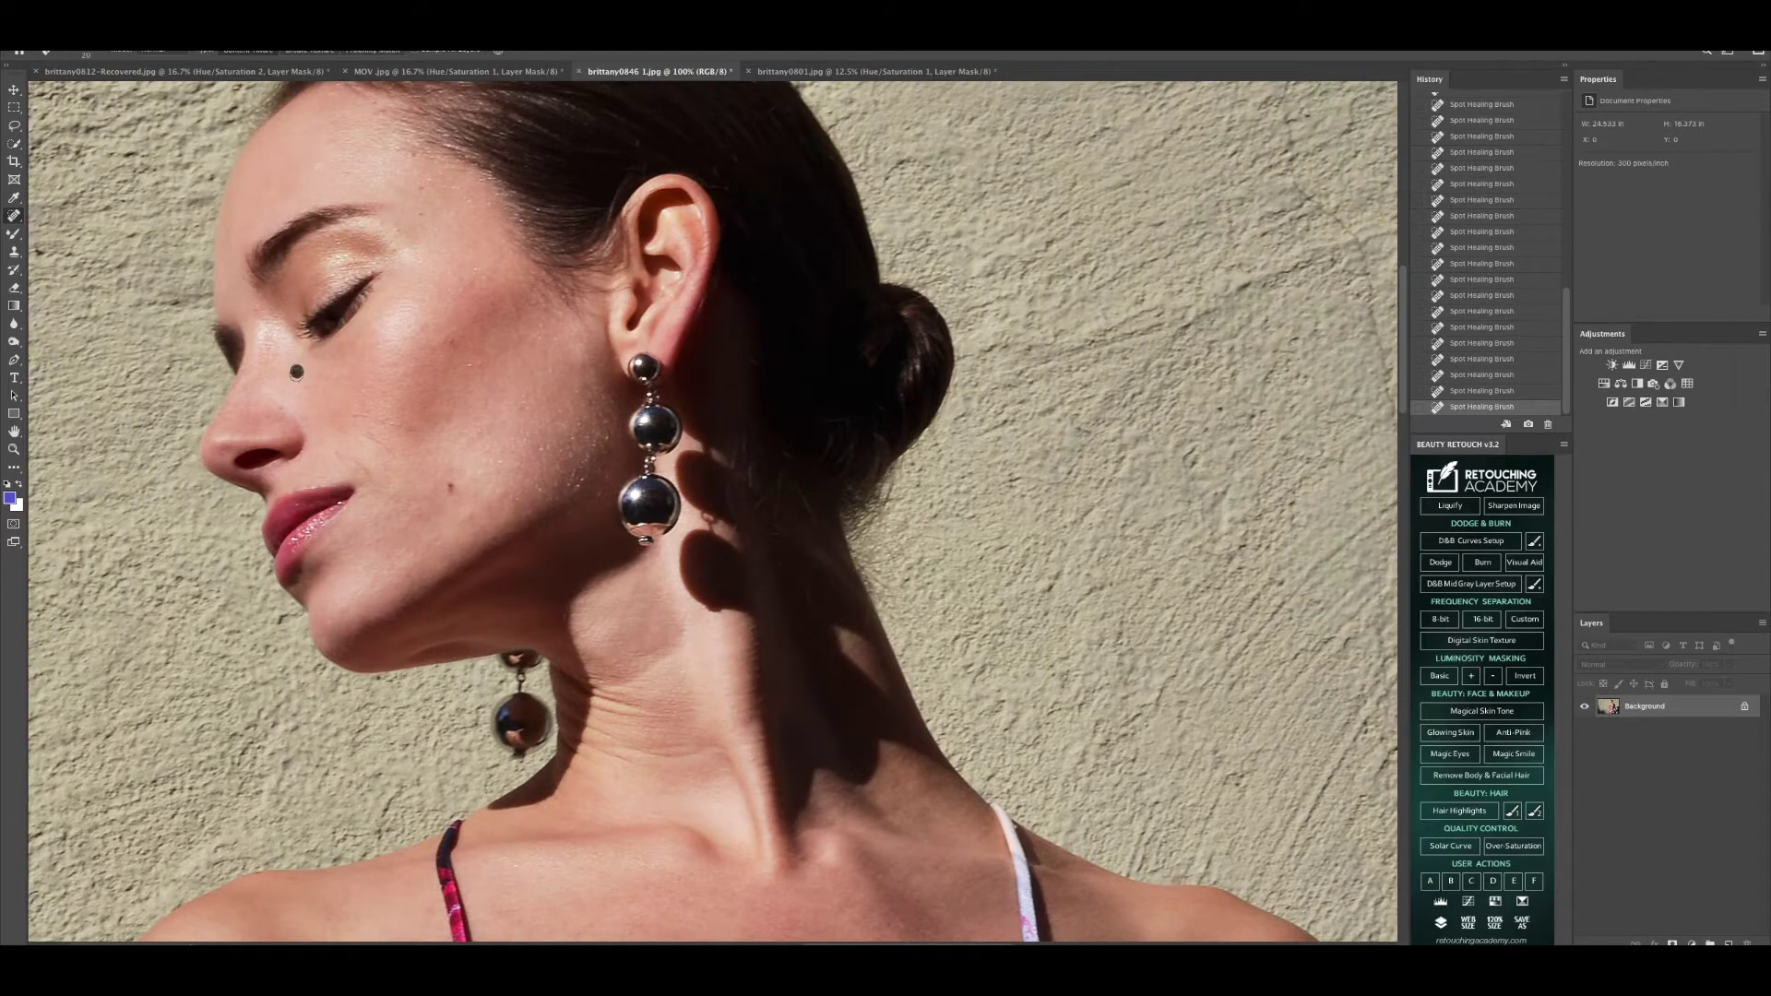
pyautogui.moveTo(370, 481)
pyautogui.mouseDown()
pyautogui.moveTo(336, 455)
pyautogui.moveTo(382, 443)
pyautogui.moveTo(404, 467)
pyautogui.moveTo(420, 429)
pyautogui.moveTo(350, 414)
pyautogui.mouseUp()
pyautogui.click(450, 480)
pyautogui.moveTo(462, 362); pyautogui.dragTo(486, 361)
pyautogui.click(455, 339)
pyautogui.click(378, 111)
pyautogui.click(374, 107)
# Step: Heal the remaining small spots around the nose, temple, hairline, cheek and jaw
pyautogui.click(282, 412)
pyautogui.click(306, 389)
pyautogui.click(362, 390)
pyautogui.click(406, 240)
pyautogui.click(427, 188)
pyautogui.click(481, 273)
pyautogui.click(526, 415)
pyautogui.click(415, 587)
pyautogui.click(499, 499)
pyautogui.click(379, 550)
pyautogui.click(401, 498)
# Step: Heal the leftover spots at the base of the neck and on top of the shoulder beyond the white strap
pyautogui.scroll(-8, 606, 448)
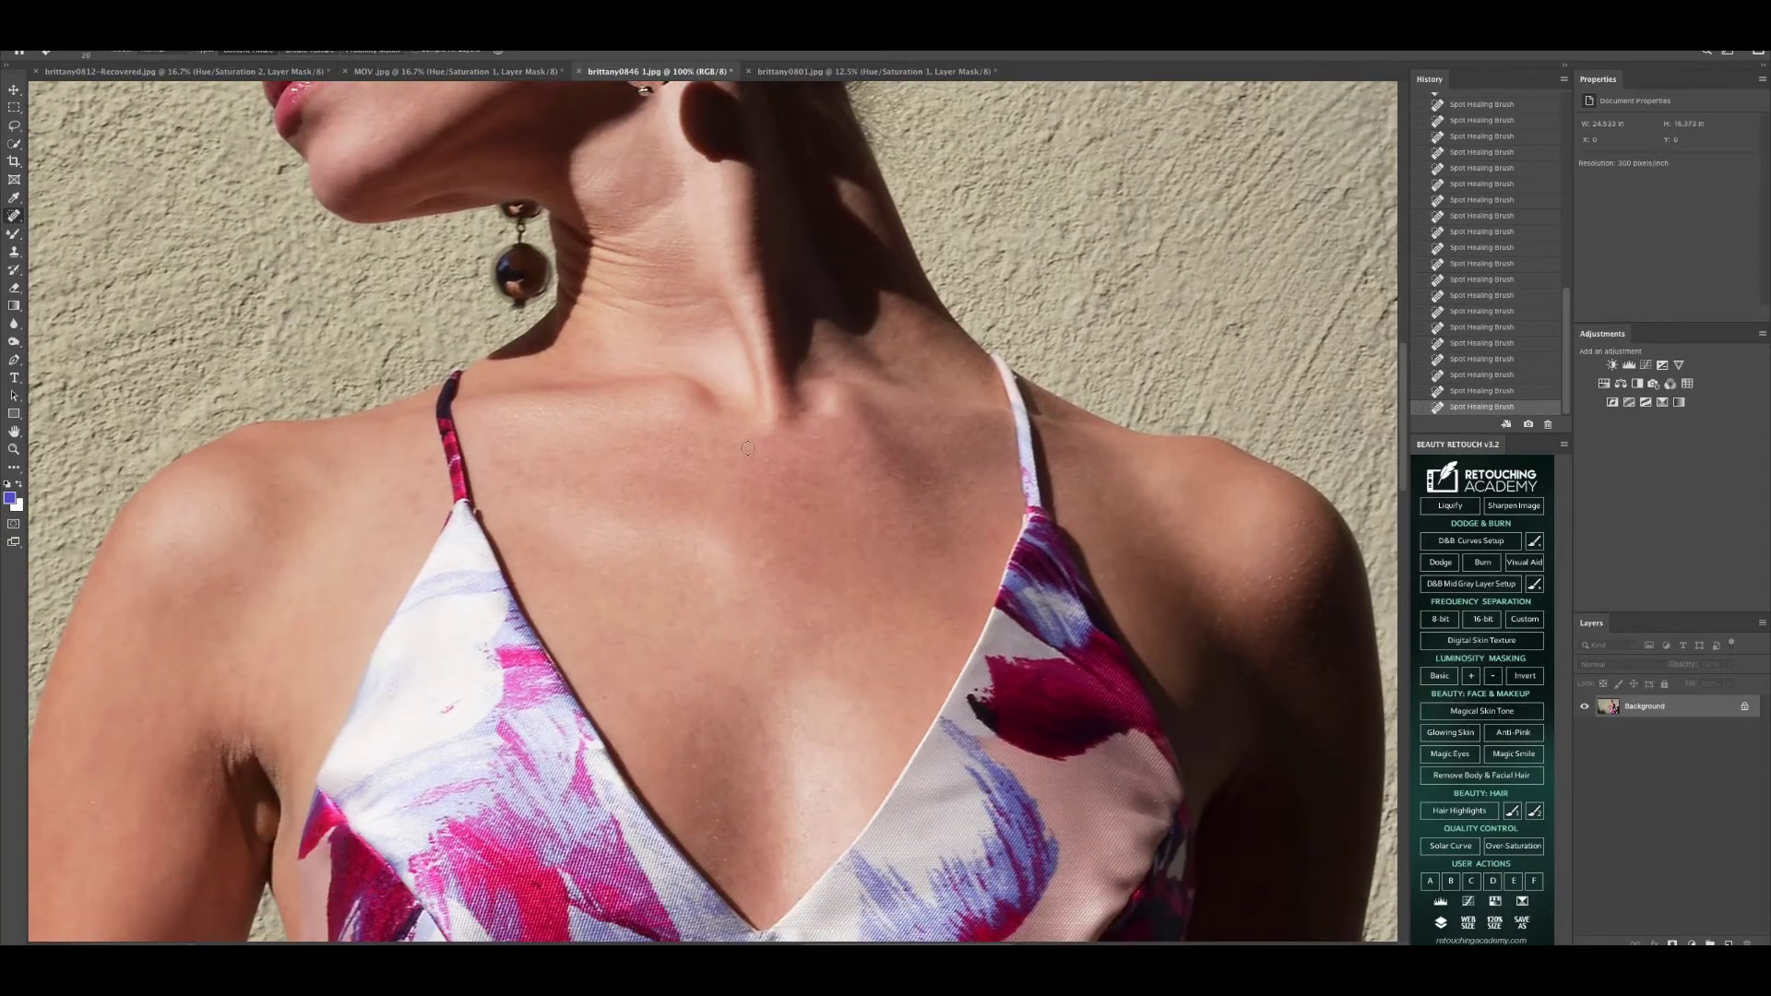
pyautogui.click(898, 335)
pyautogui.click(1184, 448)
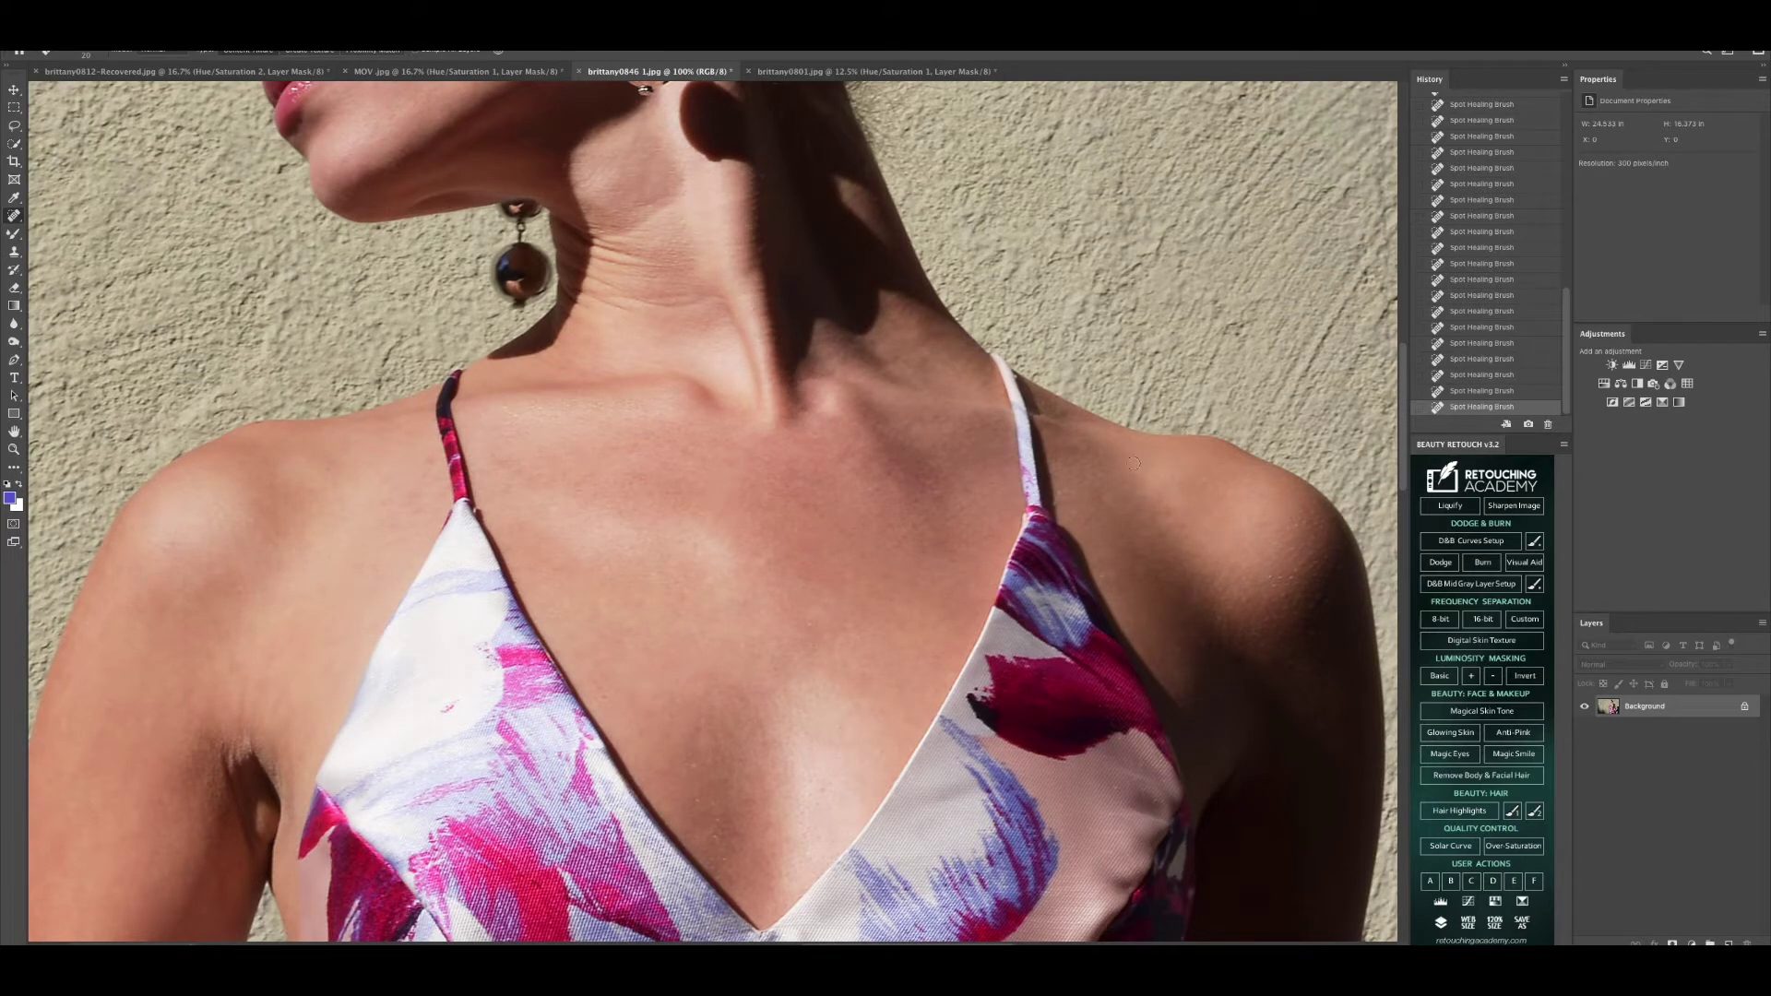
# Step: Review the healed skin in the full image and at 100% across the shoulder, chest and face
pyautogui.click(14, 450)
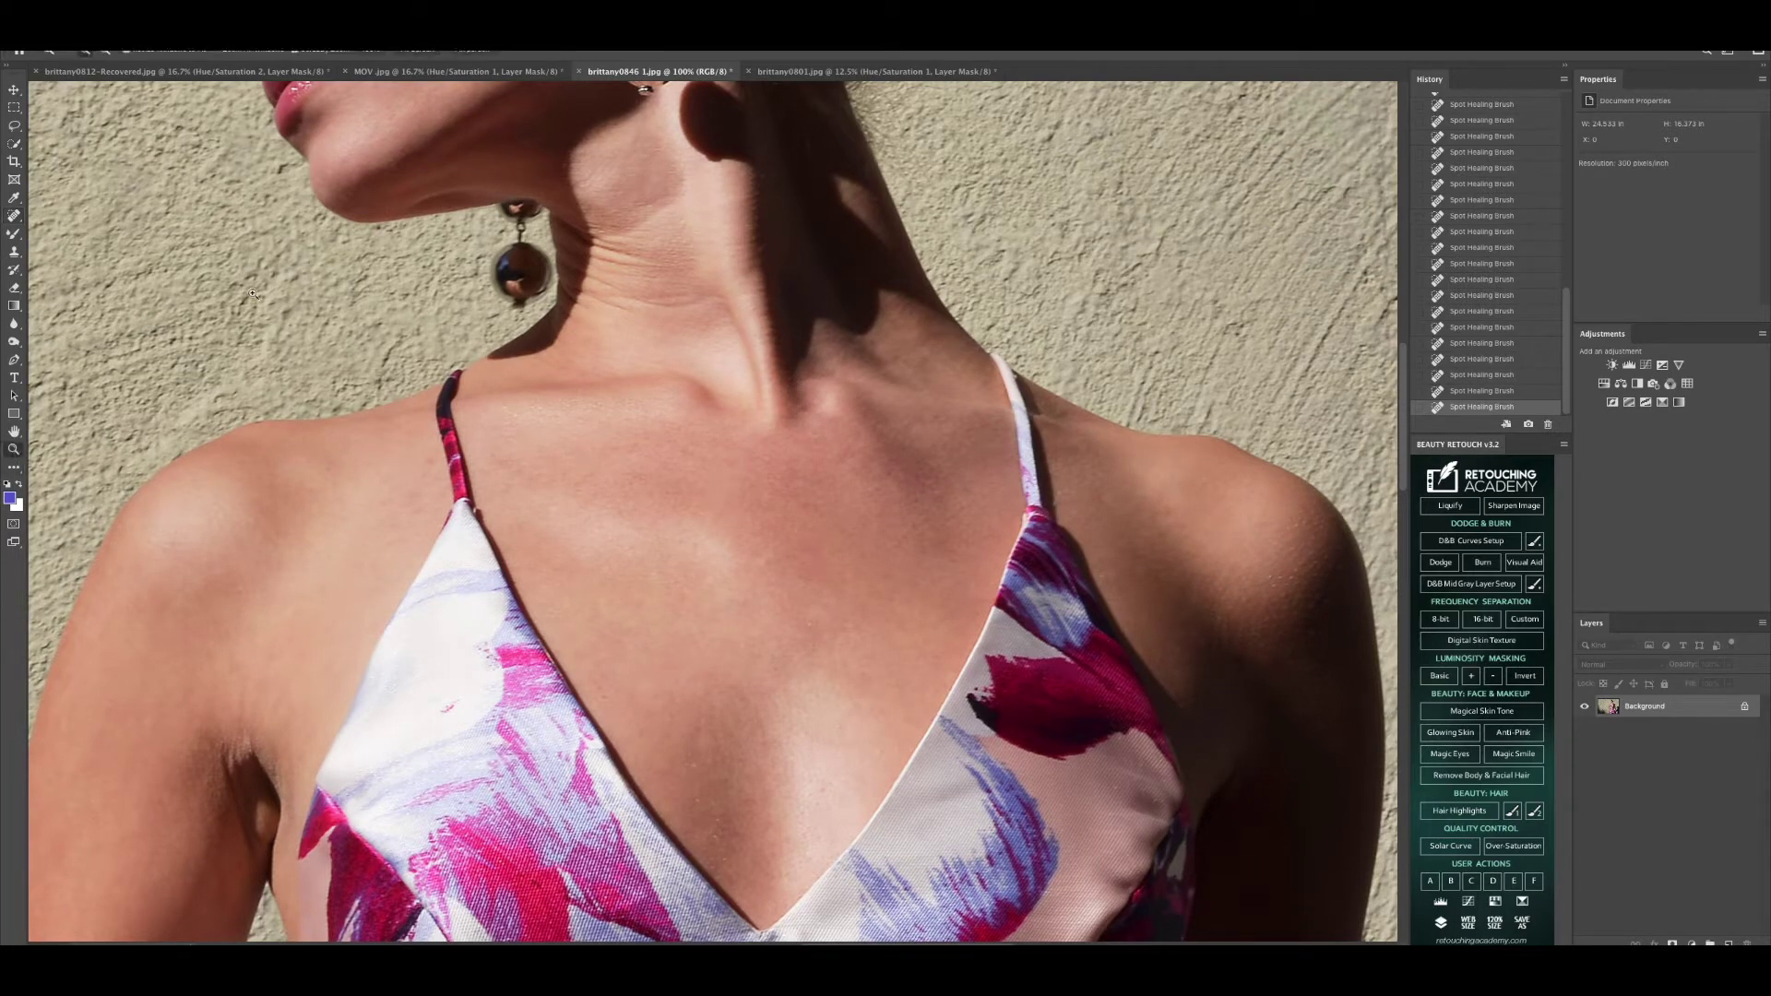
pyautogui.click(411, 50)
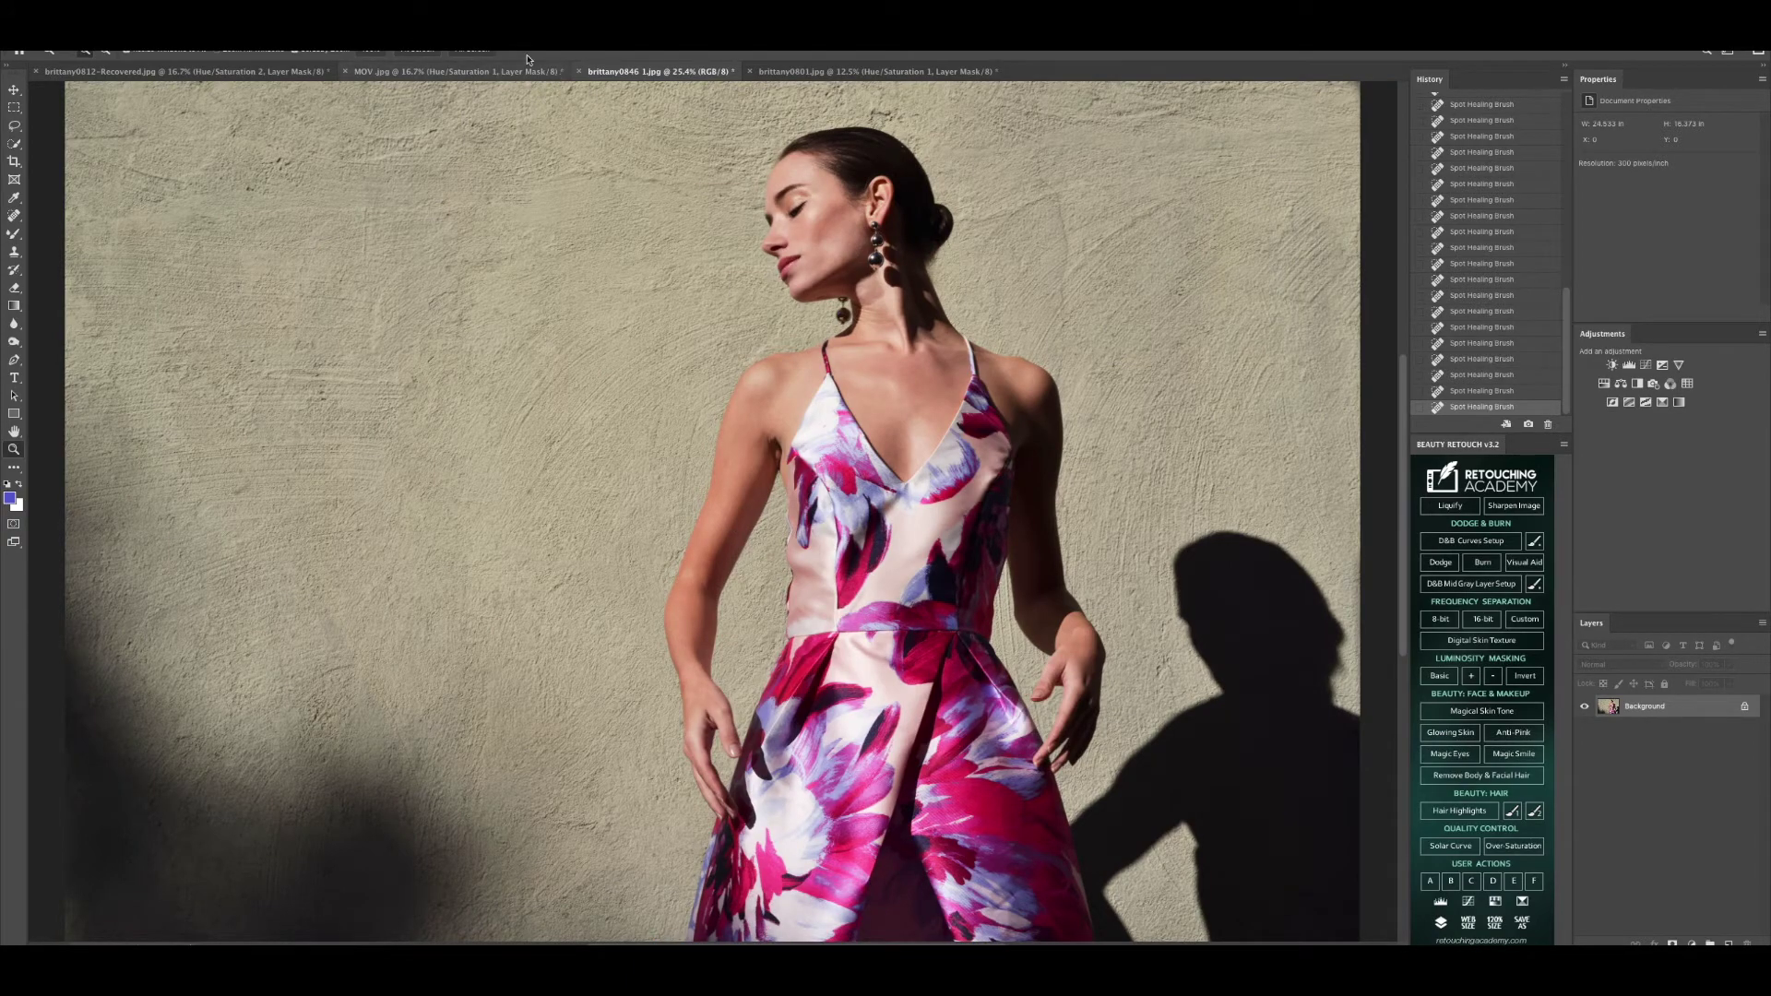
pyautogui.click(374, 50)
pyautogui.scroll(5, 917, 480)
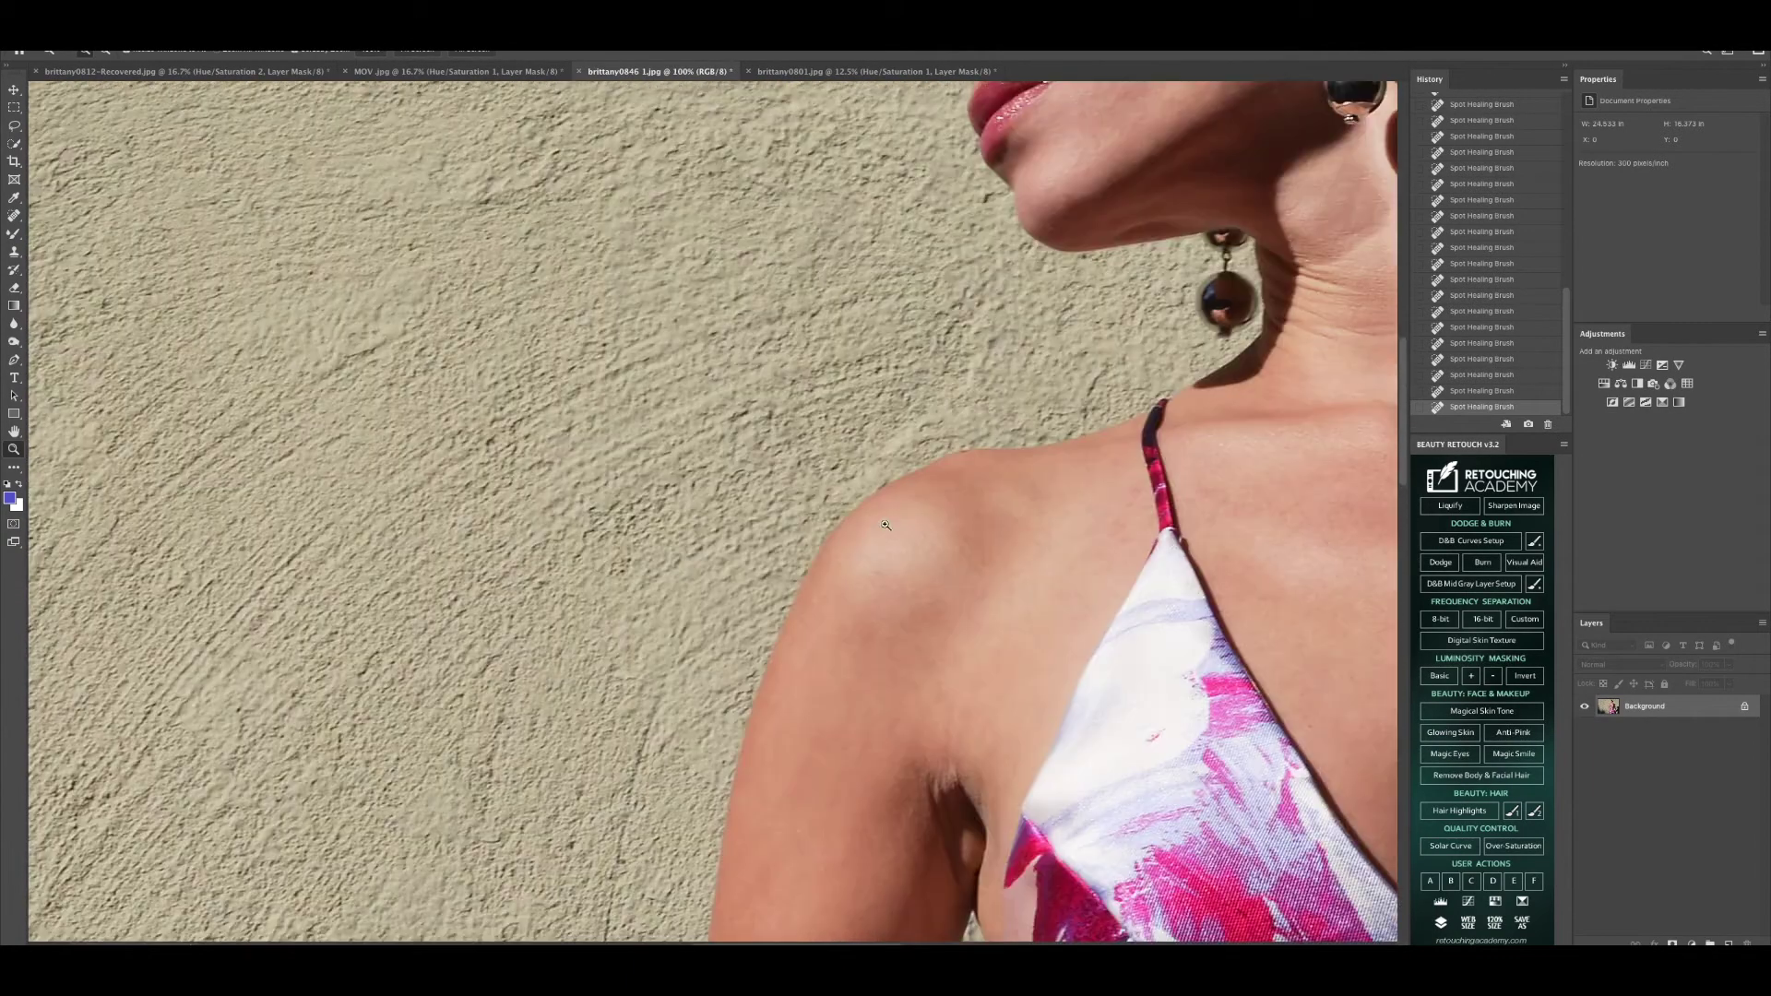
pyautogui.hscroll(10, 677, 698)
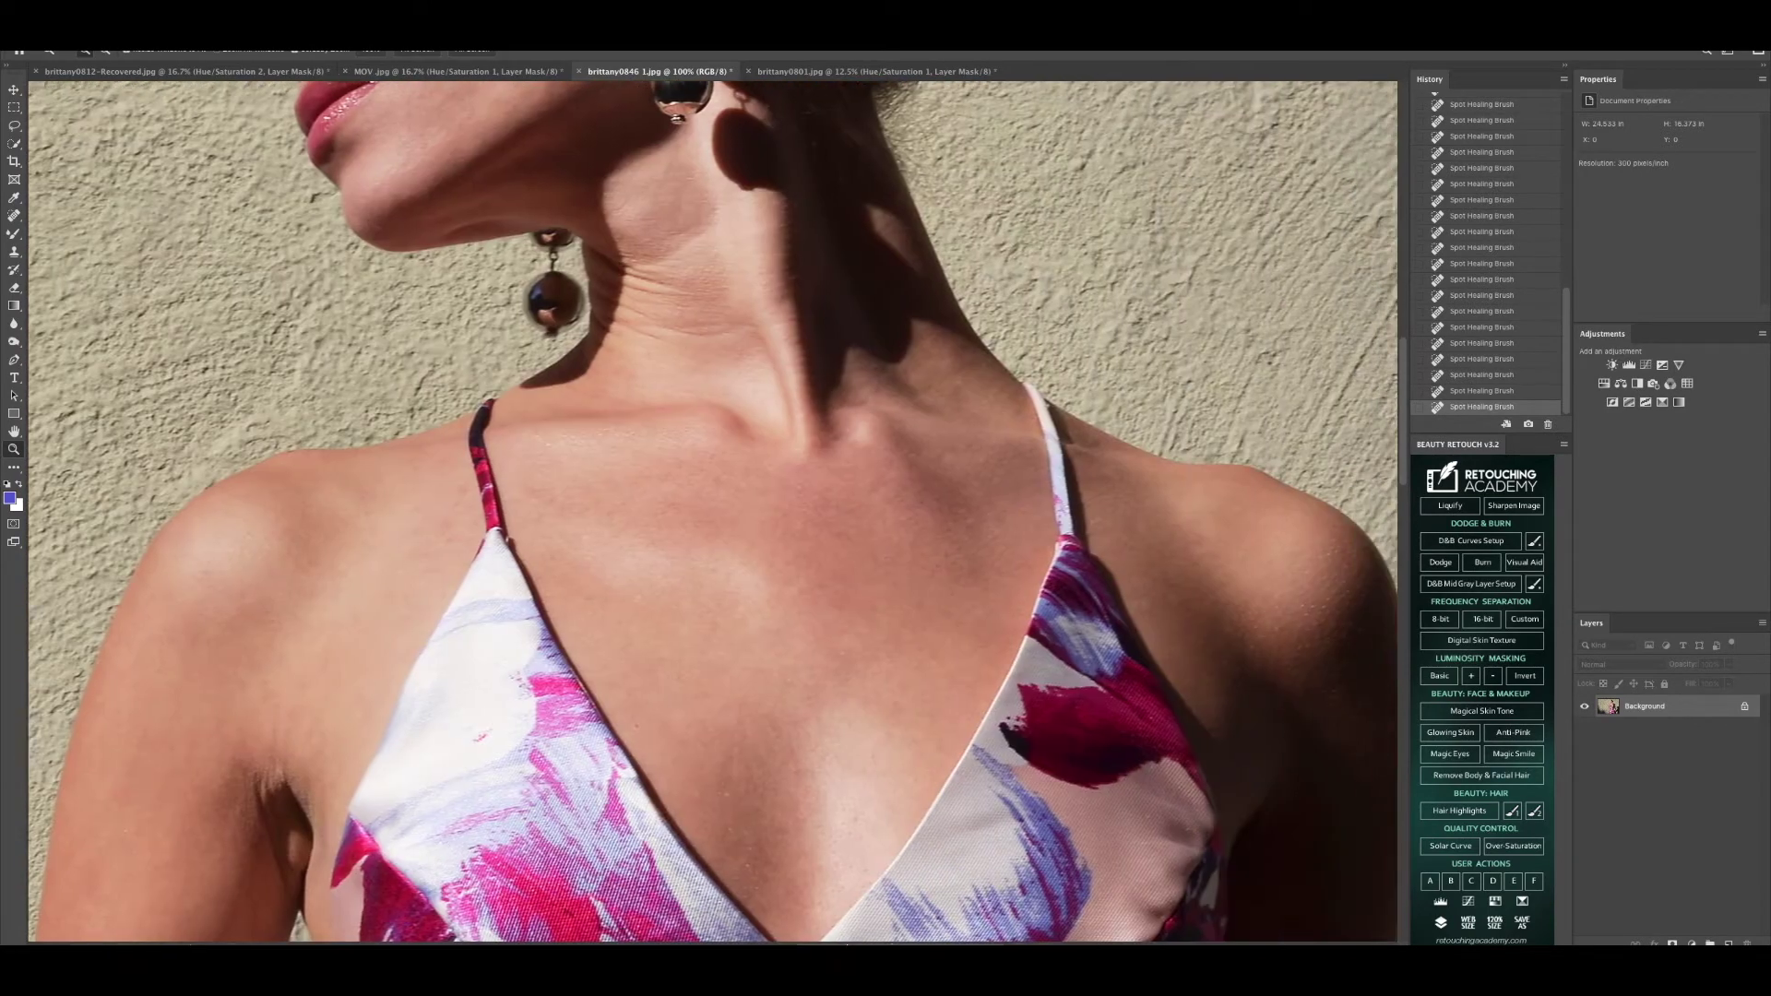
pyautogui.scroll(6, 677, 699)
pyautogui.scroll(2, 676, 698)
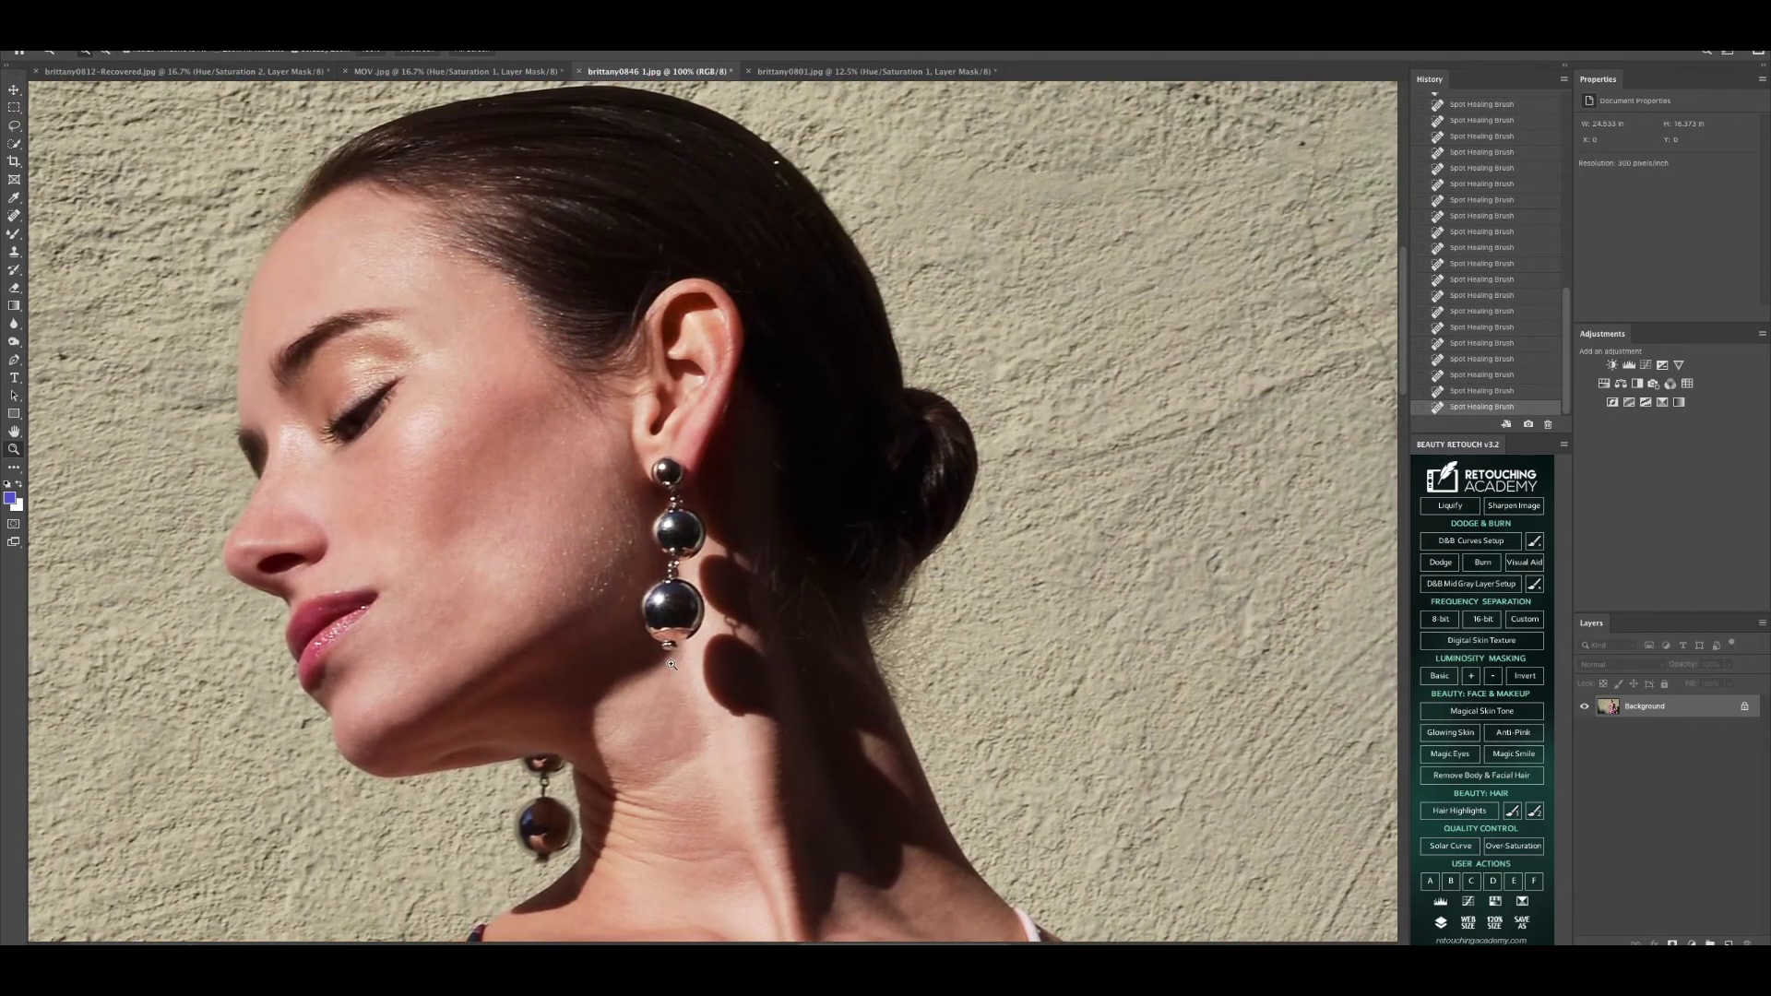
# Step: Run the 8-bit frequency separation with a Gaussian Blur radius of about 13 pixels, and hide the high-frequency texture layer
pyautogui.click(1441, 619)
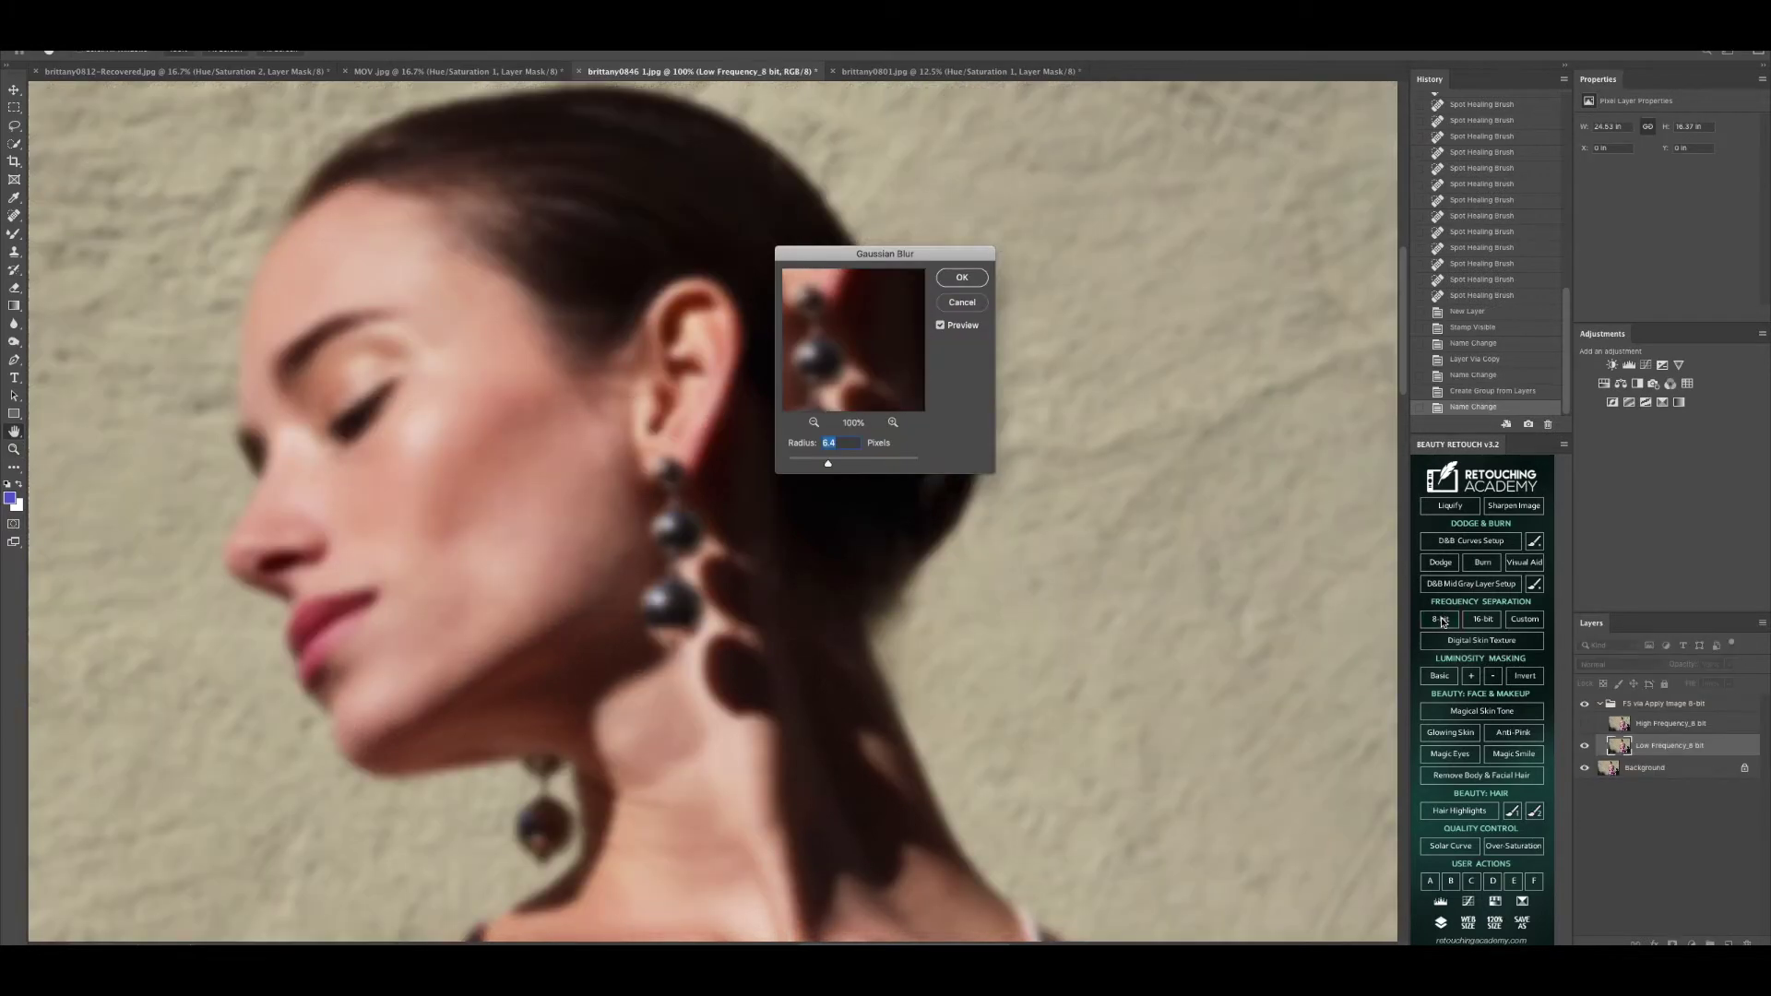
pyautogui.moveTo(839, 462); pyautogui.dragTo(841, 464)
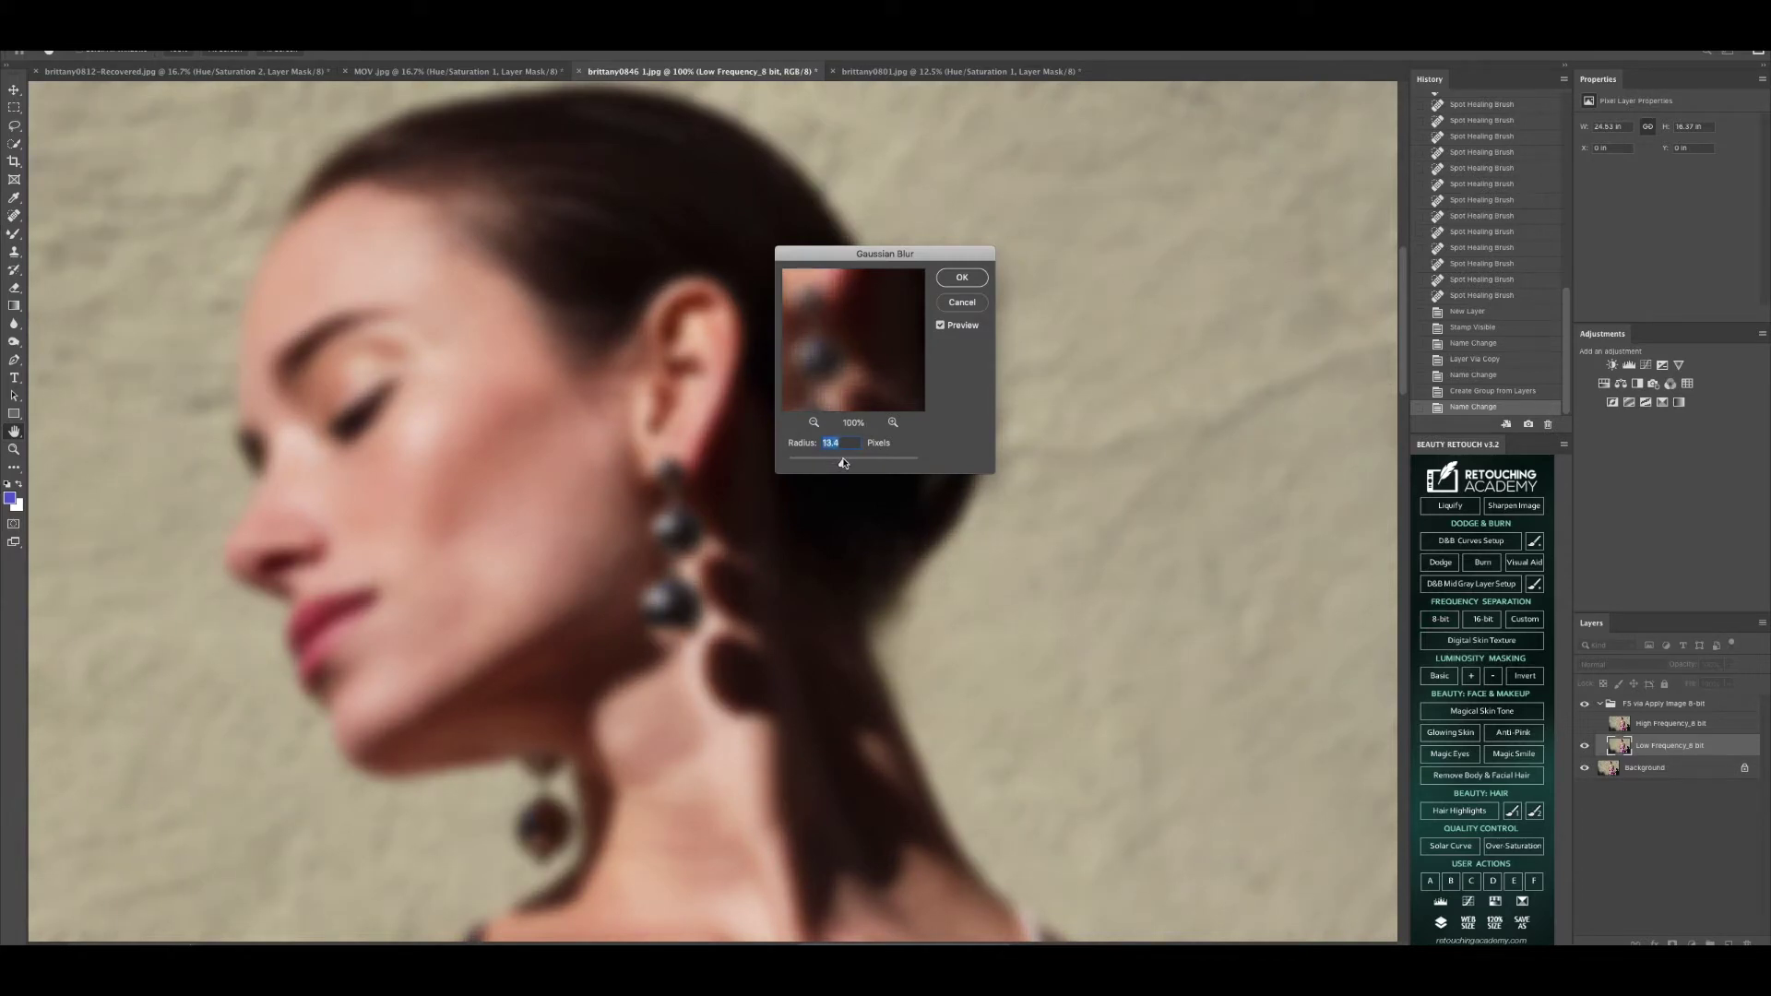
pyautogui.moveTo(841, 464); pyautogui.dragTo(841, 463)
pyautogui.click(959, 278)
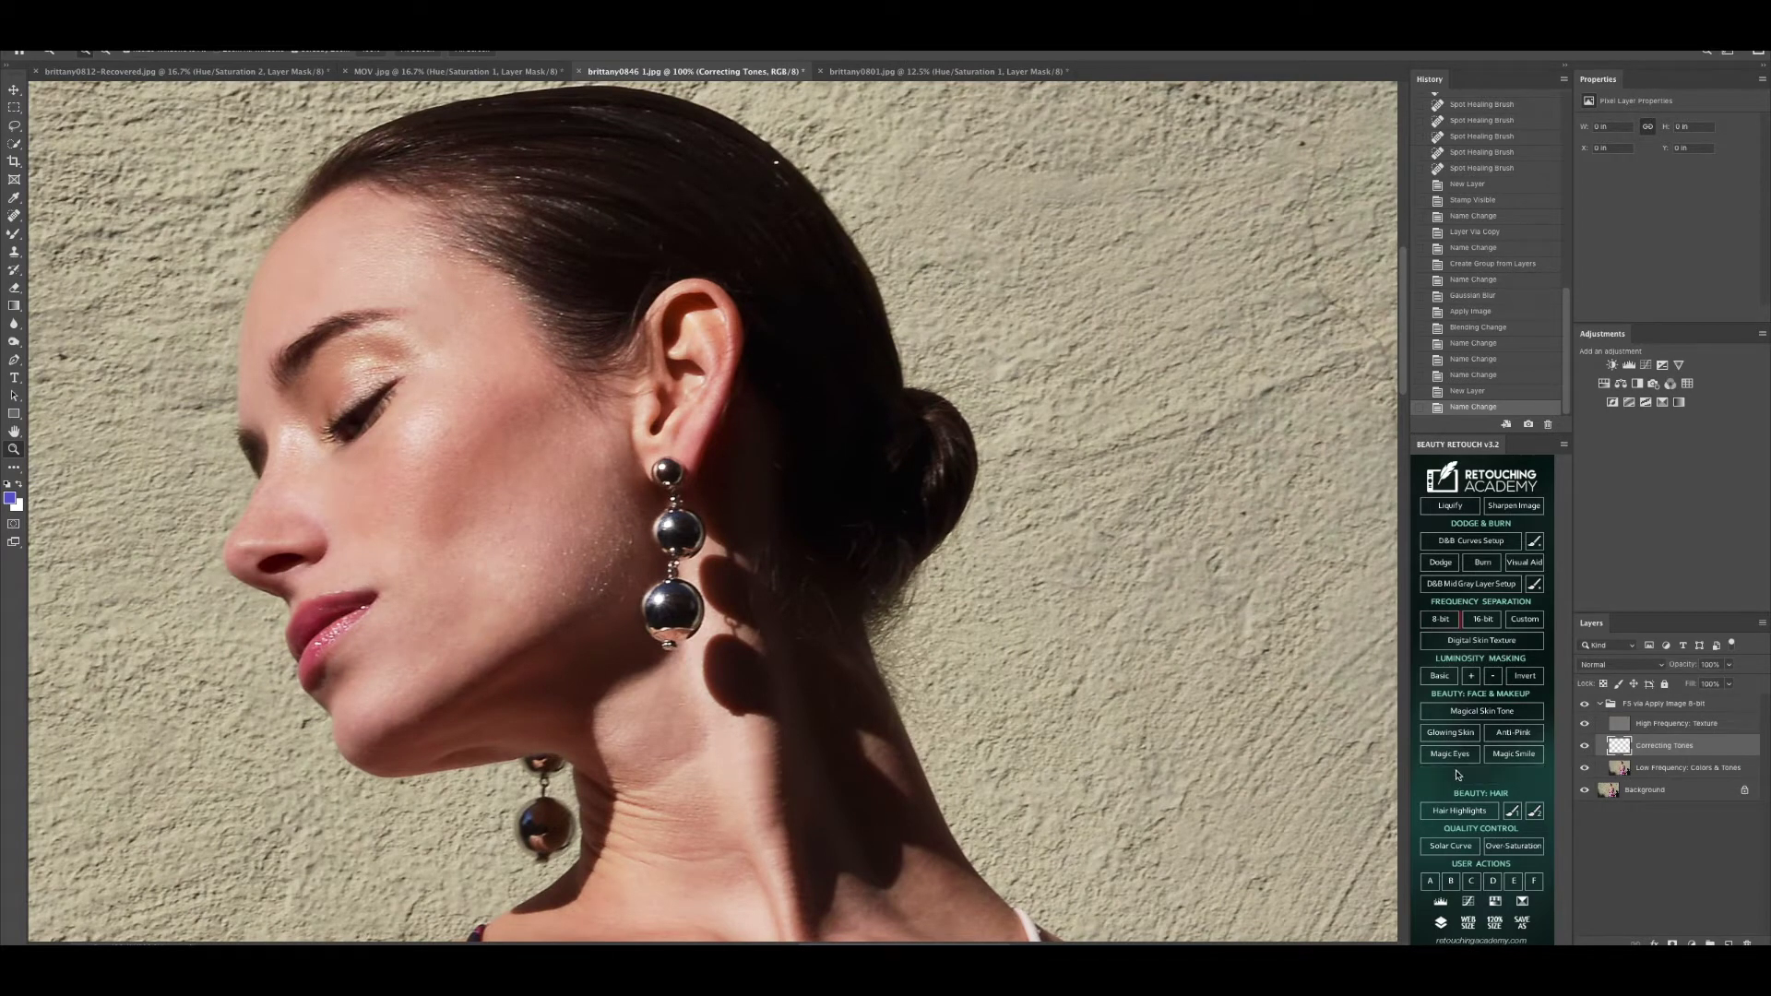
pyautogui.click(1584, 724)
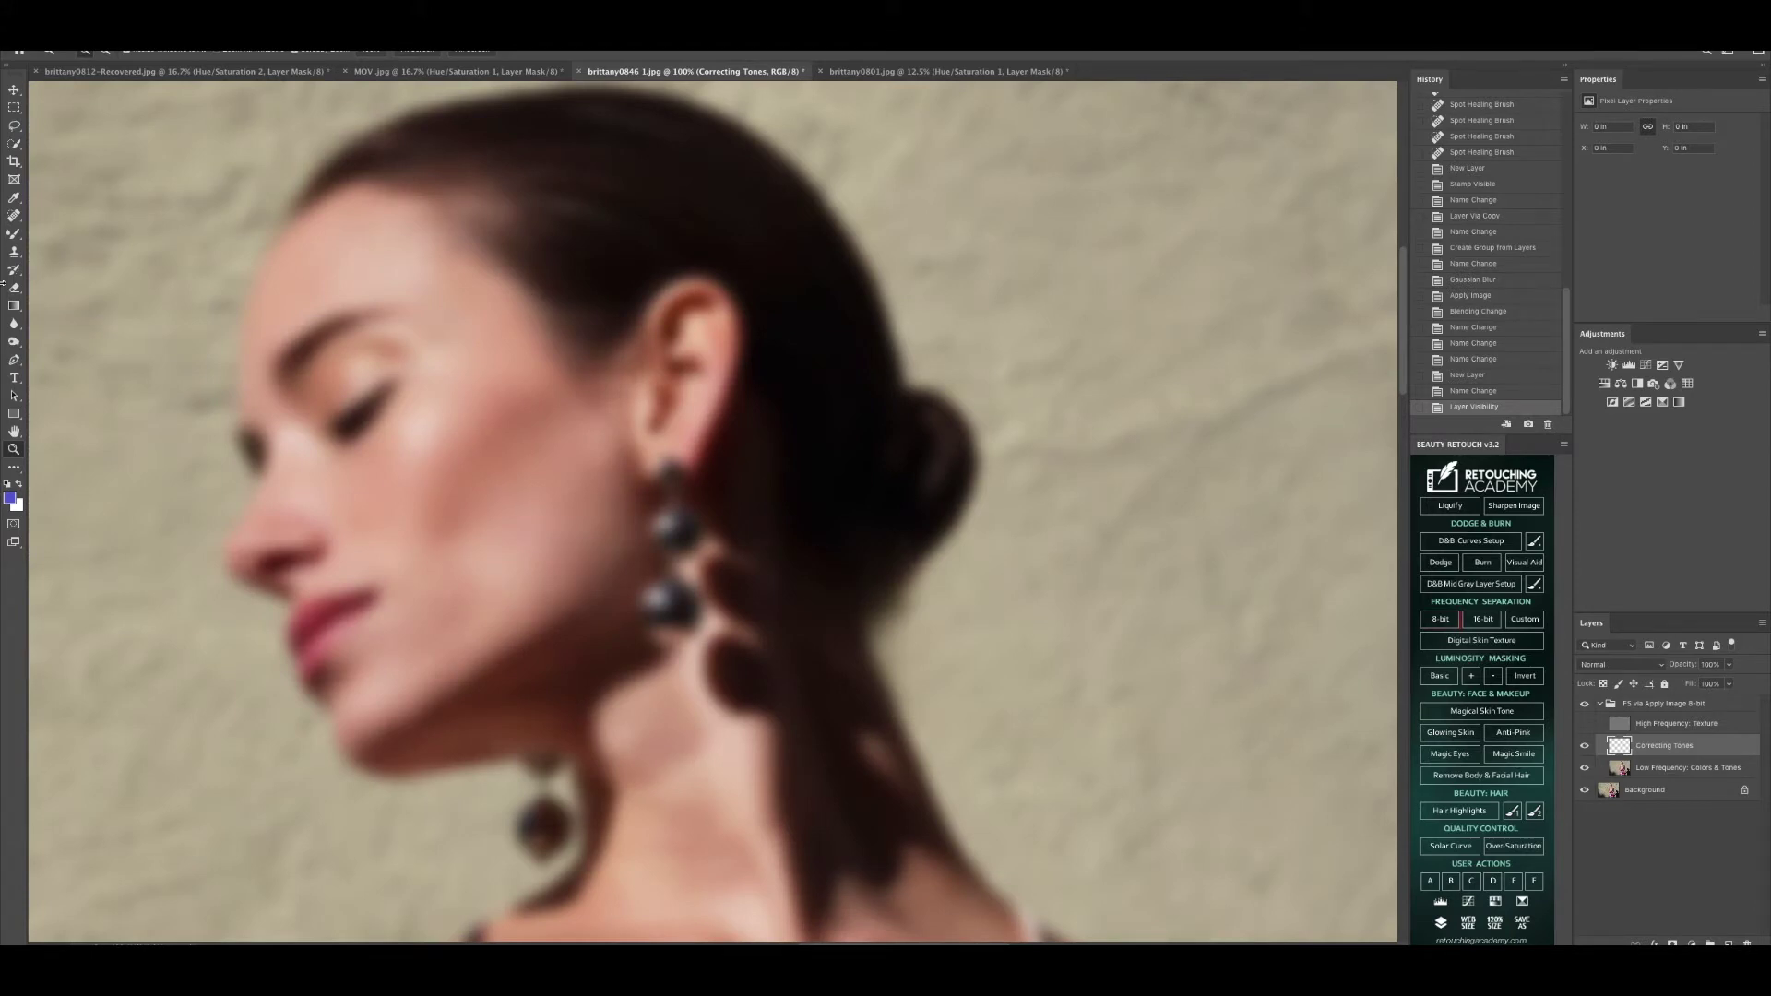
# Step: Choose the Mixer Brush and adjust its stroke settings for blending on the Correcting Tones layer
pyautogui.click(14, 216)
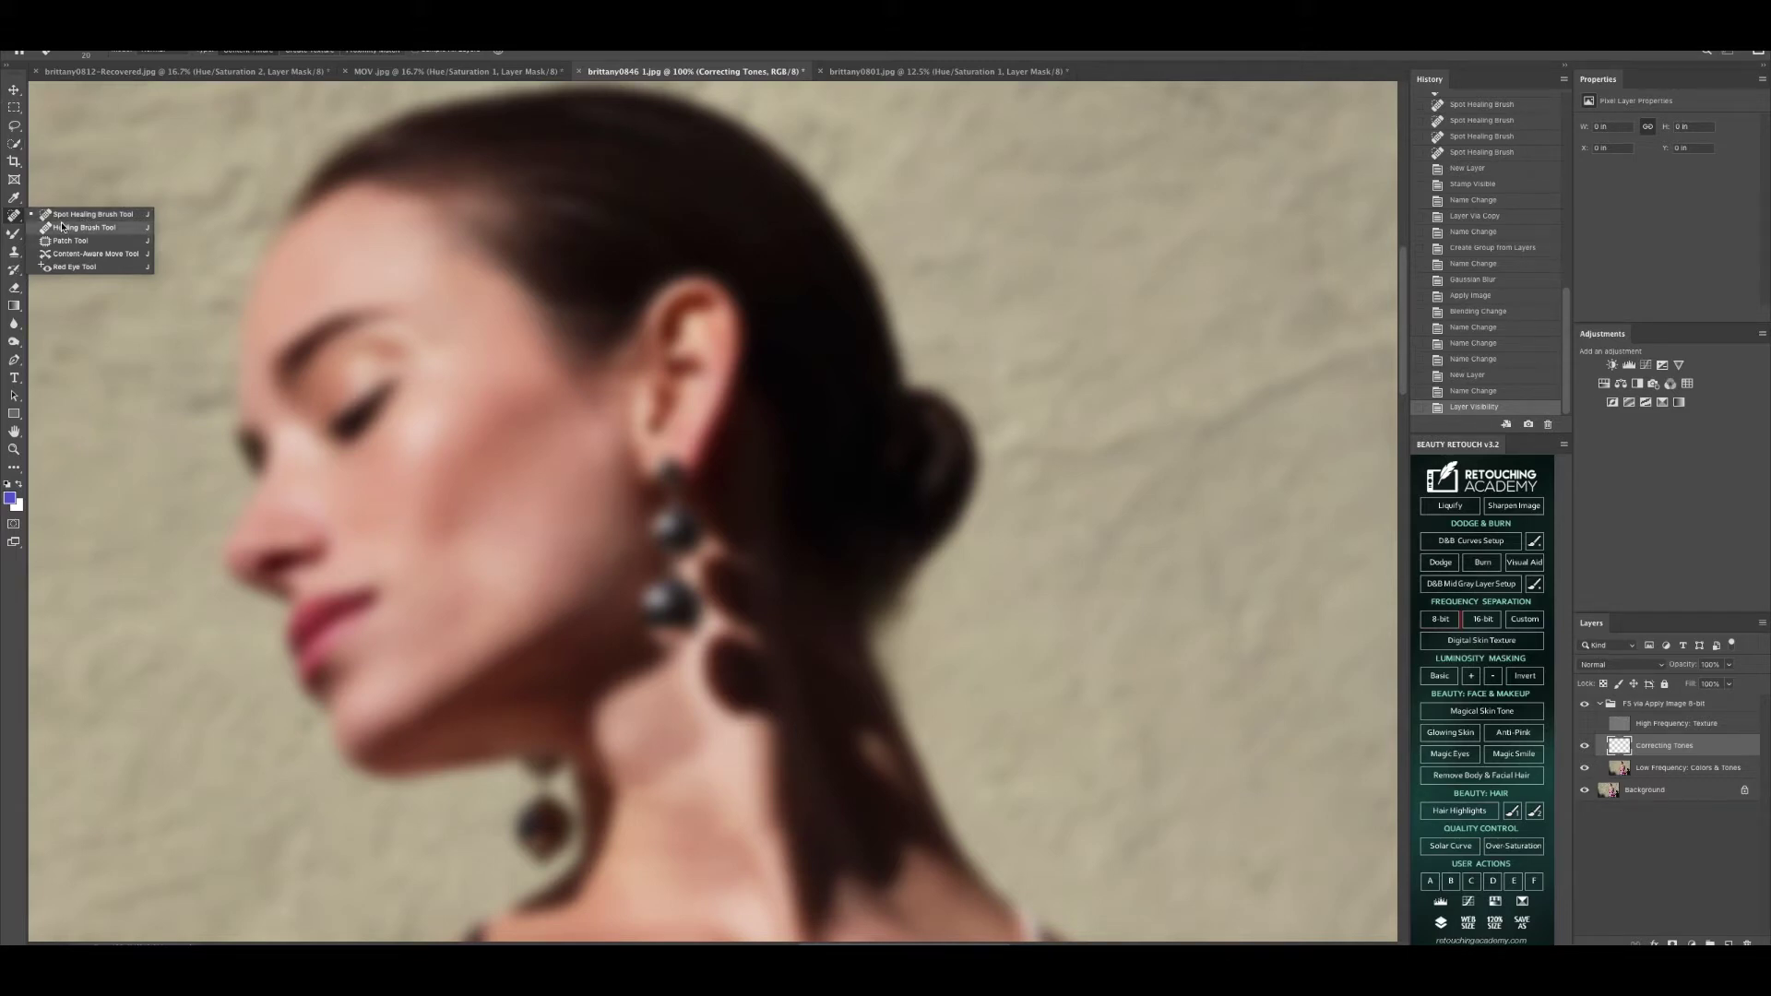
pyautogui.click(14, 233)
pyautogui.click(71, 233)
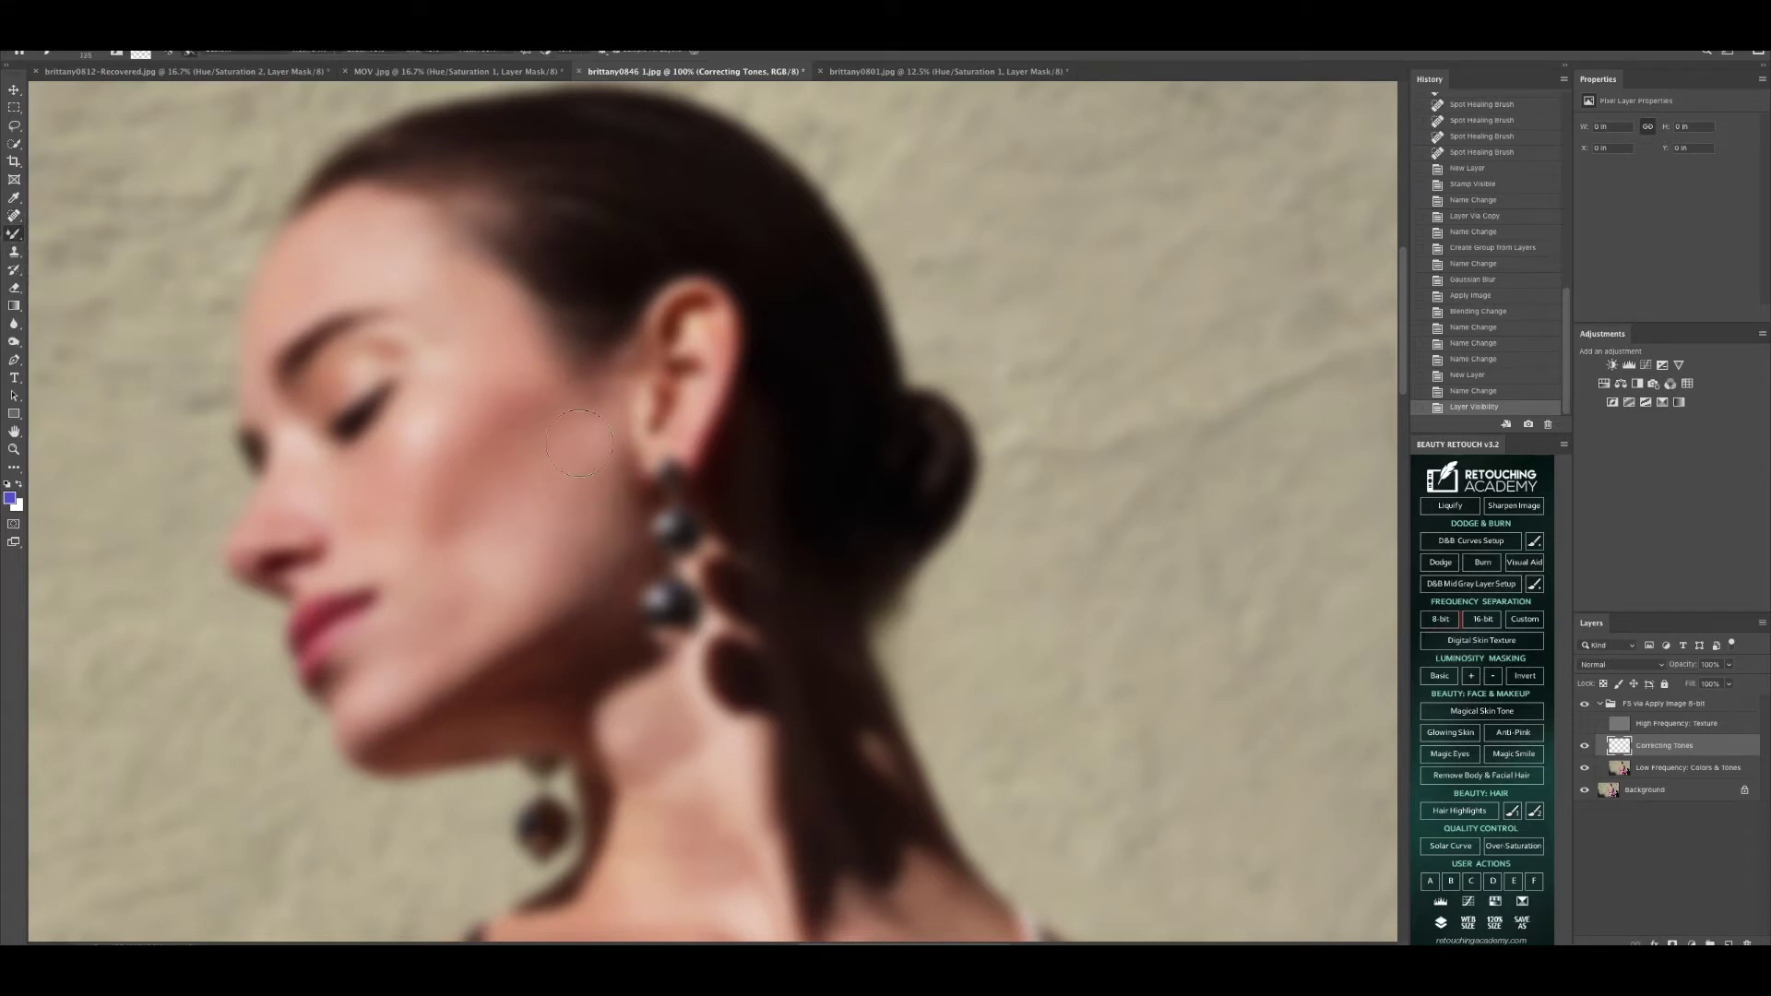
pyautogui.click(522, 53)
pyautogui.moveTo(531, 67); pyautogui.dragTo(528, 67)
pyautogui.scroll(-10, 514, 608)
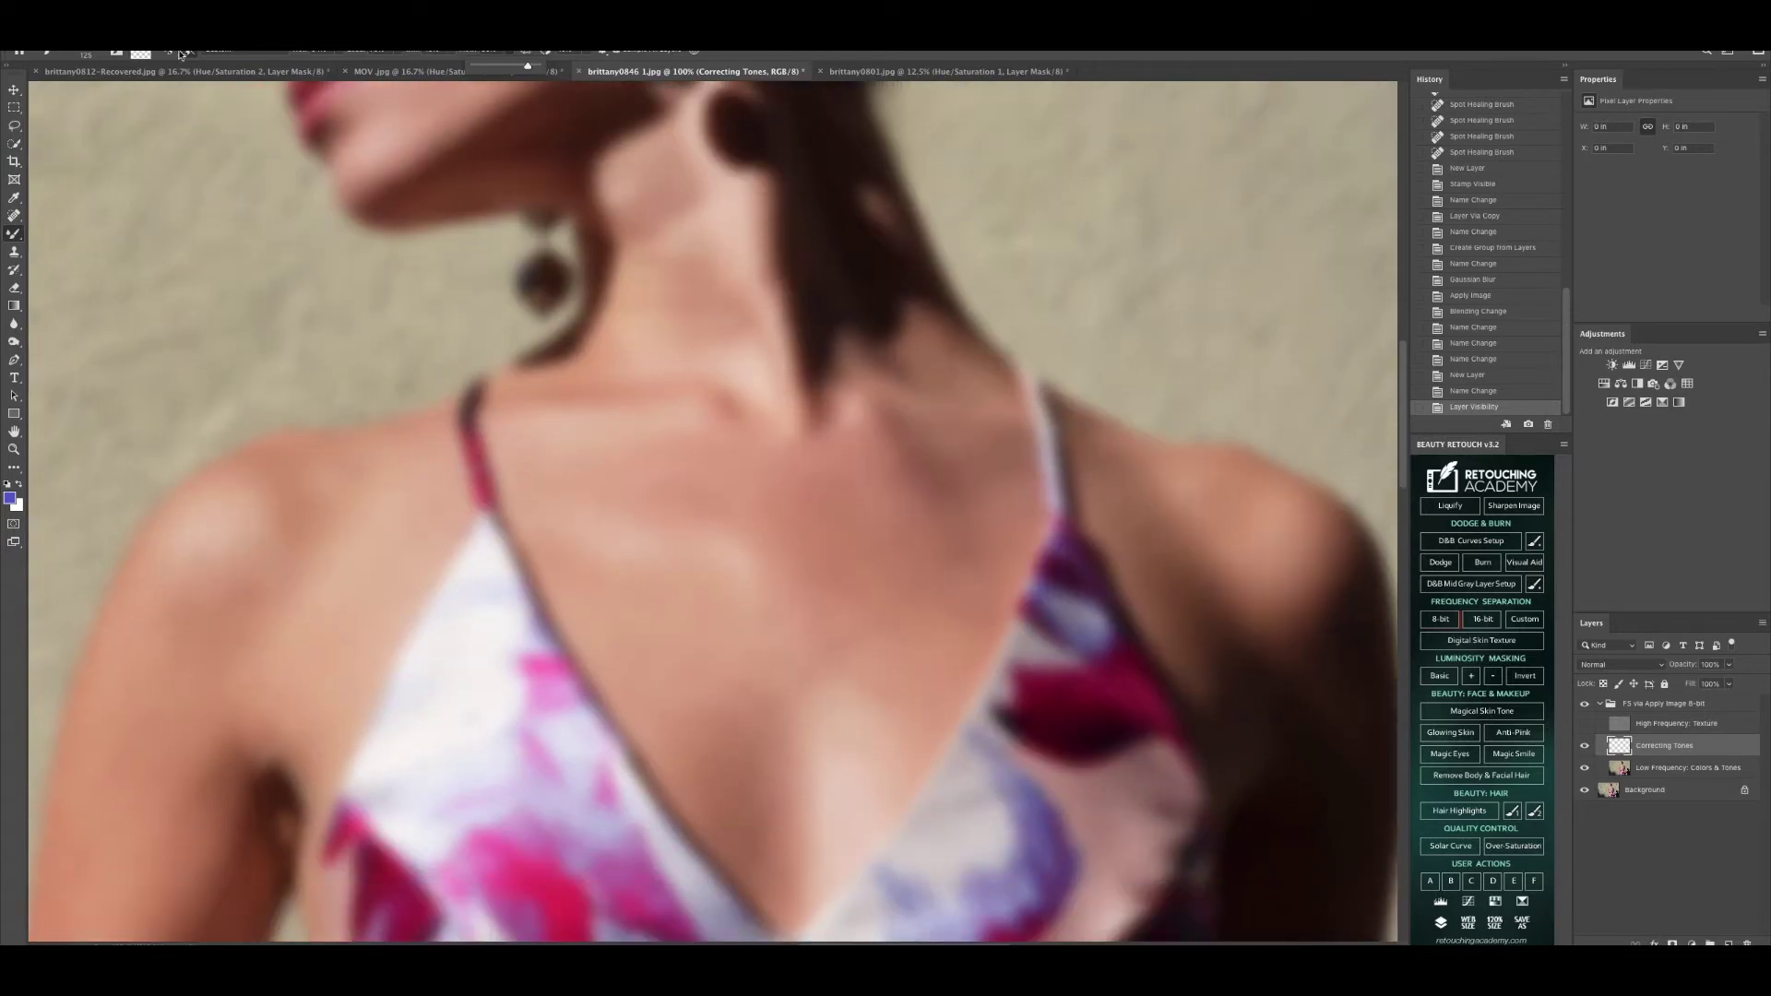
pyautogui.press('z')
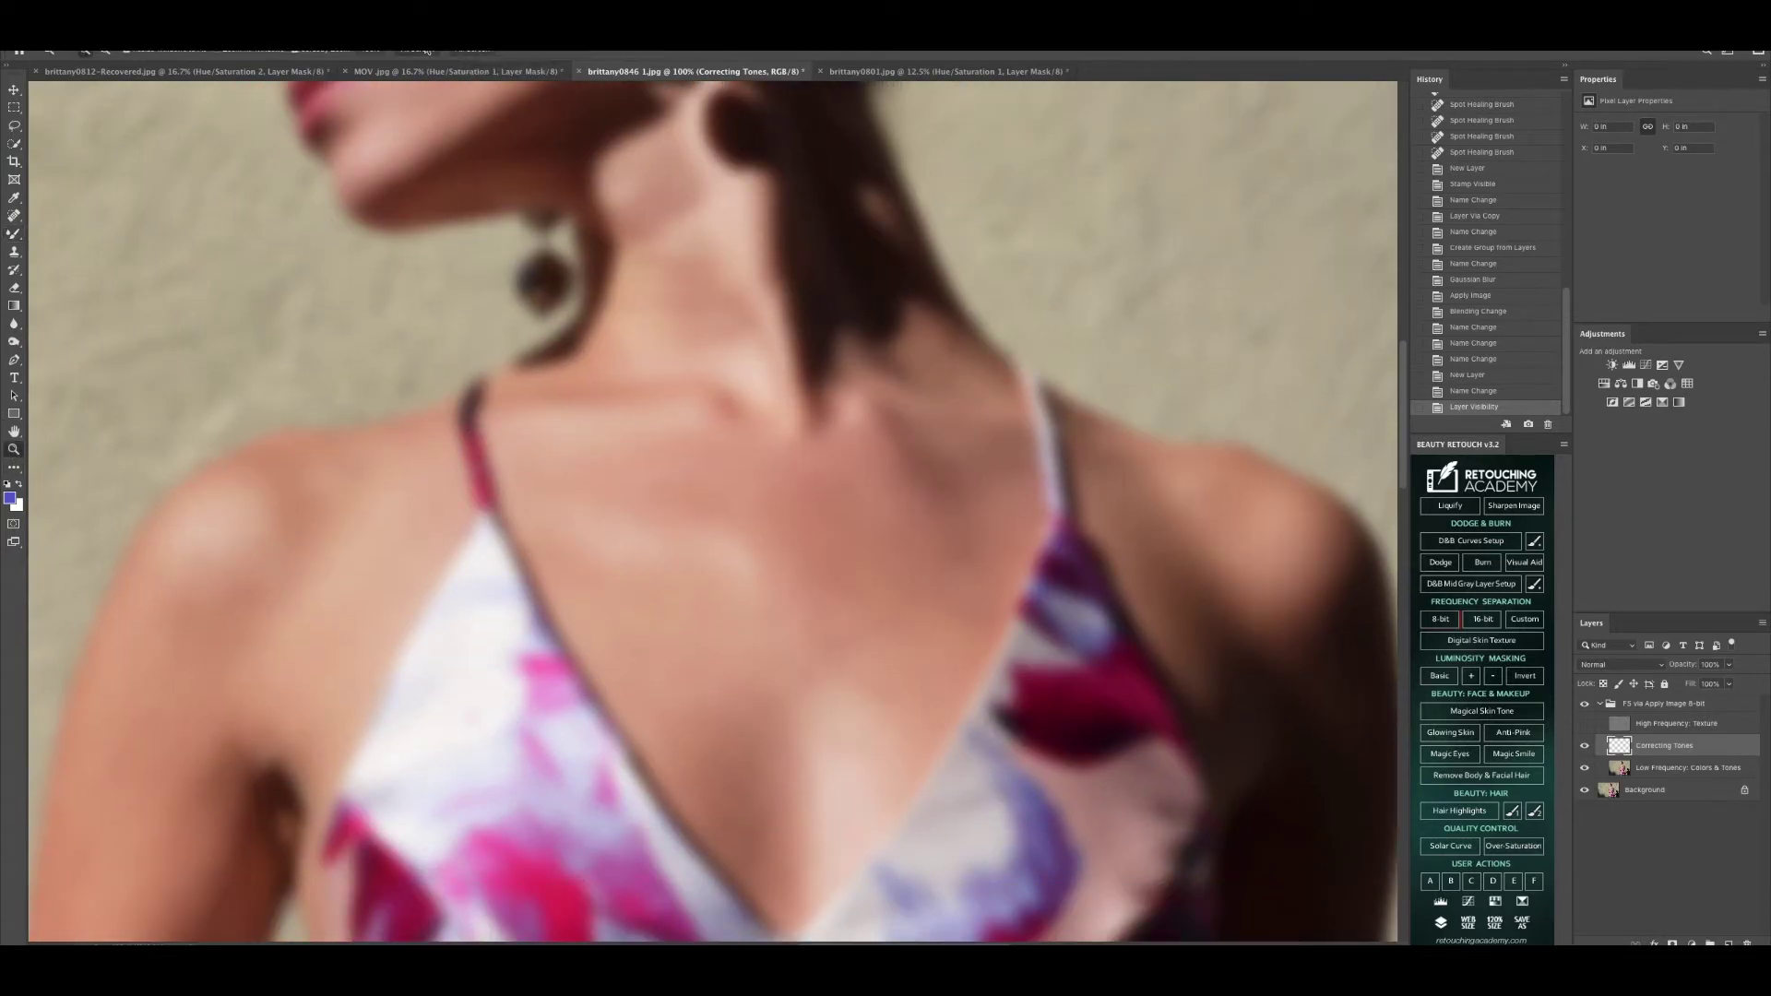
pyautogui.click(429, 53)
pyautogui.click(17, 235)
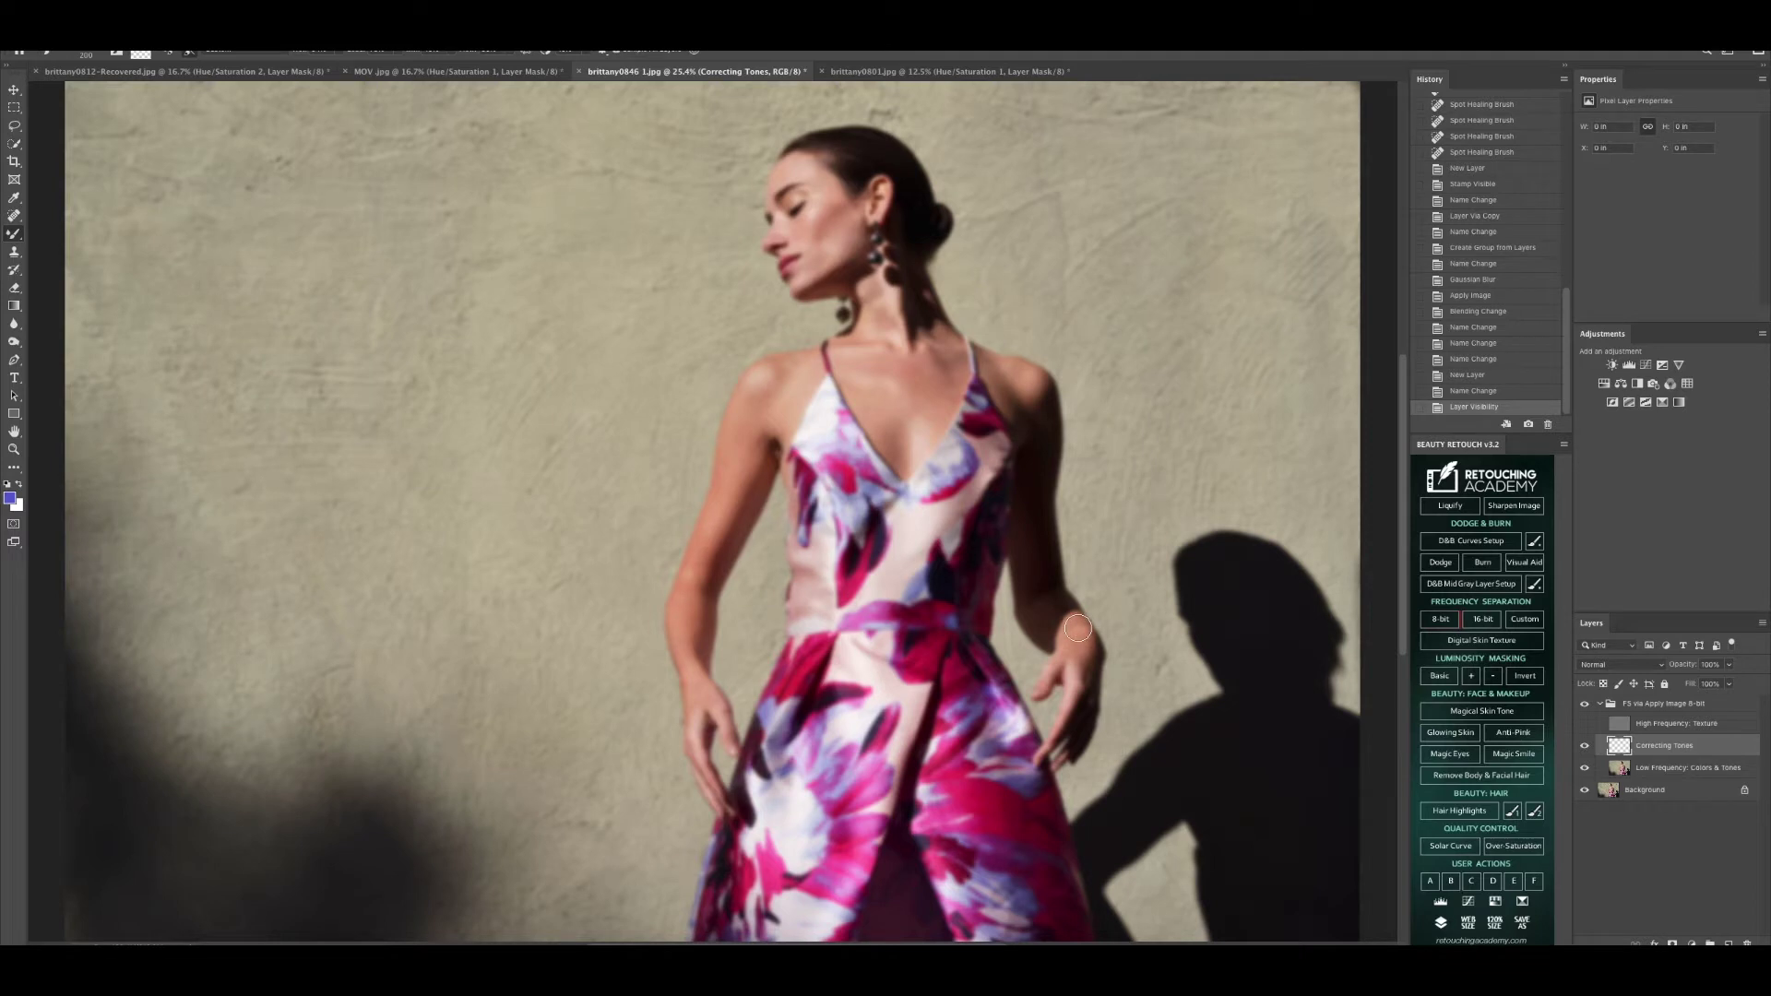
# Step: Blend uneven skin tones on the hand, forearm and chest with the Mixer Brush
pyautogui.click(768, 698)
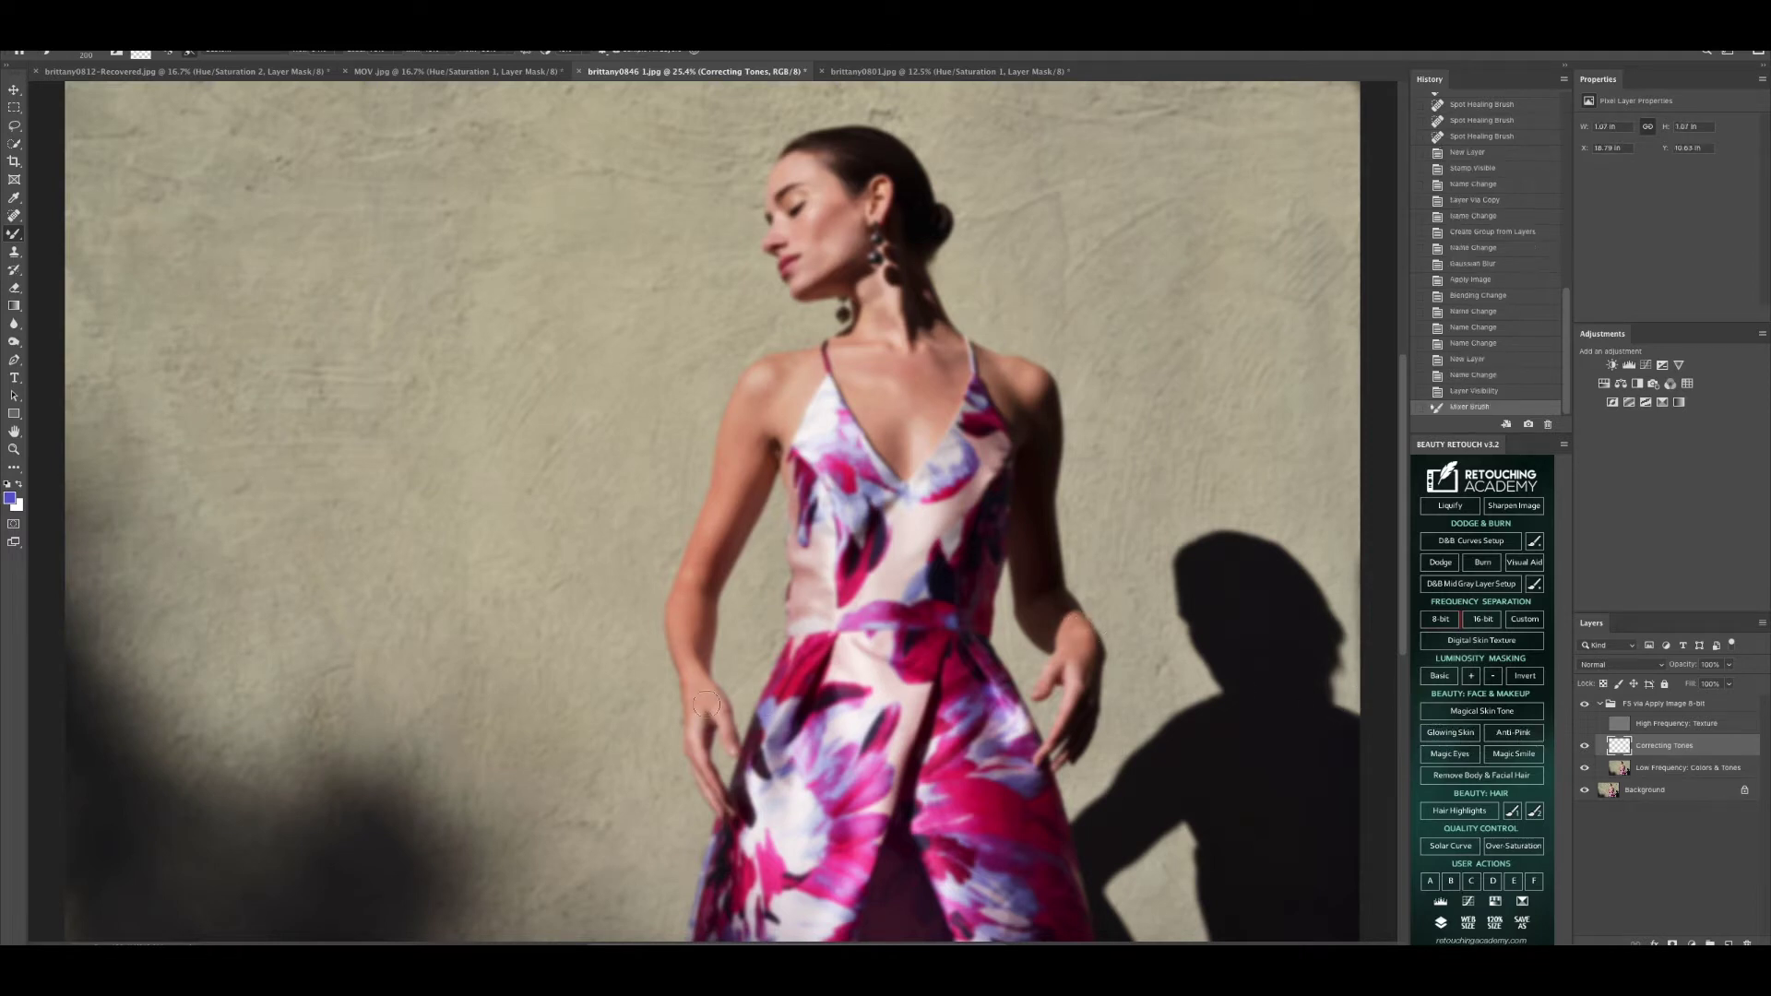
pyautogui.moveTo(689, 658)
pyautogui.mouseDown()
pyautogui.moveTo(761, 383)
pyautogui.moveTo(787, 377)
pyautogui.moveTo(778, 417)
pyautogui.moveTo(804, 367)
pyautogui.moveTo(868, 402)
pyautogui.moveTo(914, 461)
pyautogui.moveTo(850, 364)
pyautogui.moveTo(923, 457)
pyautogui.mouseUp()
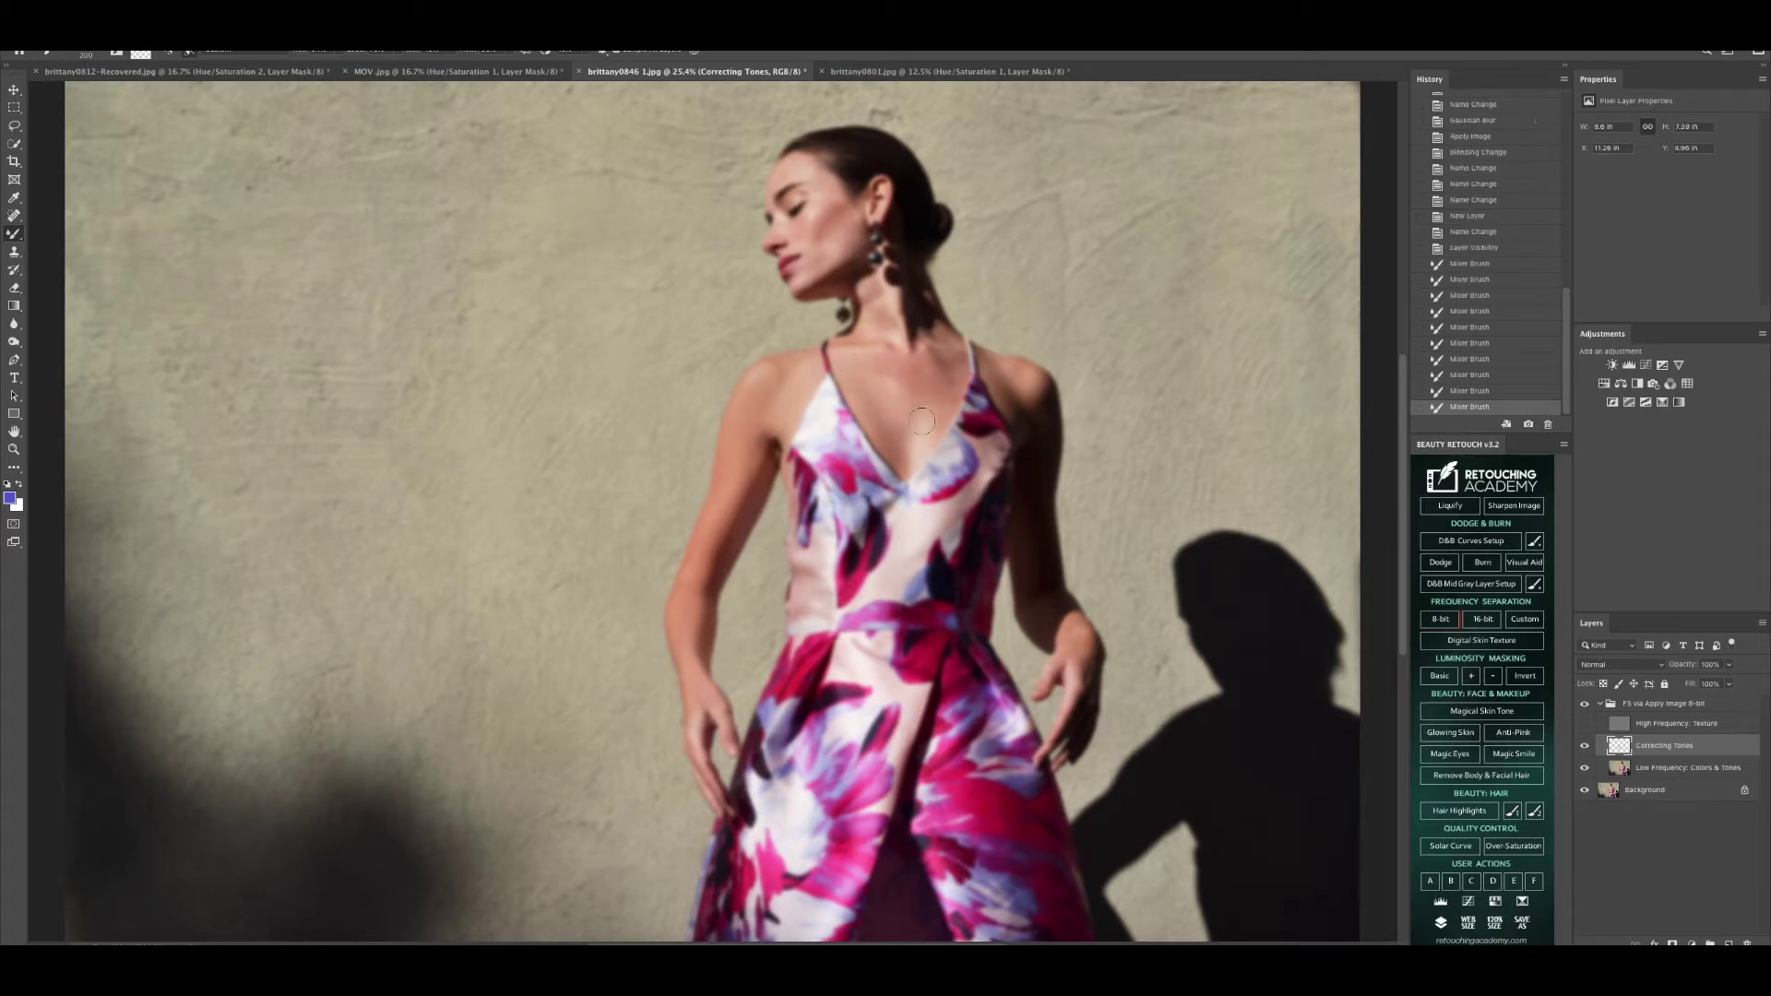
pyautogui.moveTo(945, 365); pyautogui.dragTo(920, 394)
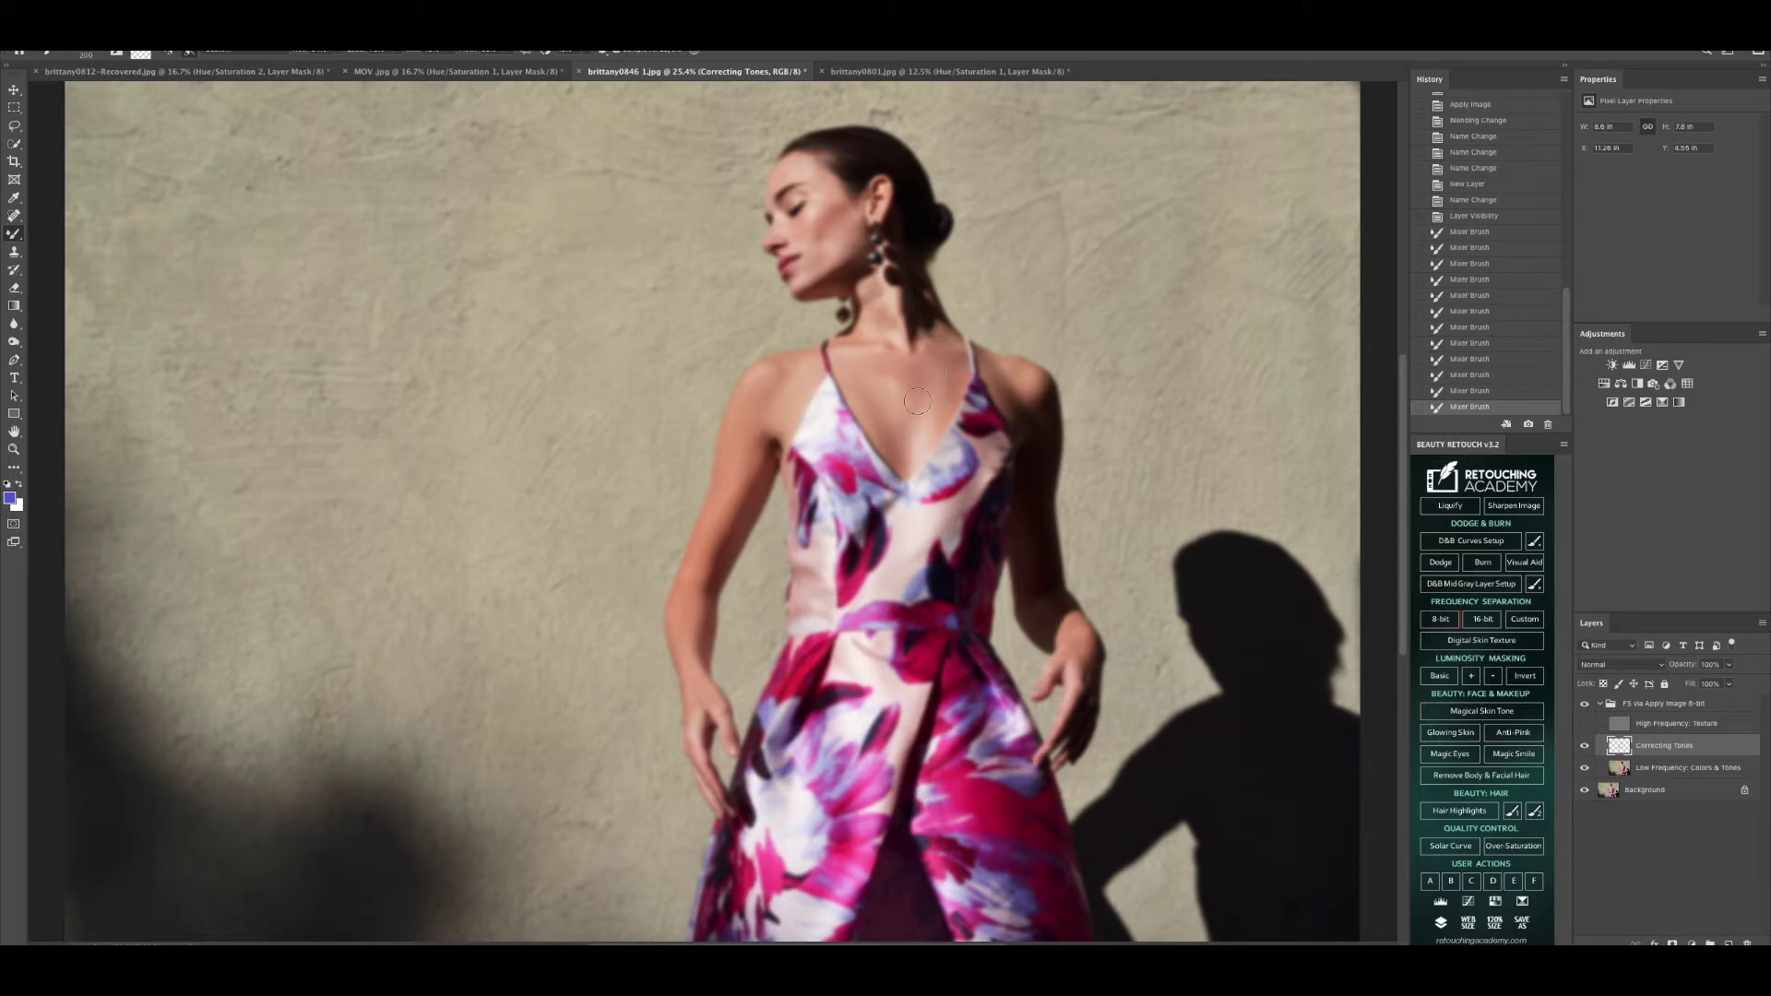
pyautogui.click(902, 388)
pyautogui.moveTo(867, 369); pyautogui.dragTo(882, 394)
# Step: Adjust the Mixer Brush, reduce its size, and blend the shaded shoulder, undoing one stroke and repainting it
pyautogui.click(510, 51)
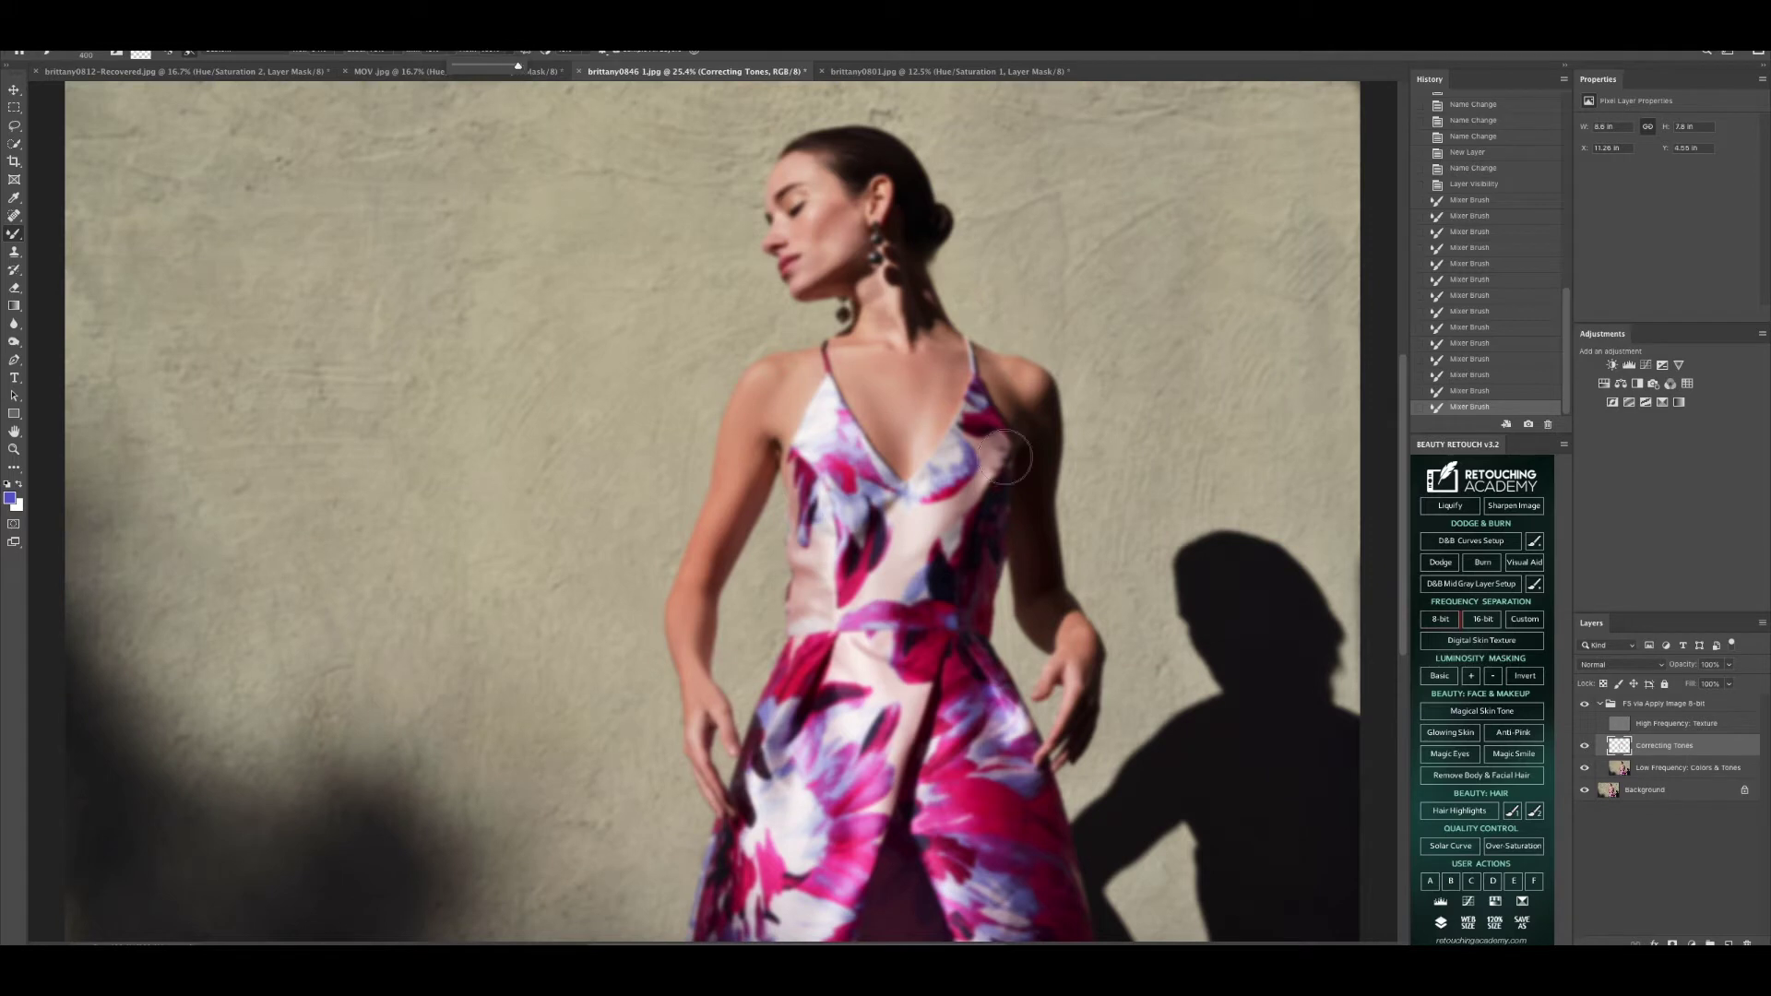
pyautogui.press('[')
pyautogui.press('[')
pyautogui.press('[')
pyautogui.press('[')
pyautogui.moveTo(1065, 400); pyautogui.dragTo(1005, 370)
pyautogui.click(1496, 391)
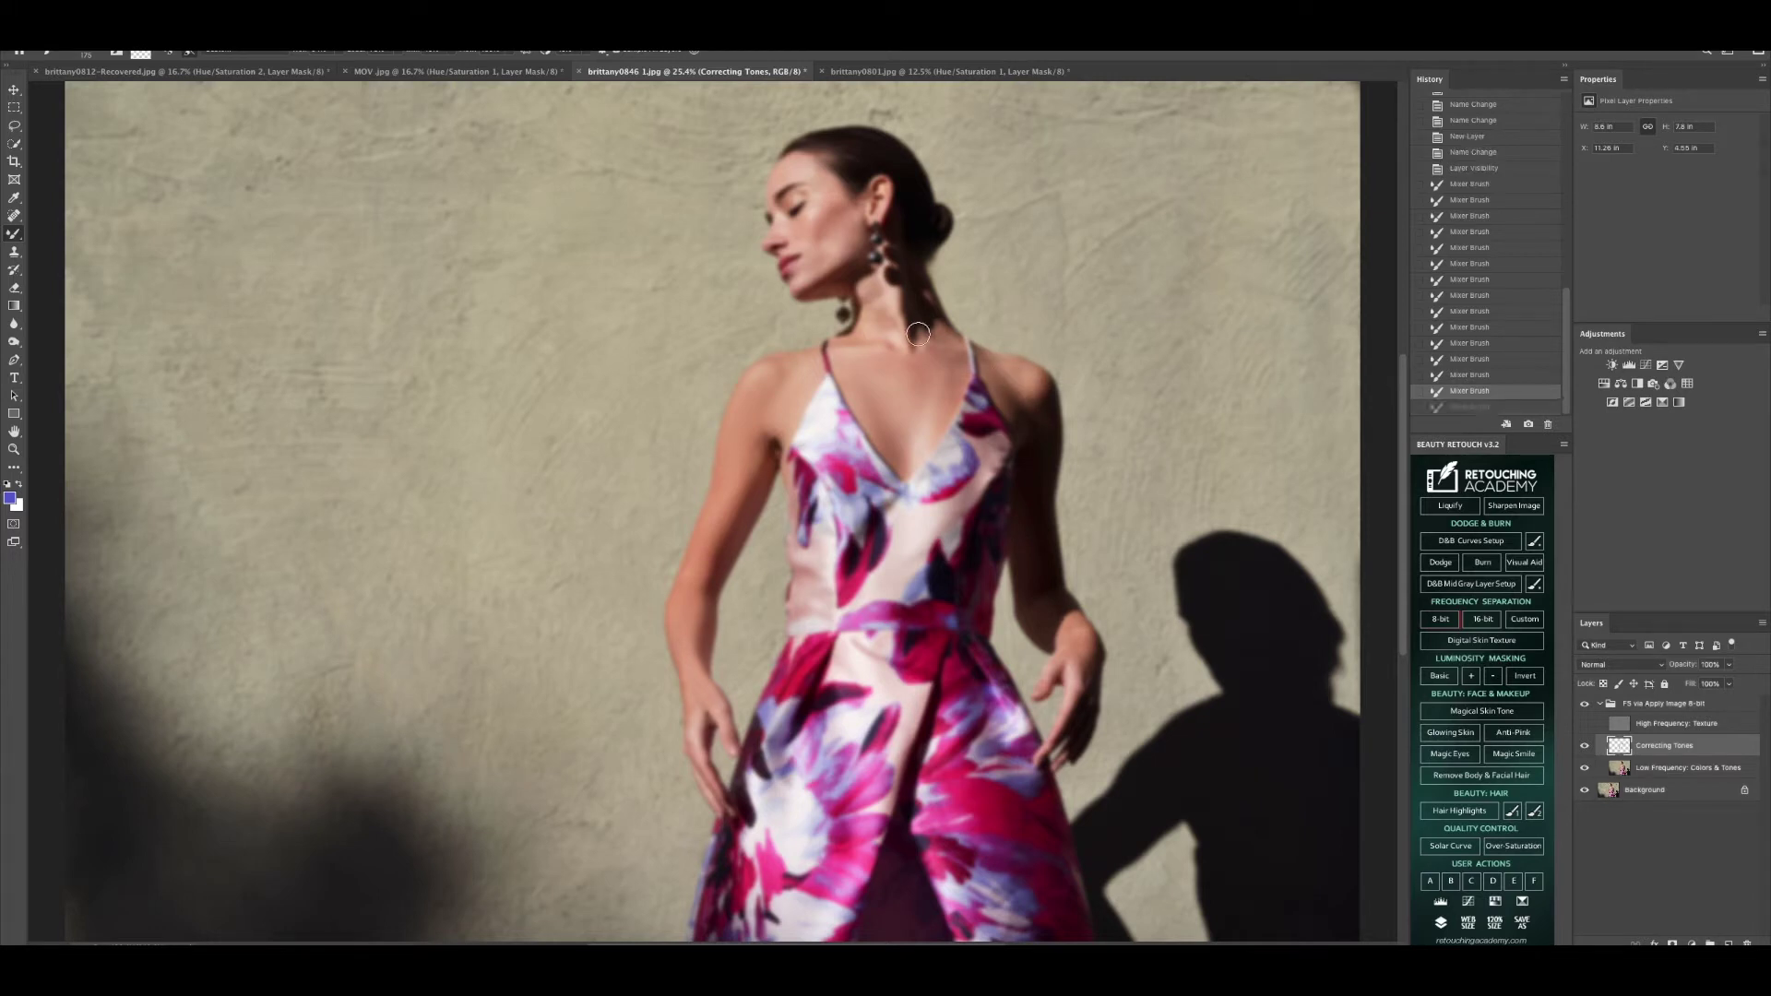
pyautogui.click(1033, 383)
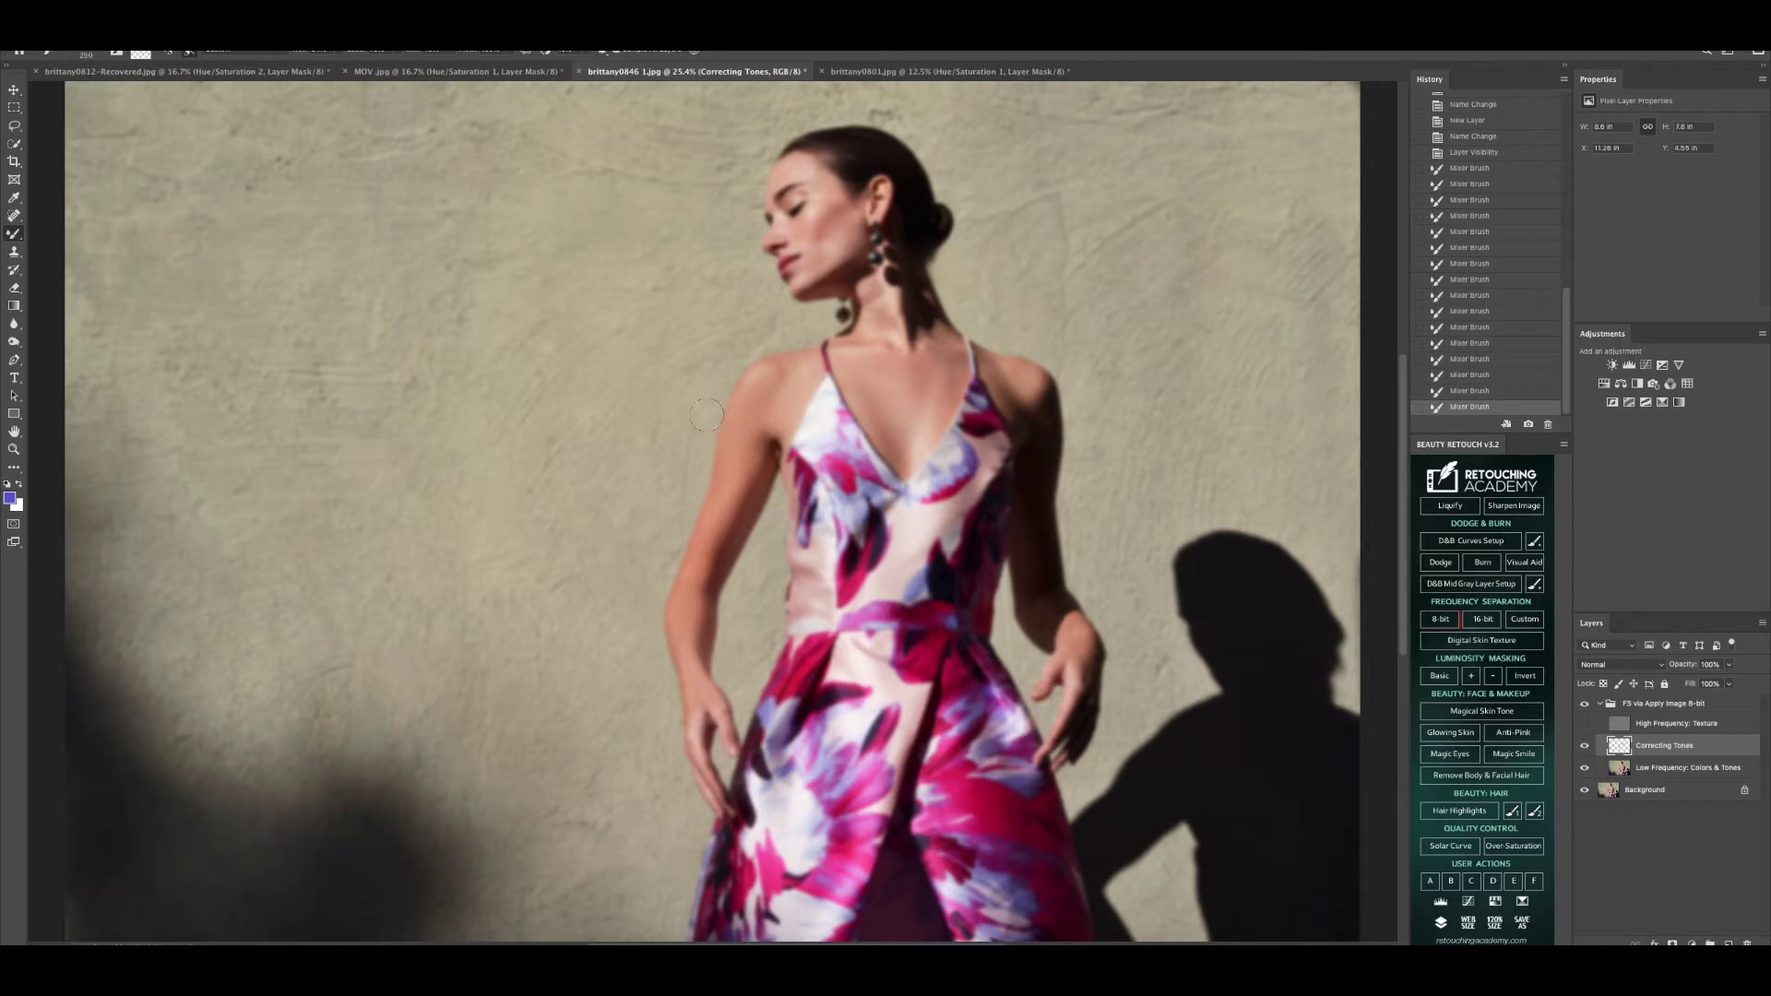
# Step: Blend the tones along the sunlit arm and down to the wrist, checking with the High Frequency texture layer shown in between
pyautogui.moveTo(726, 507); pyautogui.dragTo(710, 564)
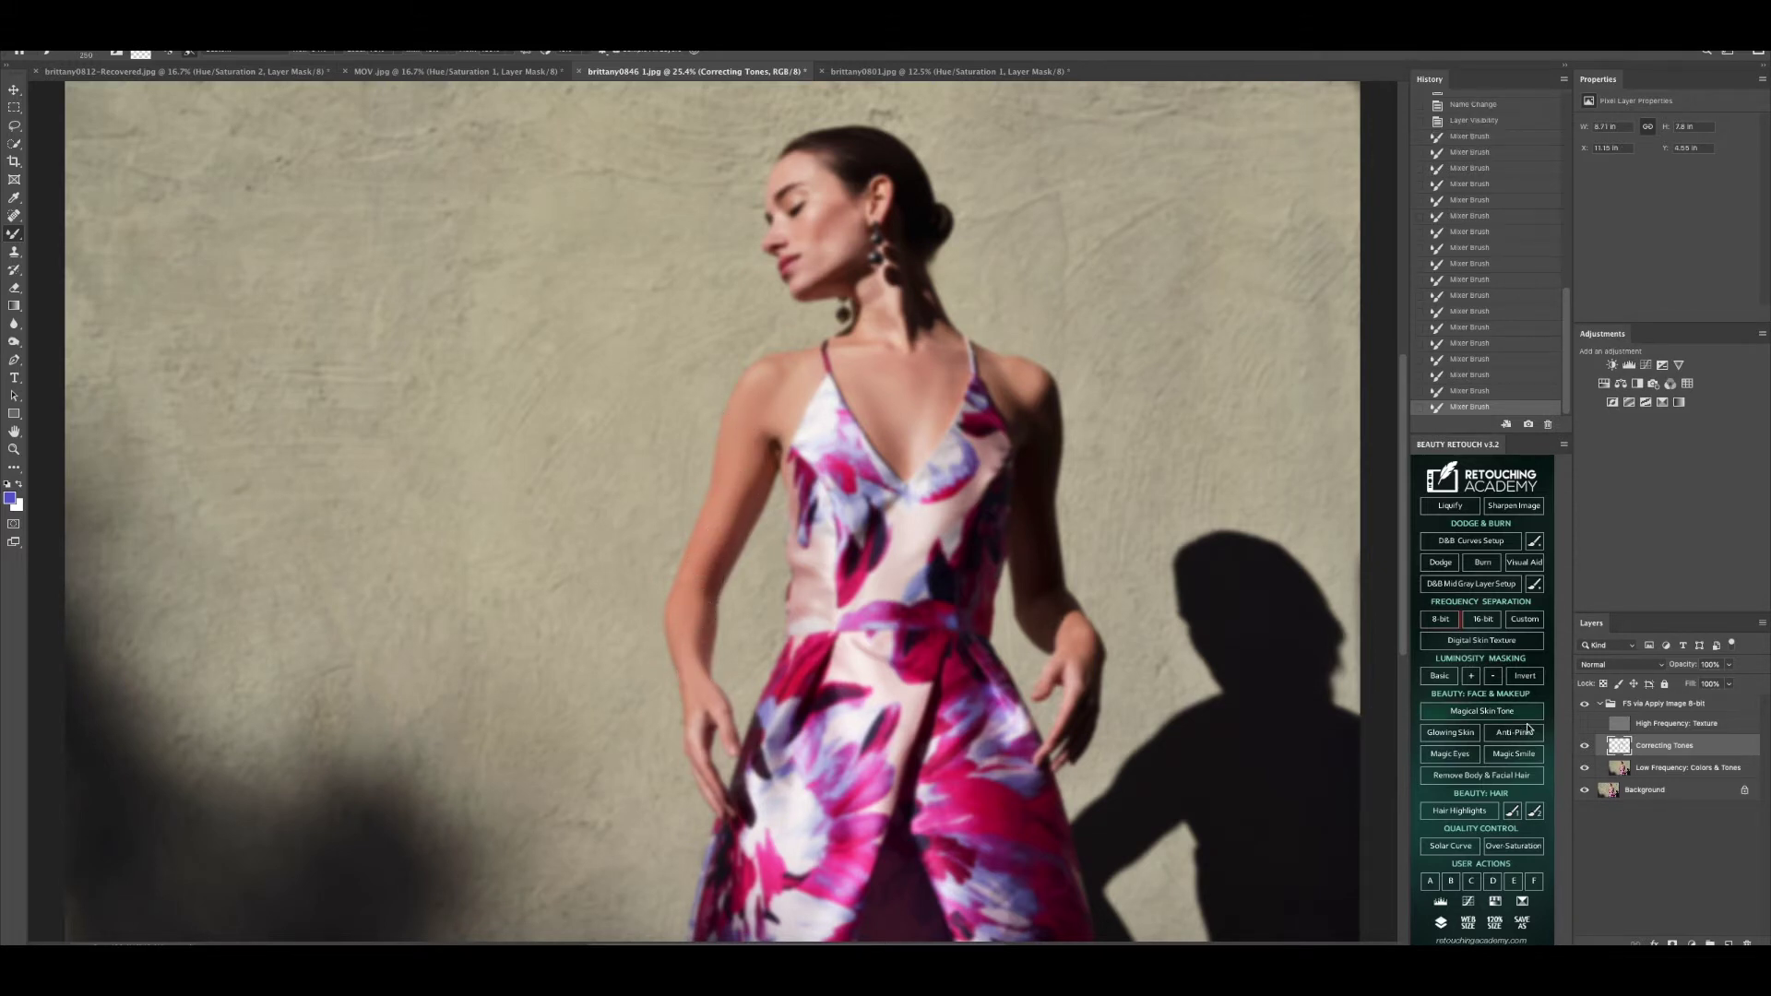
pyautogui.click(1584, 724)
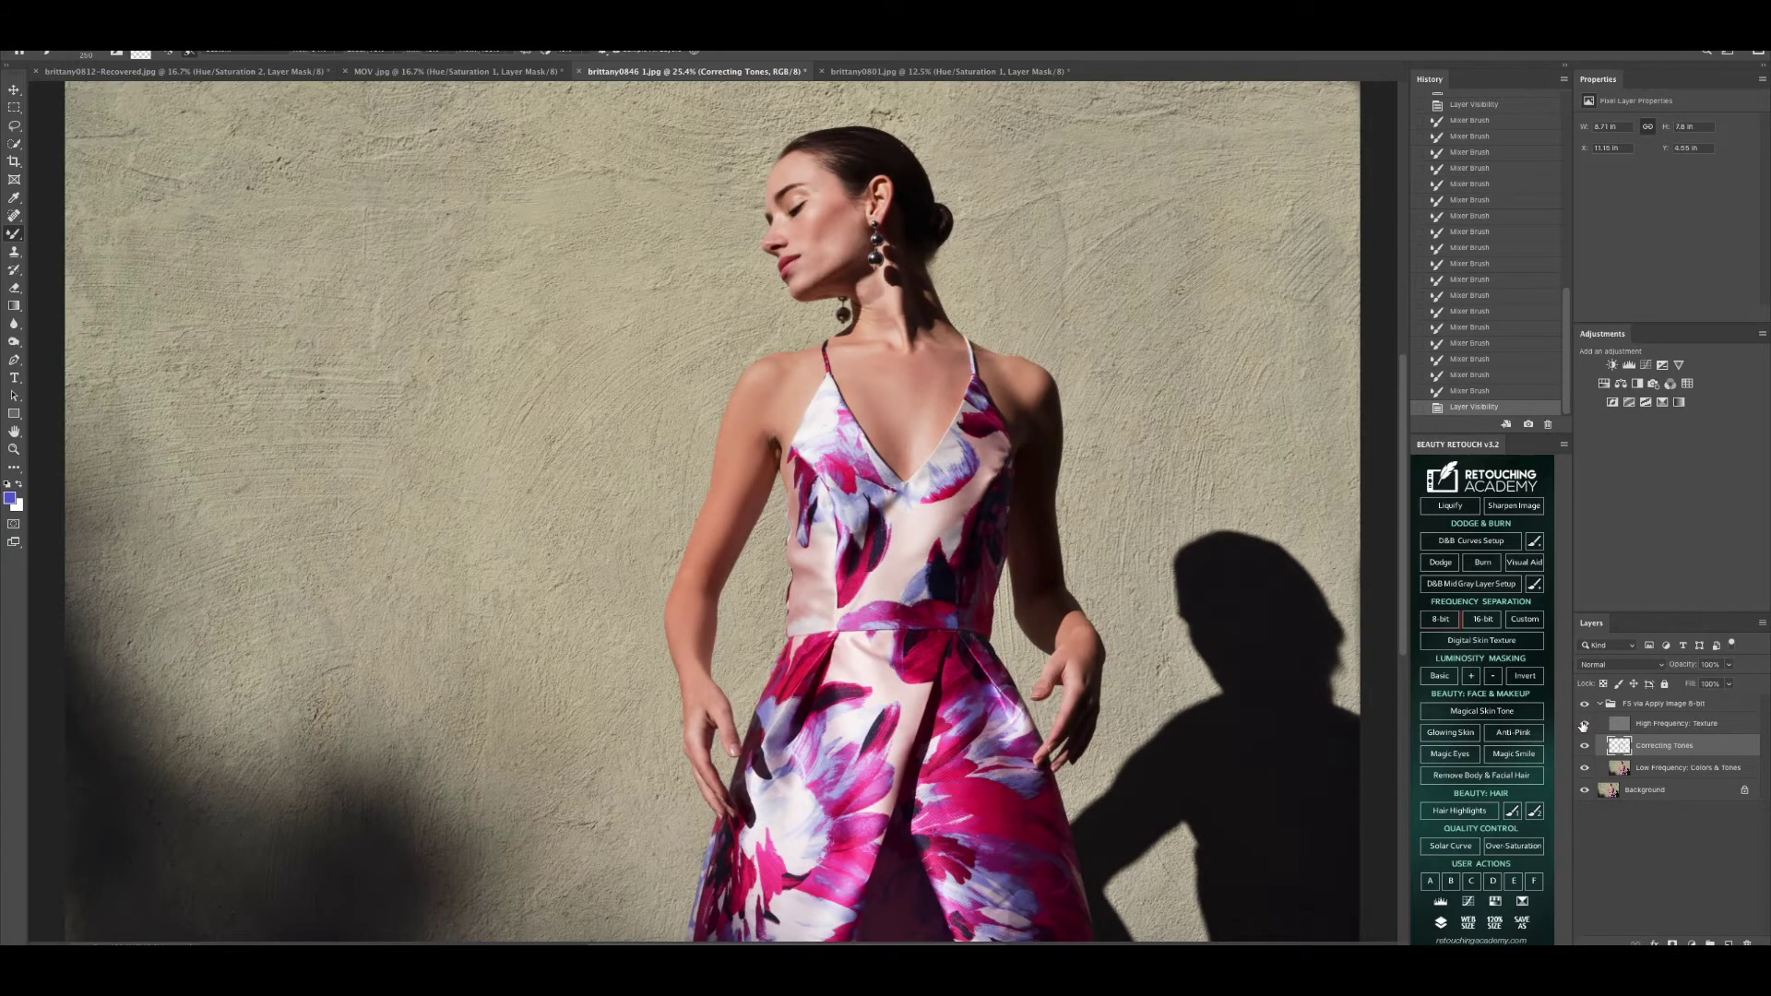
pyautogui.click(1585, 724)
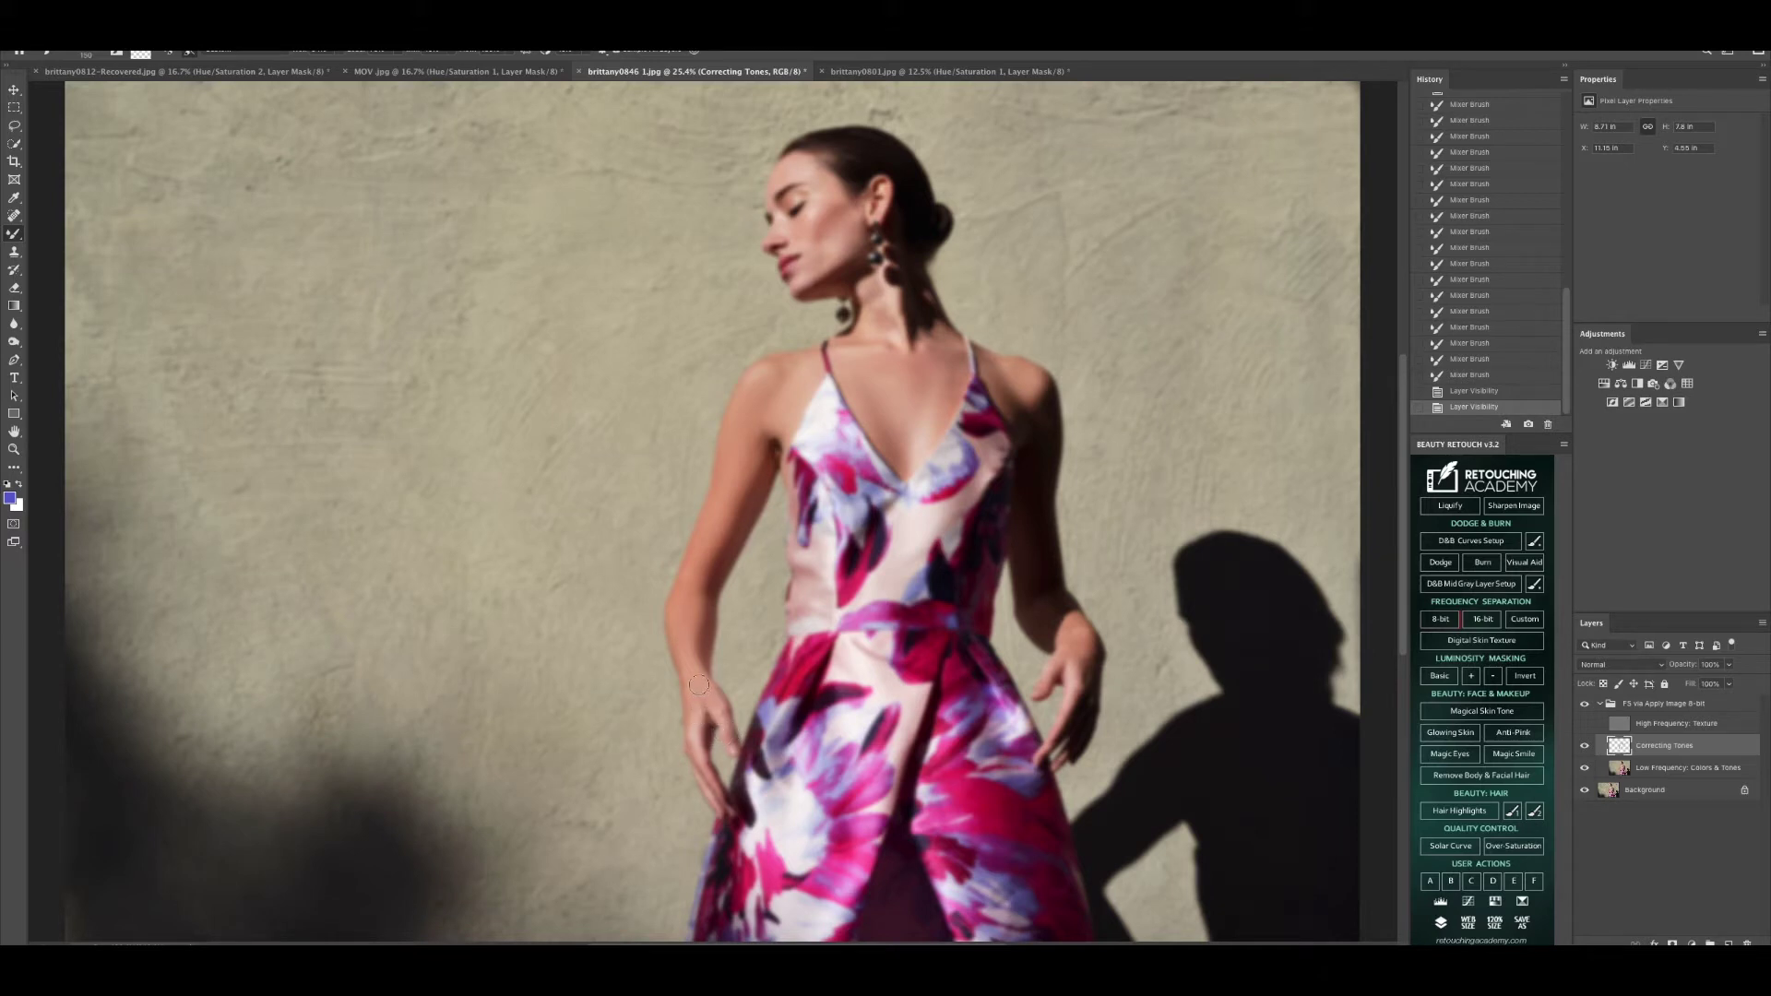
pyautogui.moveTo(698, 684); pyautogui.dragTo(695, 643)
# Step: Show the High Frequency texture layer and compare the retouch with the originally opened image through the history
pyautogui.click(1585, 725)
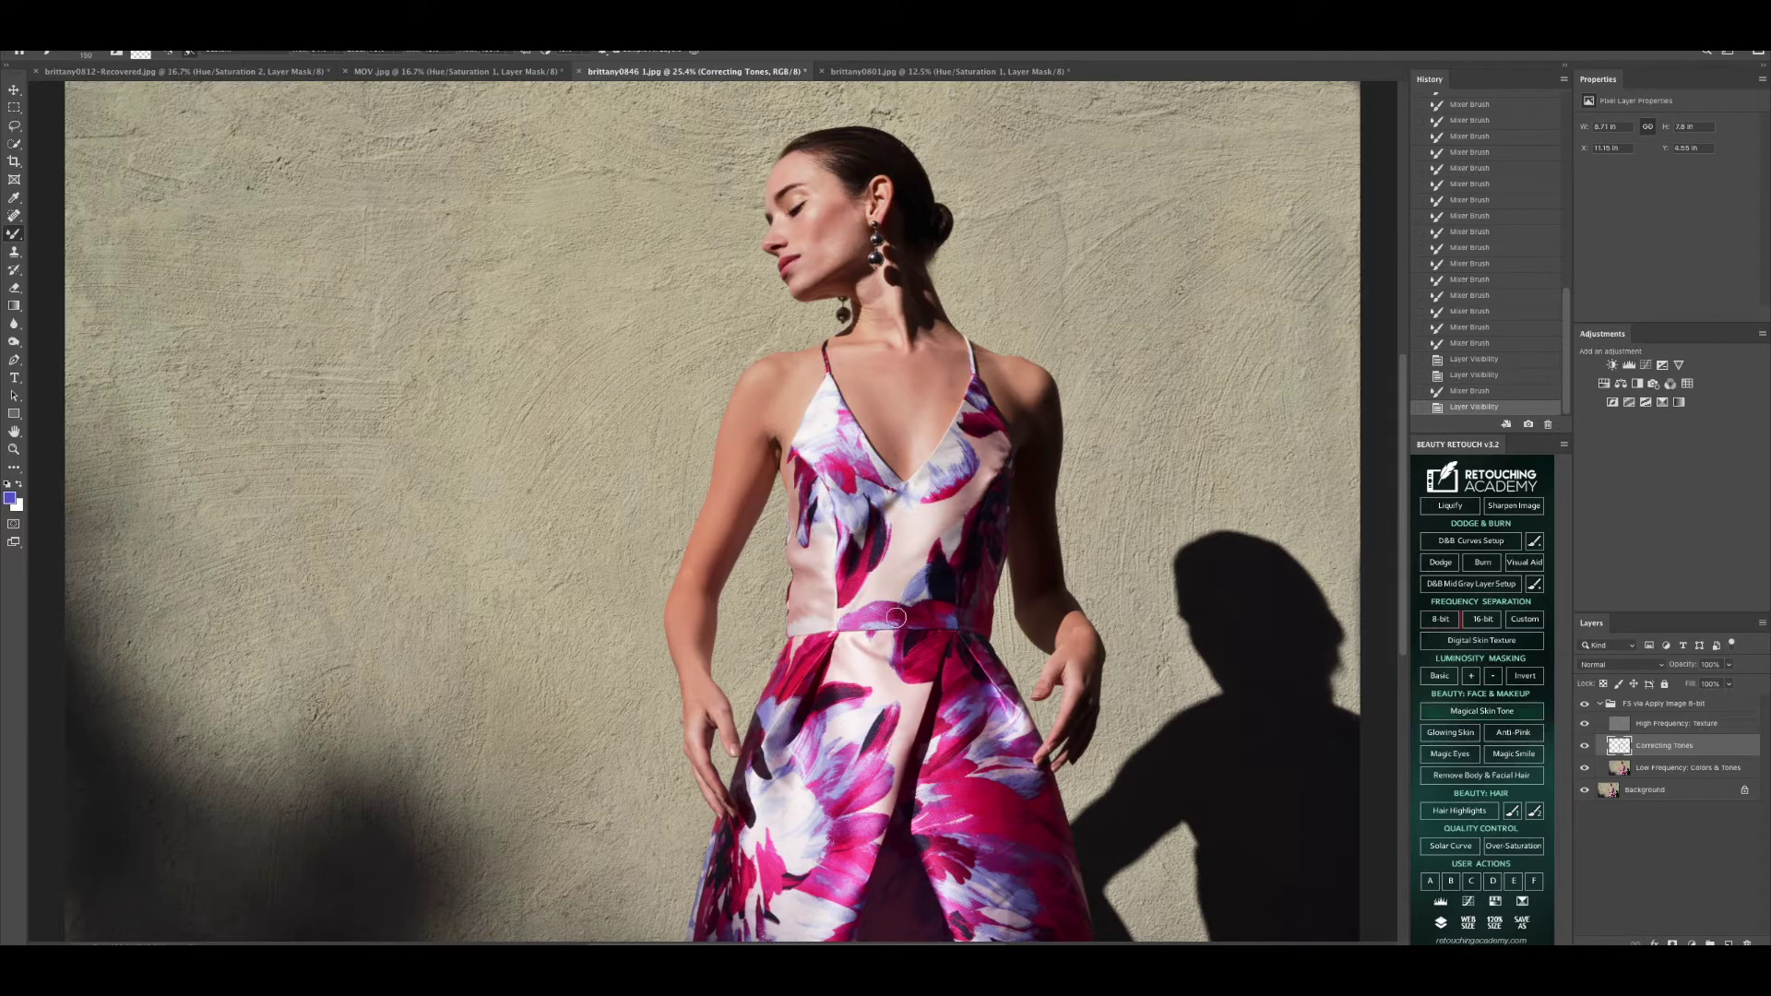
pyautogui.scroll(15, 1476, 391)
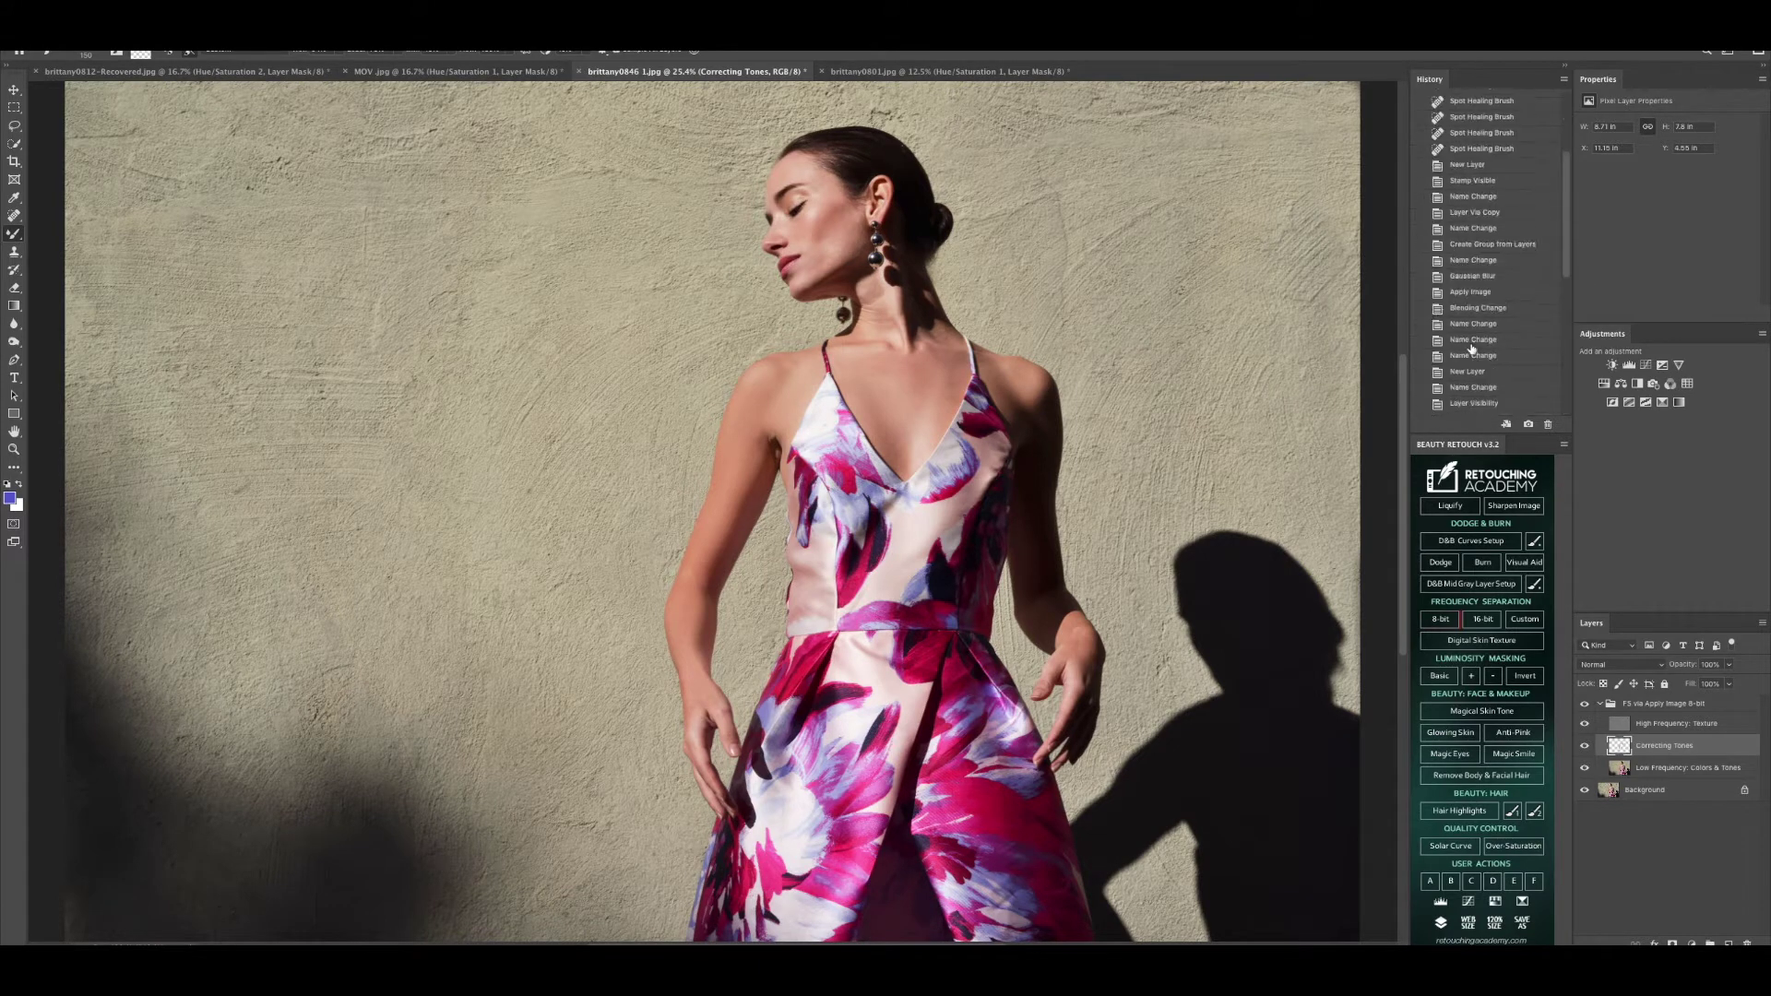
pyautogui.click(1487, 113)
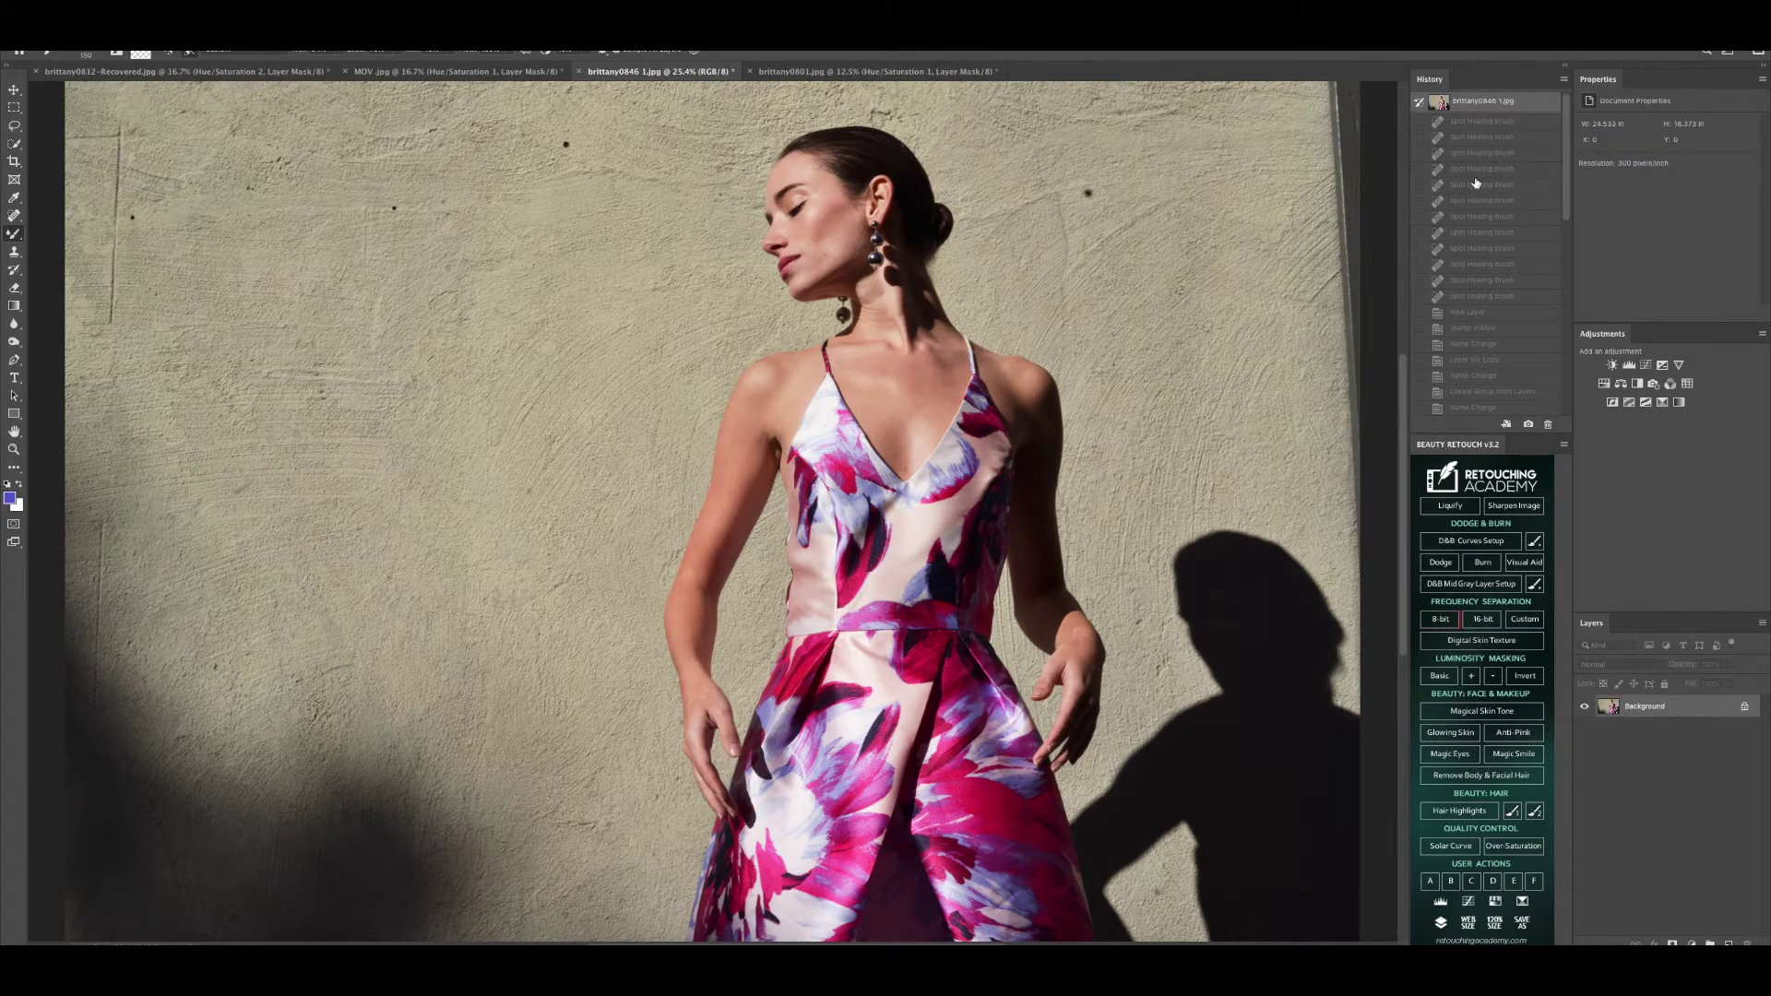
pyautogui.scroll(-15, 1454, 255)
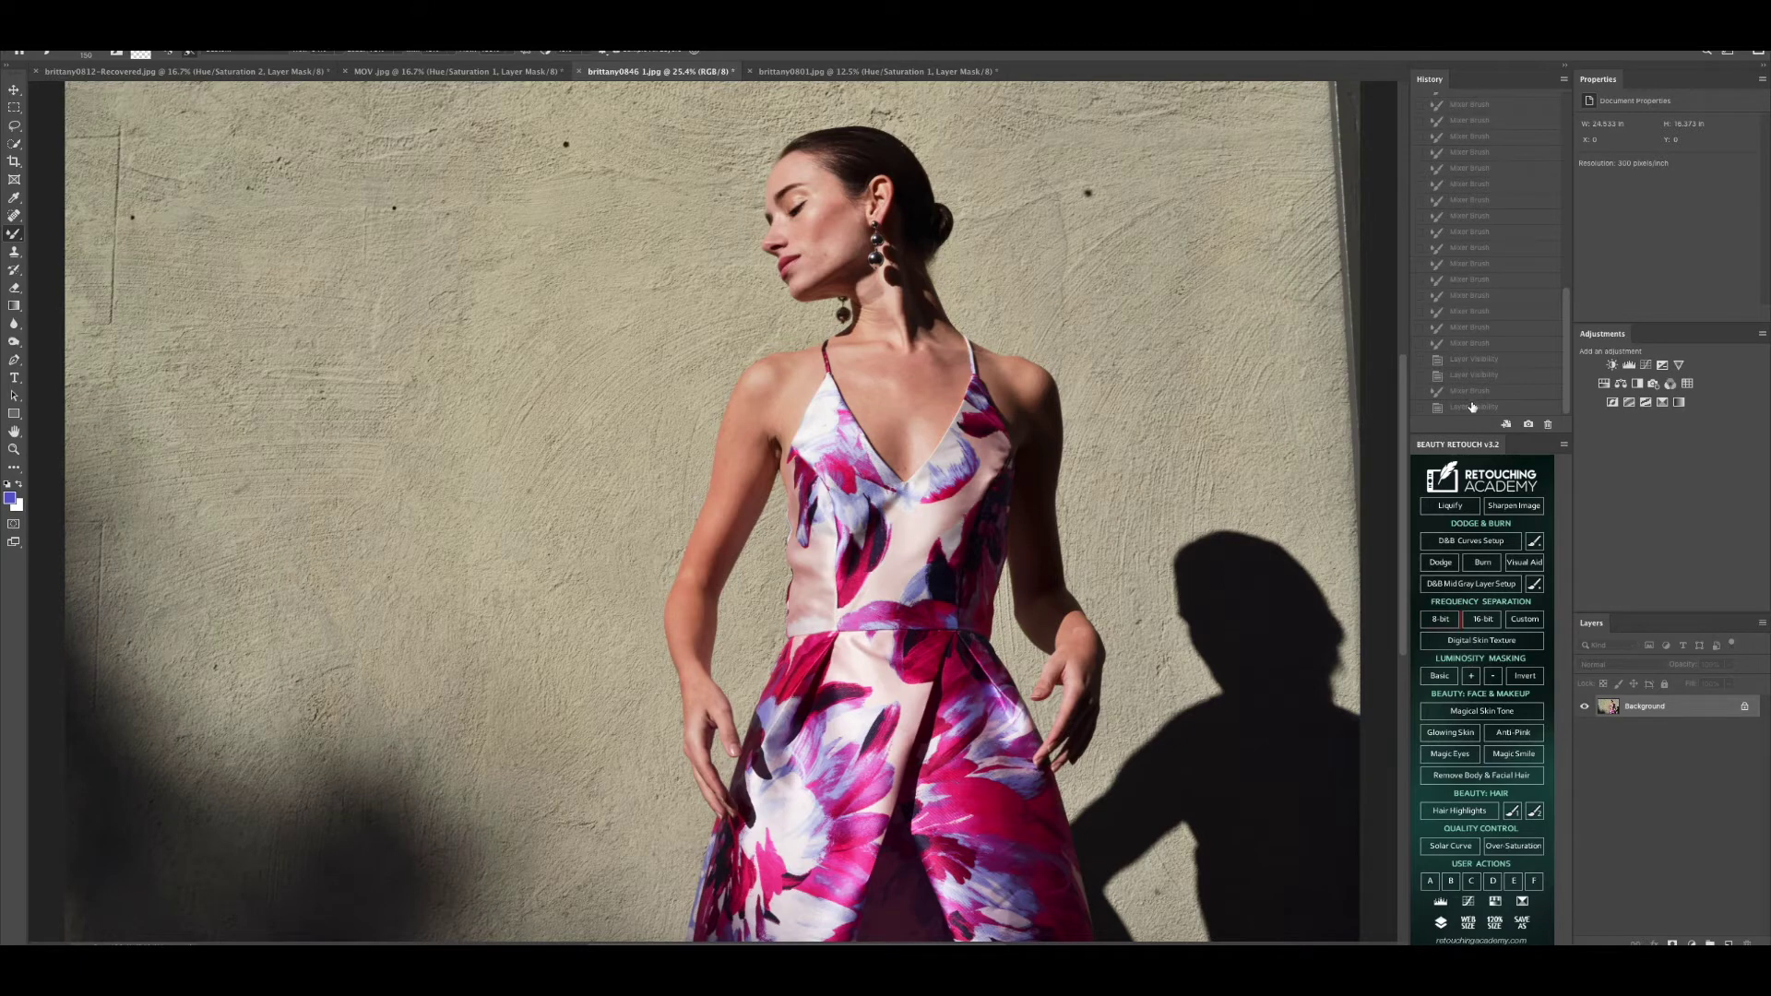
pyautogui.click(1473, 407)
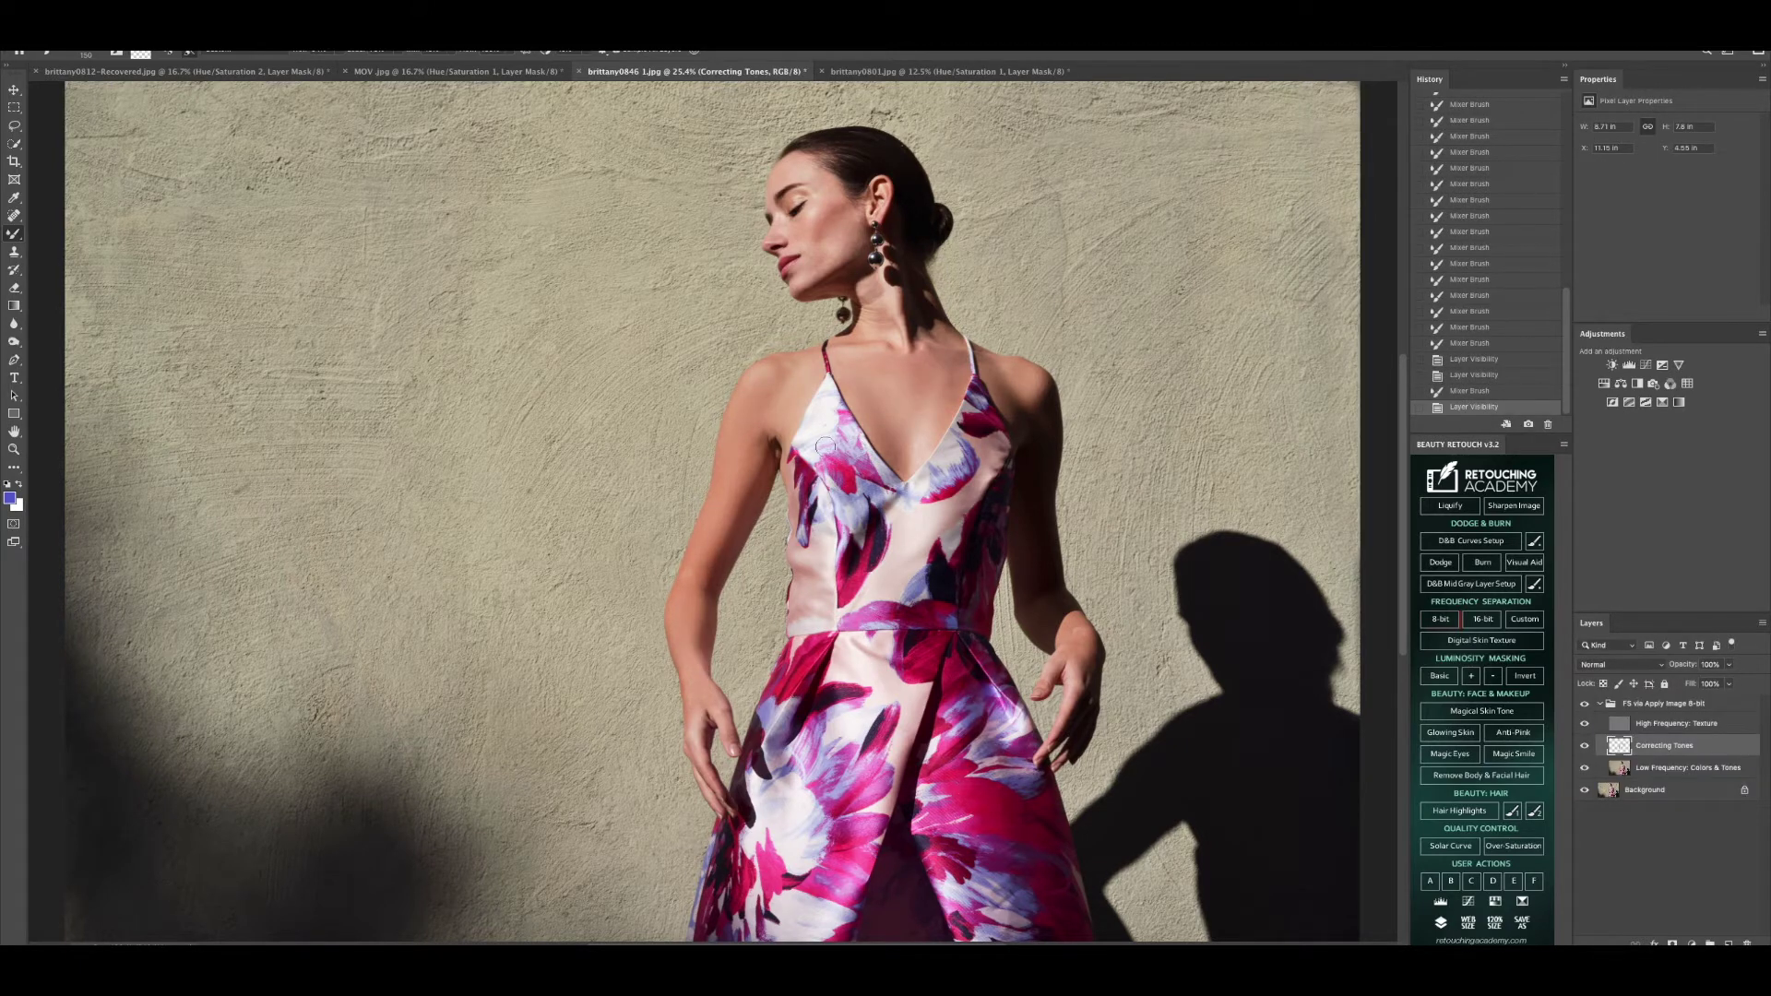
# Step: With the texture layer hidden, blend the tones on the upper arm, neck, cheek and forehead, checking them against the texture
pyautogui.click(1587, 724)
pyautogui.moveTo(761, 466)
pyautogui.mouseDown()
pyautogui.moveTo(786, 426)
pyautogui.moveTo(807, 366)
pyautogui.moveTo(782, 378)
pyautogui.moveTo(792, 361)
pyautogui.moveTo(906, 357)
pyautogui.moveTo(873, 285)
pyautogui.moveTo(940, 329)
pyautogui.moveTo(878, 342)
pyautogui.mouseUp()
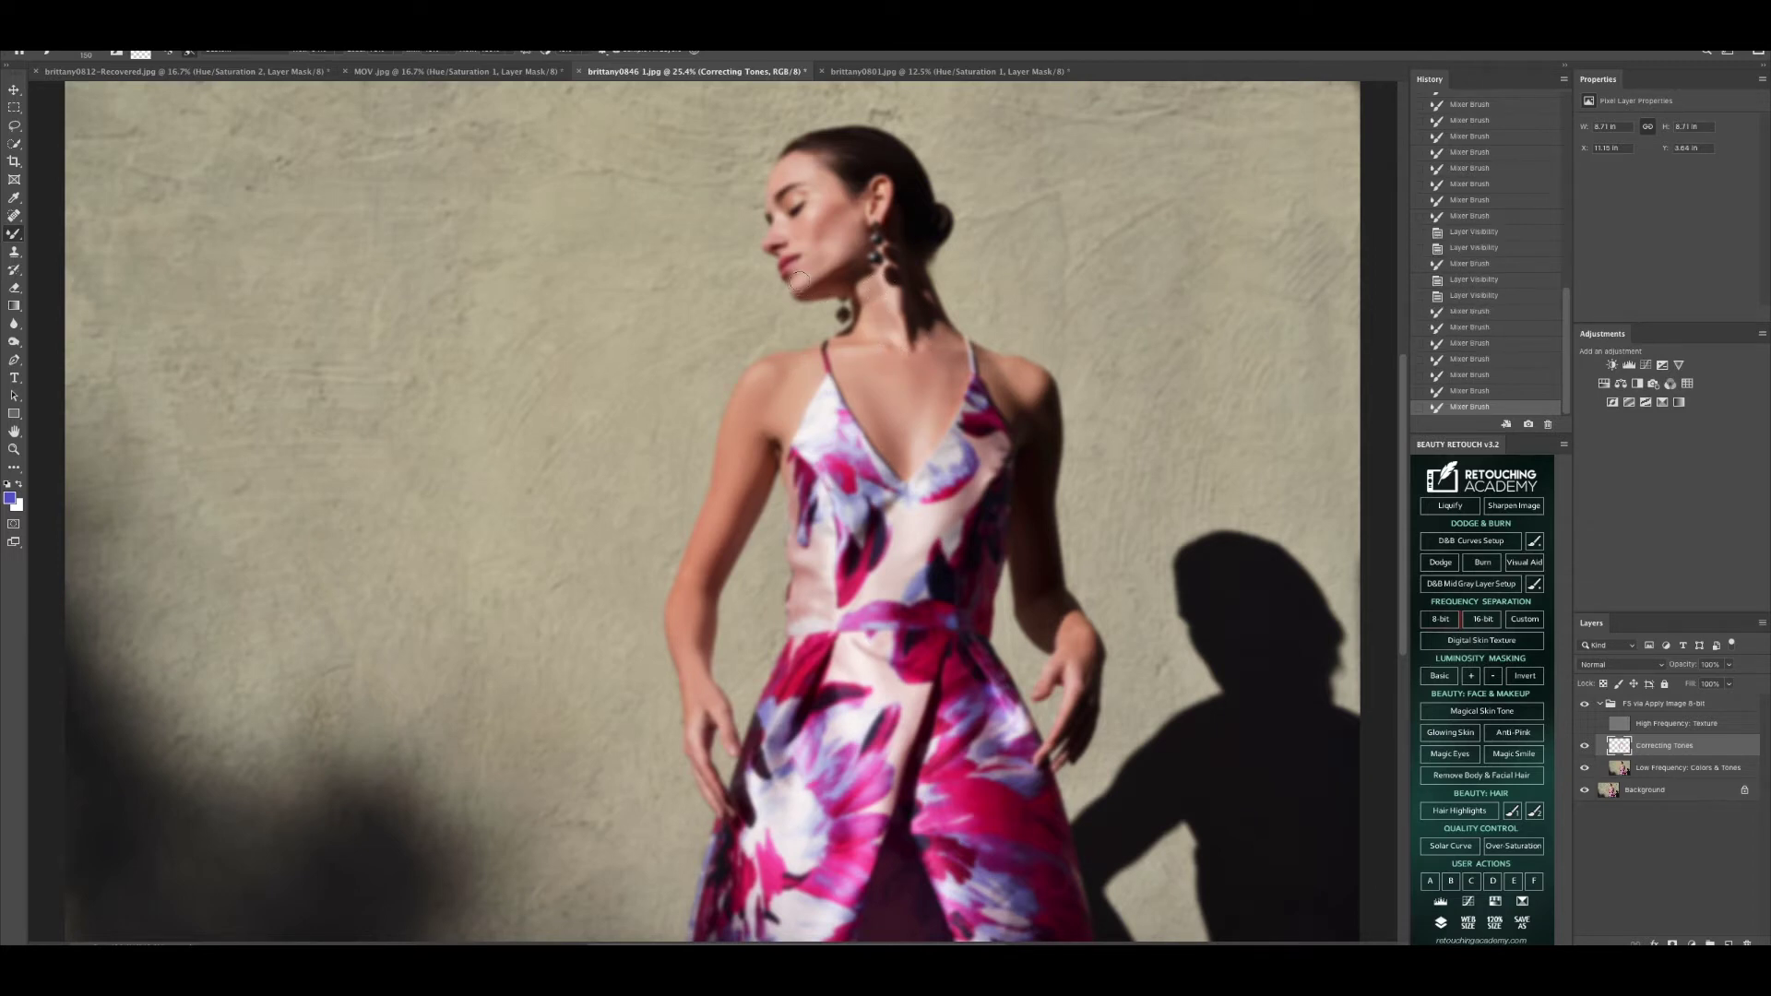
pyautogui.moveTo(832, 256)
pyautogui.mouseDown()
pyautogui.moveTo(846, 216)
pyautogui.moveTo(814, 241)
pyautogui.moveTo(838, 209)
pyautogui.moveTo(821, 250)
pyautogui.moveTo(791, 232)
pyautogui.moveTo(829, 200)
pyautogui.moveTo(849, 210)
pyautogui.moveTo(819, 207)
pyautogui.moveTo(805, 162)
pyautogui.mouseUp()
pyautogui.click(1584, 724)
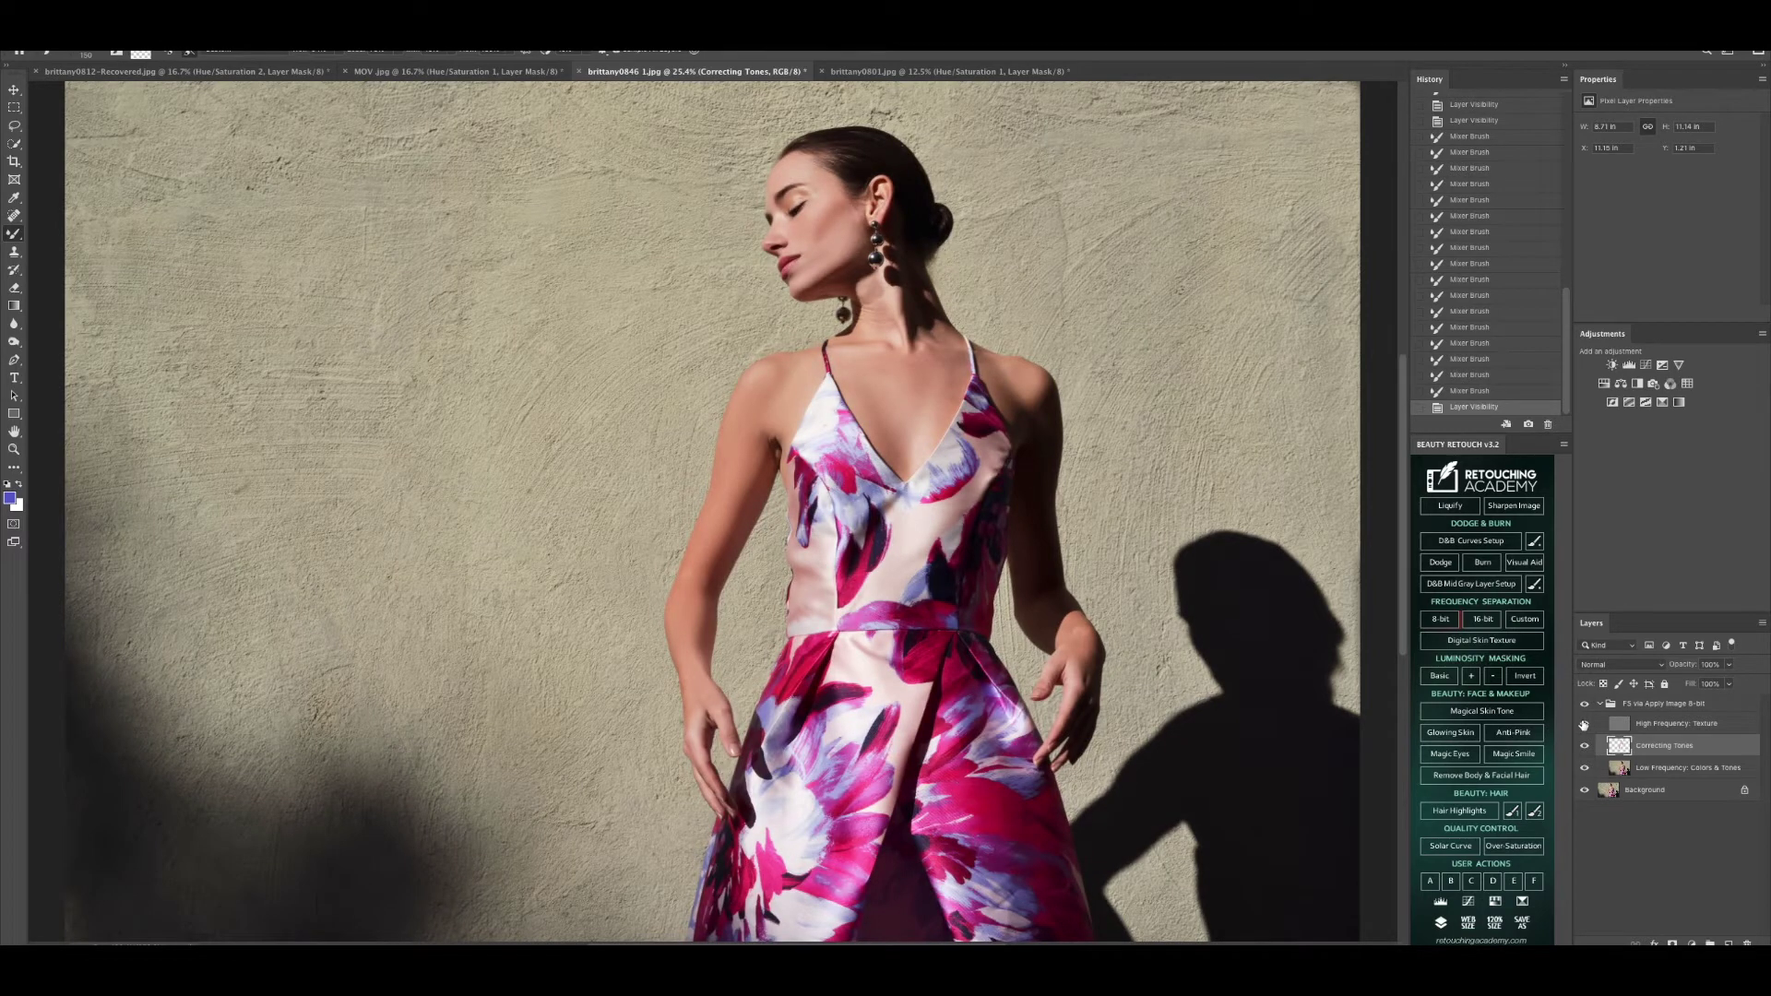
pyautogui.click(1583, 724)
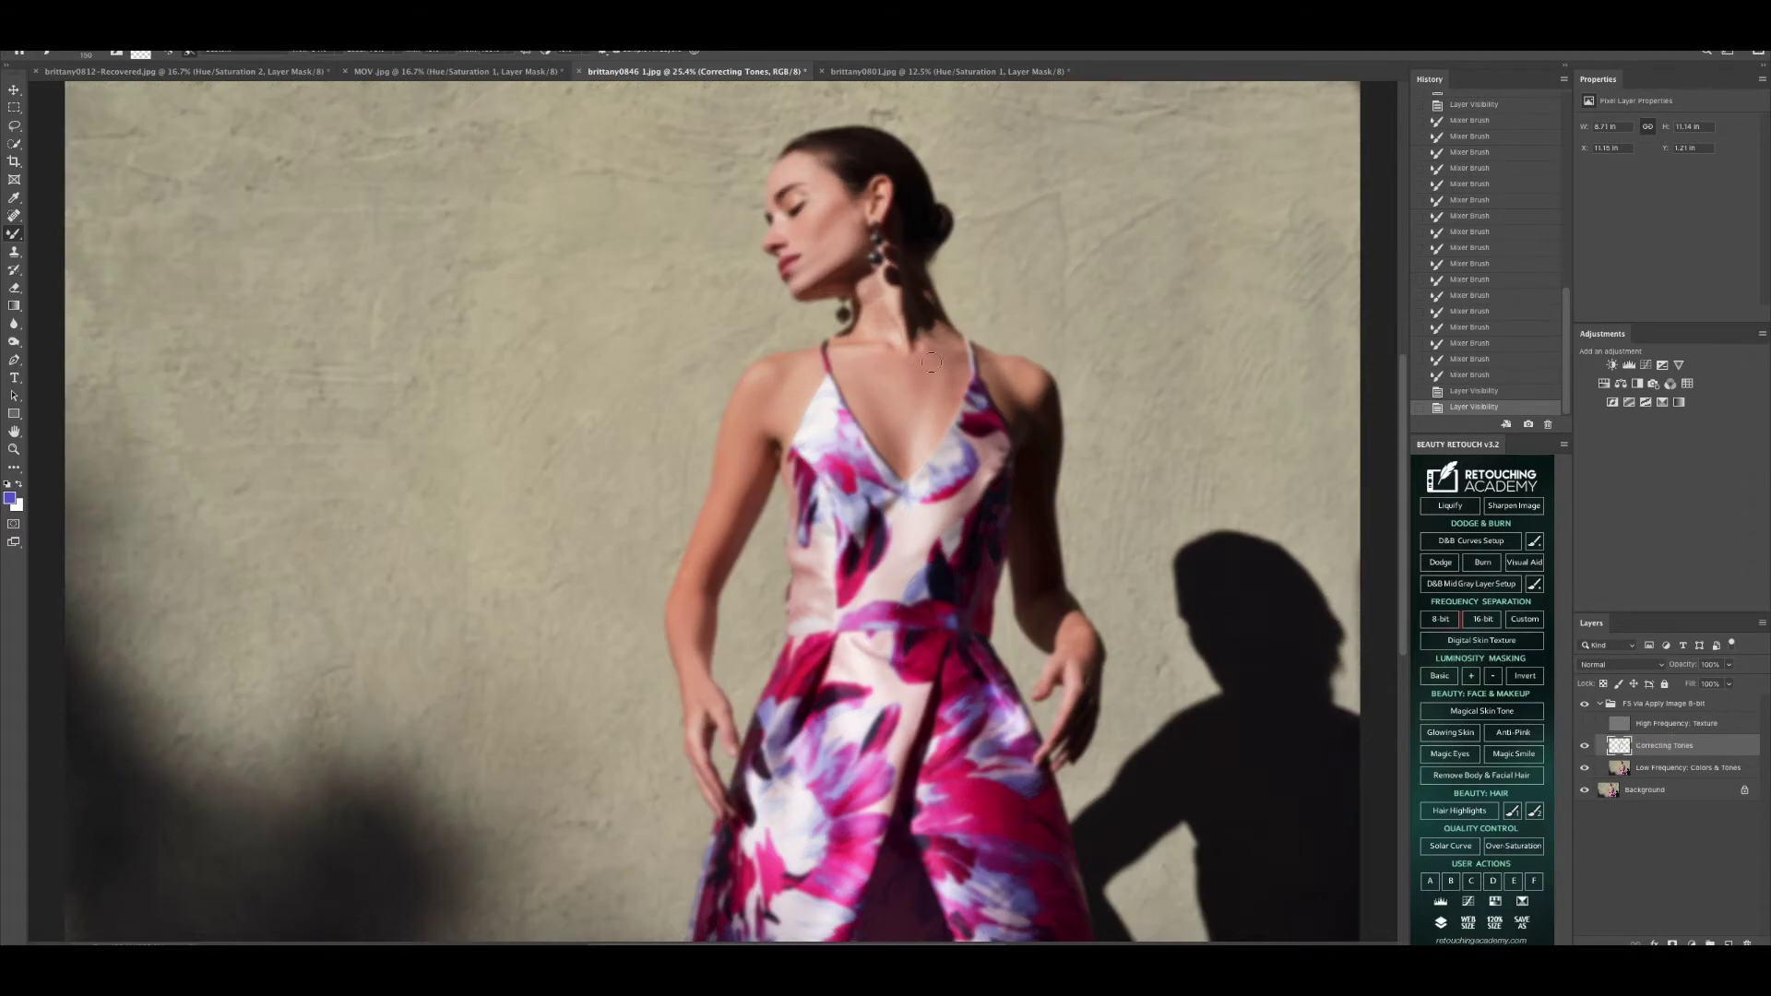
# Step: Blend the base of the neck, and with a smaller brush the forehead, brow and eyelid, checking against the texture
pyautogui.moveTo(939, 332); pyautogui.dragTo(892, 325)
pyautogui.press('[')
pyautogui.press('[')
pyautogui.moveTo(773, 208); pyautogui.dragTo(786, 186)
pyautogui.click(794, 178)
pyautogui.moveTo(794, 198); pyautogui.dragTo(804, 196)
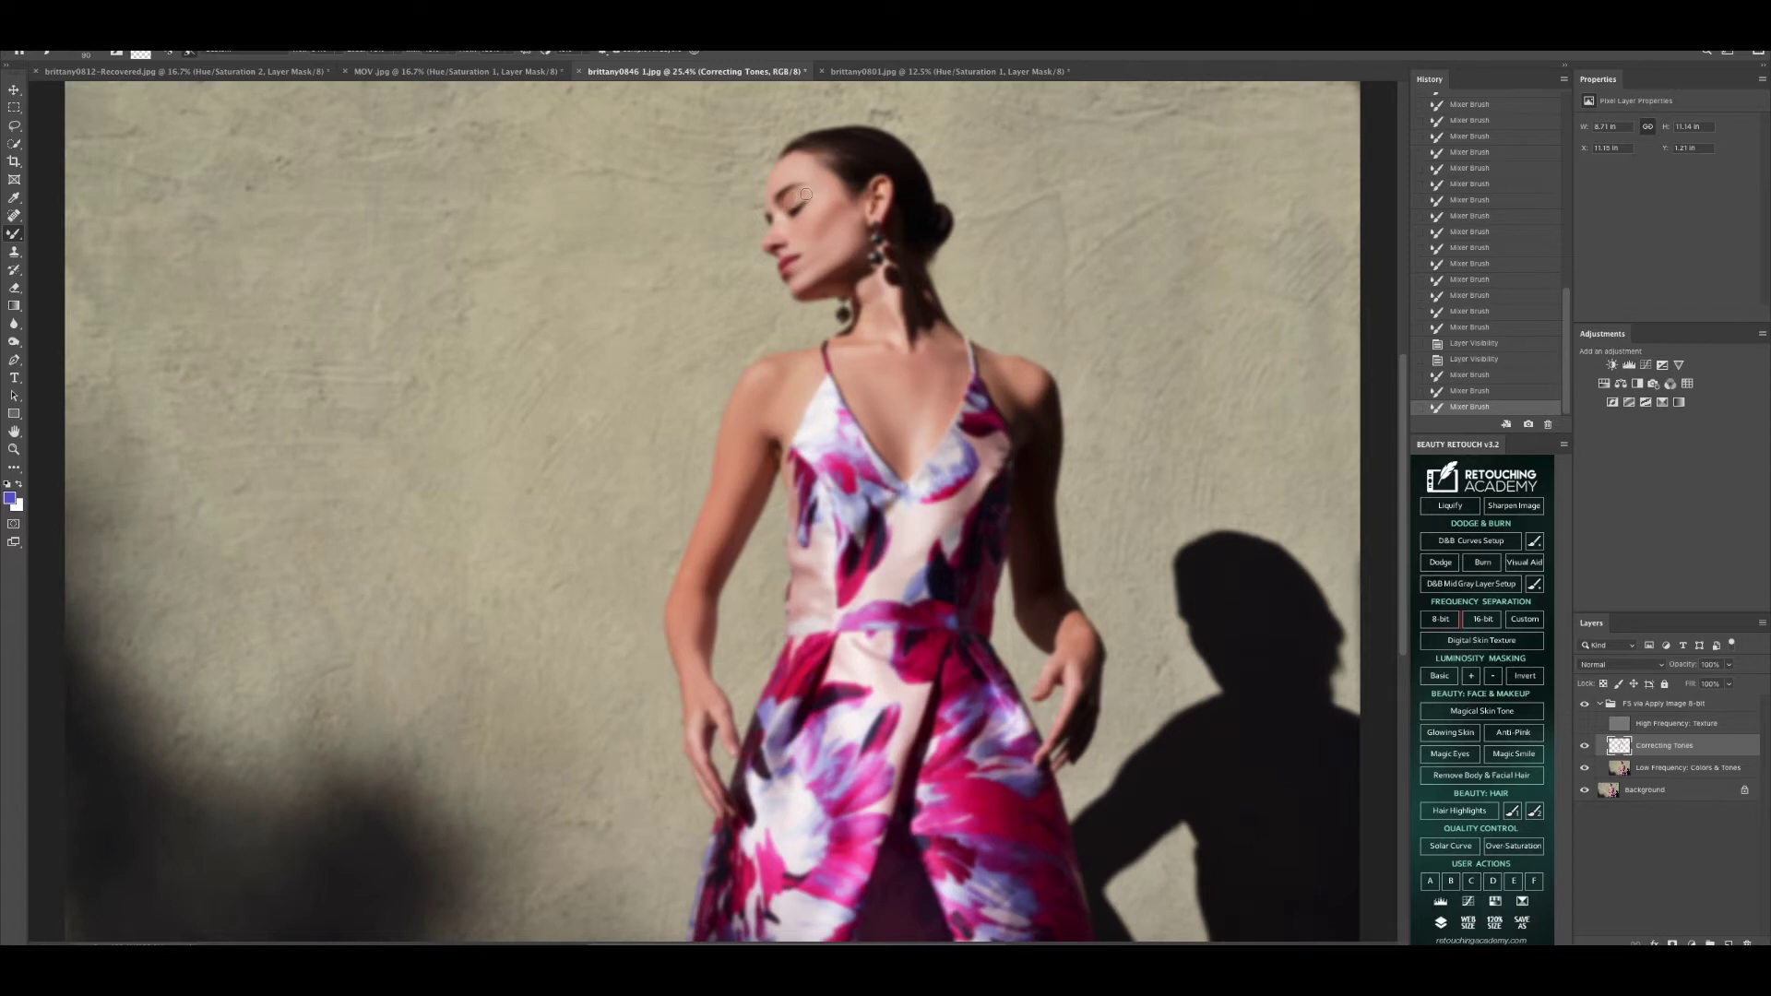
pyautogui.click(1584, 725)
pyautogui.click(1584, 725)
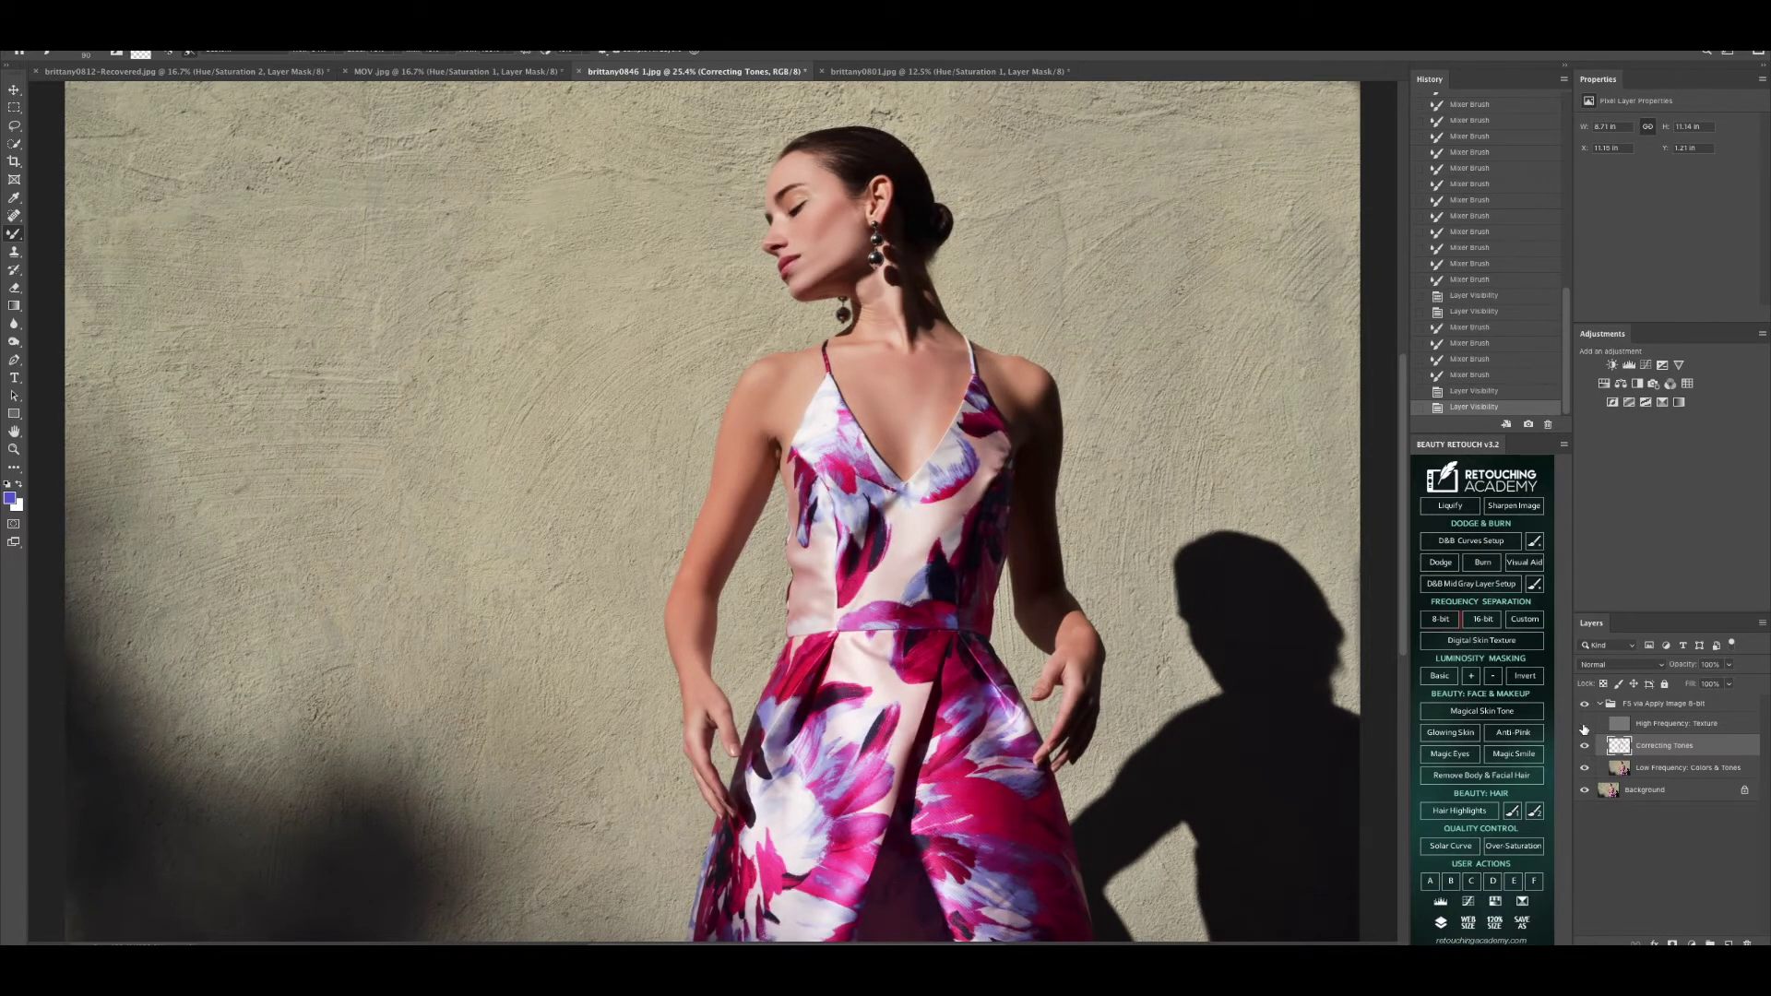
# Step: Blend the skin beside the nose and check it with the texture layer shown briefly
pyautogui.moveTo(788, 220); pyautogui.dragTo(775, 237)
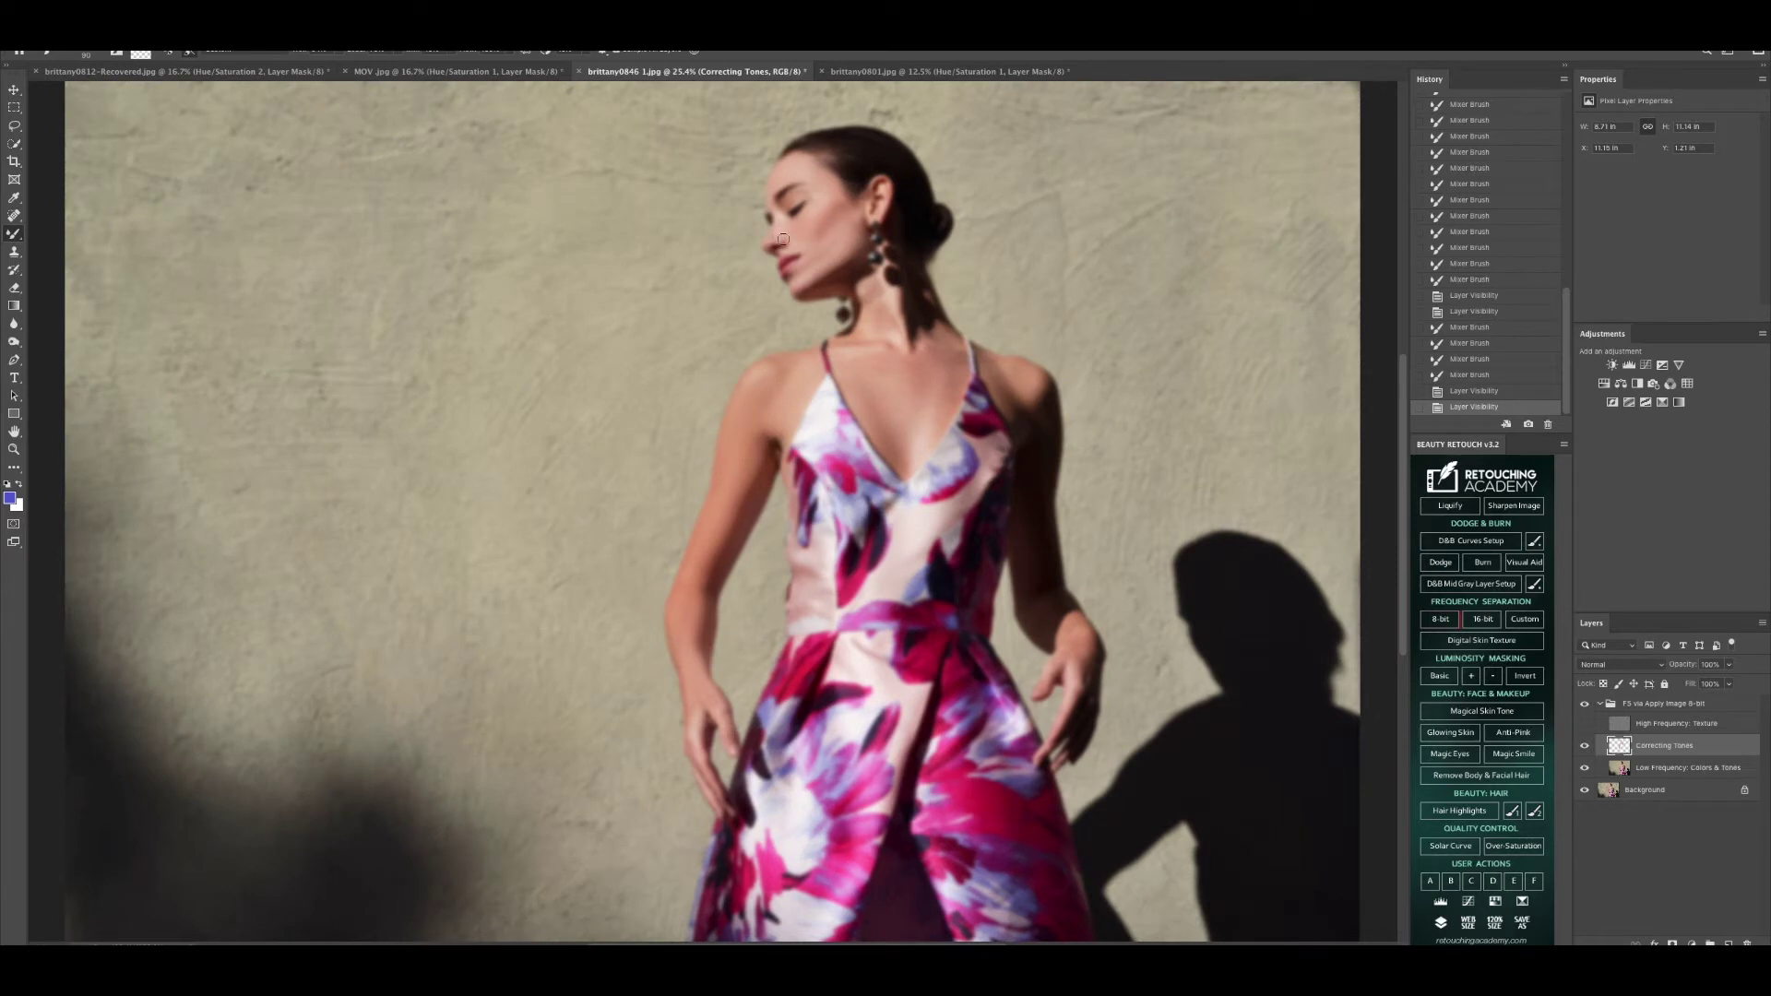
pyautogui.click(1583, 725)
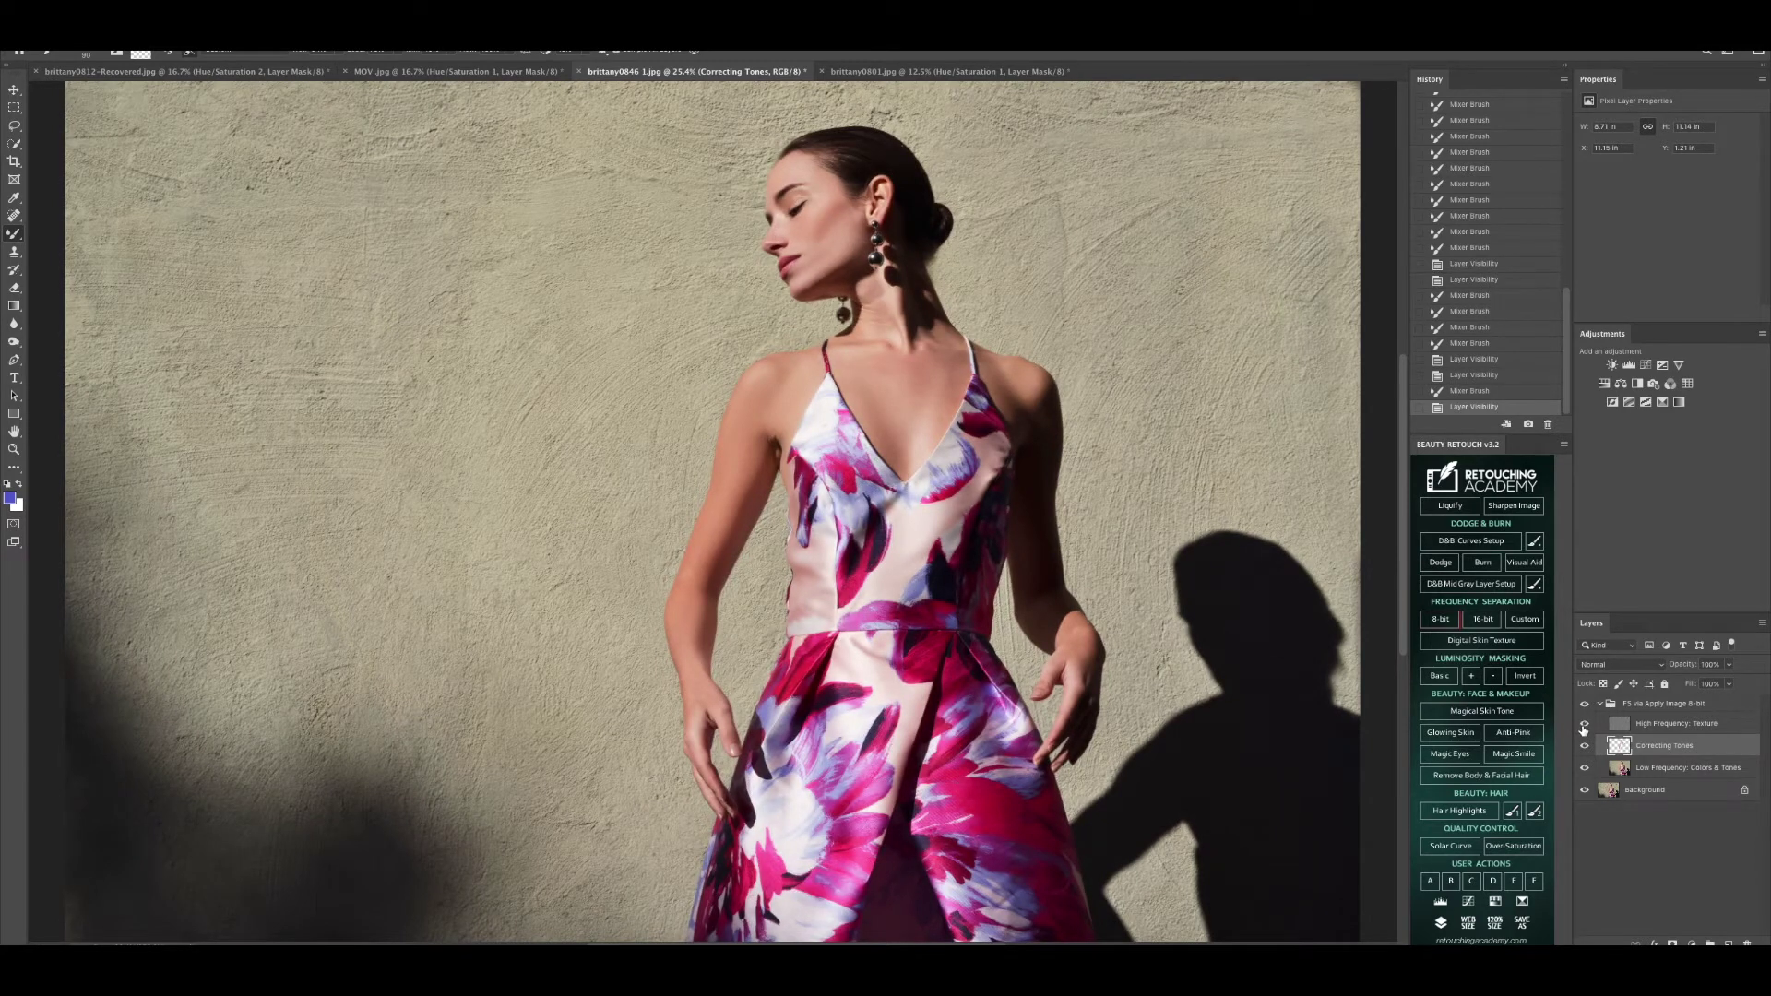
pyautogui.click(1583, 725)
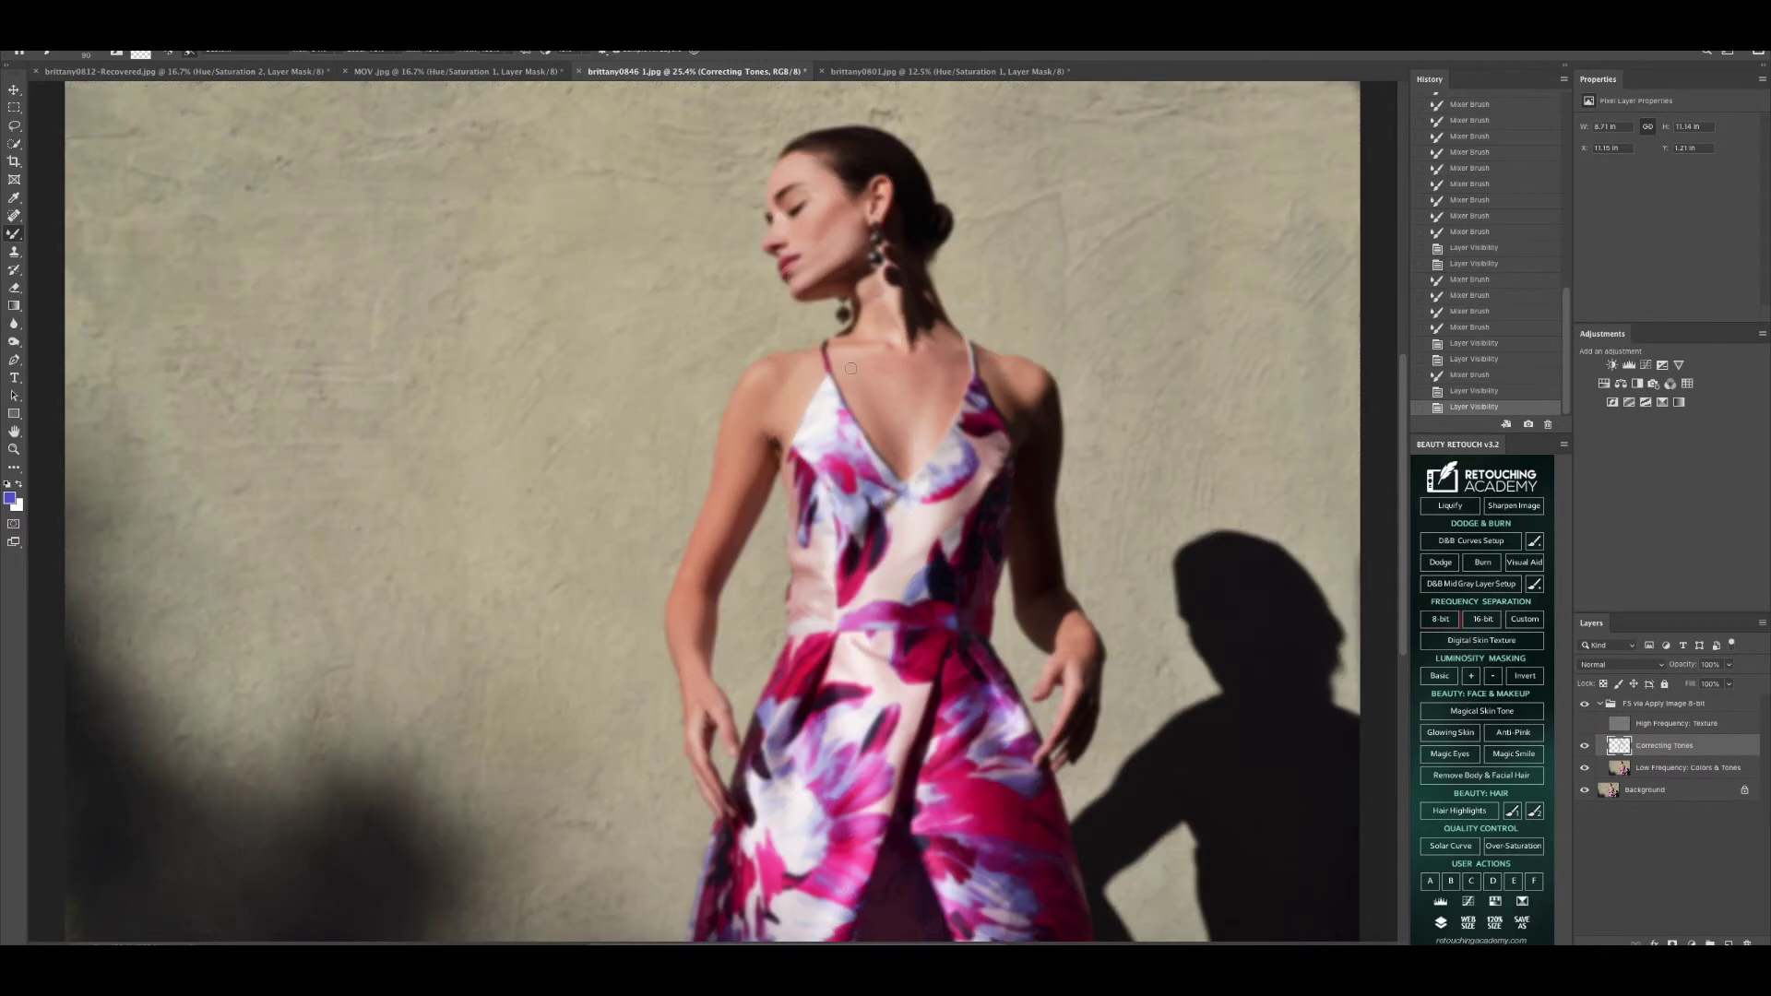
# Step: Enlarge the Mixer Brush, blend the upper chest near the strap, and check it with the texture layer shown
pyautogui.press(']')
pyautogui.press(']')
pyautogui.press(']')
pyautogui.press(']')
pyautogui.click(1585, 725)
pyautogui.click(1584, 725)
# Step: Try another blending stroke on the shaded shoulder with the enlarged brush, and undo it
pyautogui.click(998, 377)
pyautogui.click(1585, 725)
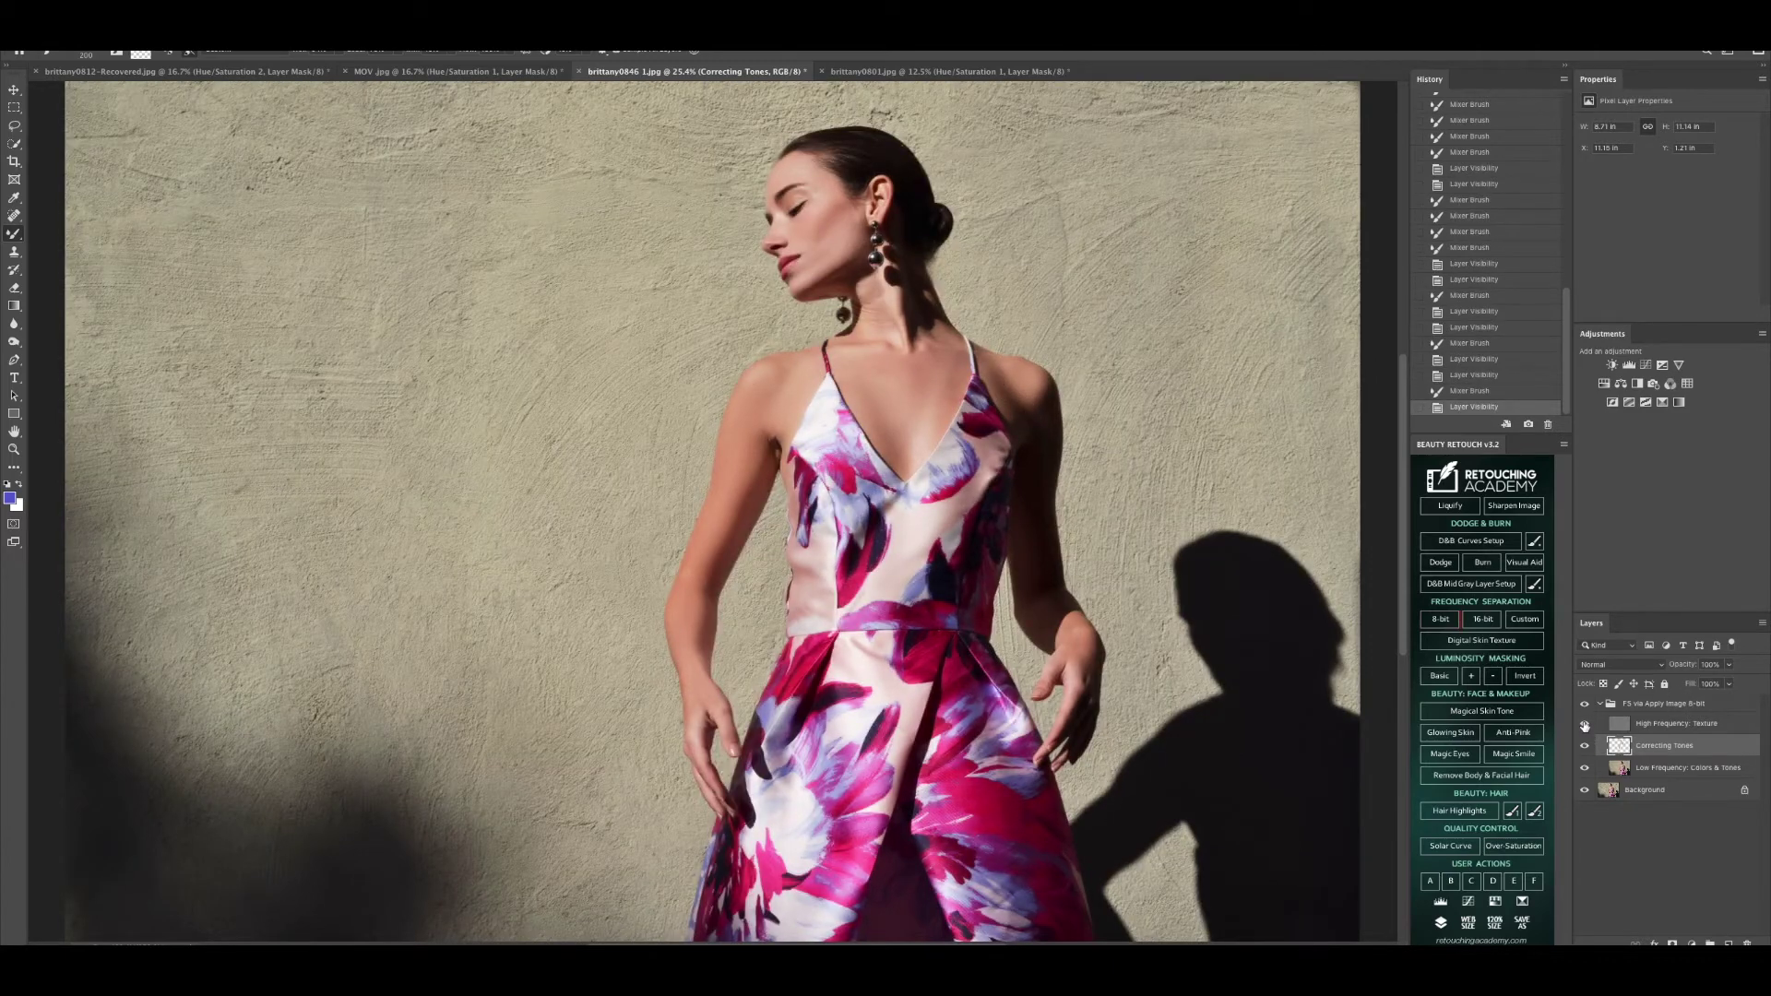
pyautogui.click(1489, 375)
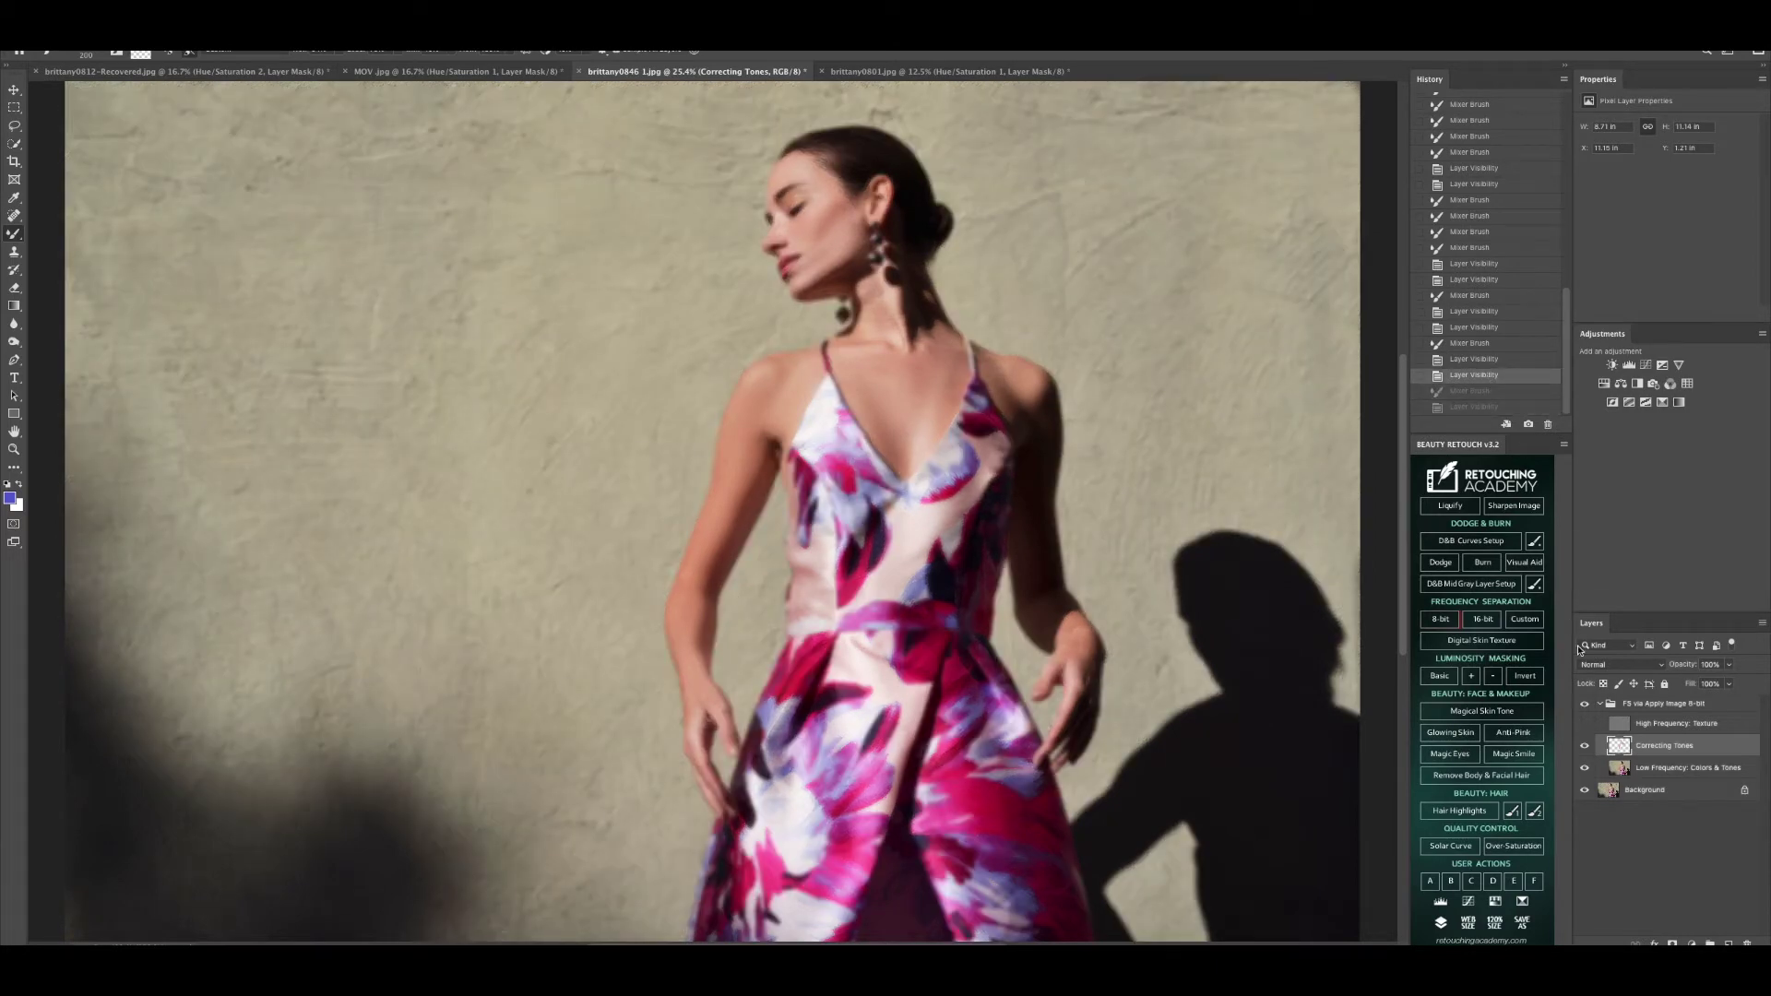
# Step: Blend one more uneven skin patch with the texture layer hidden, and turn the High Frequency texture layer back on
pyautogui.click(1585, 725)
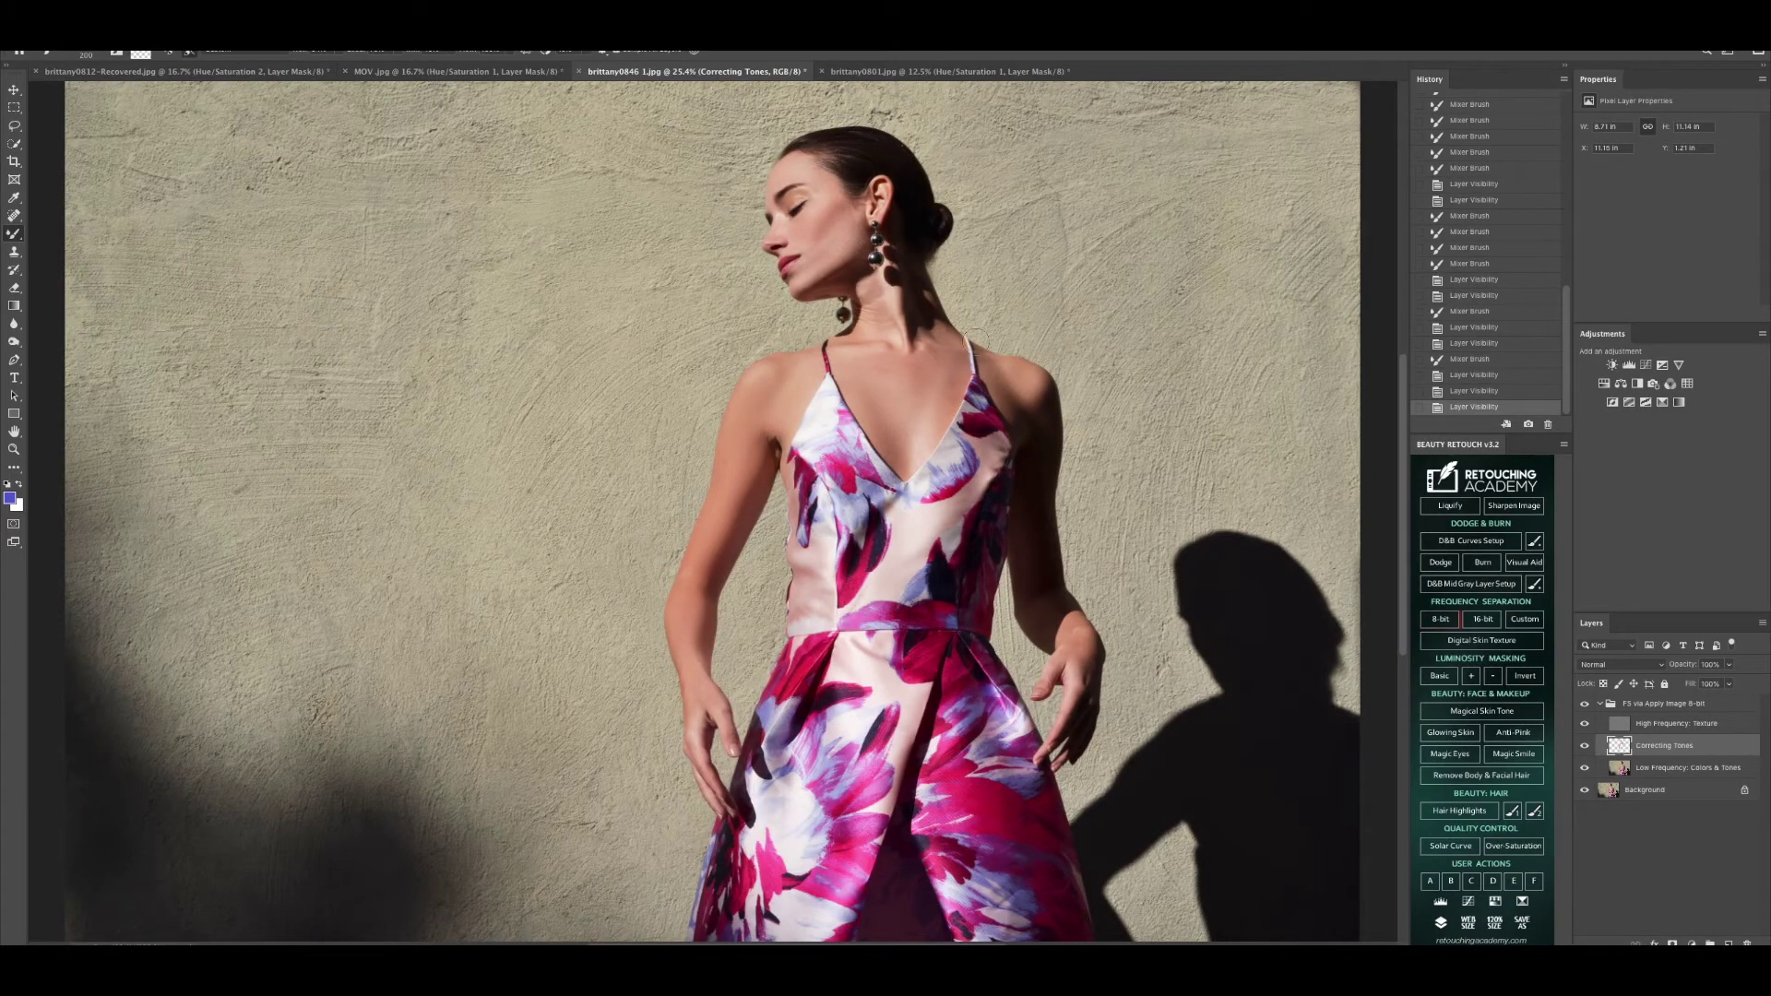
pyautogui.click(1585, 725)
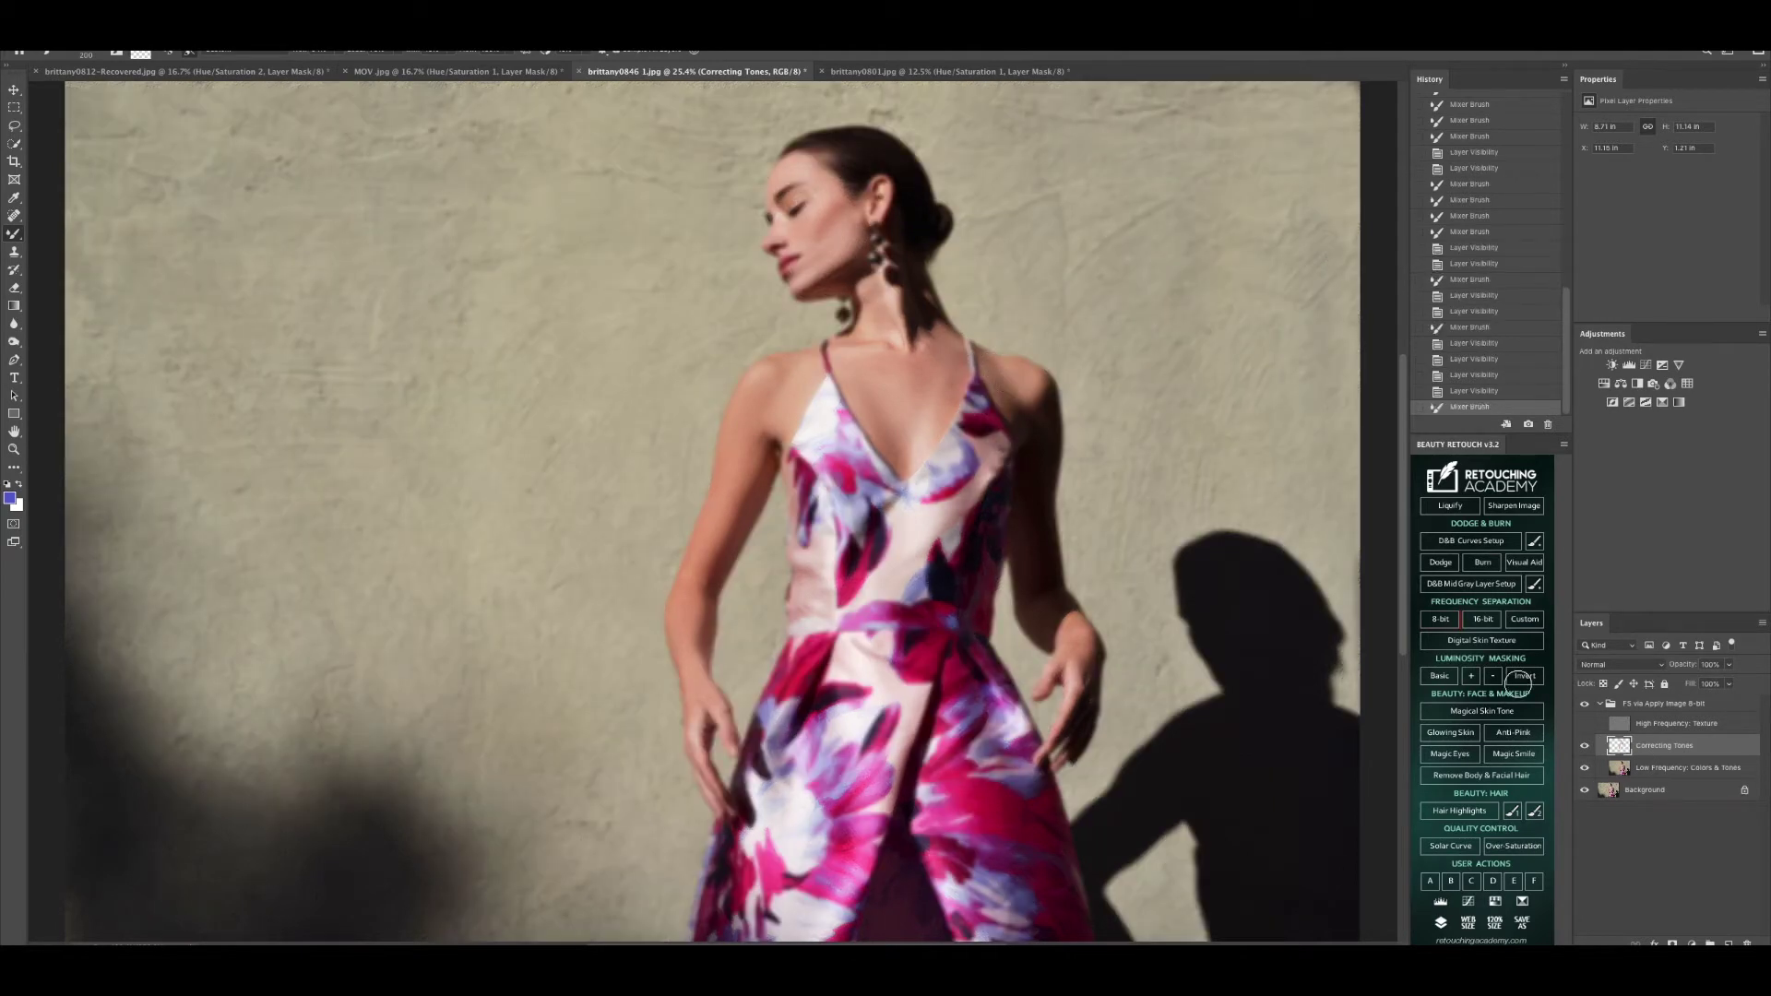
pyautogui.click(1586, 725)
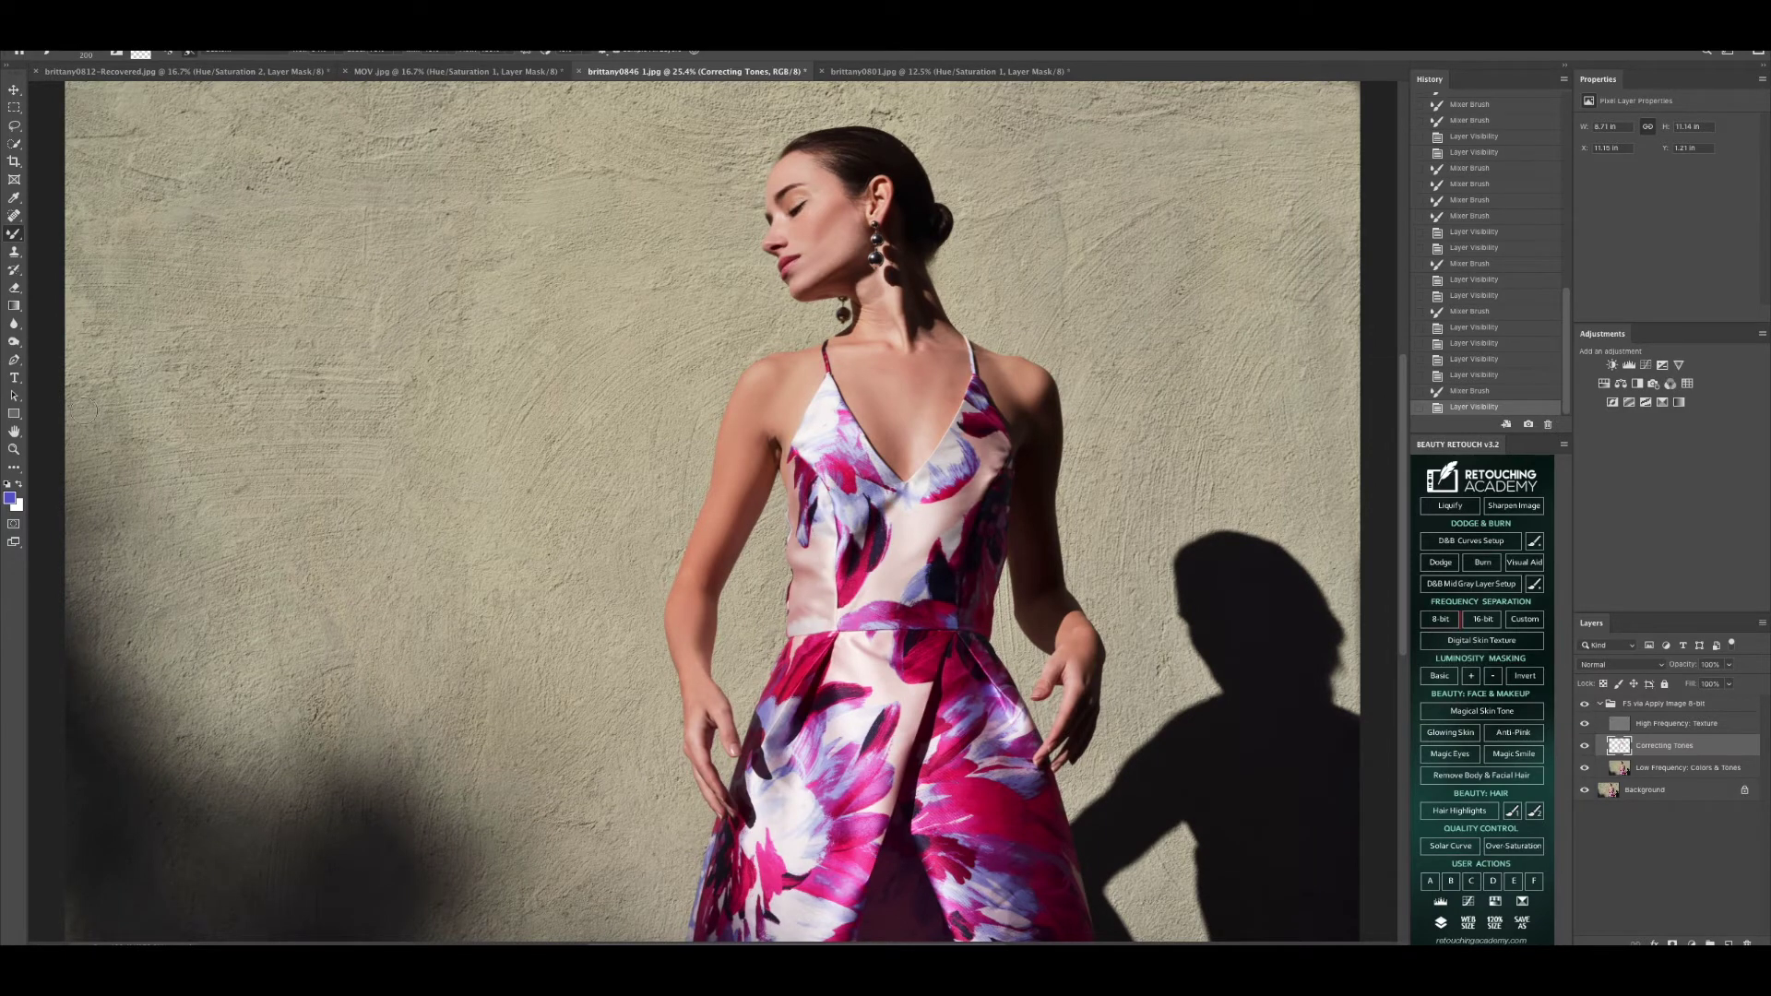
# Step: Compare the retouched portrait with its original state through the history, and return to the latest state
pyautogui.click(14, 449)
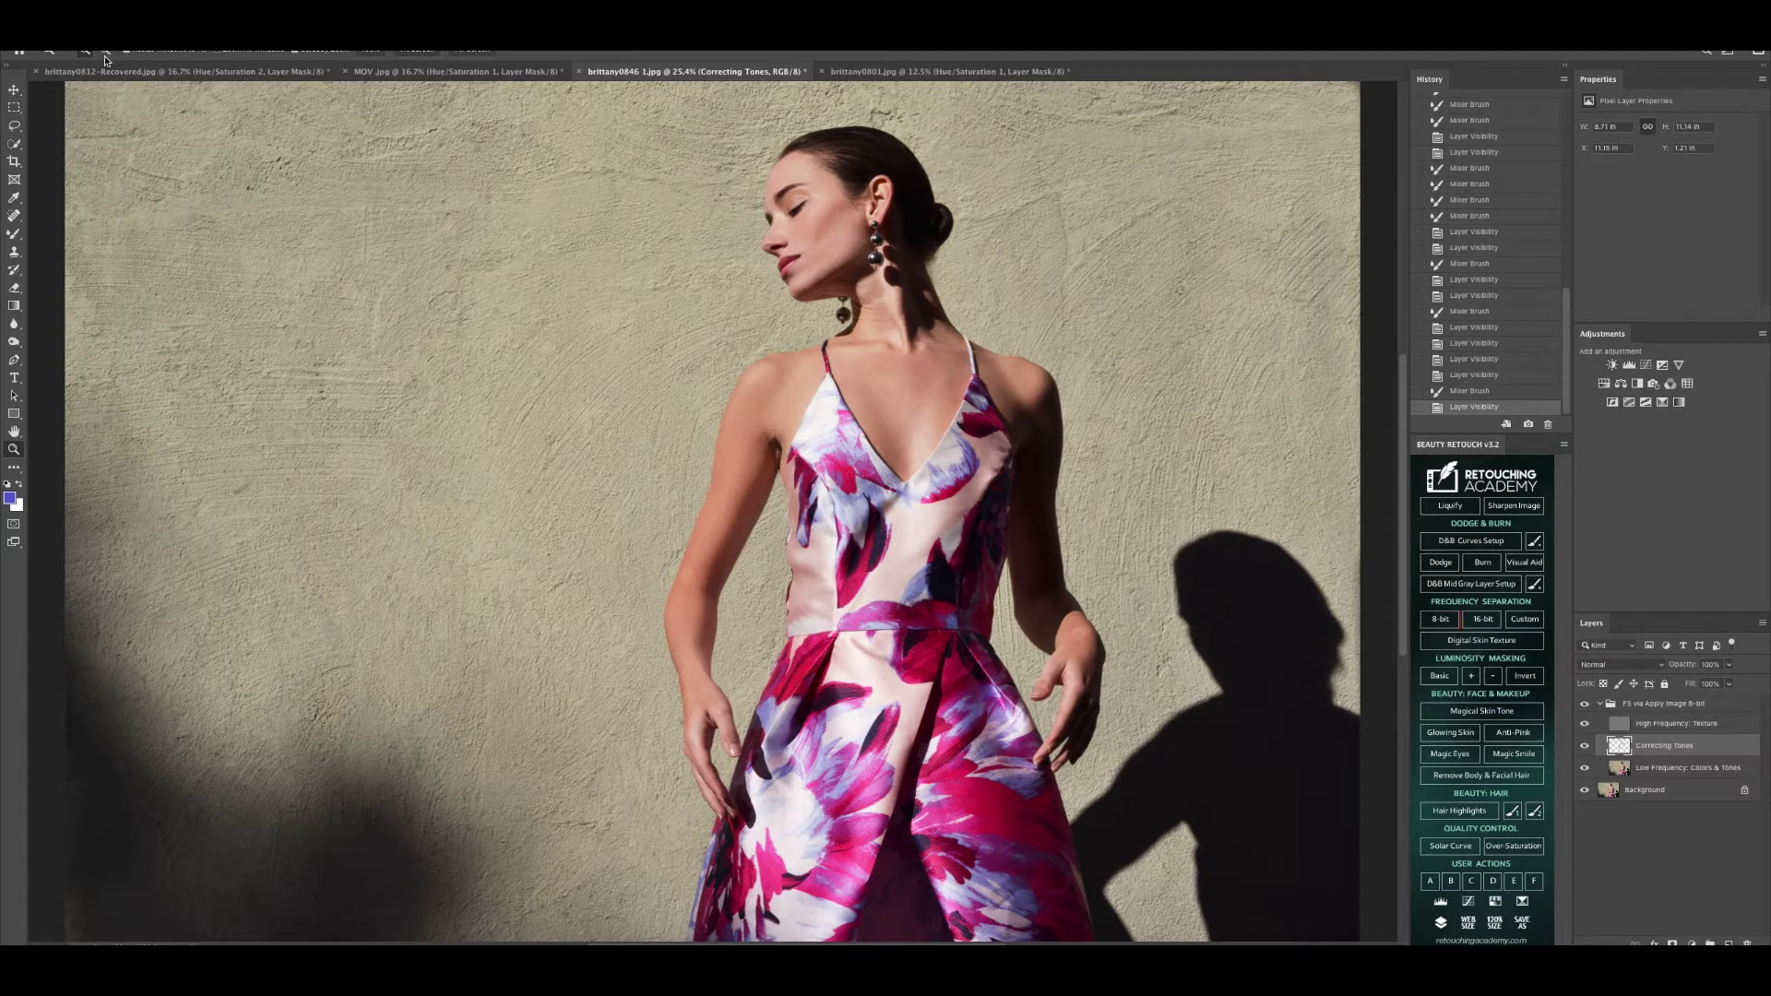
pyautogui.keyDown('alt'); pyautogui.click(873, 602); pyautogui.keyUp('alt')
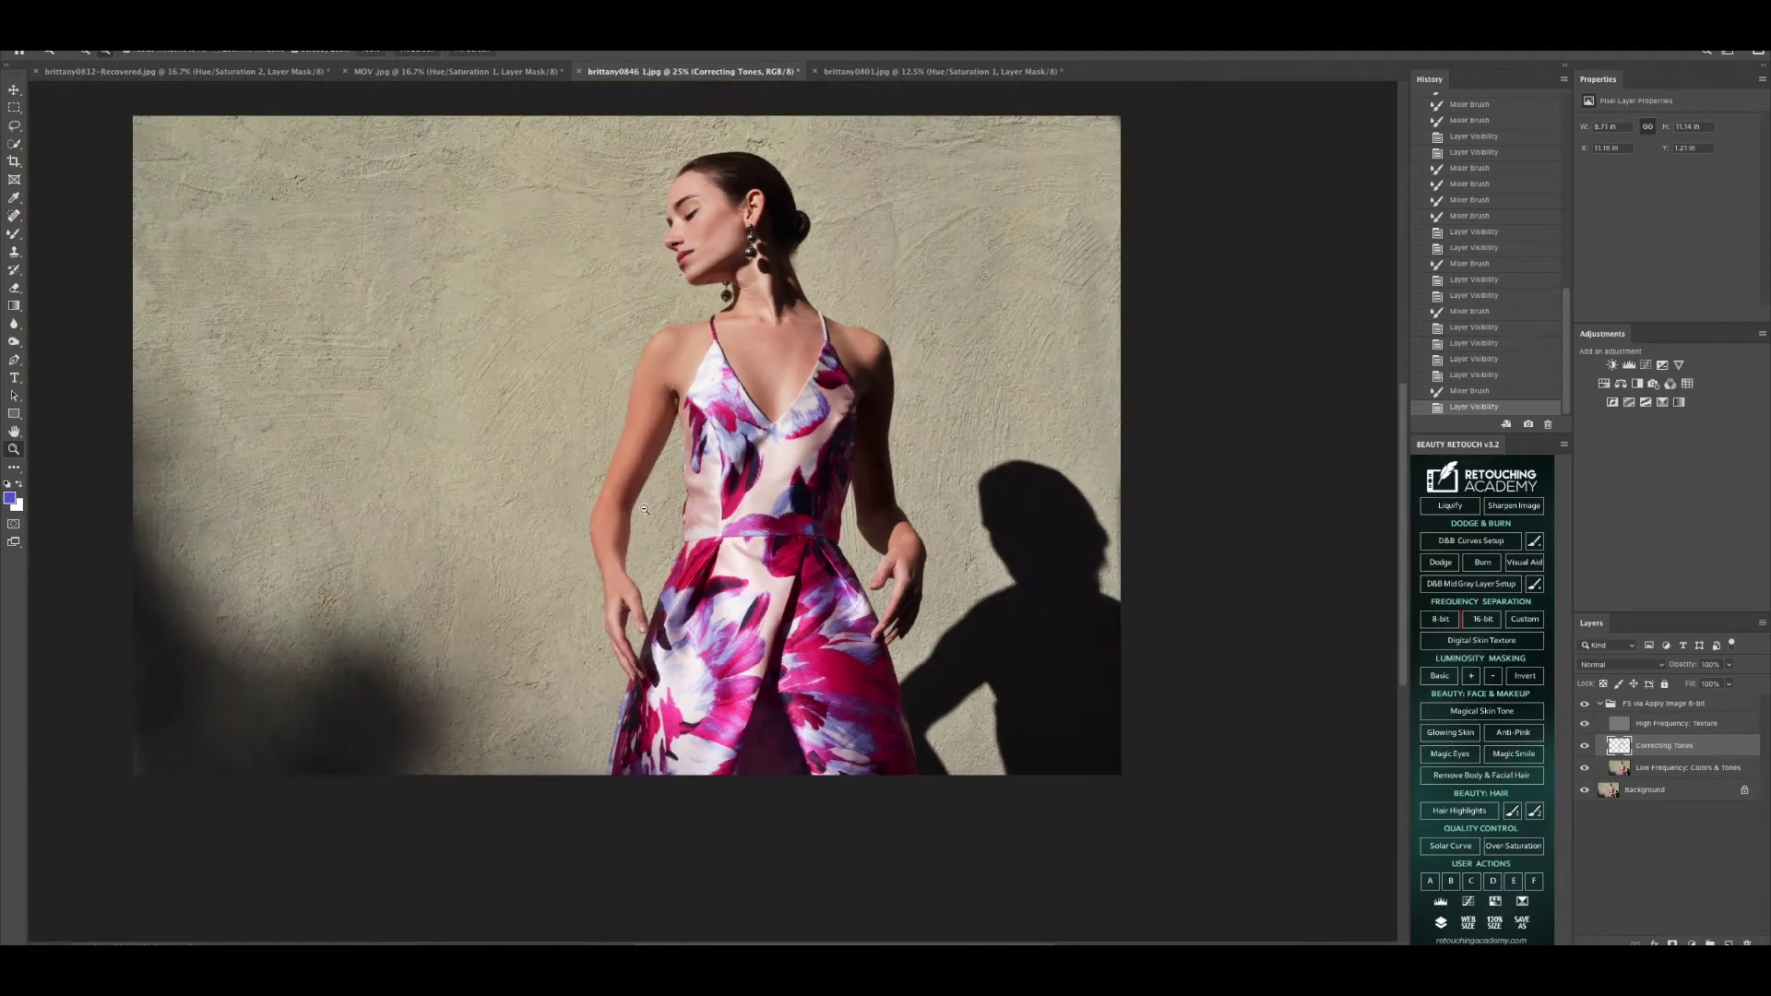
pyautogui.scroll(10, 1517, 228)
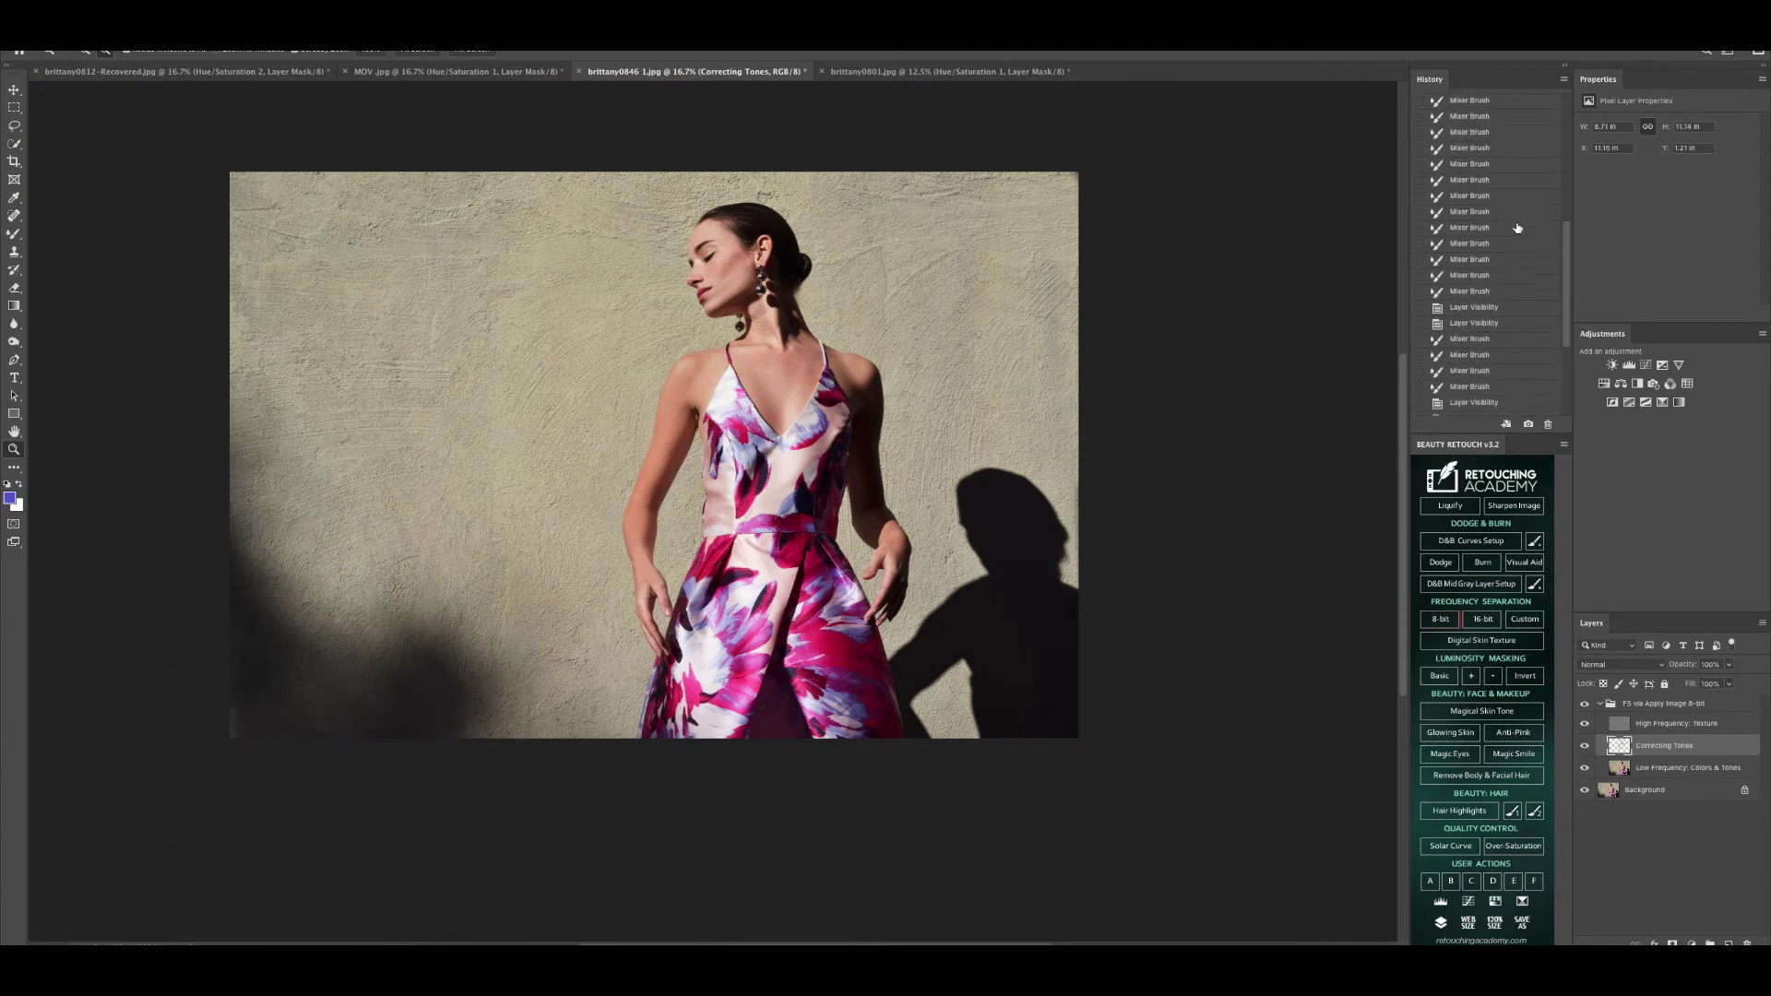
pyautogui.click(1492, 103)
pyautogui.scroll(-5, 1476, 369)
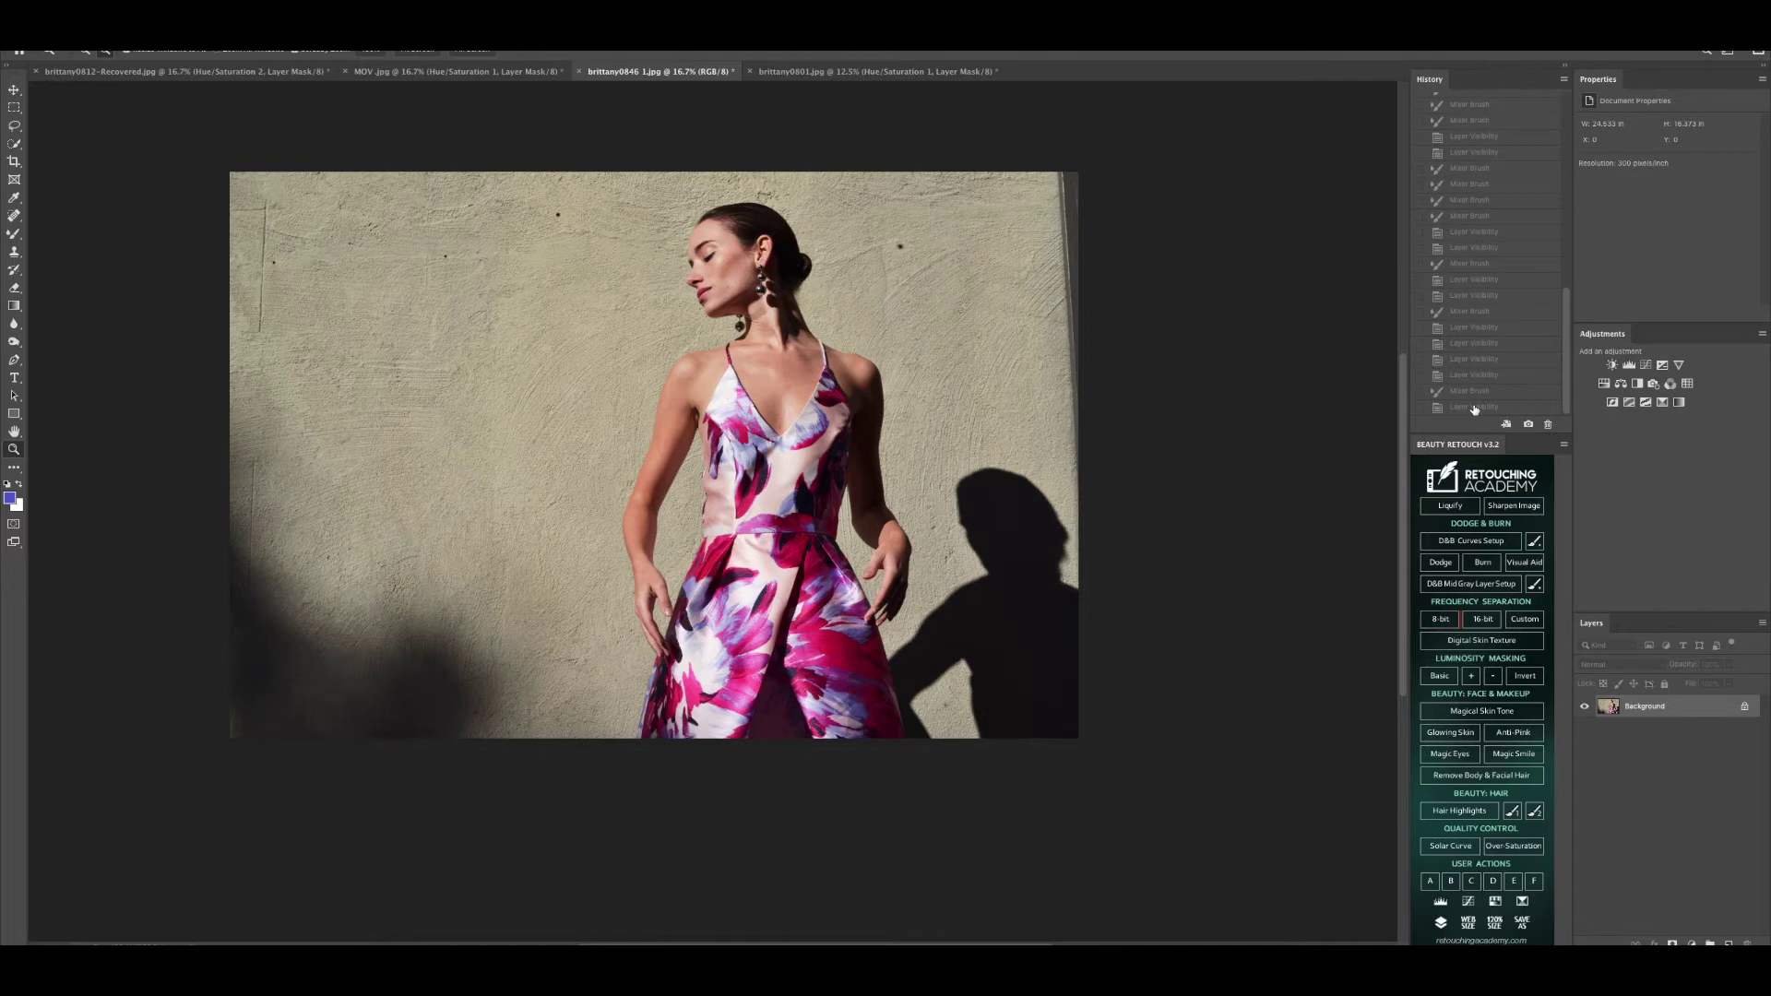
pyautogui.click(1474, 407)
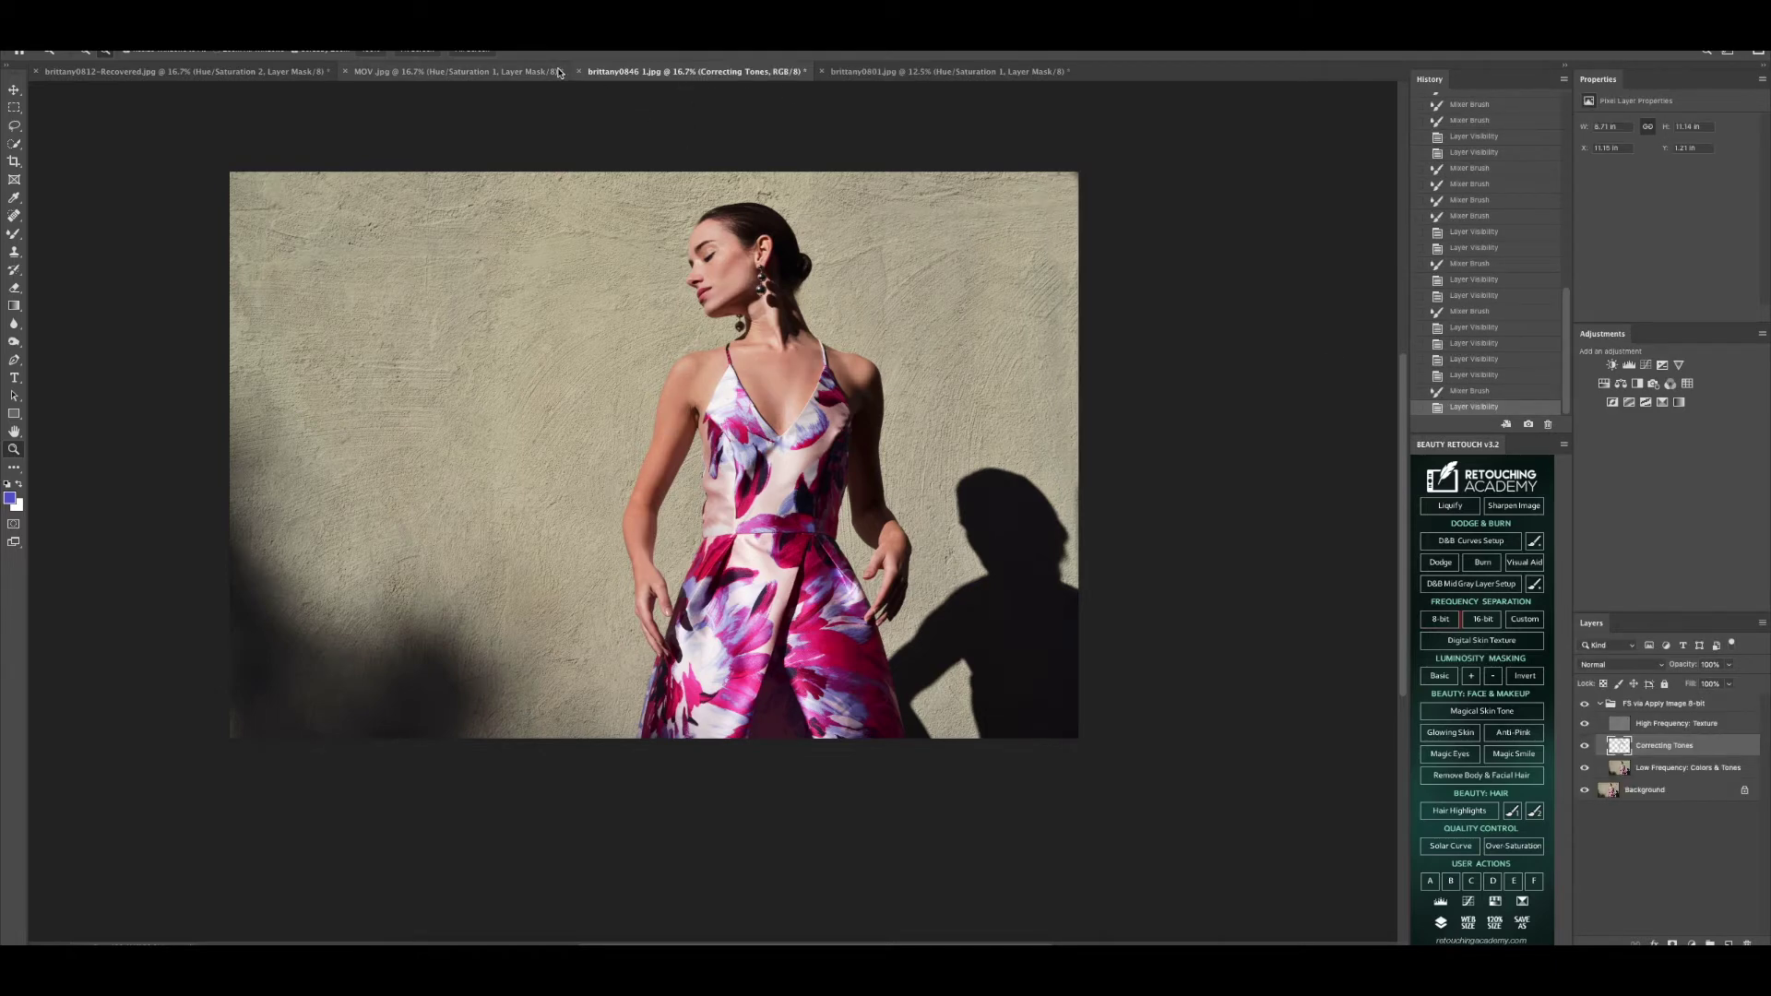
# Step: Size a small Dodge tool brush to the largest ball of the near earring, and try a brightening stroke on the Correcting Tones layer
pyautogui.click(867, 305)
pyautogui.scroll(10, 867, 304)
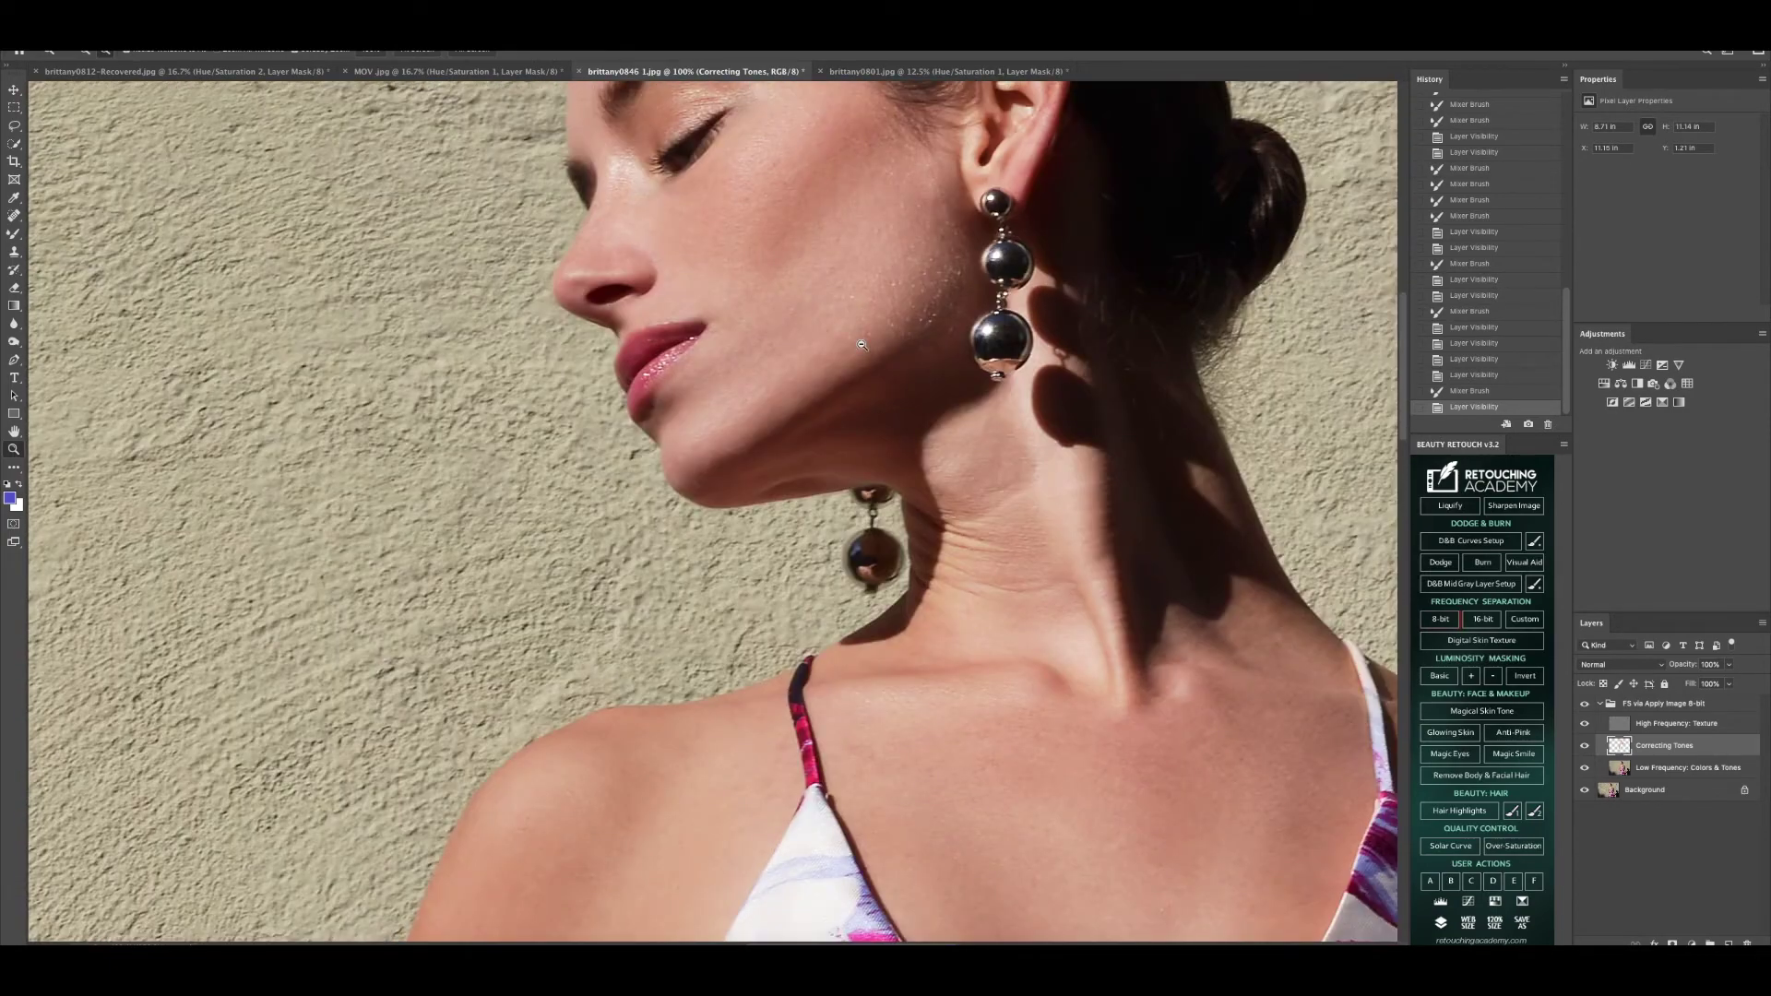
pyautogui.keyDown('alt'); pyautogui.click(827, 344); pyautogui.keyUp('alt')
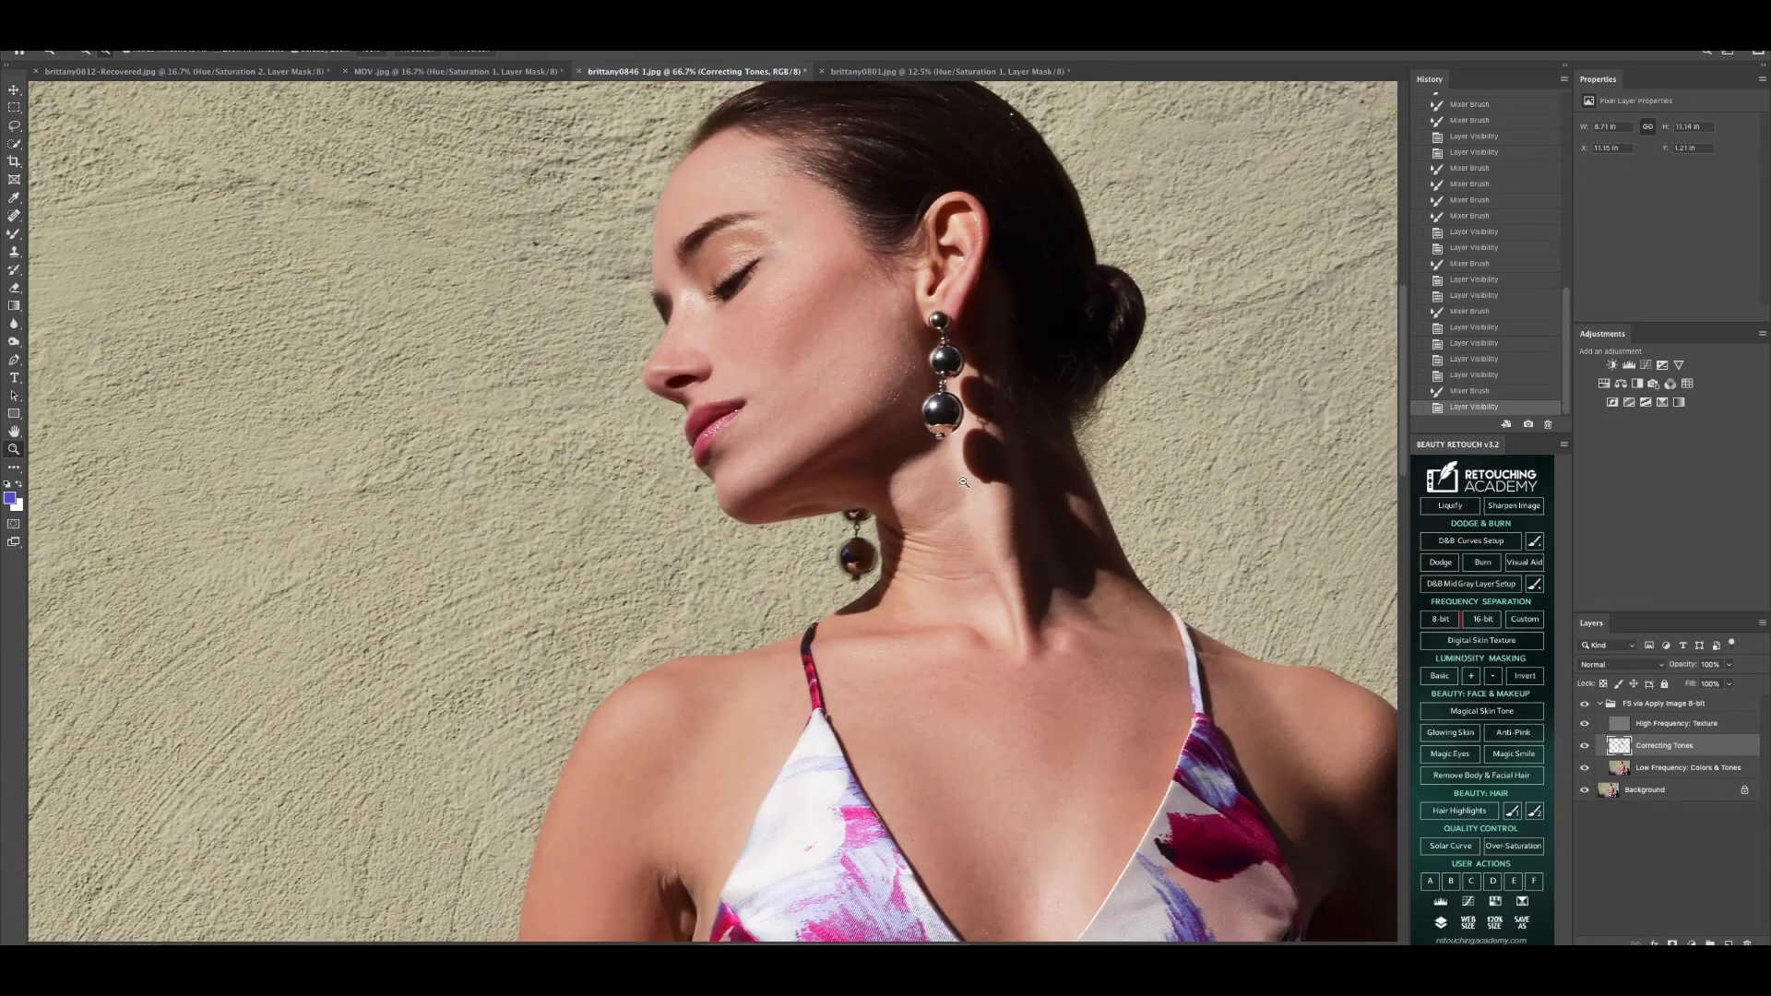
pyautogui.rightClick(14, 341)
pyautogui.click(65, 340)
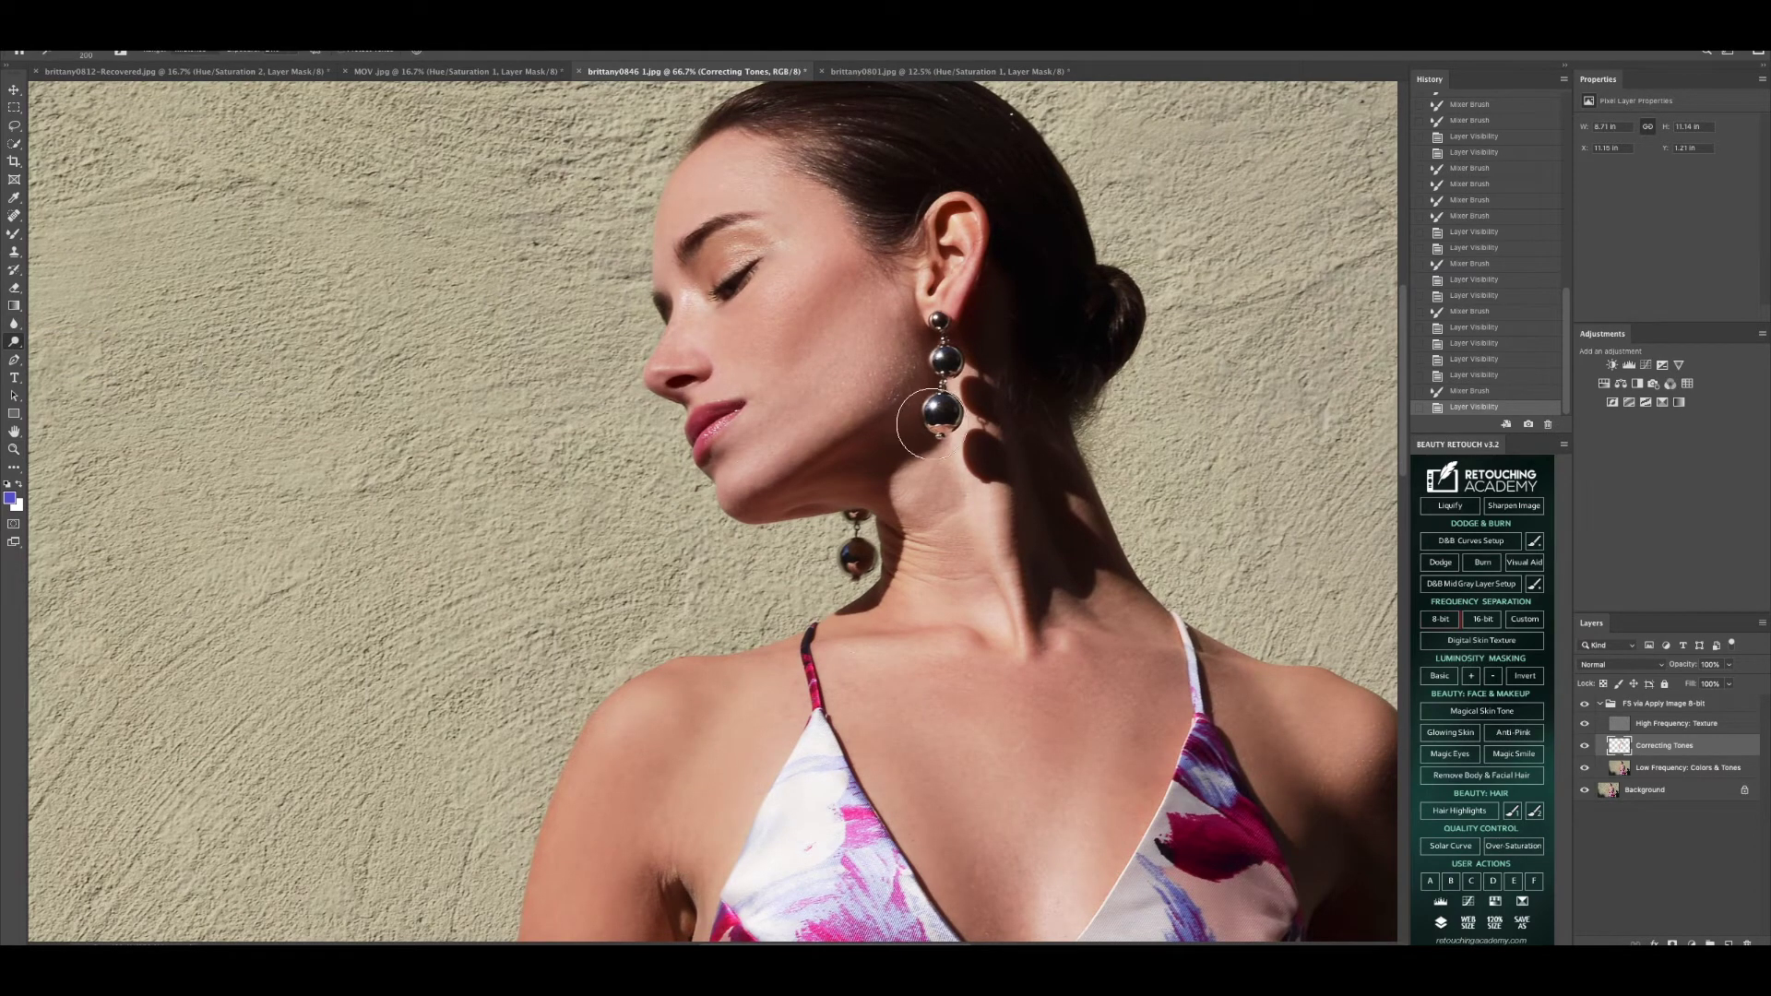
pyautogui.press('[')
pyautogui.press('[')
pyautogui.press('[')
pyautogui.press('[')
pyautogui.press('[')
pyautogui.press('[')
pyautogui.press(']')
pyautogui.press(']')
pyautogui.press(']')
pyautogui.press(']')
pyautogui.press('[')
pyautogui.moveTo(936, 410); pyautogui.dragTo(942, 415)
# Step: Flatten the frequency separation layers into the Background layer
pyautogui.click(1649, 792)
pyautogui.rightClick(1649, 791)
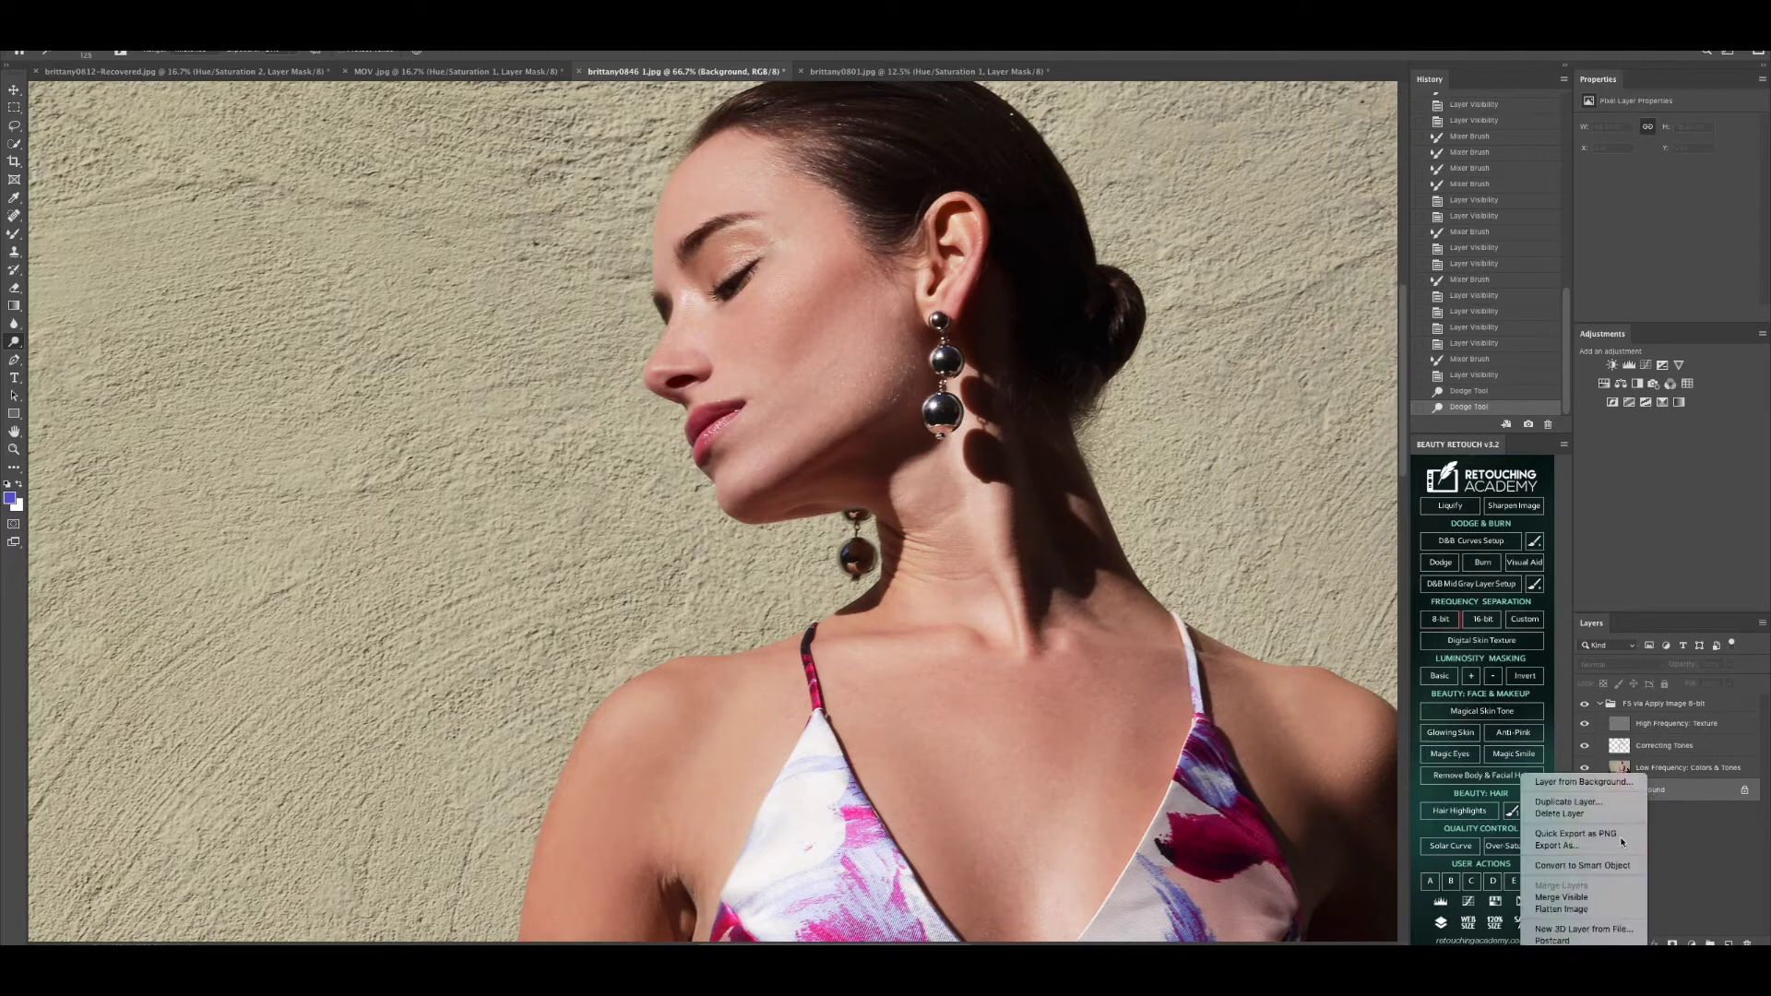
pyautogui.click(1560, 910)
# Step: Brighten the largest ball of the near earring with repeated Dodge tool dabs
pyautogui.click(938, 416)
pyautogui.click(939, 415)
pyautogui.click(940, 415)
pyautogui.click(940, 415)
pyautogui.click(942, 416)
pyautogui.click(941, 415)
pyautogui.click(942, 415)
pyautogui.click(941, 415)
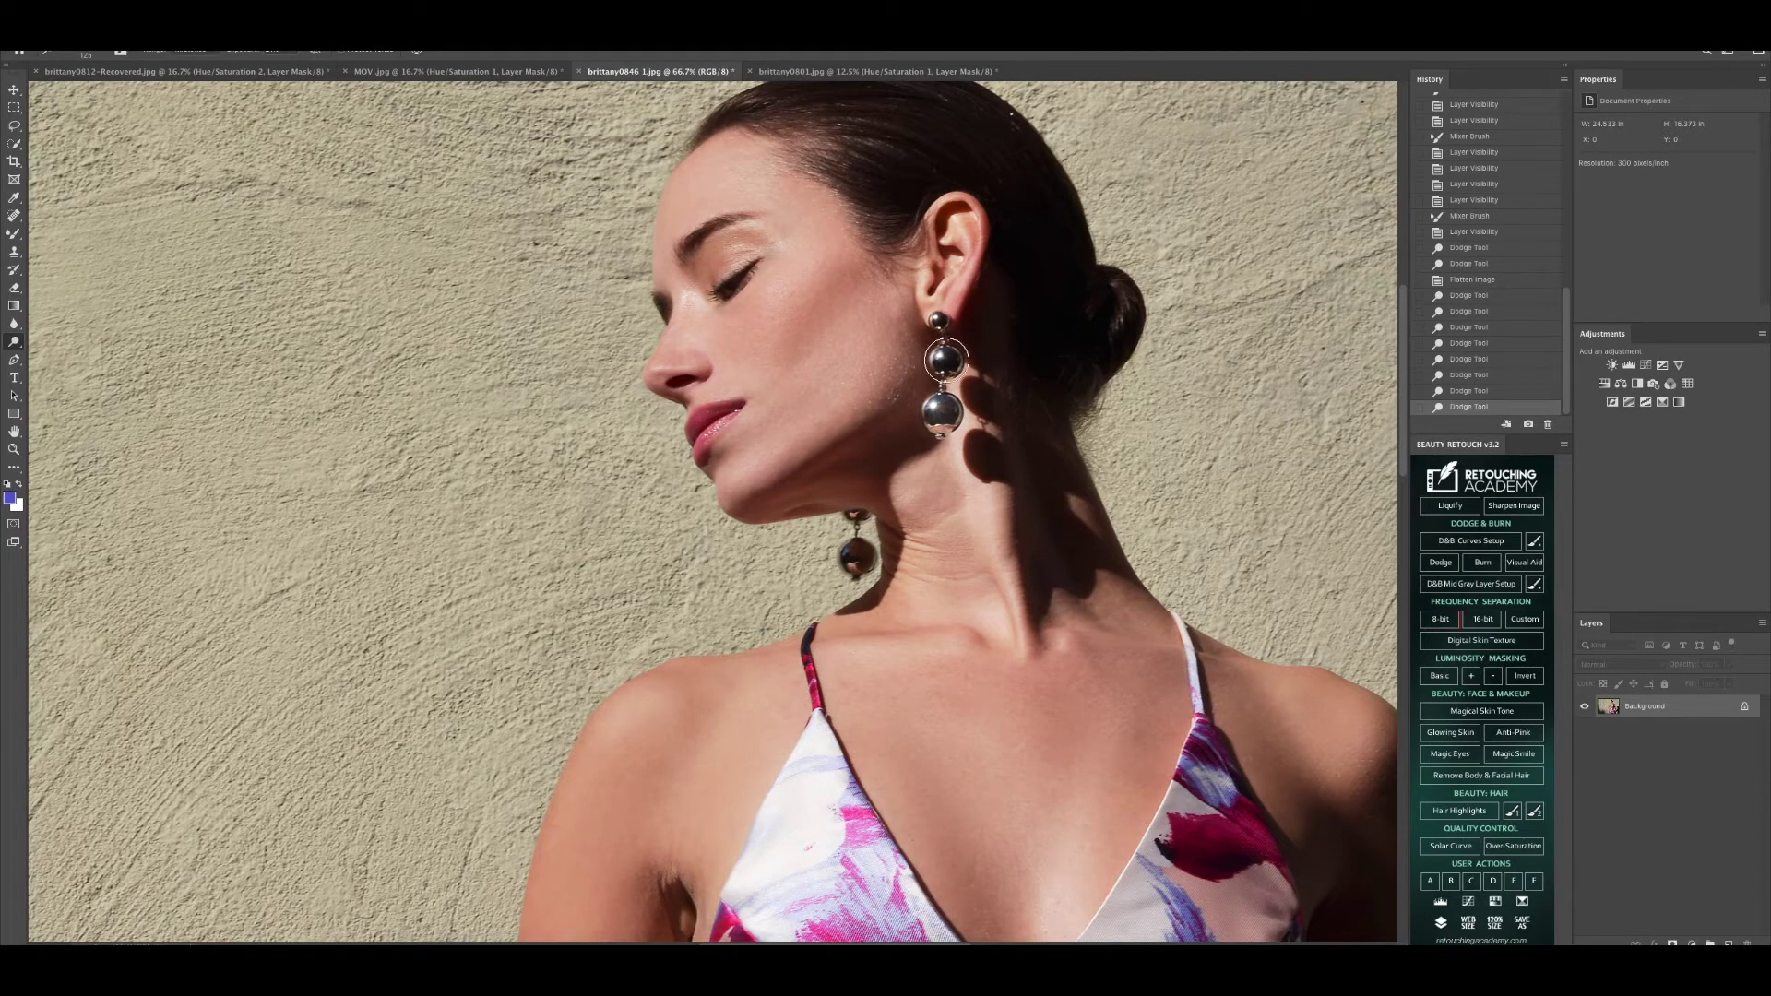
# Step: Reduce the Dodge brush and brighten the middle ball of the near earring
pyautogui.press('[')
pyautogui.press('[')
pyautogui.click(946, 359)
pyautogui.click(945, 360)
pyautogui.click(947, 359)
pyautogui.click(946, 359)
pyautogui.click(946, 358)
pyautogui.click(948, 358)
pyautogui.click(947, 357)
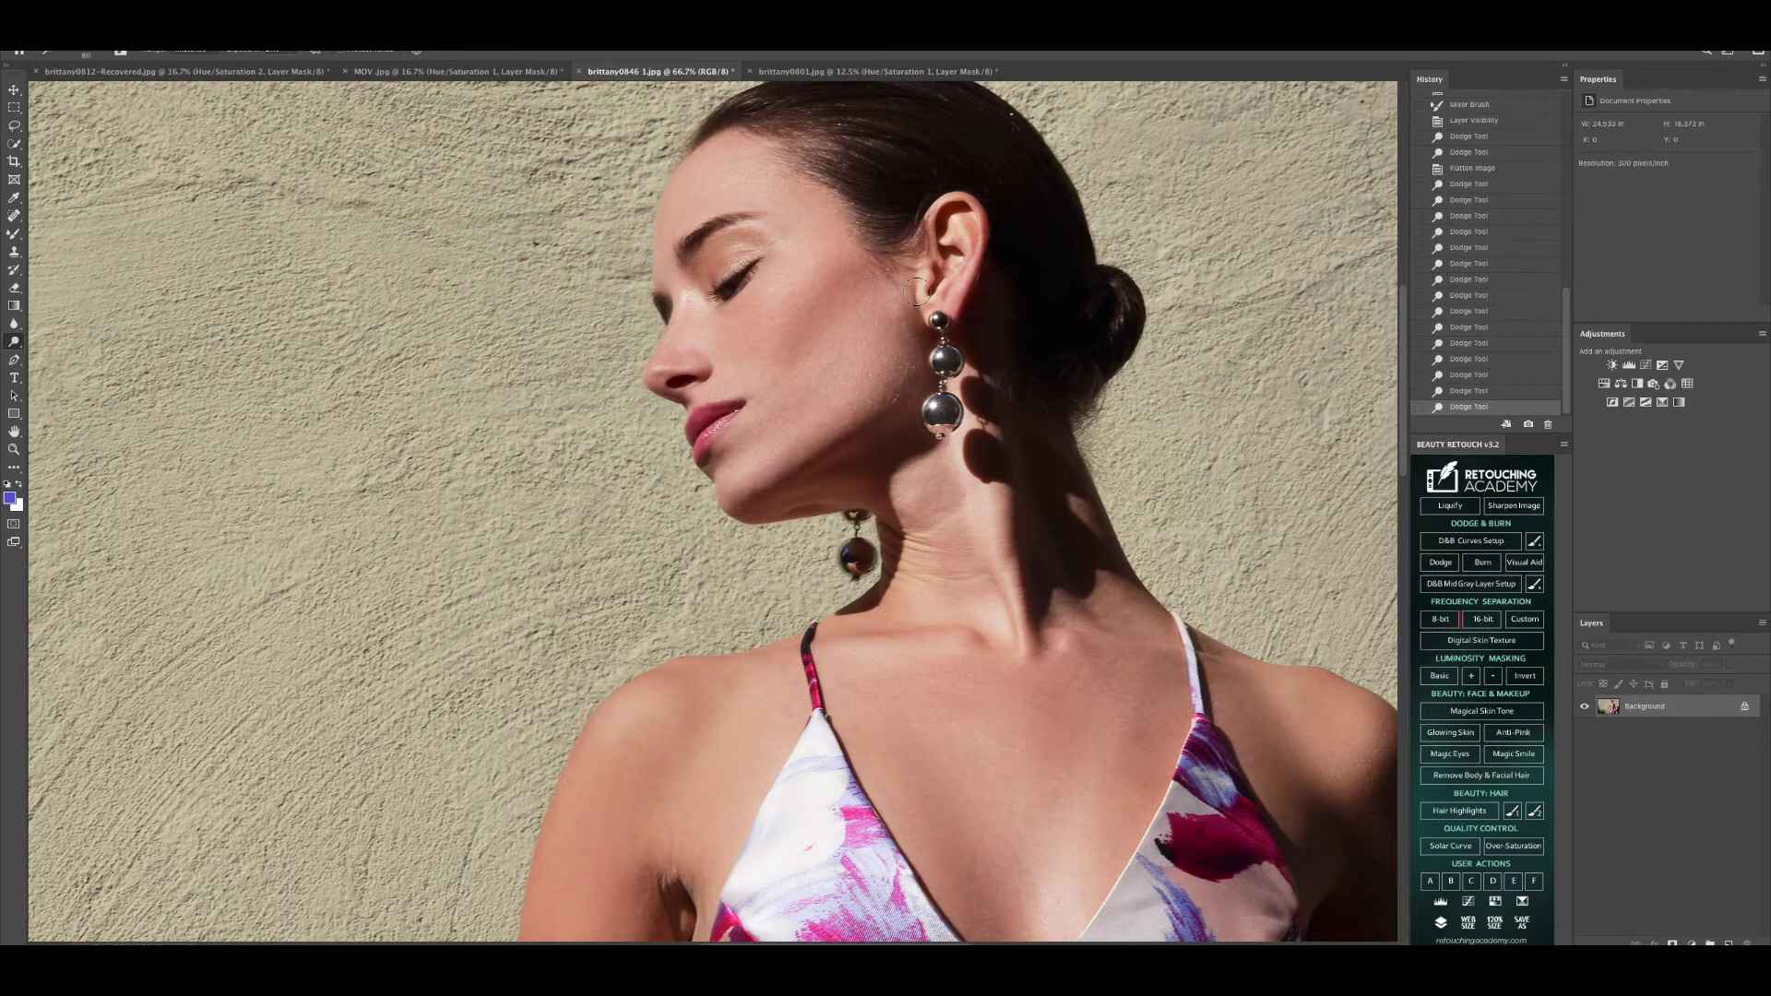
# Step: Brighten the smallest ball of the near earring and the ball of the far earring with a smaller Dodge brush
pyautogui.press('[')
pyautogui.click(938, 320)
pyautogui.click(938, 320)
pyautogui.click(938, 320)
pyautogui.click(938, 320)
pyautogui.click(937, 321)
pyautogui.click(850, 555)
pyautogui.moveTo(850, 555); pyautogui.dragTo(857, 559)
pyautogui.press('[')
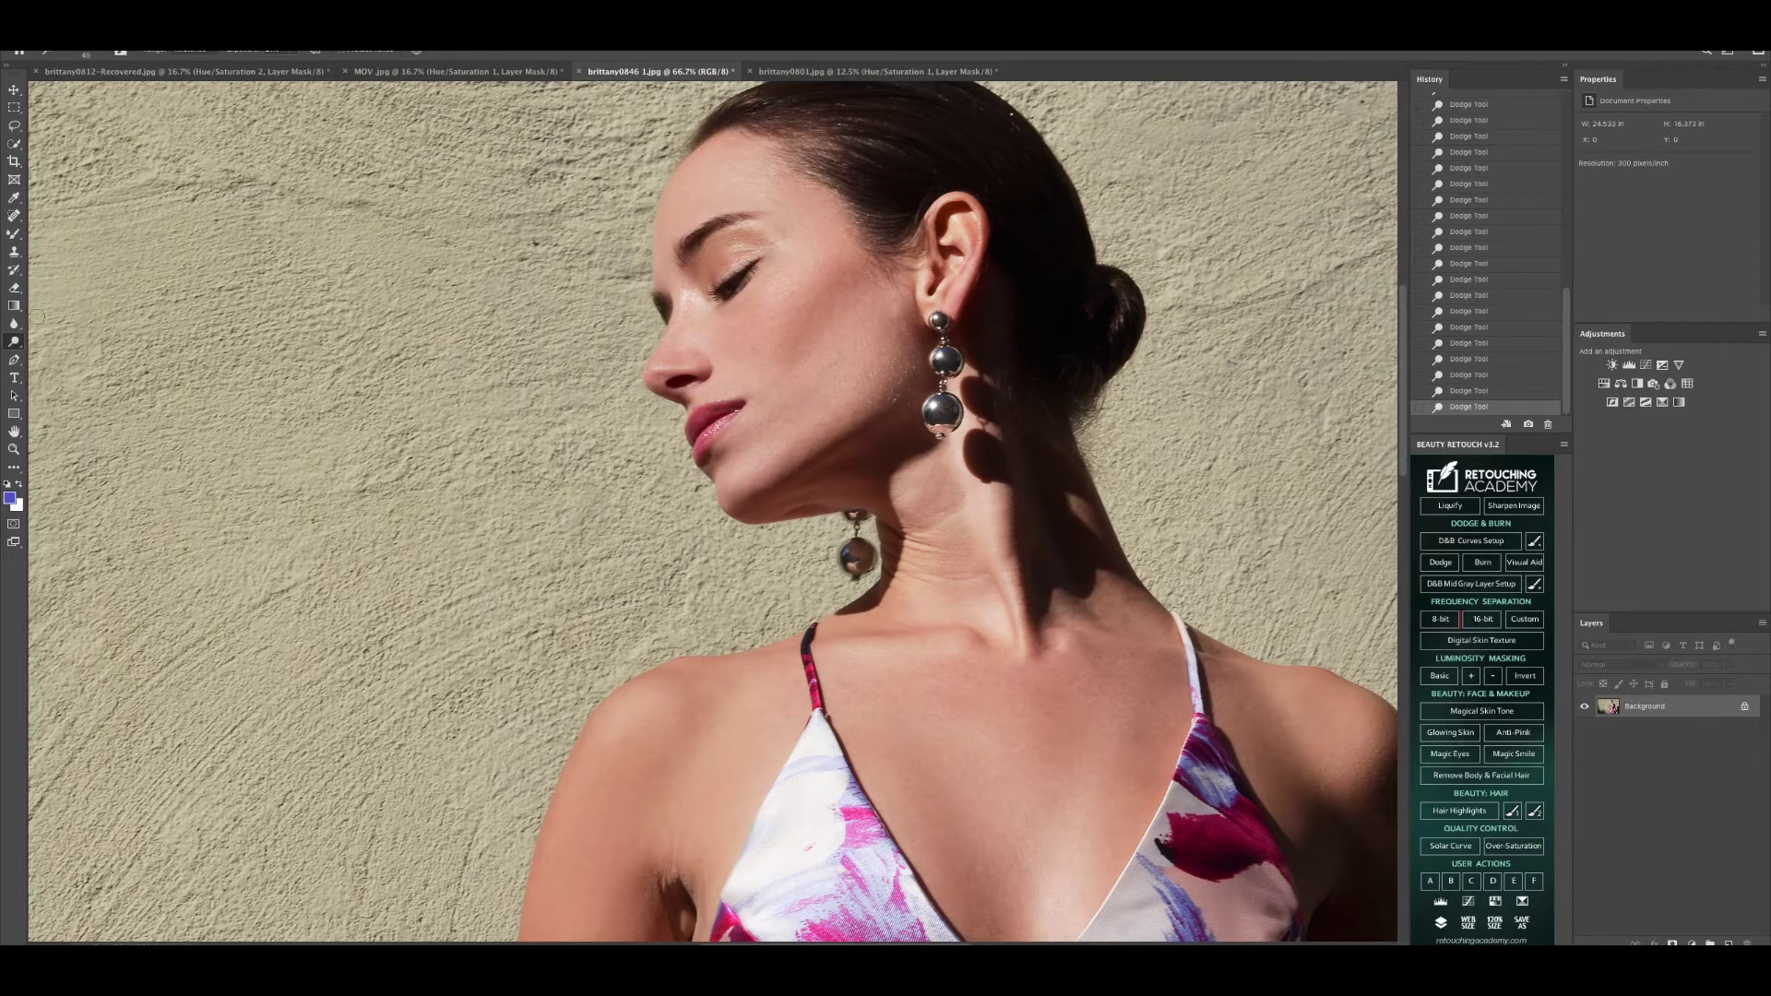
# Step: Run the Digital Skin Texture action to add a masked texture layer above the flattened portrait
pyautogui.click(14, 448)
pyautogui.click(414, 51)
pyautogui.keyDown('alt'); pyautogui.click(568, 419); pyautogui.keyUp('alt')
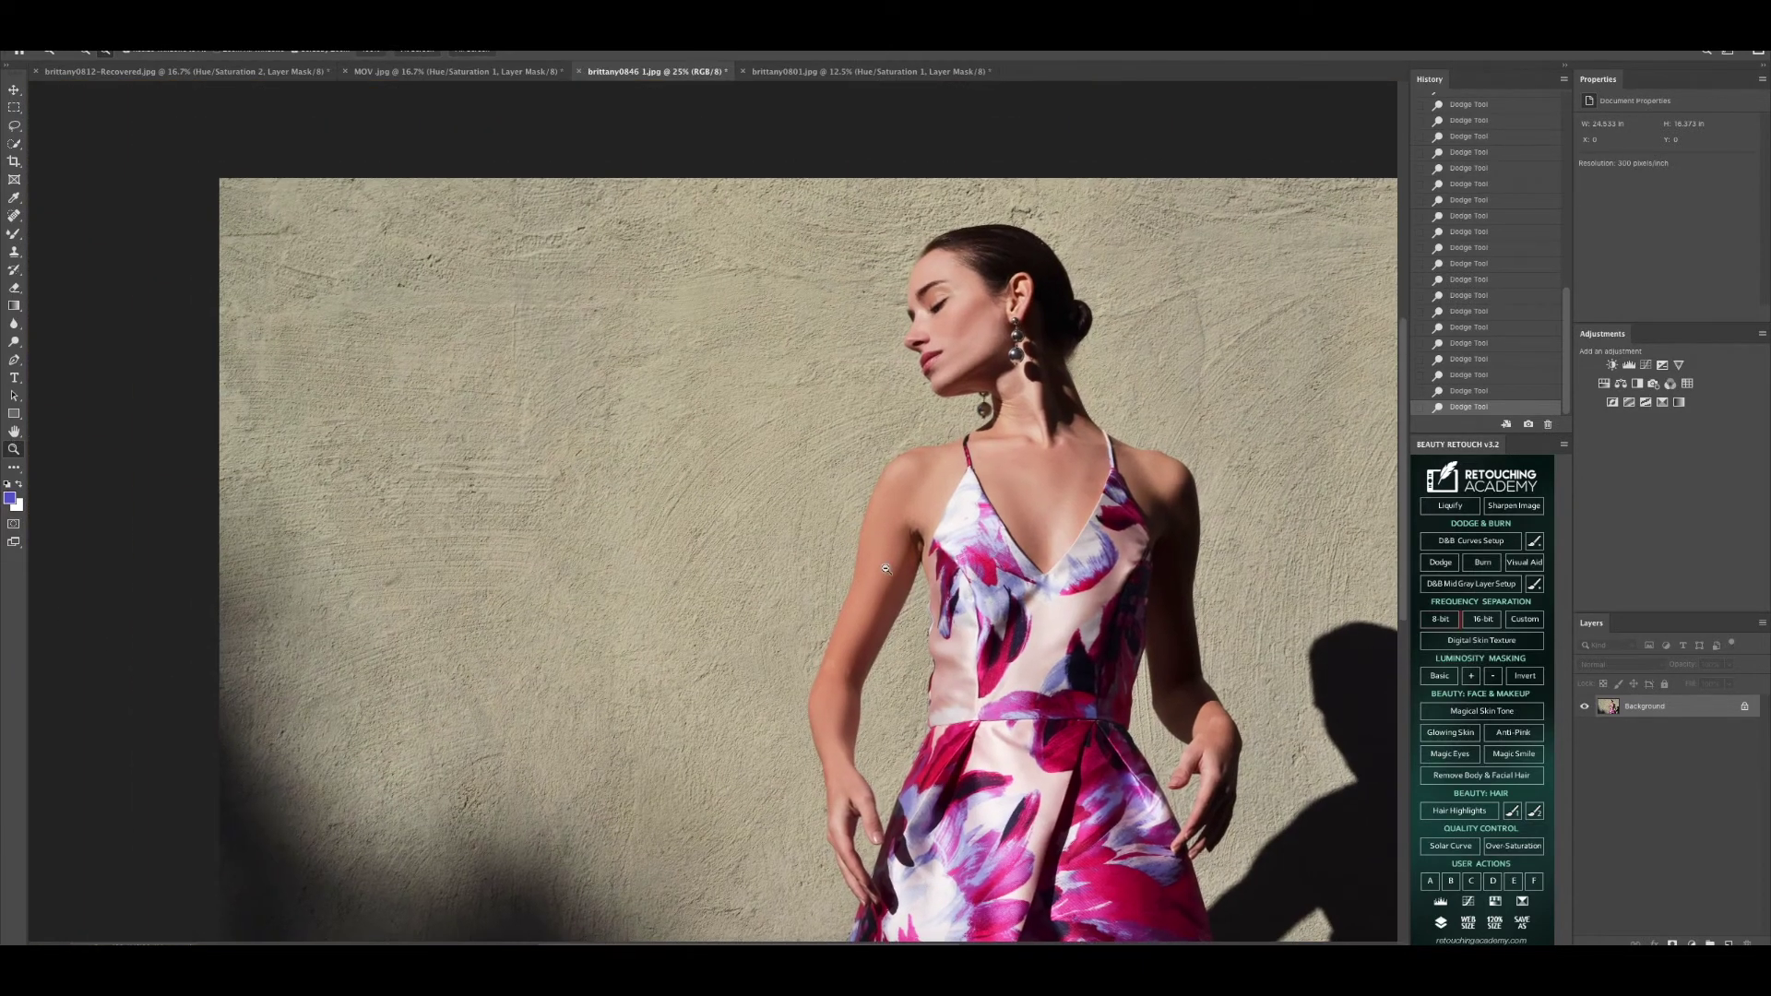
pyautogui.keyDown('alt'); pyautogui.click(568, 424); pyautogui.keyUp('alt')
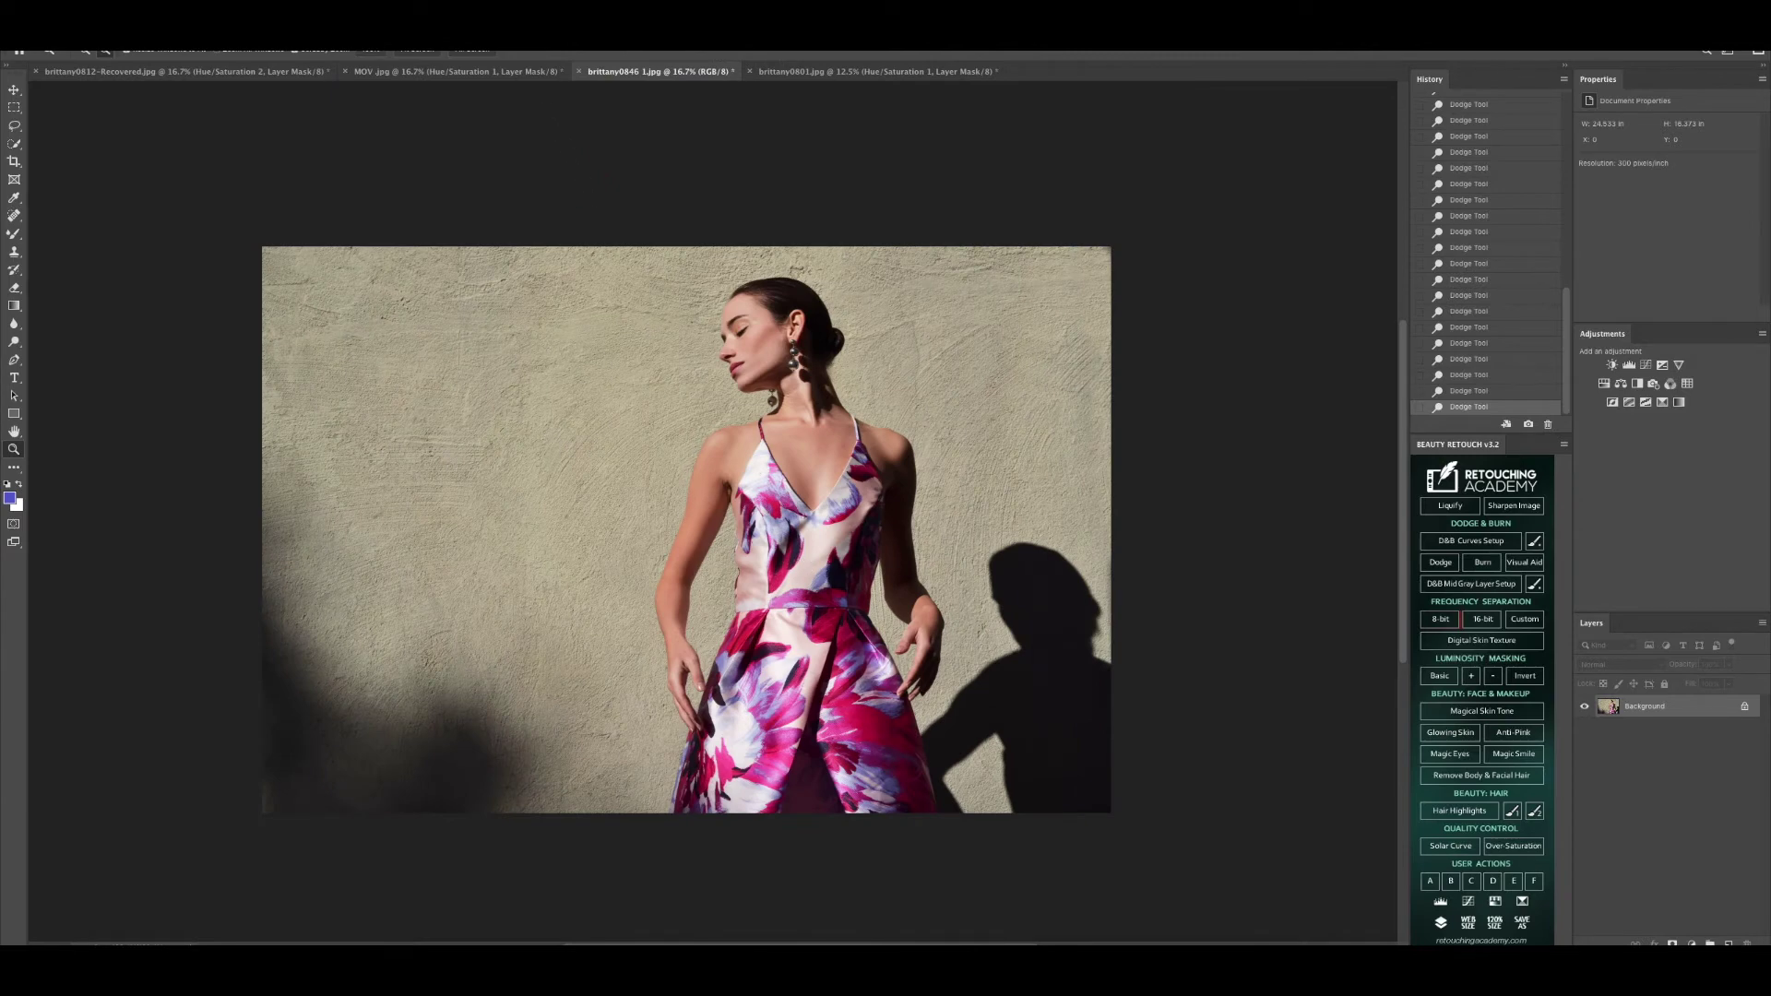
pyautogui.click(761, 559)
pyautogui.keyDown('alt'); pyautogui.click(776, 544); pyautogui.keyUp('alt')
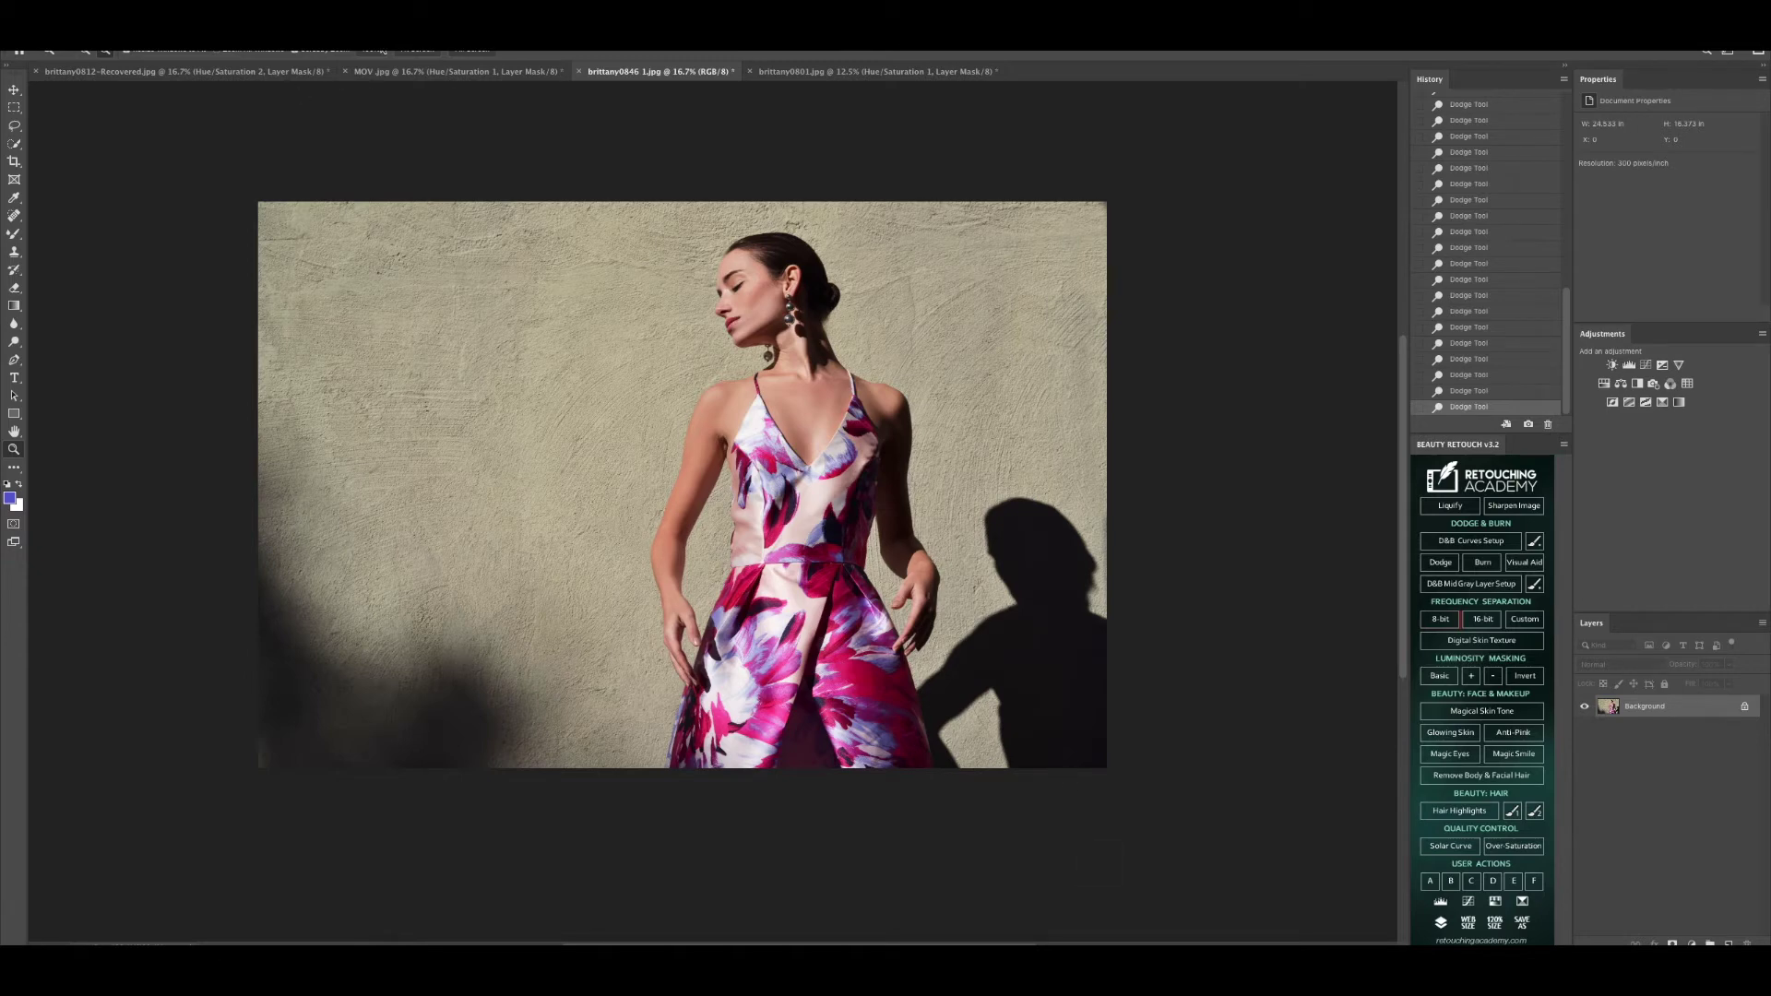
pyautogui.click(470, 49)
pyautogui.click(1514, 641)
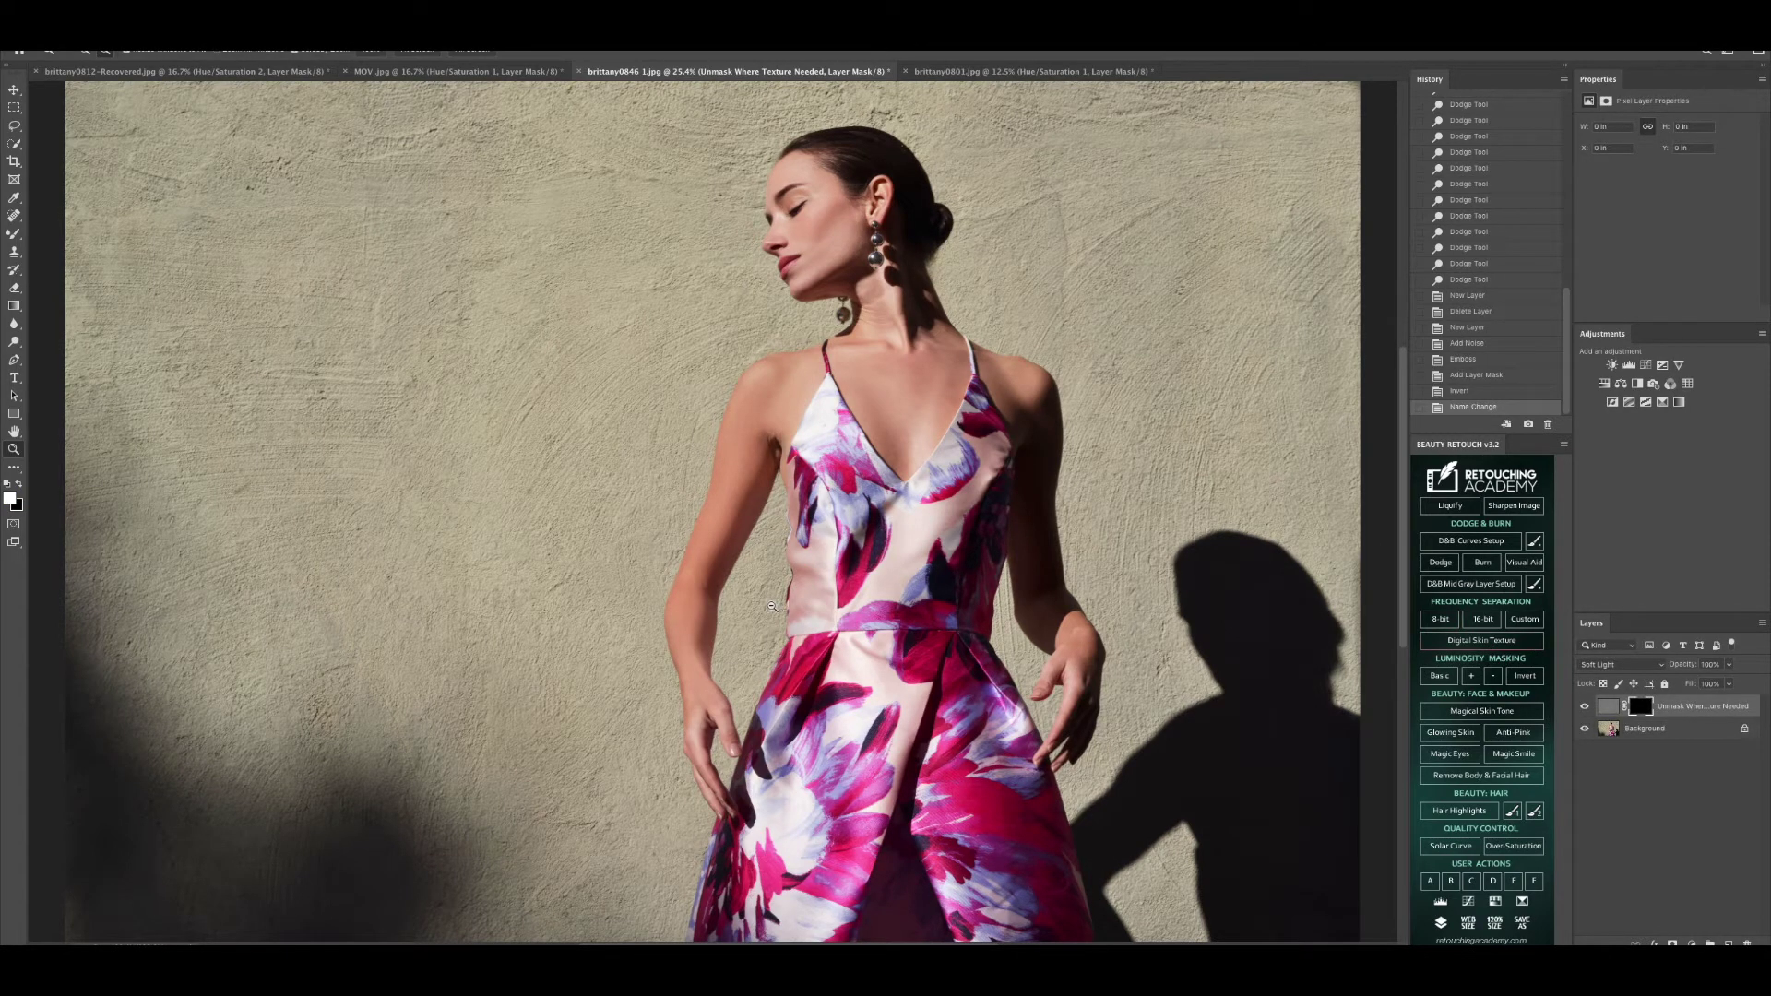
# Step: Blend uneven skin tones on the chest with the Mixer Brush on the Background layer
pyautogui.click(1638, 728)
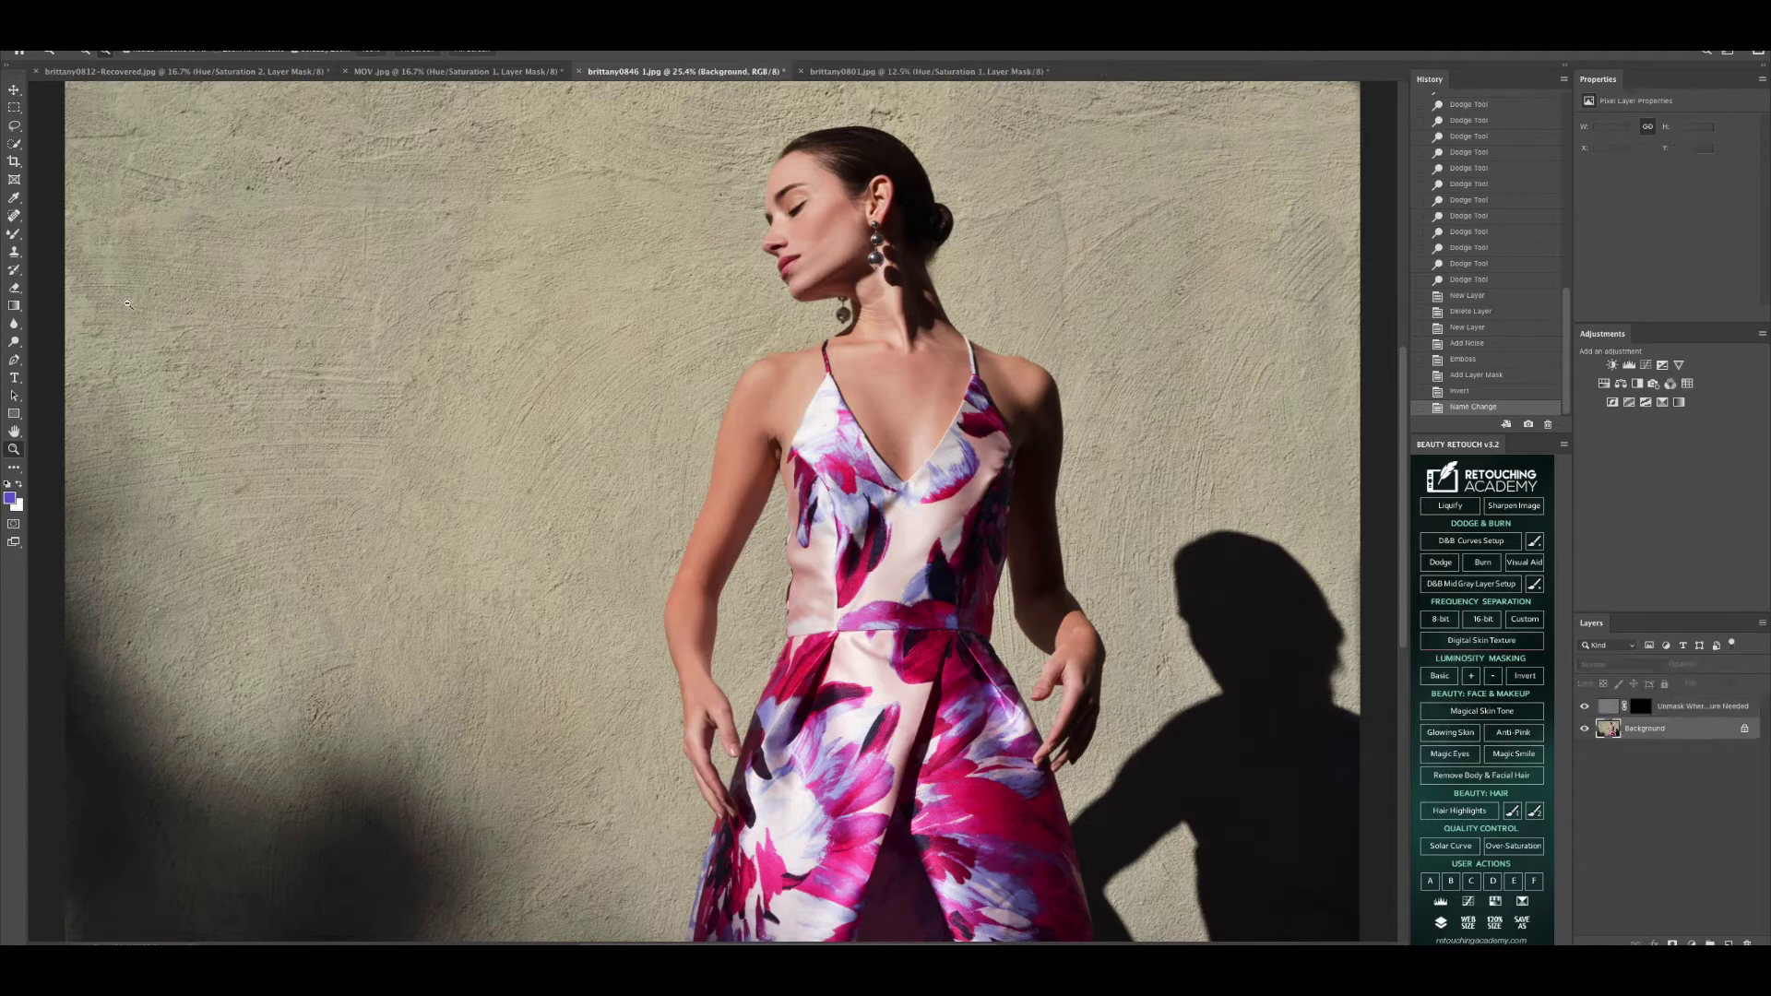
pyautogui.click(15, 234)
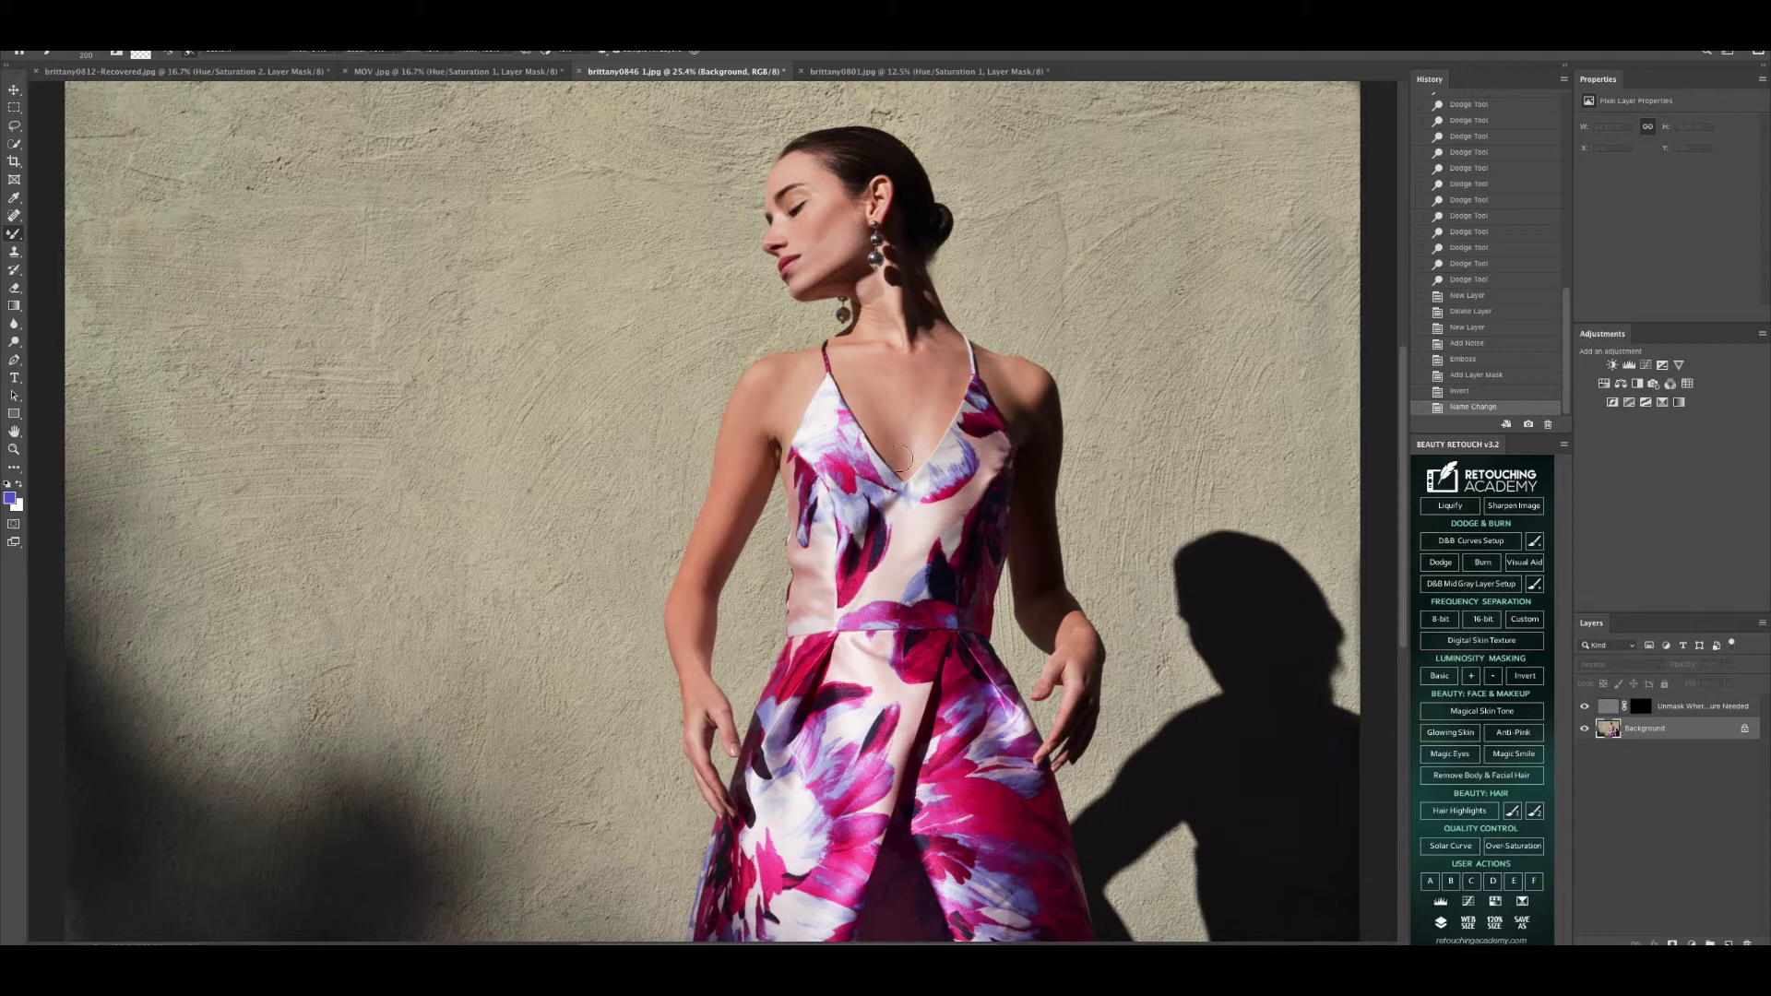
pyautogui.moveTo(903, 462); pyautogui.dragTo(996, 498)
pyautogui.moveTo(918, 415)
pyautogui.mouseDown()
pyautogui.moveTo(930, 432)
pyautogui.moveTo(913, 434)
pyautogui.mouseUp()
pyautogui.moveTo(909, 410)
pyautogui.mouseDown()
pyautogui.moveTo(922, 433)
pyautogui.moveTo(913, 419)
pyautogui.mouseUp()
# Step: Try Mixer Brush strokes on the shaded shoulder, and step back through the history to remove them
pyautogui.moveTo(1008, 385)
pyautogui.mouseDown()
pyautogui.moveTo(997, 370)
pyautogui.moveTo(1044, 403)
pyautogui.mouseUp()
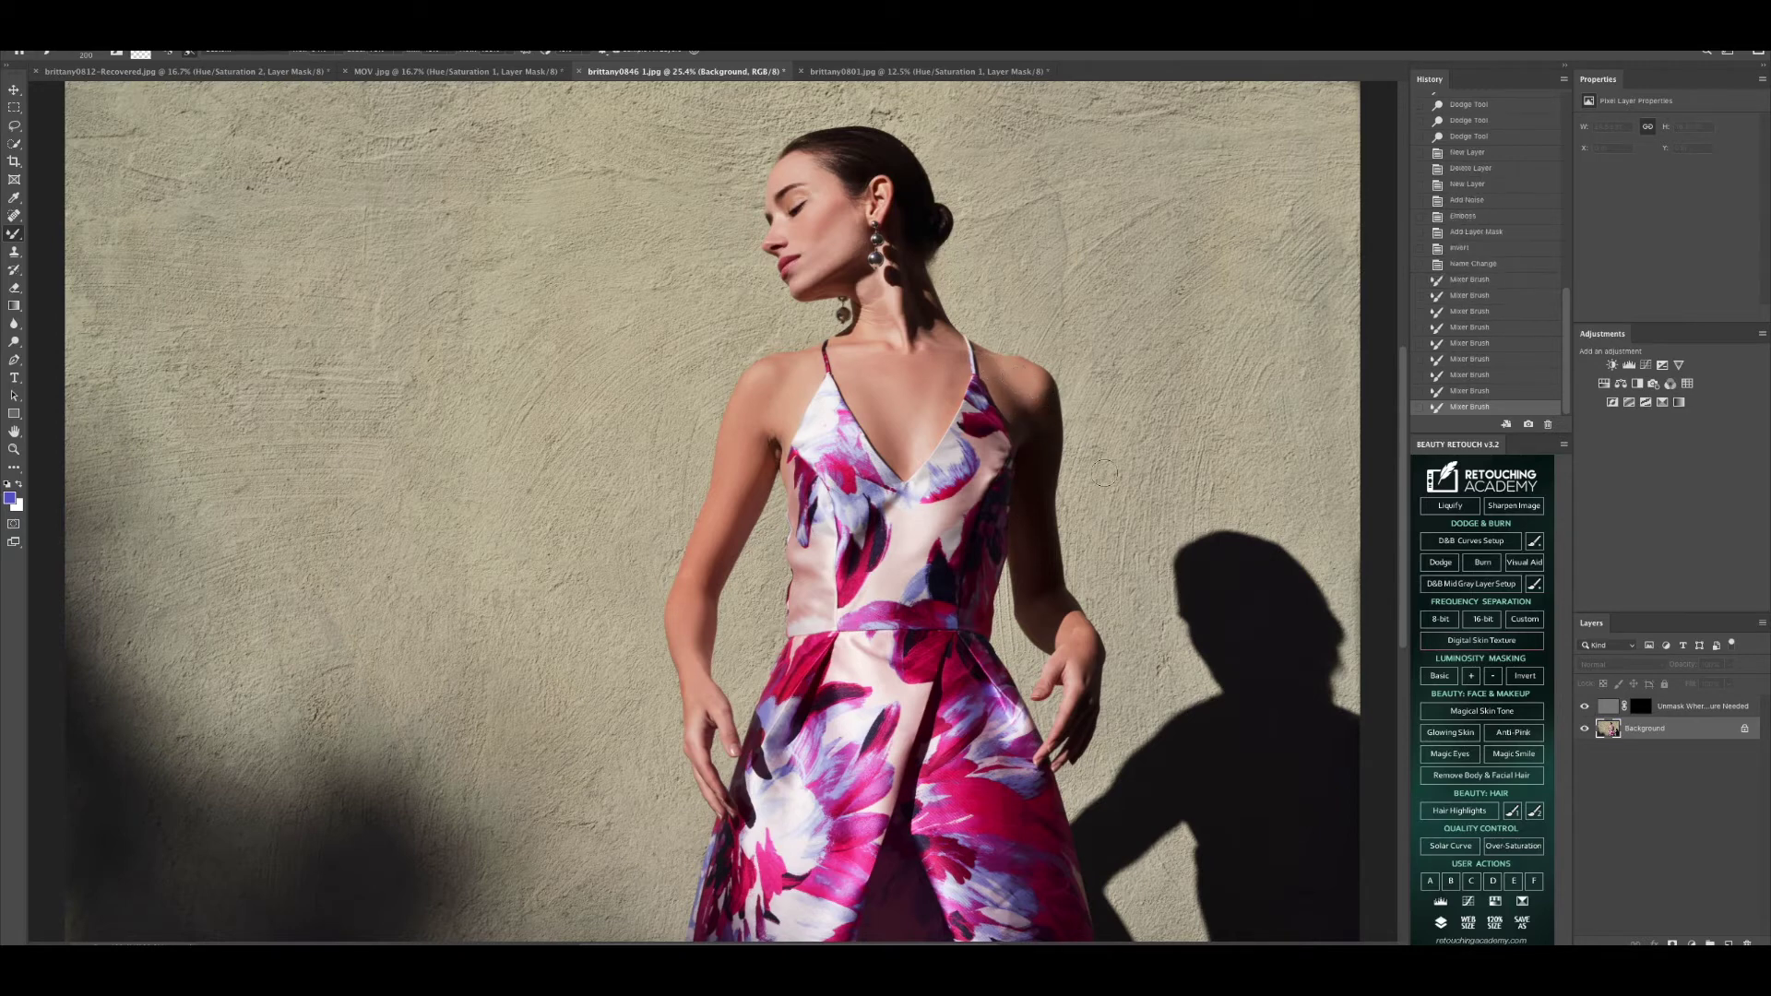
pyautogui.click(1460, 393)
pyautogui.click(1474, 374)
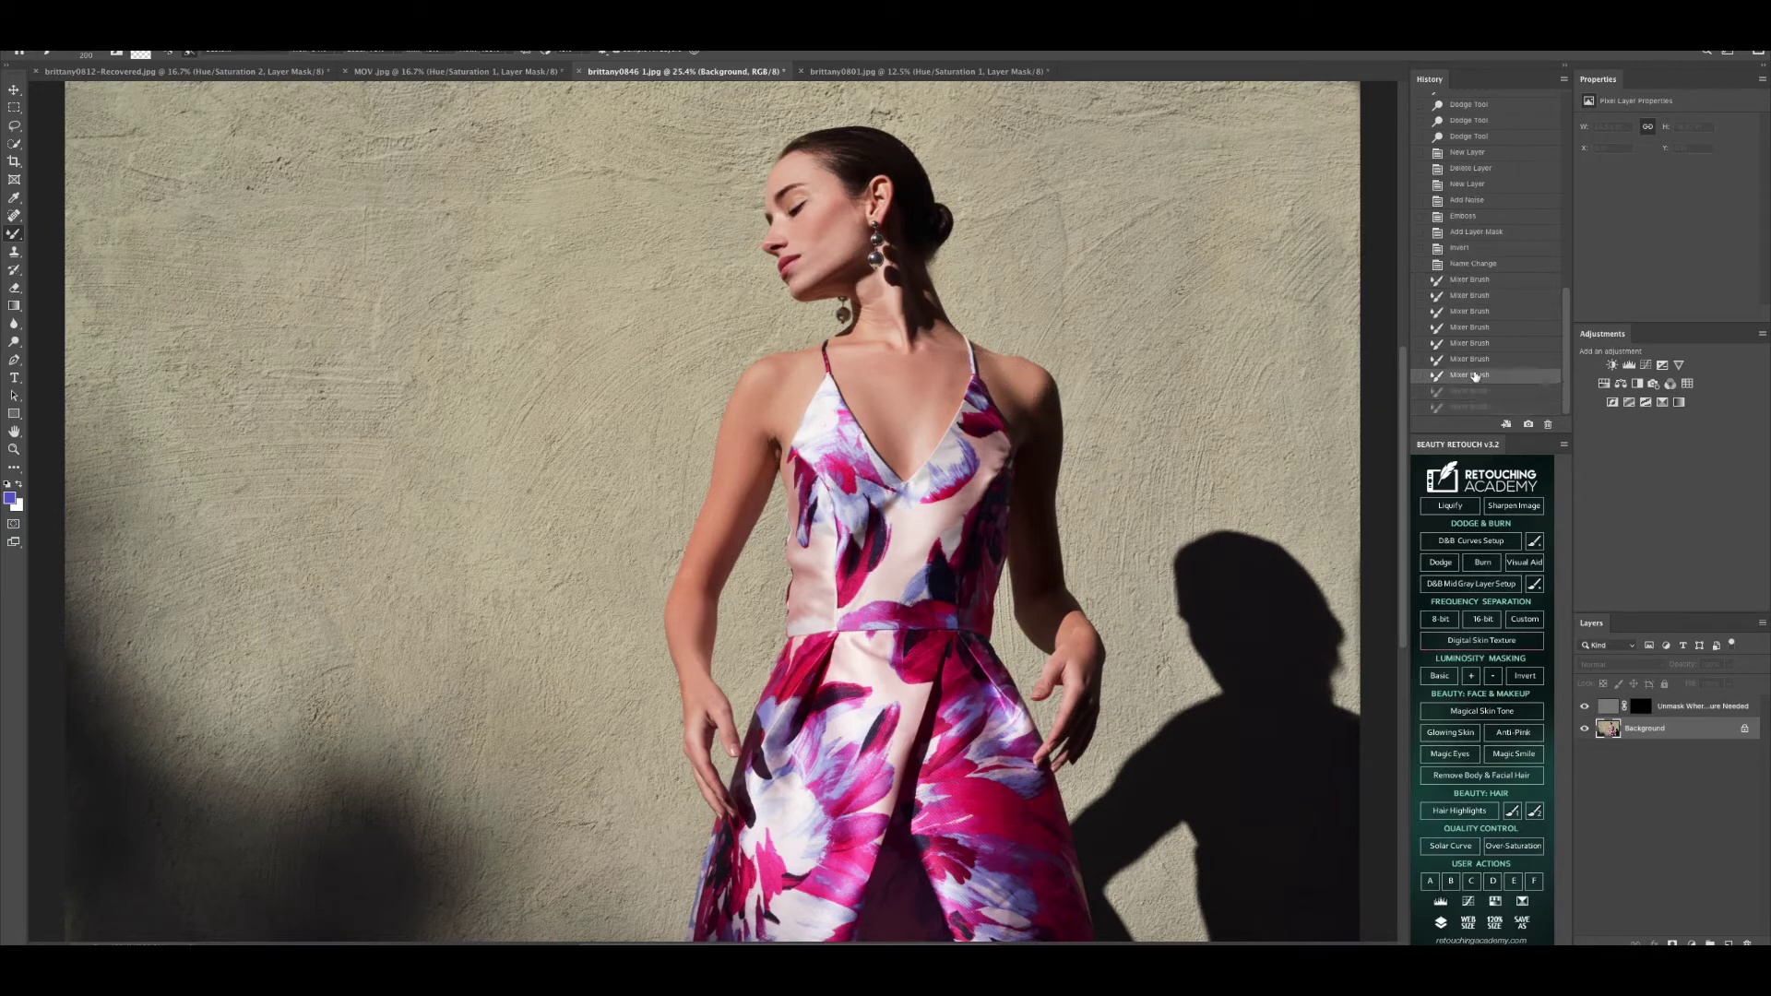
pyautogui.click(1484, 360)
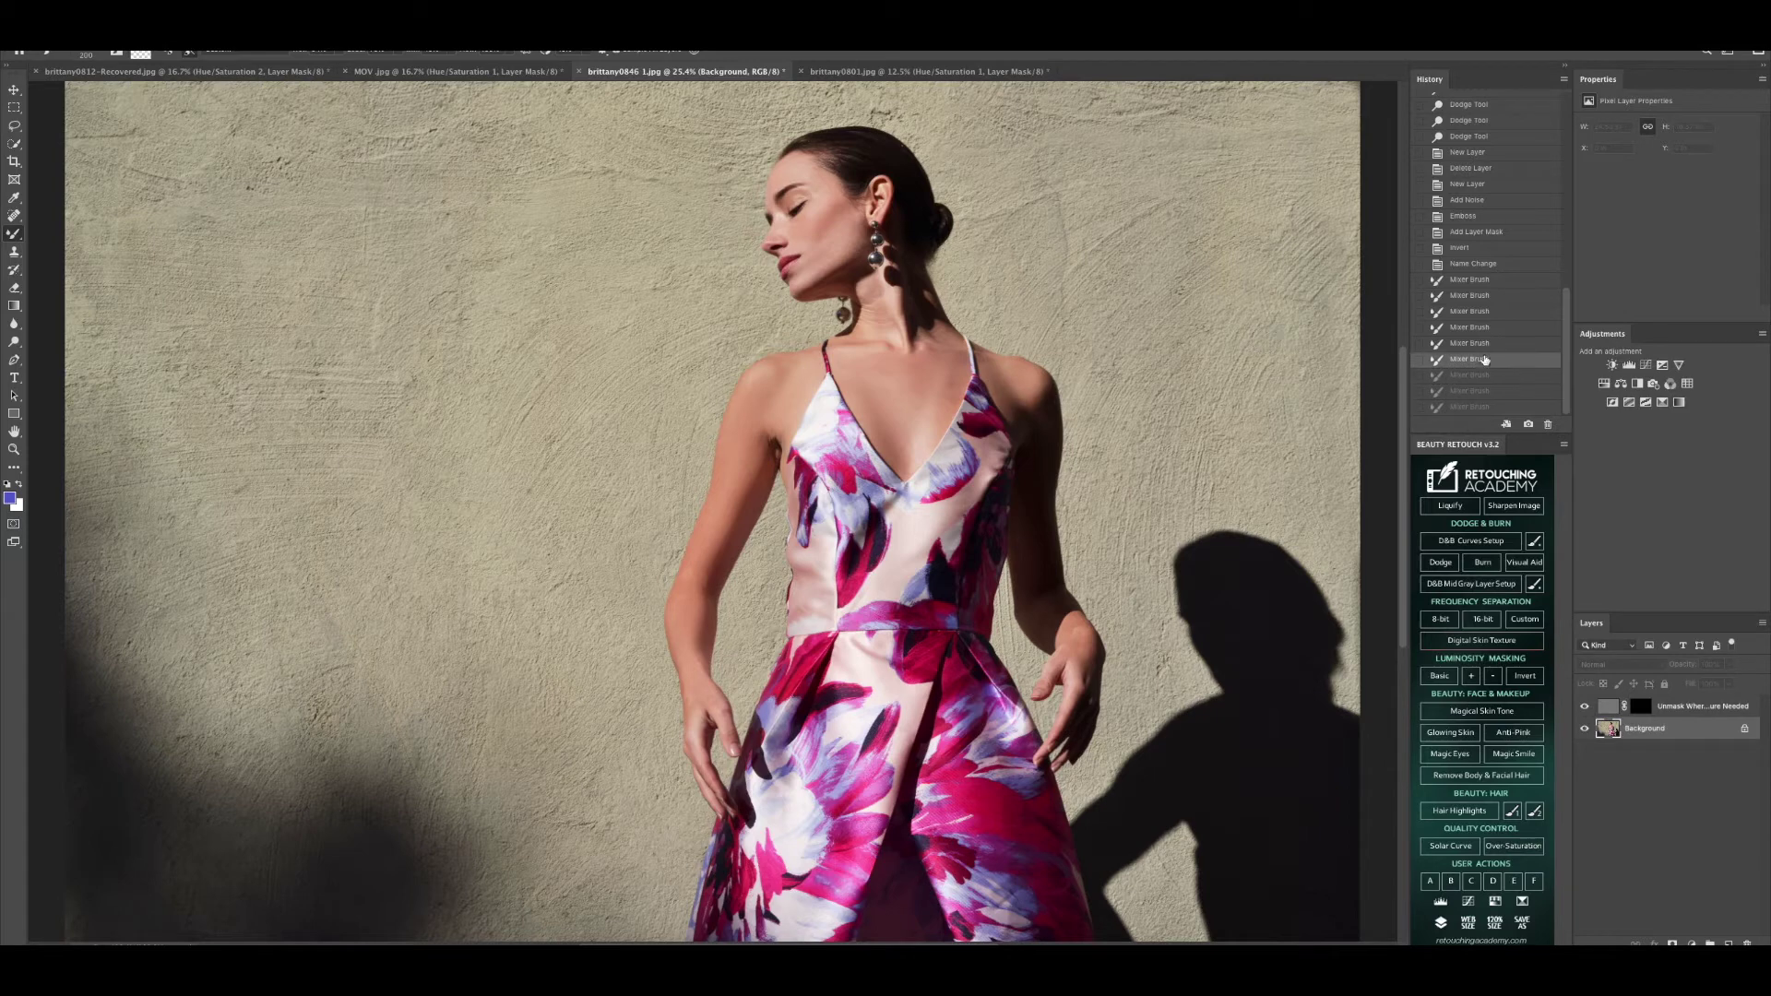
pyautogui.moveTo(1043, 404); pyautogui.dragTo(1044, 410)
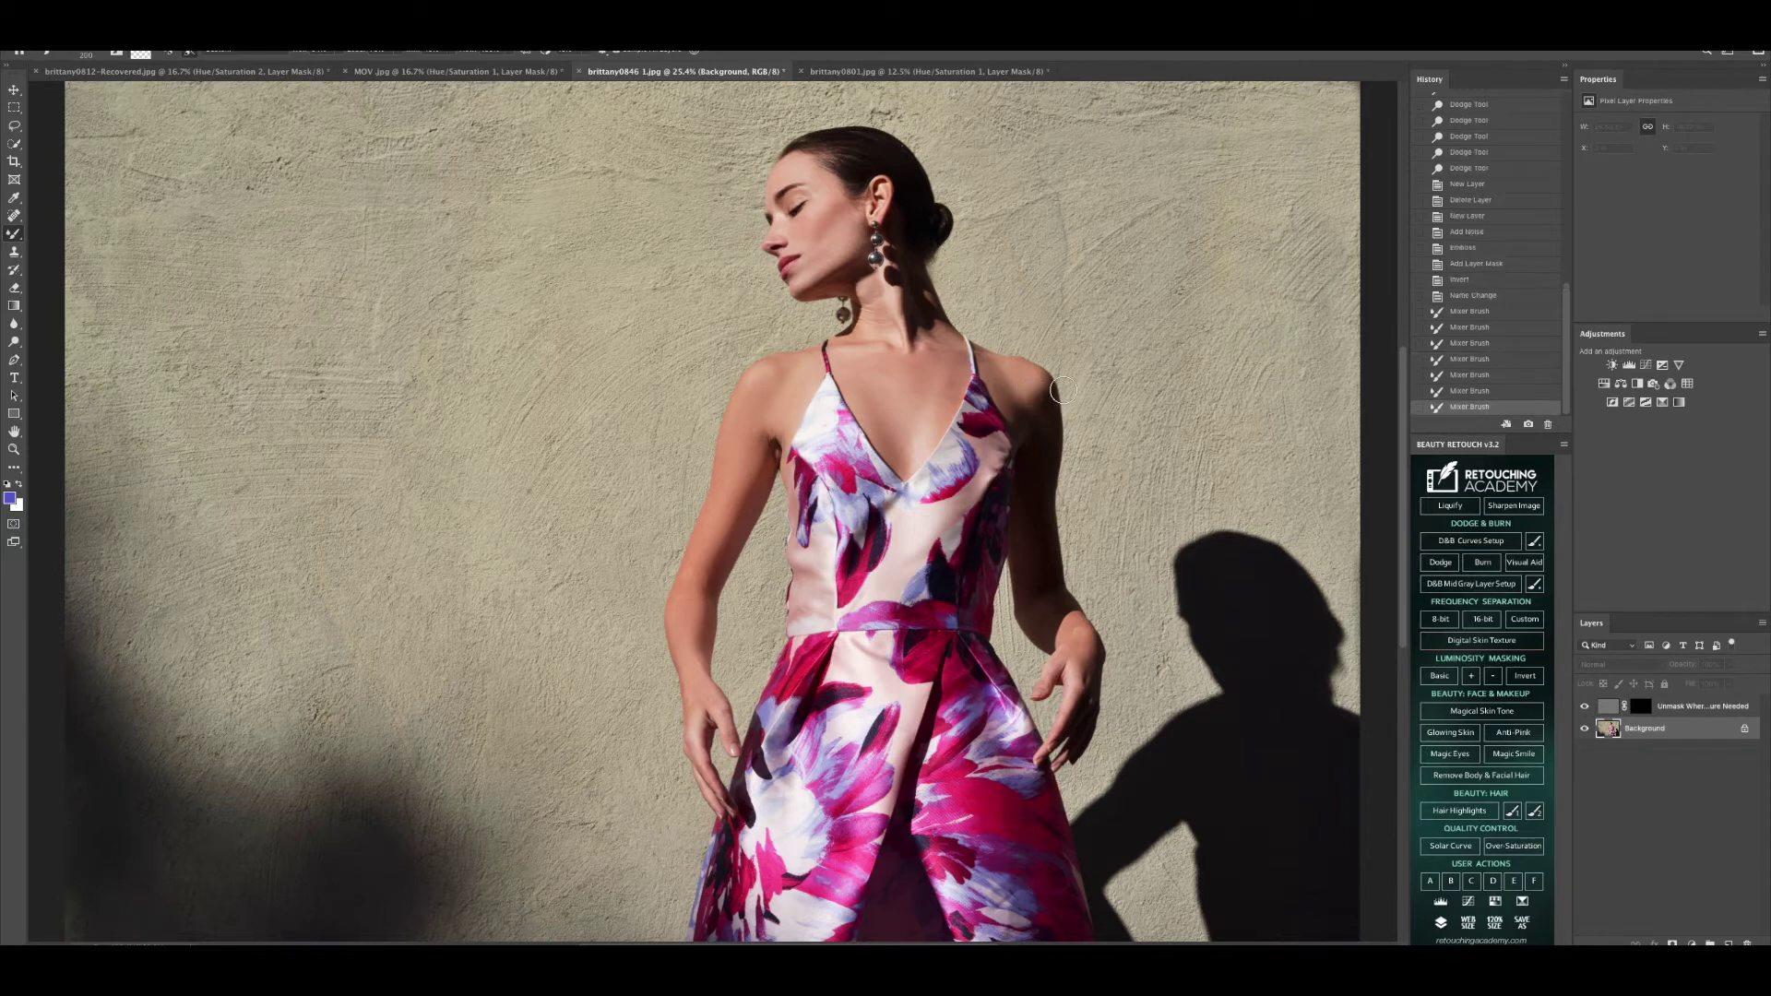
pyautogui.click(1487, 393)
# Step: Blend skin tones with the Mixer Brush on the shaded shoulder, the sunlit shoulder and down the sunlit arm
pyautogui.moveTo(1041, 398); pyautogui.dragTo(1043, 411)
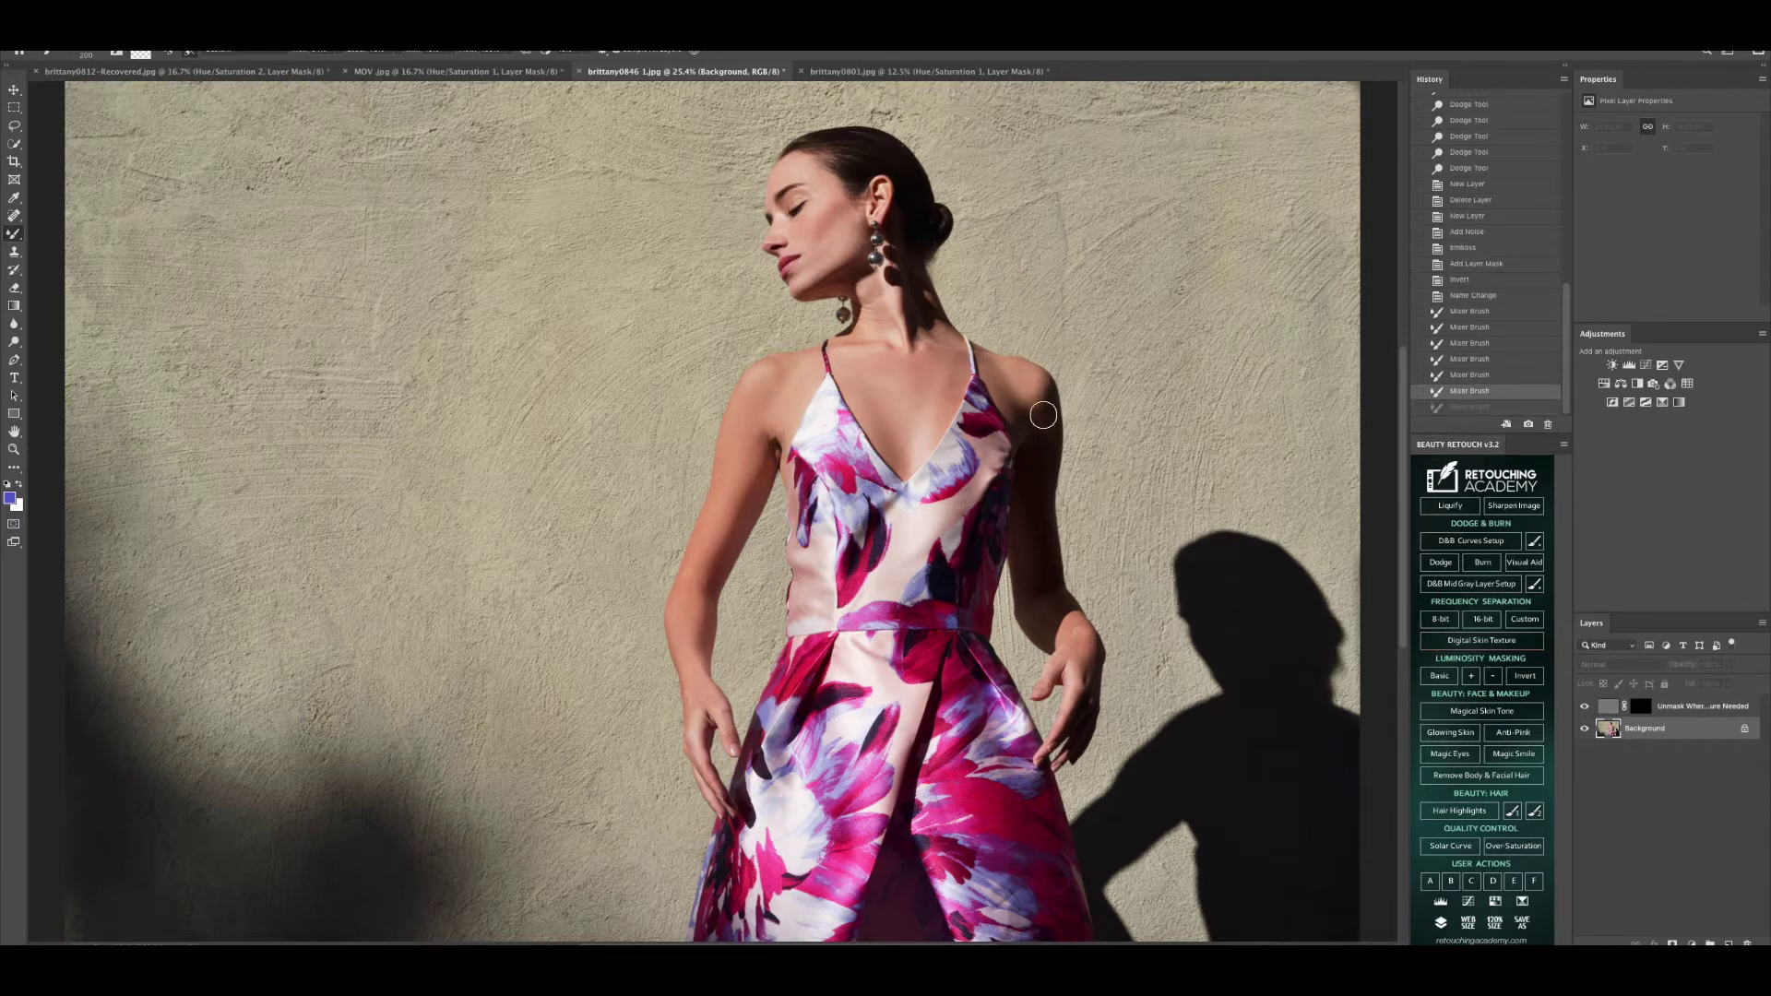
pyautogui.moveTo(774, 412)
pyautogui.mouseDown()
pyautogui.moveTo(792, 388)
pyautogui.moveTo(766, 380)
pyautogui.mouseUp()
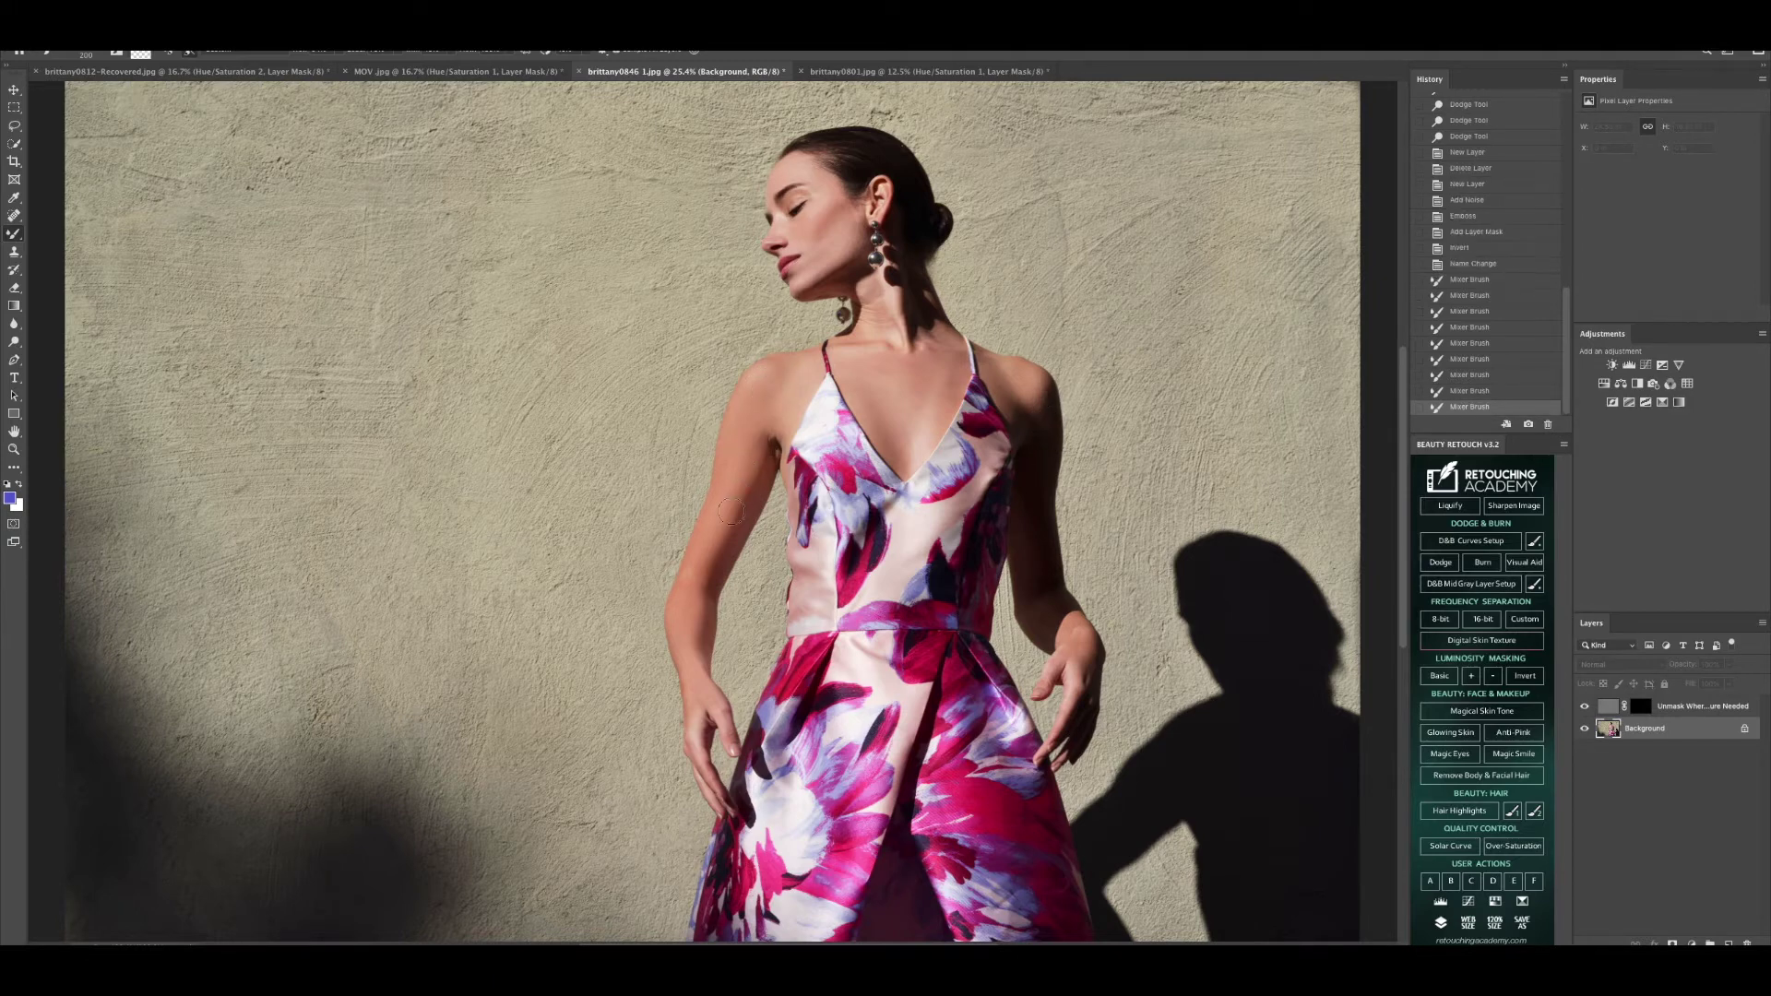
pyautogui.moveTo(721, 557); pyautogui.dragTo(738, 565)
pyautogui.moveTo(696, 625); pyautogui.dragTo(695, 675)
# Step: Reduce the Mixer Brush and blend the skin tones on the face and neck
pyautogui.press('[')
pyautogui.press('[')
pyautogui.moveTo(804, 284)
pyautogui.mouseDown()
pyautogui.moveTo(859, 236)
pyautogui.moveTo(815, 253)
pyautogui.moveTo(839, 210)
pyautogui.moveTo(813, 237)
pyautogui.moveTo(835, 210)
pyautogui.moveTo(787, 232)
pyautogui.moveTo(819, 182)
pyautogui.mouseUp()
pyautogui.click(837, 210)
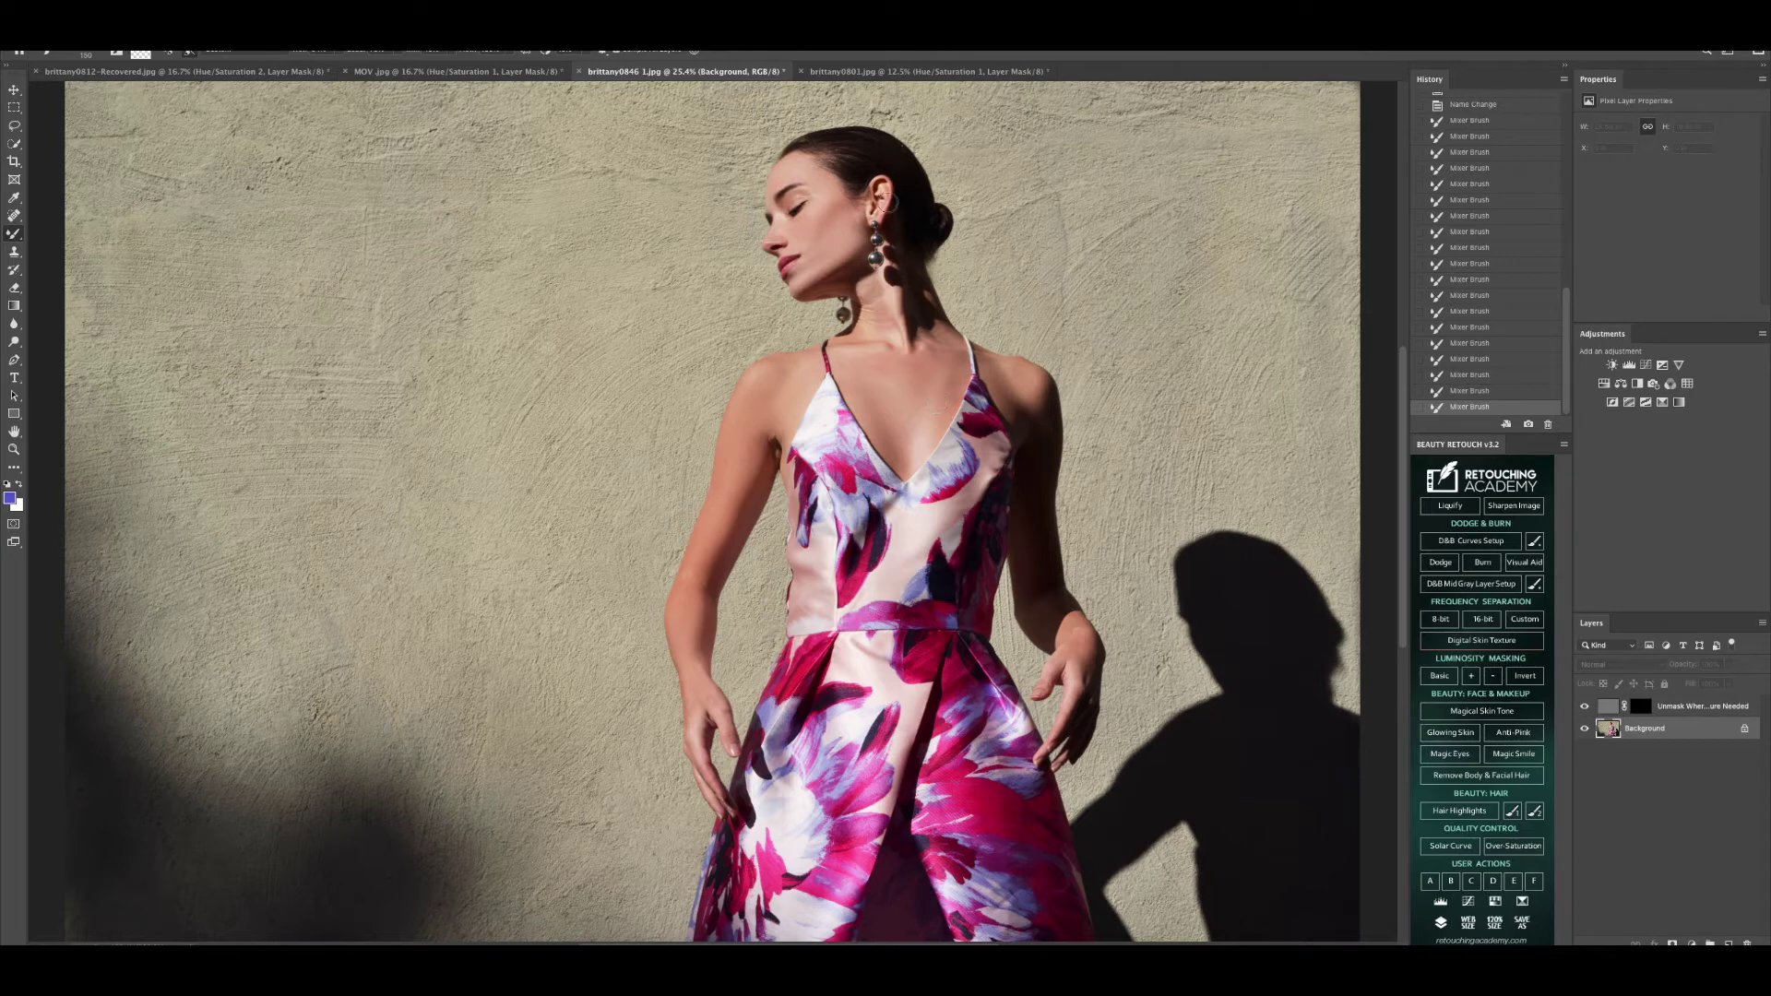
pyautogui.moveTo(883, 327); pyautogui.dragTo(875, 320)
# Step: Compare the portrait before and after the latest Mixer Brush strokes, and restore the newest state
pyautogui.click(1475, 360)
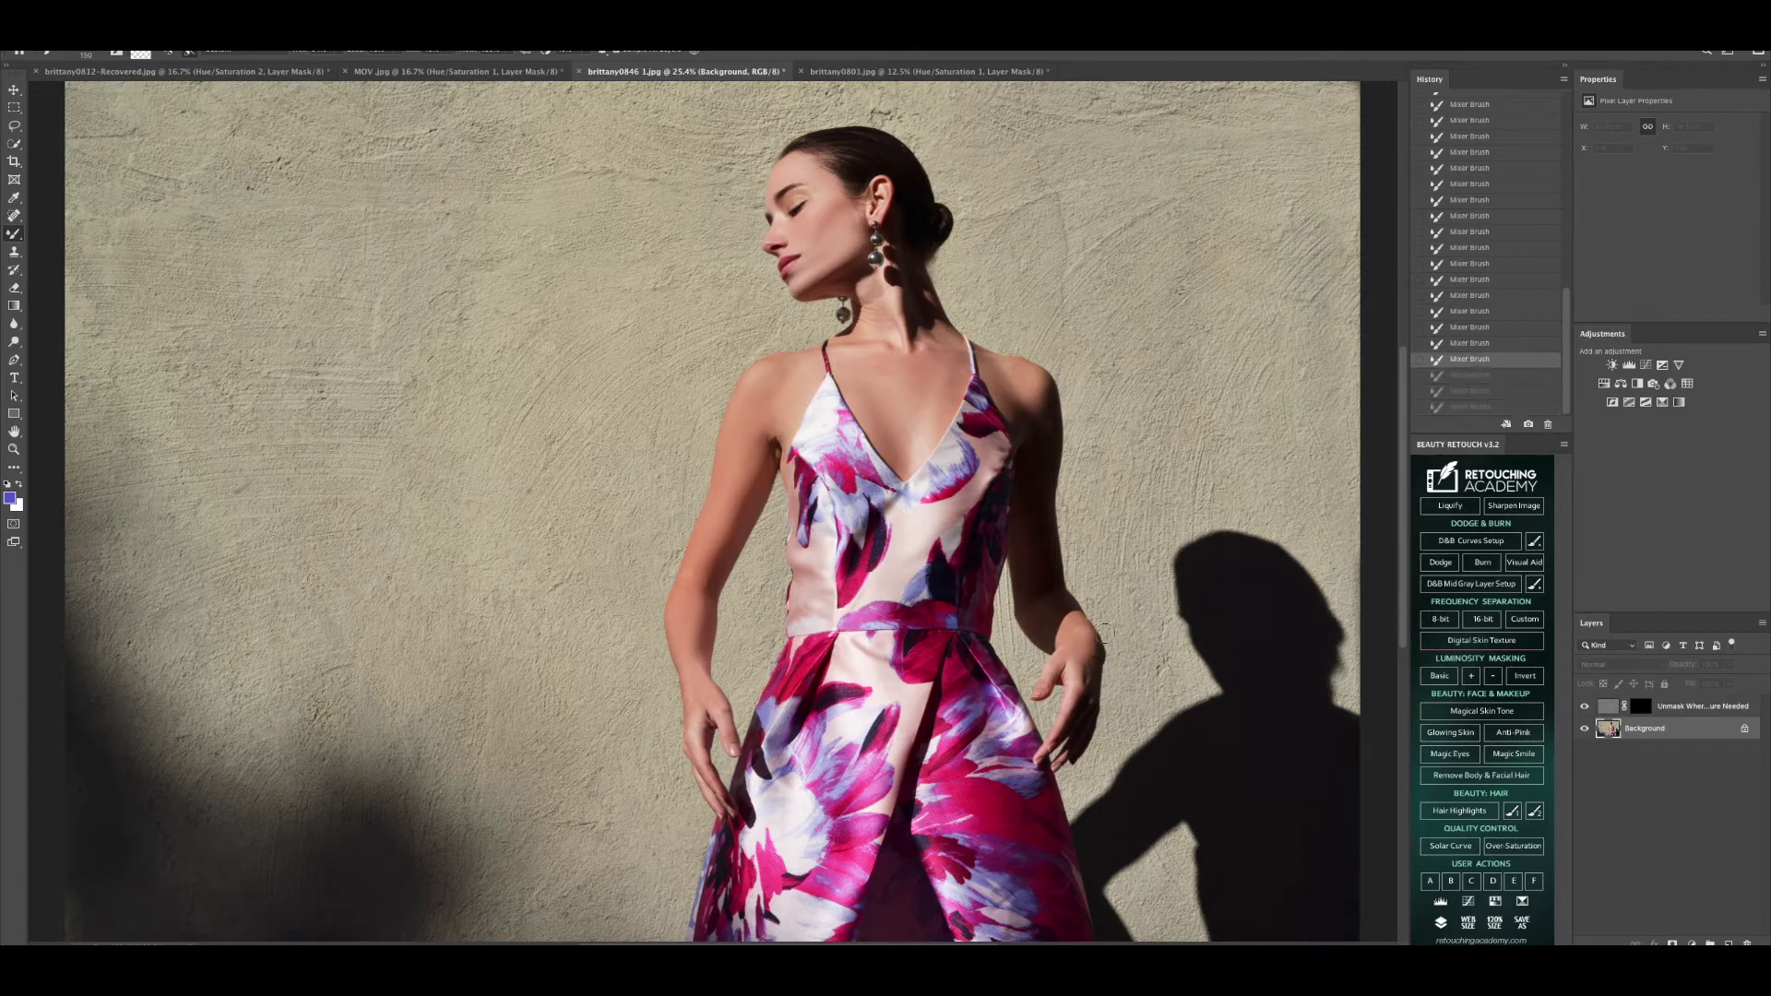
pyautogui.hotkey('ctrl', 'shift', 'z')
pyautogui.hotkey('ctrl', 'shift', 'z')
pyautogui.hotkey('ctrl', 'shift', 'z')
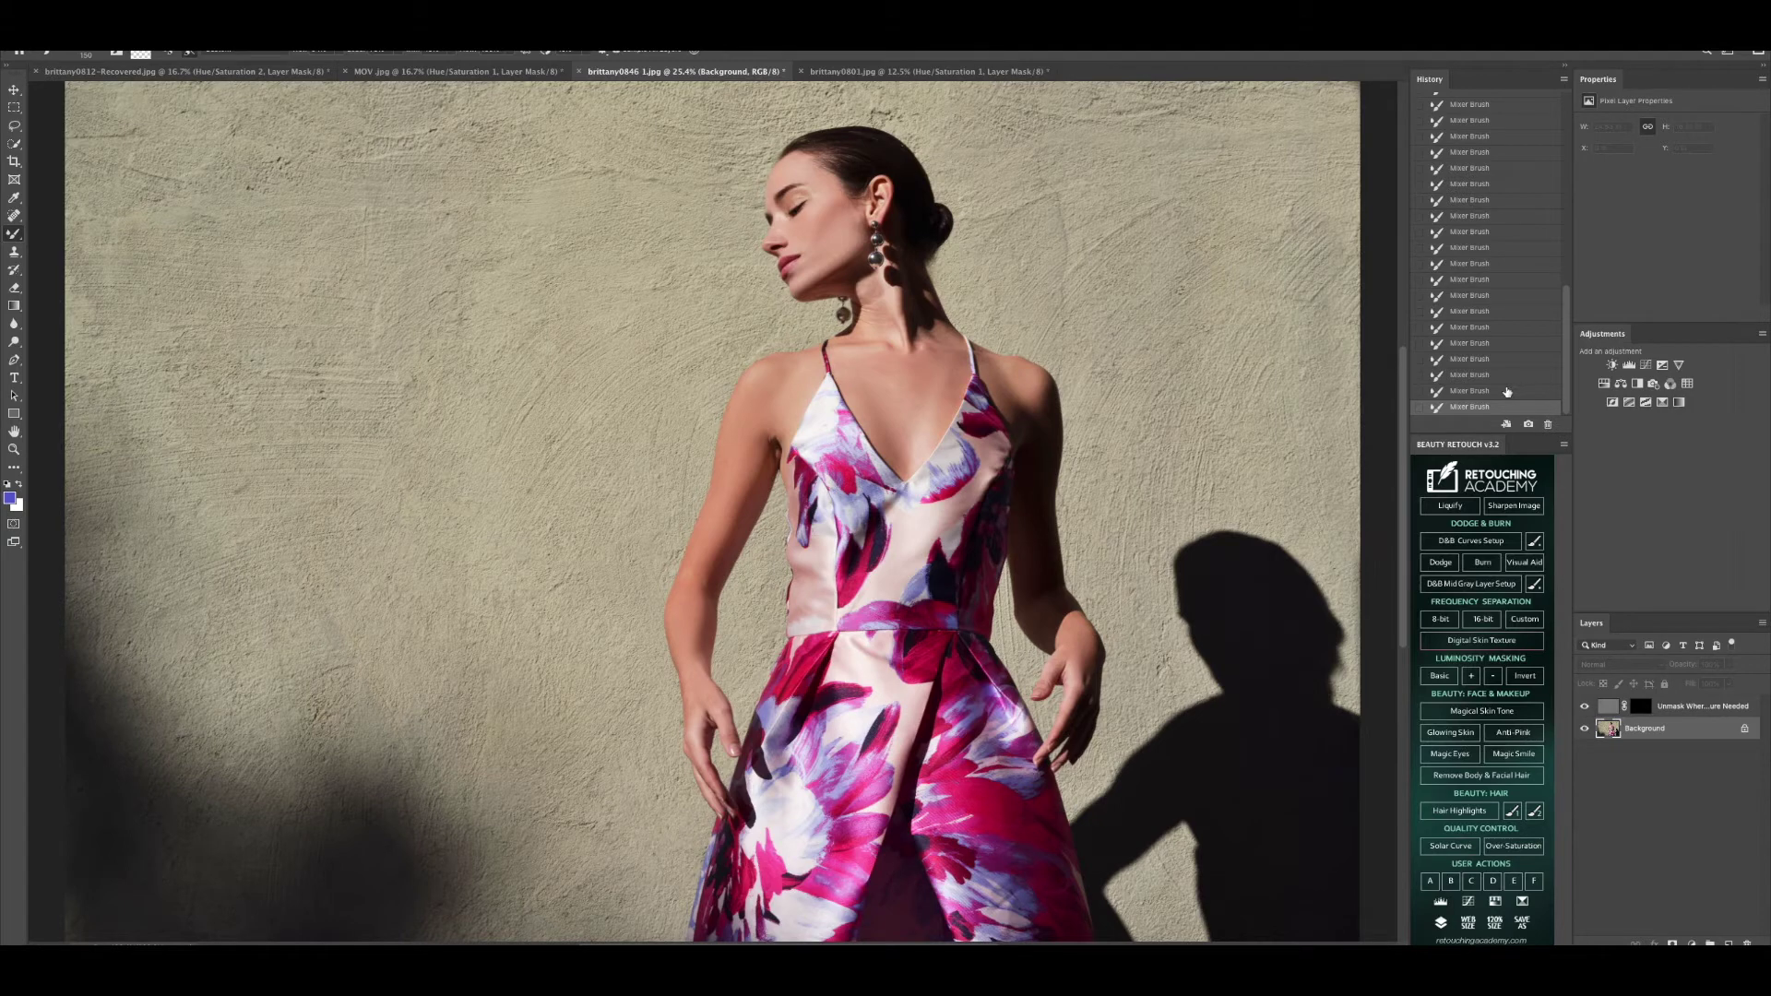
pyautogui.hotkey('ctrl', 'z')
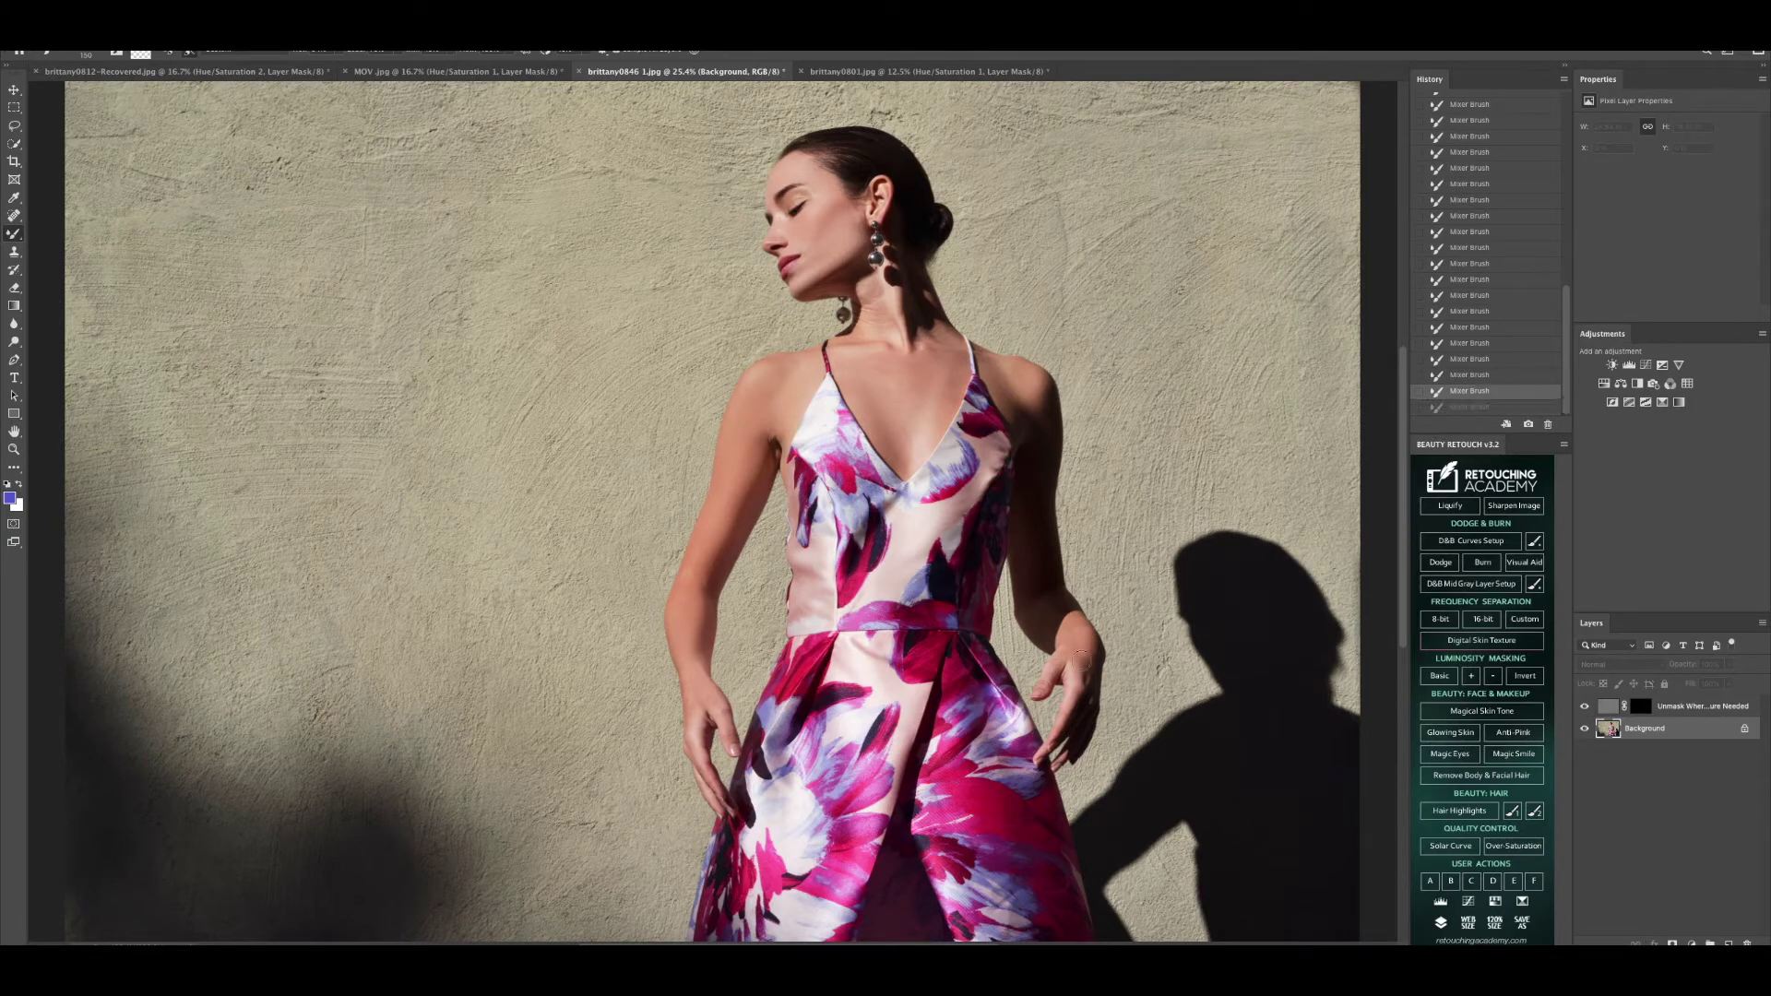
pyautogui.hotkey('ctrl', 'shift', 'z')
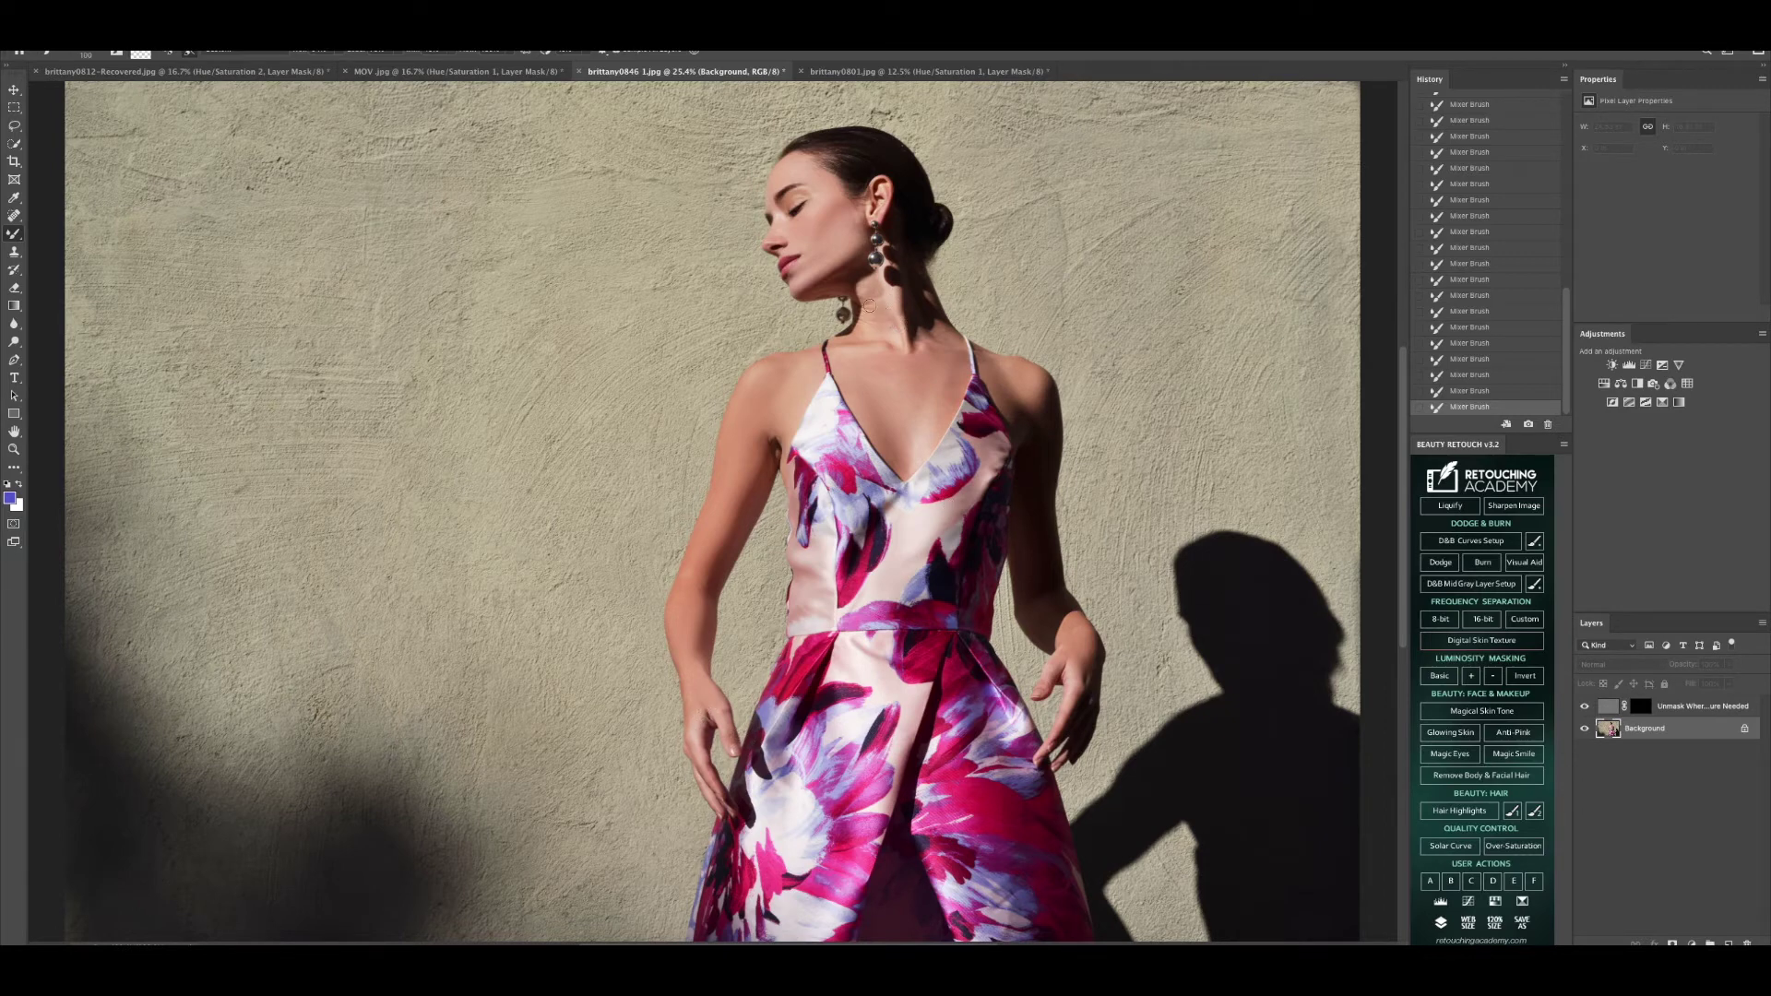
# Step: Shrink the Mixer Brush further and examine the blended skin across the whole portrait
pyautogui.press('[')
pyautogui.press('[')
pyautogui.press('[')
pyautogui.press('[')
pyautogui.press('[')
pyautogui.press('[')
pyautogui.press('[')
pyautogui.click(14, 449)
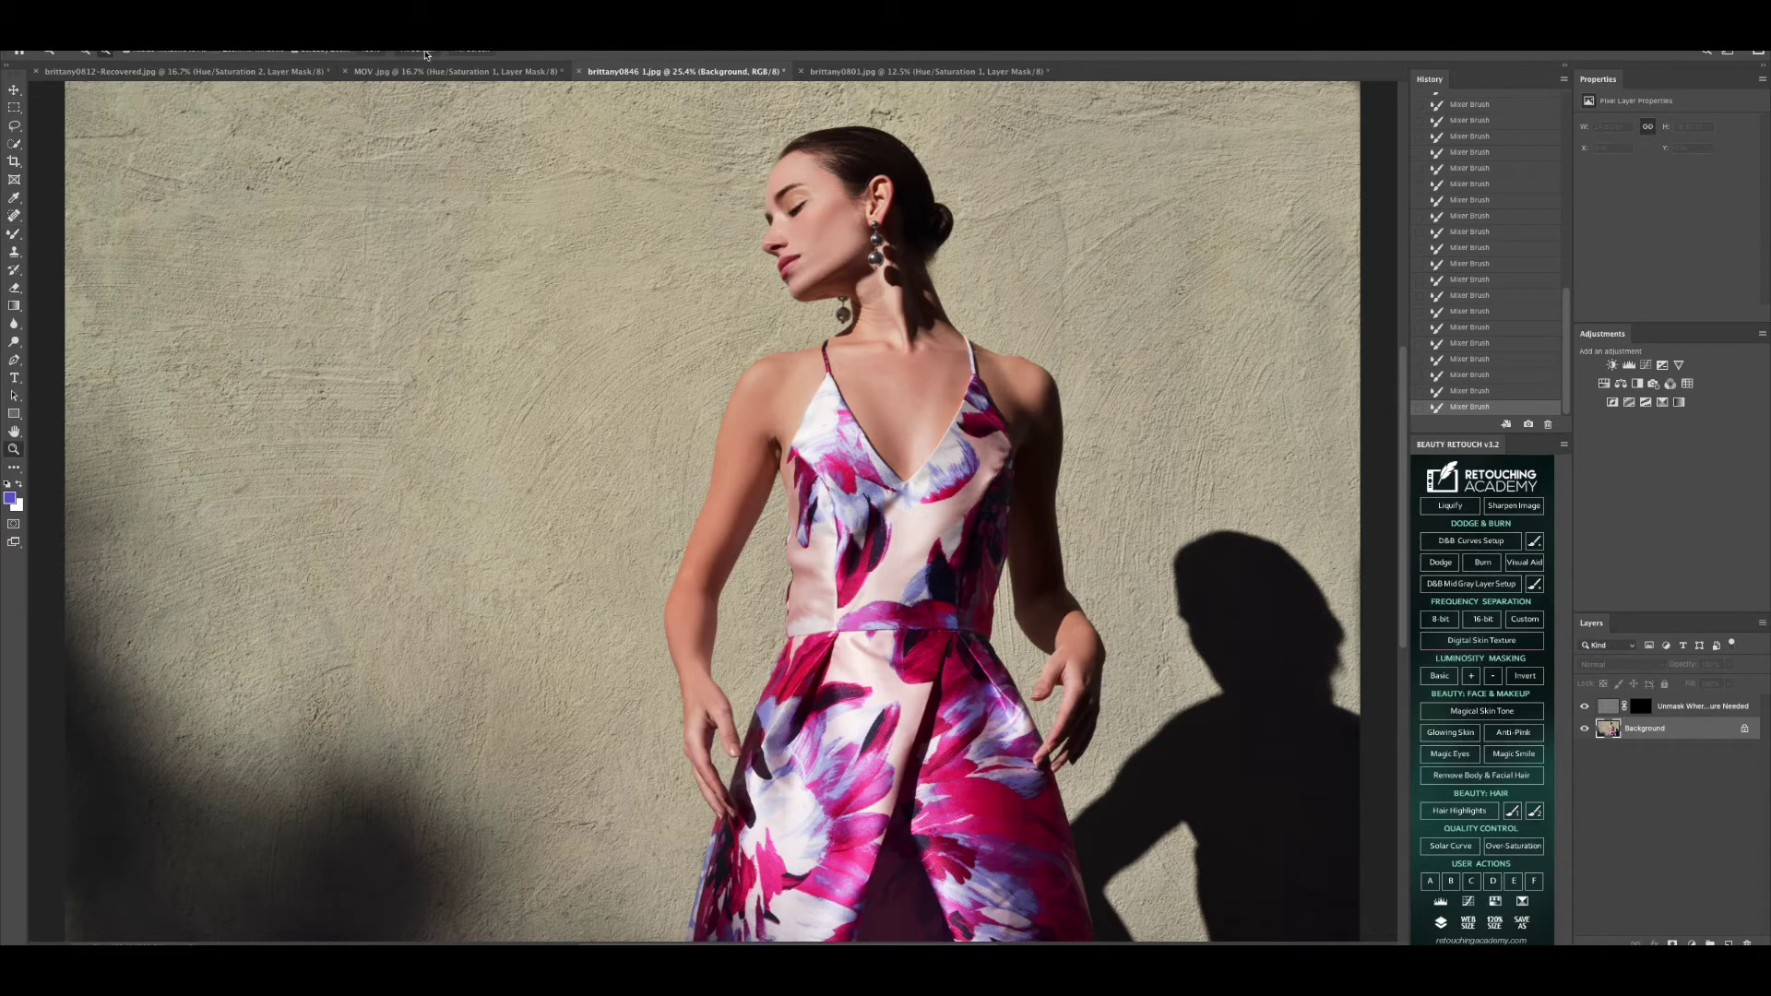
pyautogui.keyDown('alt'); pyautogui.click(788, 423); pyautogui.keyUp('alt')
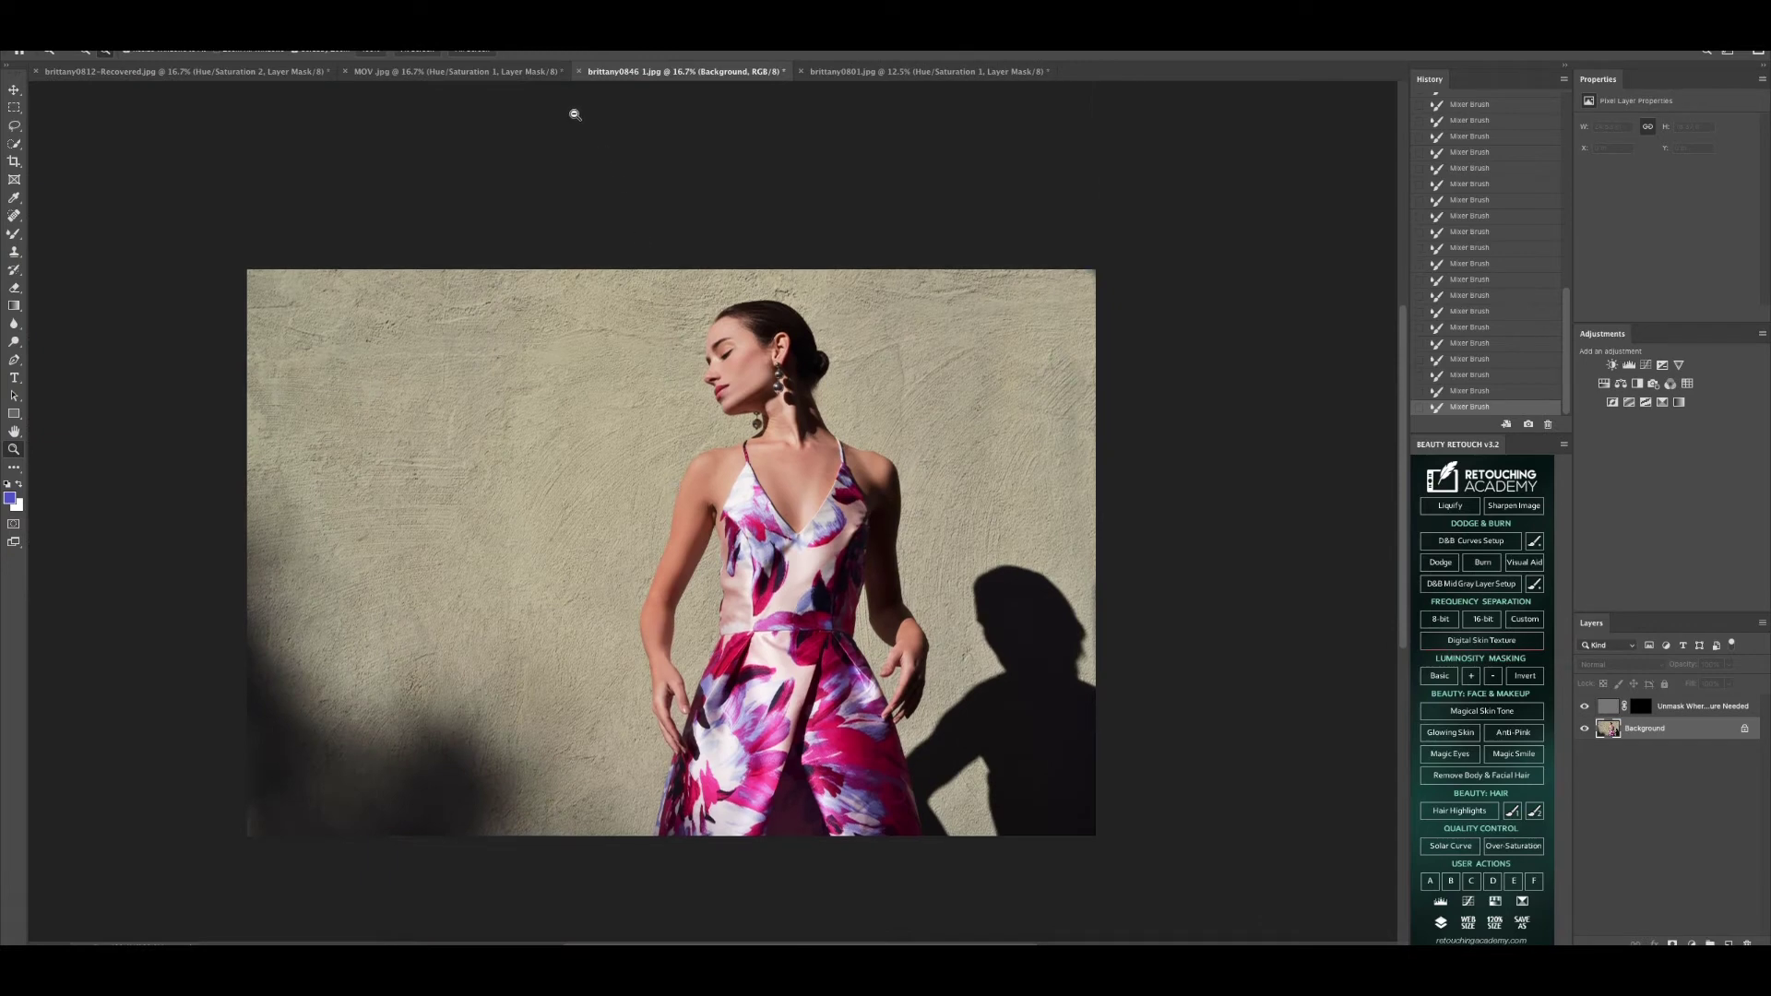
pyautogui.click(550, 228)
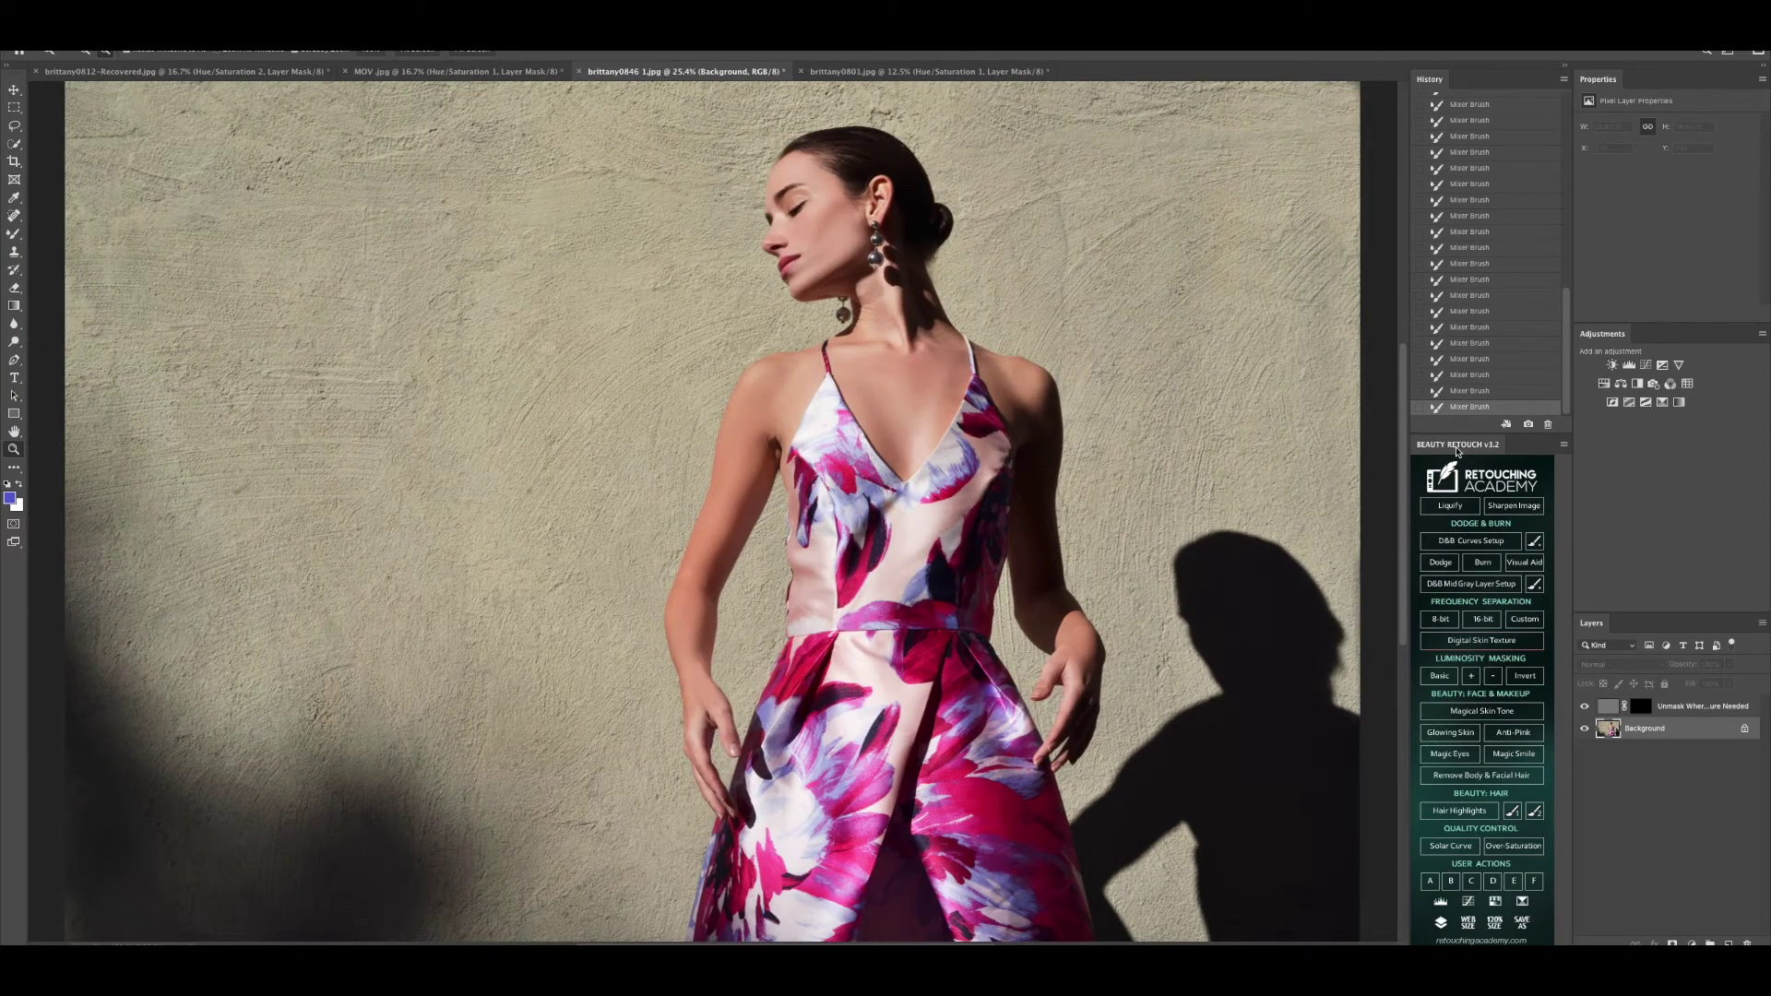
# Step: Darken parts of the face around the eye and cheek with the Burn tool
pyautogui.moveTo(14, 342); pyautogui.dragTo(14, 343)
pyautogui.click(74, 359)
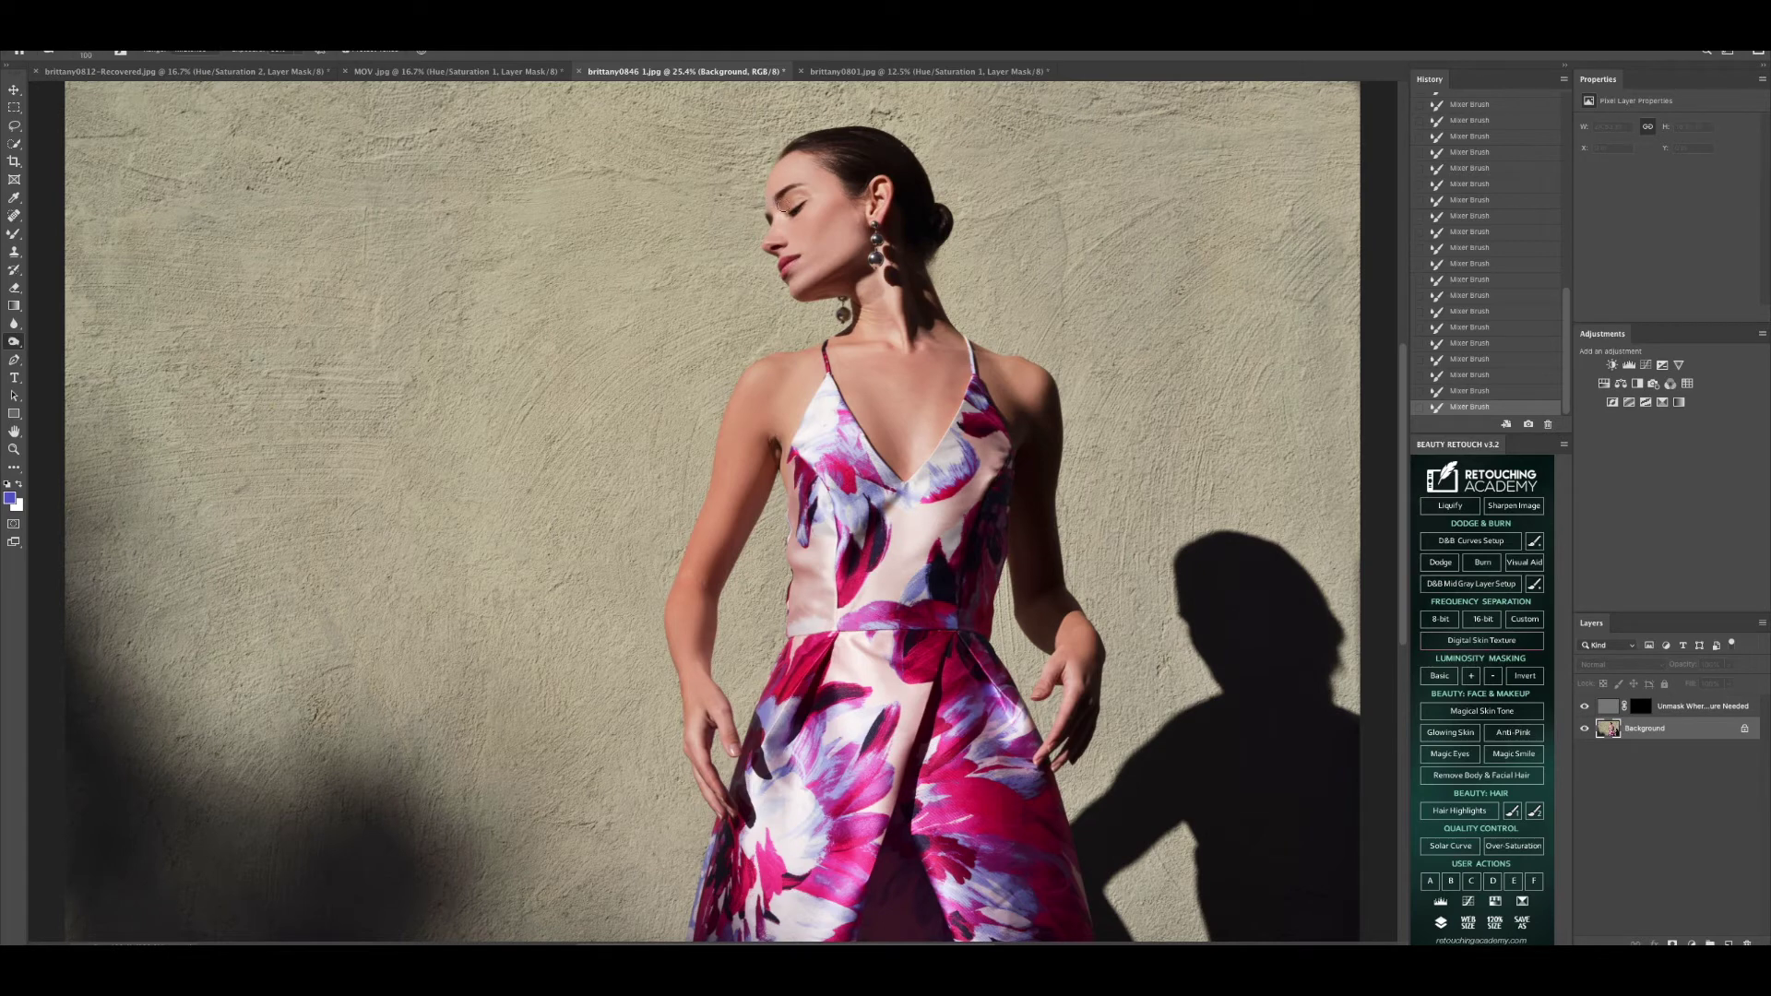
pyautogui.moveTo(790, 205); pyautogui.dragTo(850, 214)
pyautogui.click(13, 449)
pyautogui.moveTo(793, 473); pyautogui.dragTo(818, 473)
pyautogui.keyDown('alt'); pyautogui.click(818, 473); pyautogui.keyUp('alt')
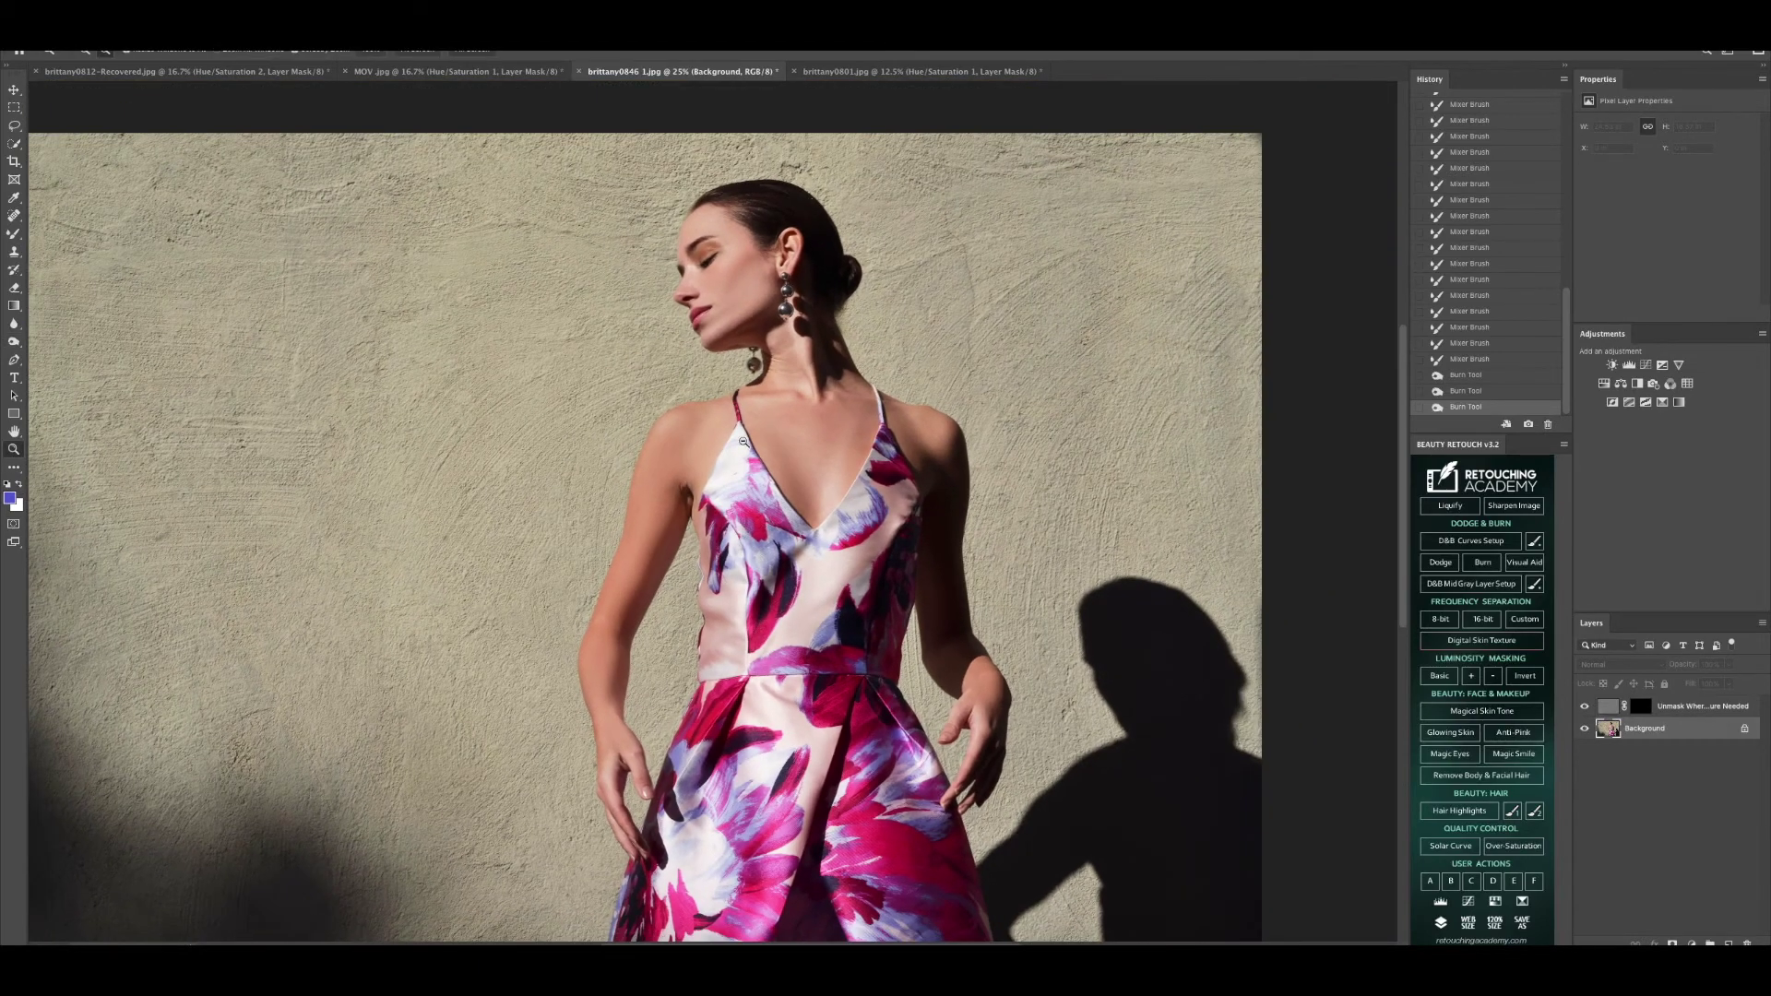
pyautogui.keyDown('alt'); pyautogui.click(646, 526); pyautogui.keyUp('alt')
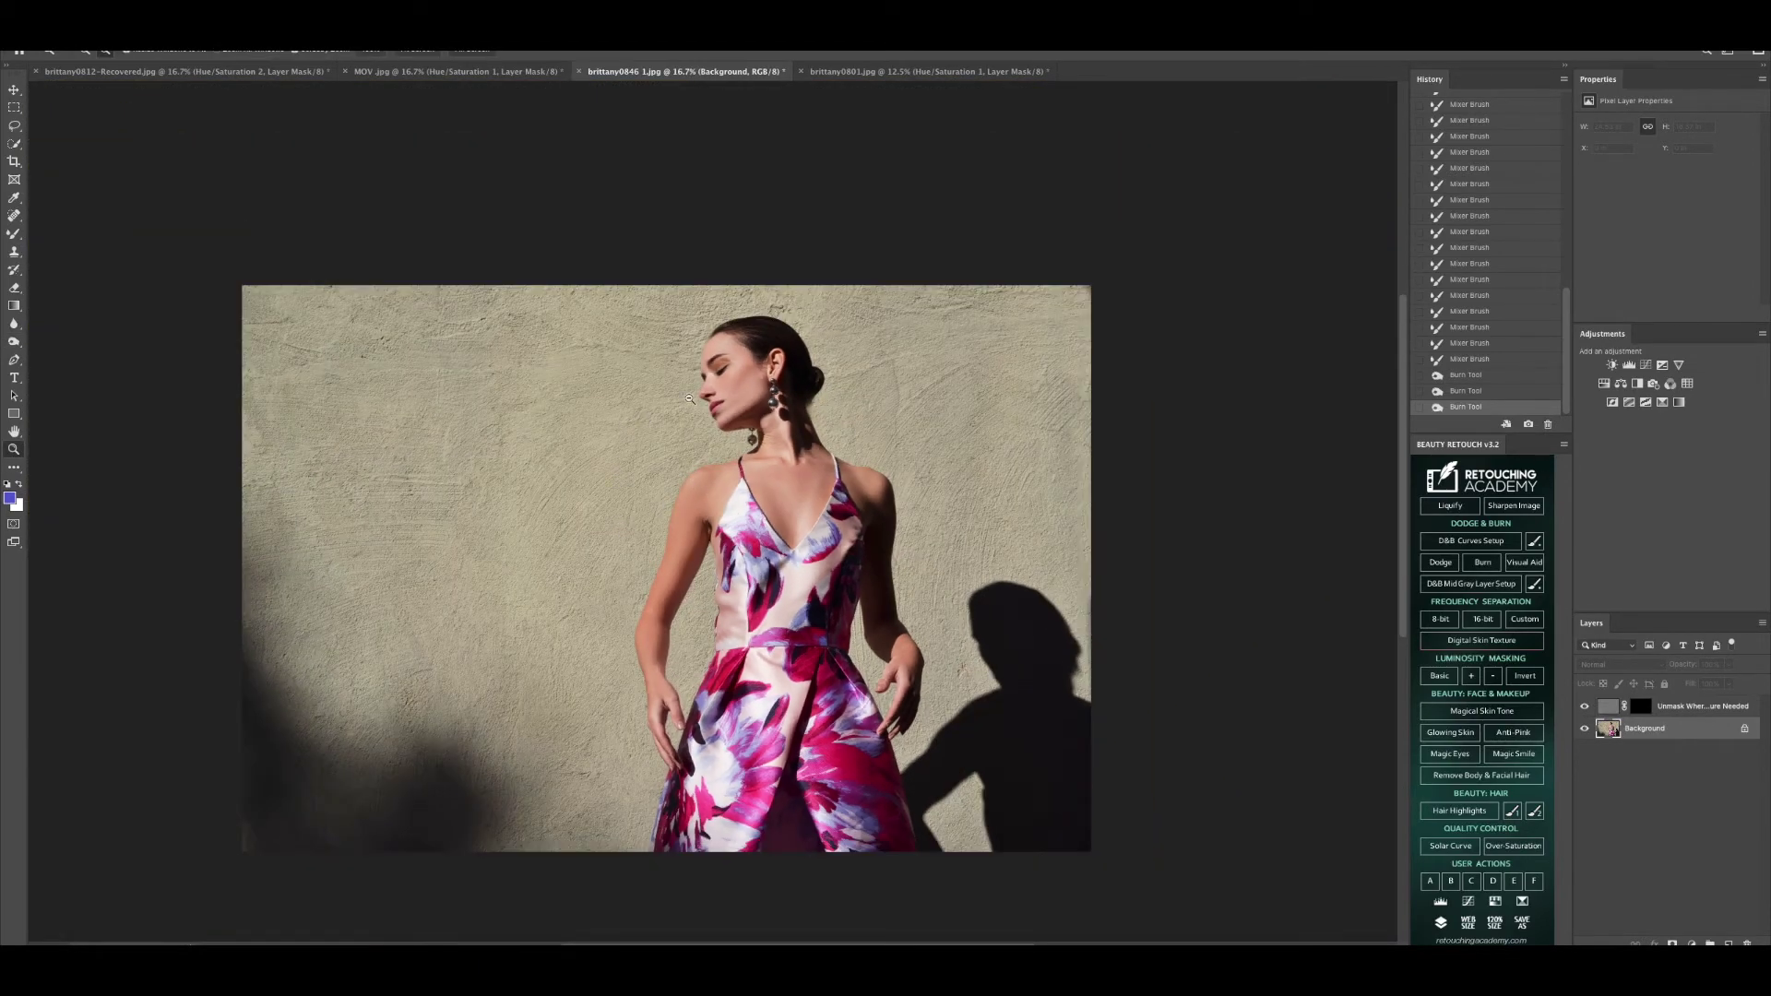
# Step: Enlarge the Mixer Brush and try to blend the shimmering eyeshadow on the eyelid and the skin beside the eye
pyautogui.click(369, 49)
pyautogui.scroll(5, 839, 318)
pyautogui.scroll(3, 839, 318)
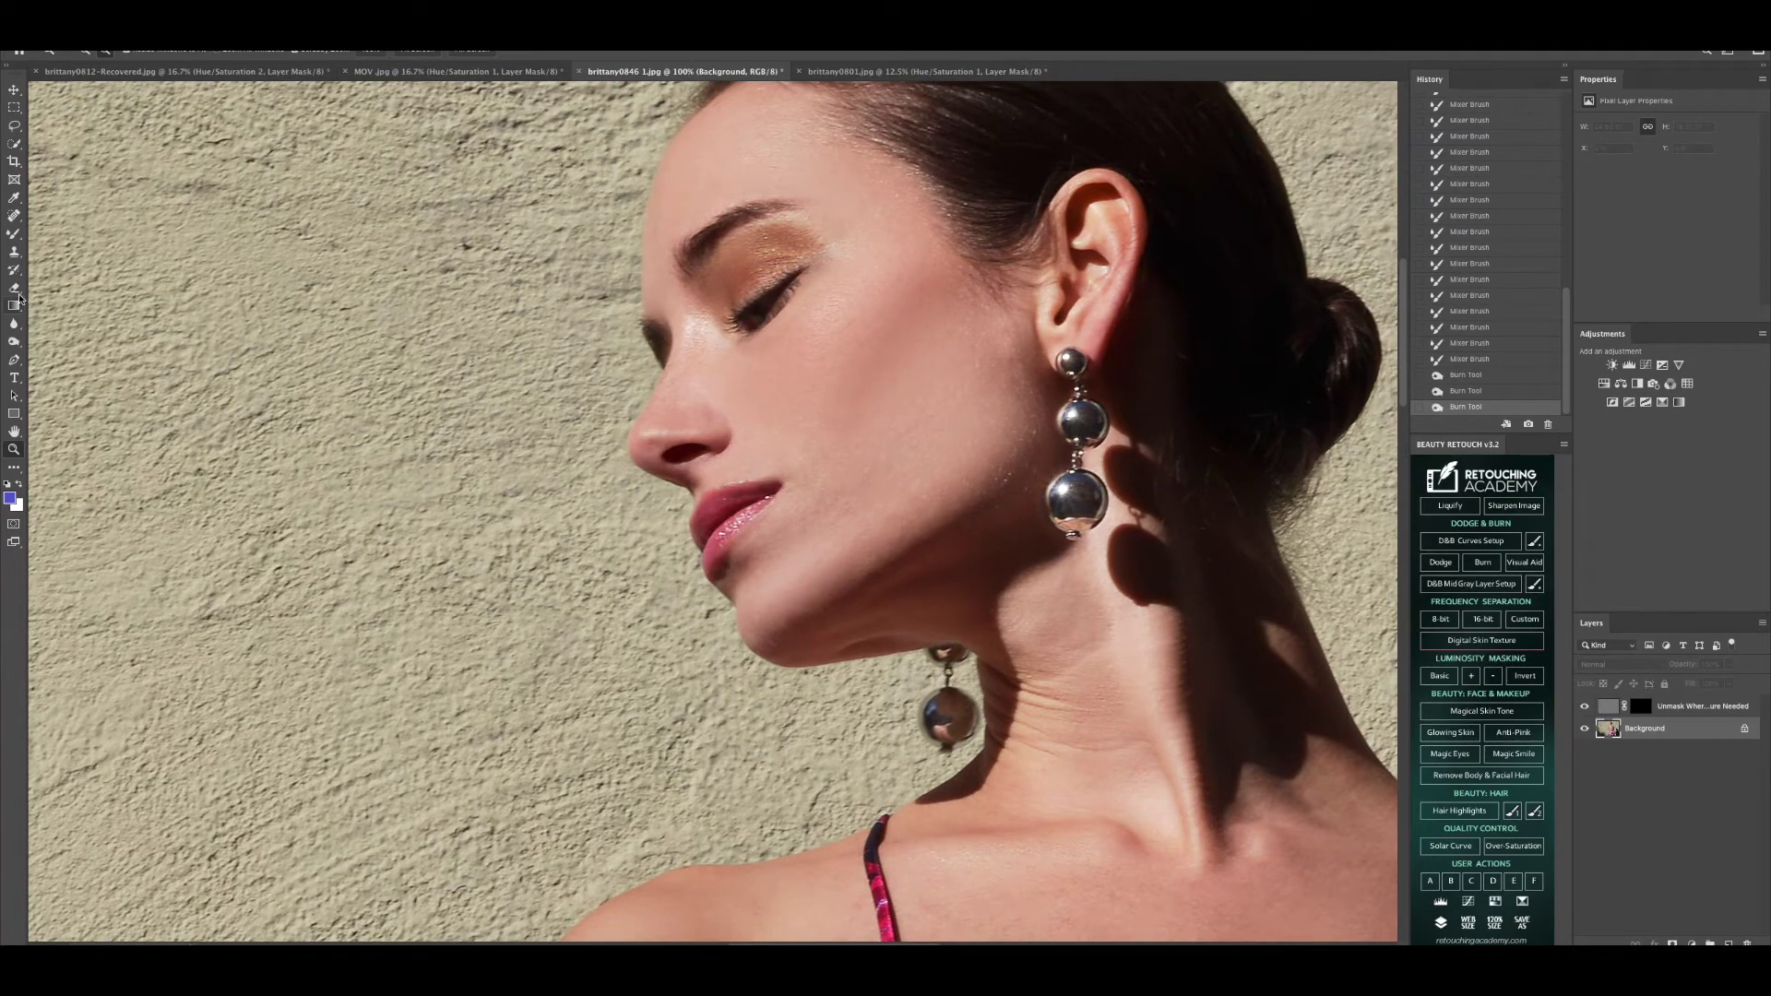
pyautogui.click(12, 235)
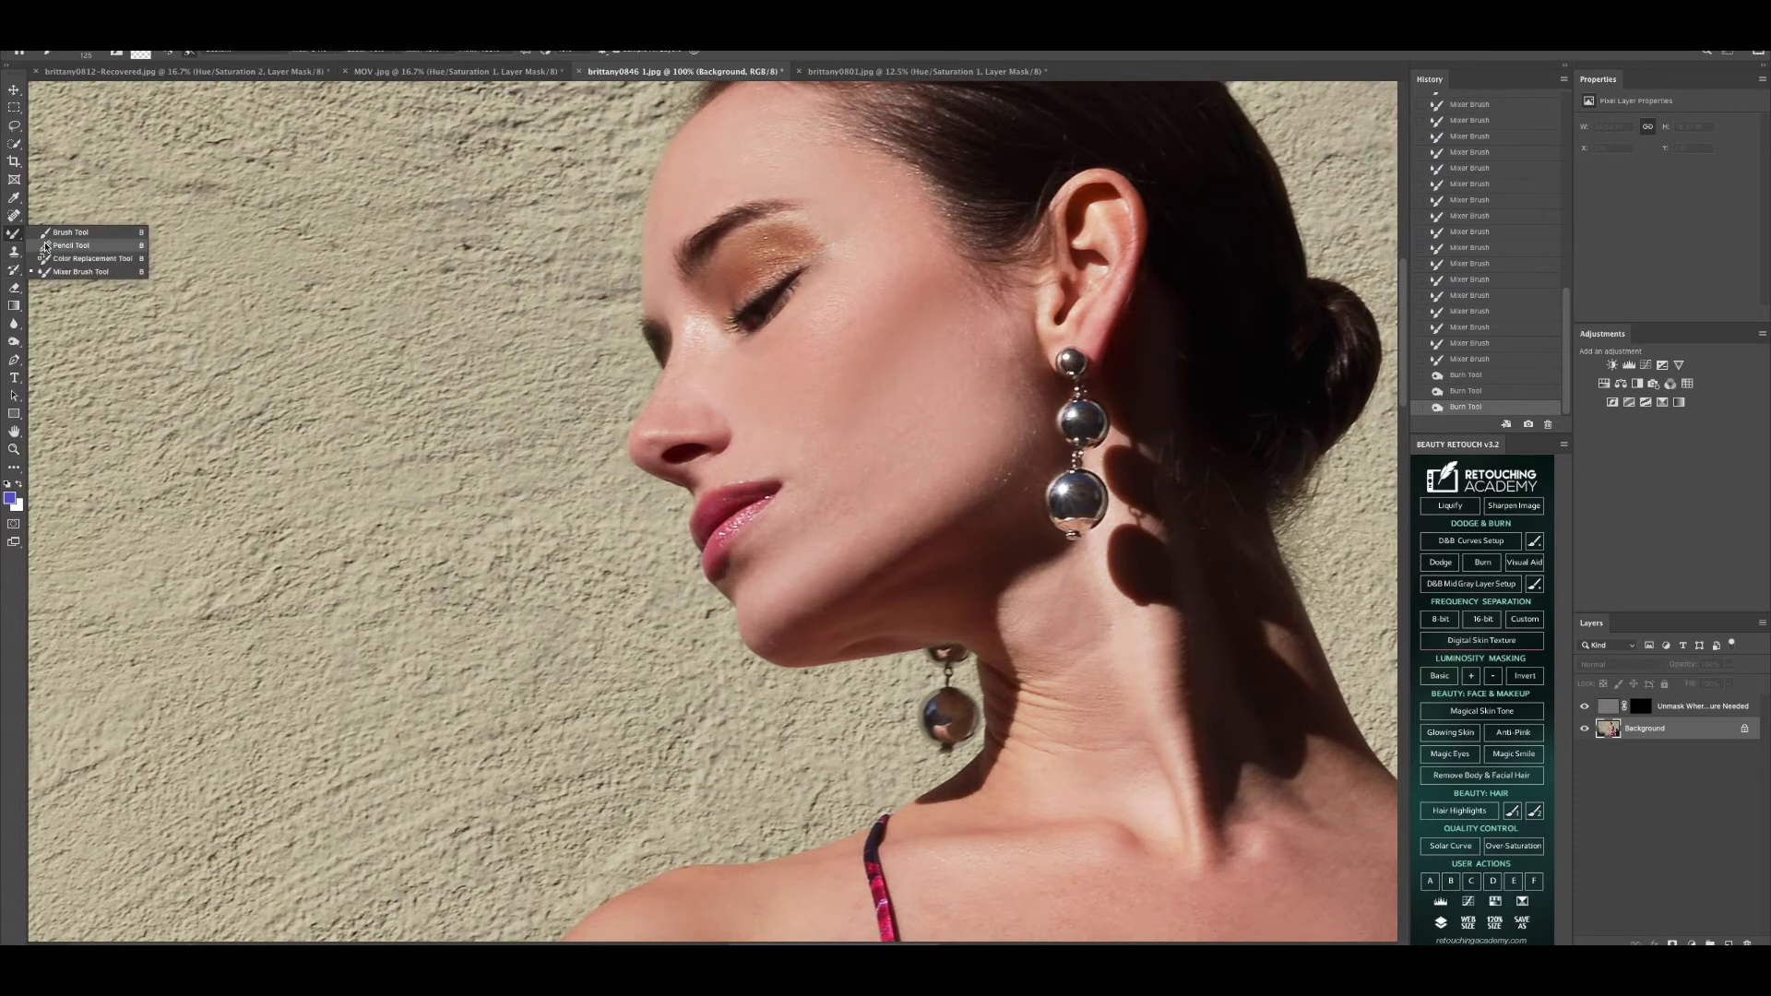
pyautogui.click(14, 252)
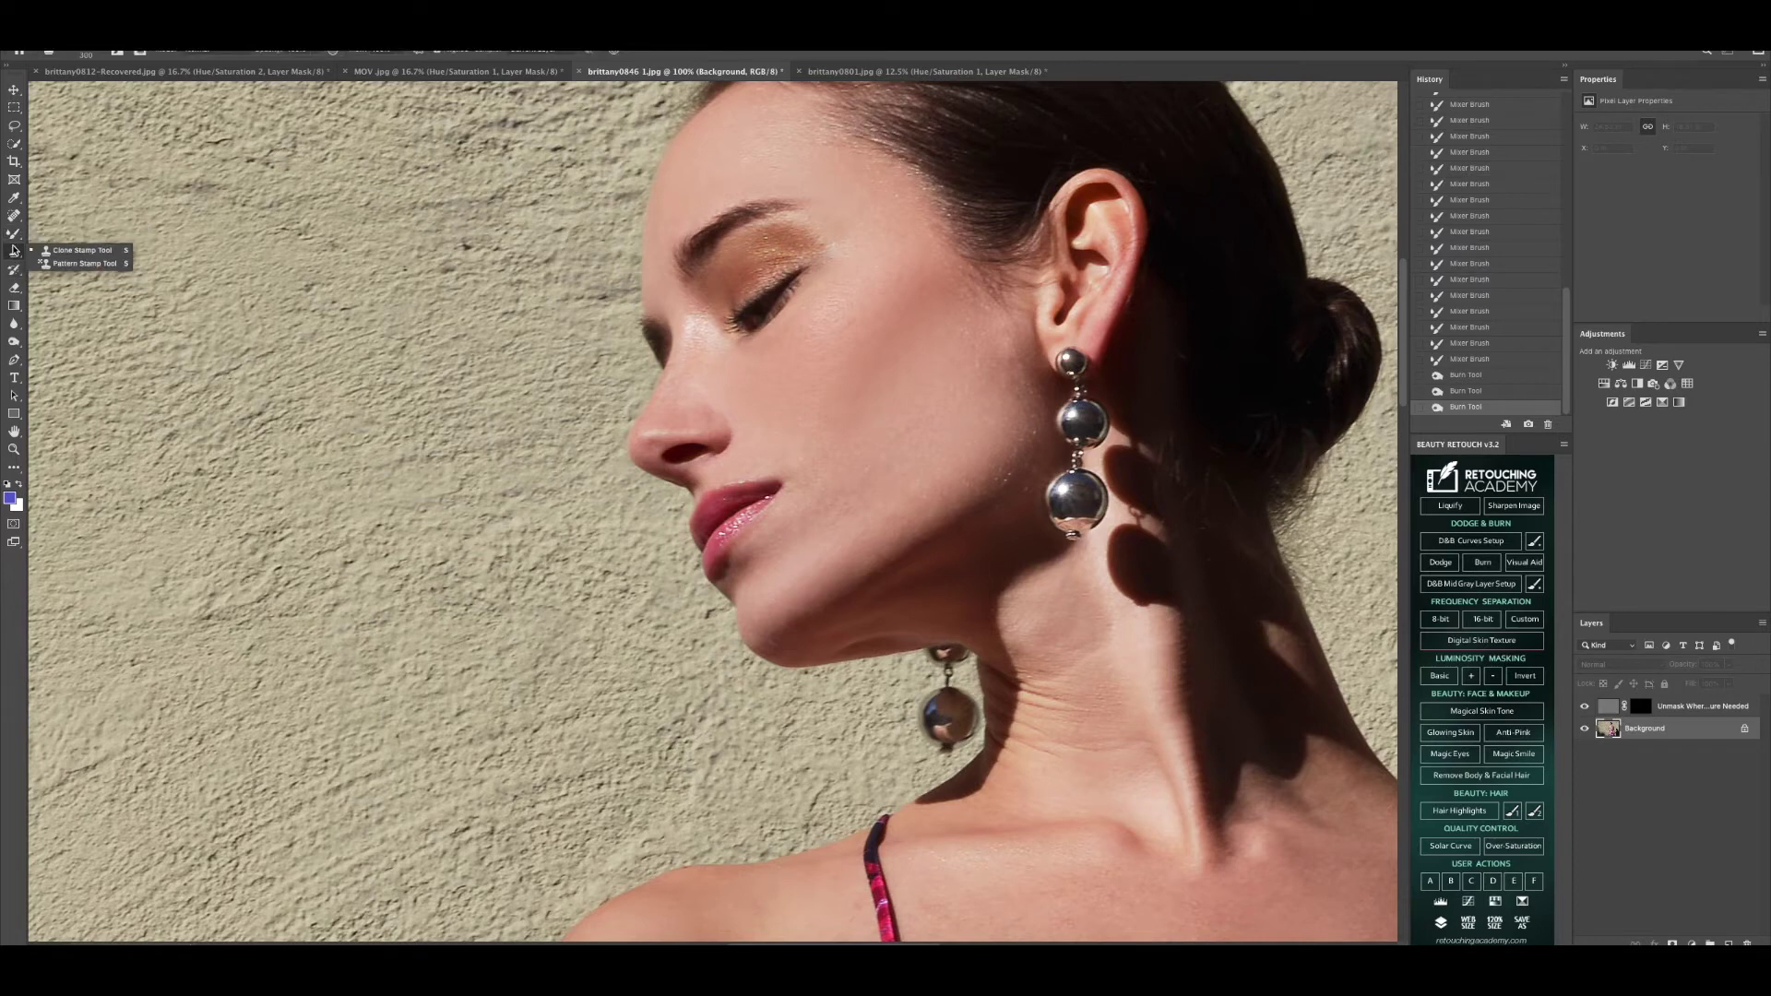
pyautogui.click(15, 216)
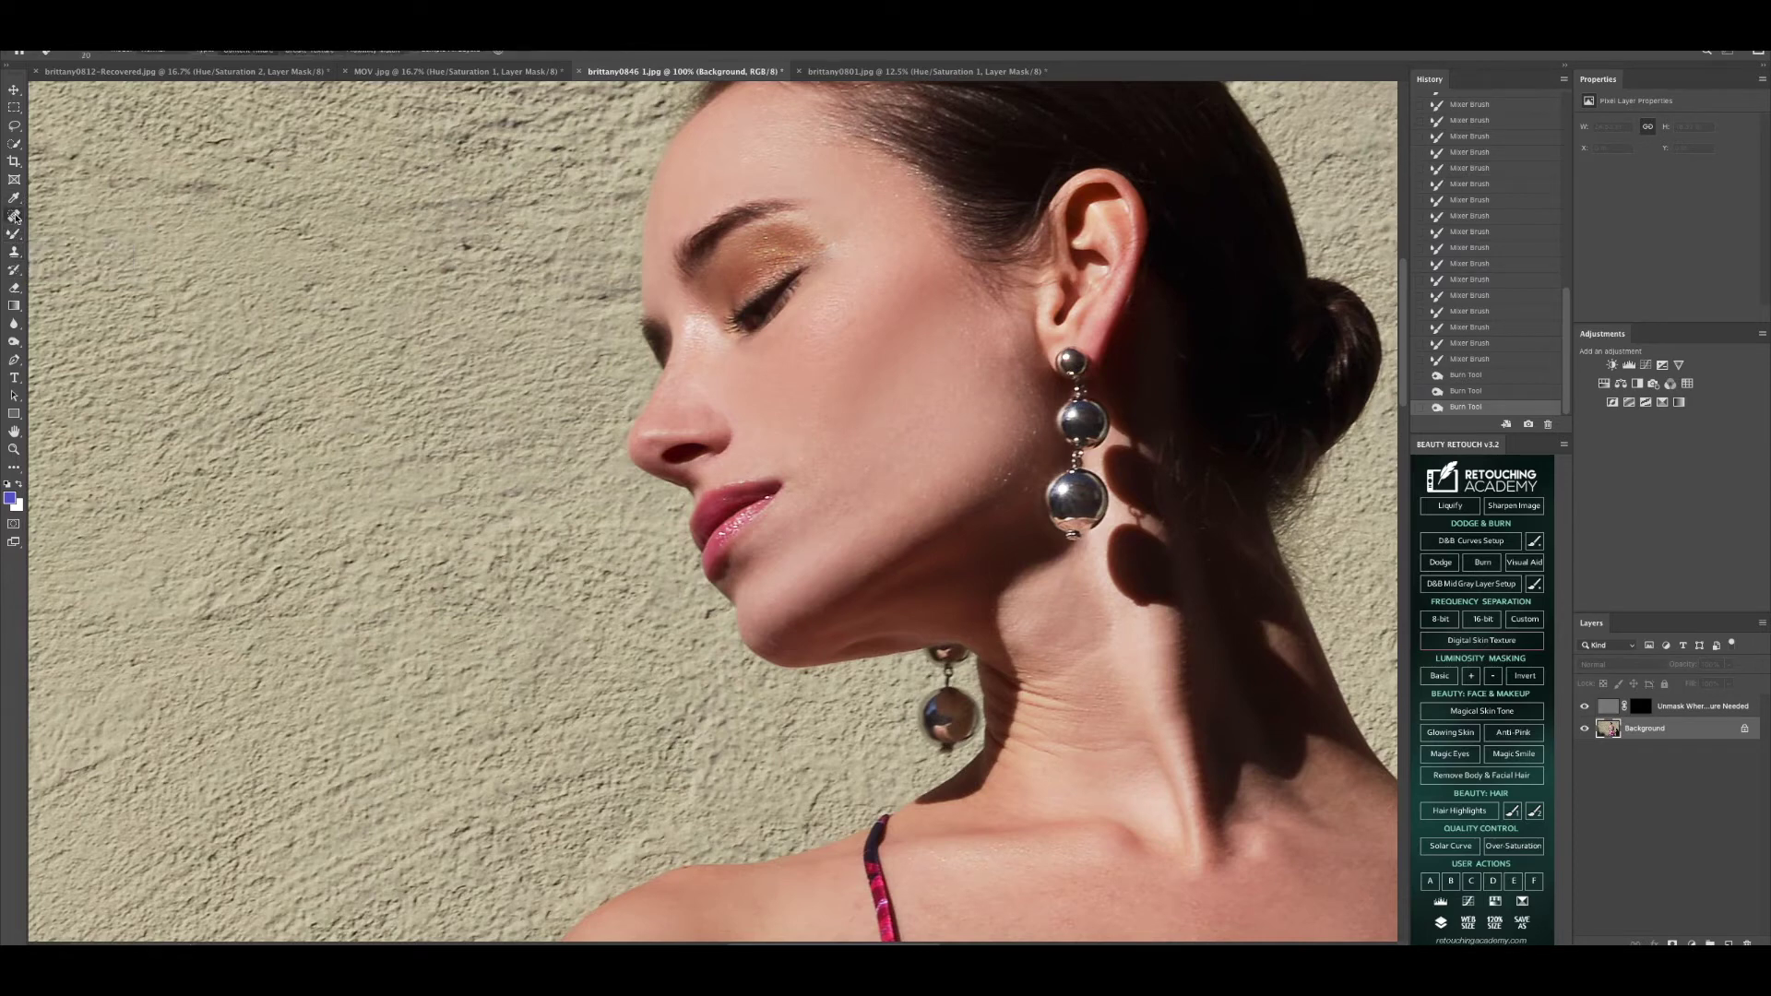
pyautogui.click(15, 234)
pyautogui.press(']')
pyautogui.moveTo(807, 235); pyautogui.dragTo(819, 274)
pyautogui.moveTo(712, 316); pyautogui.dragTo(738, 300)
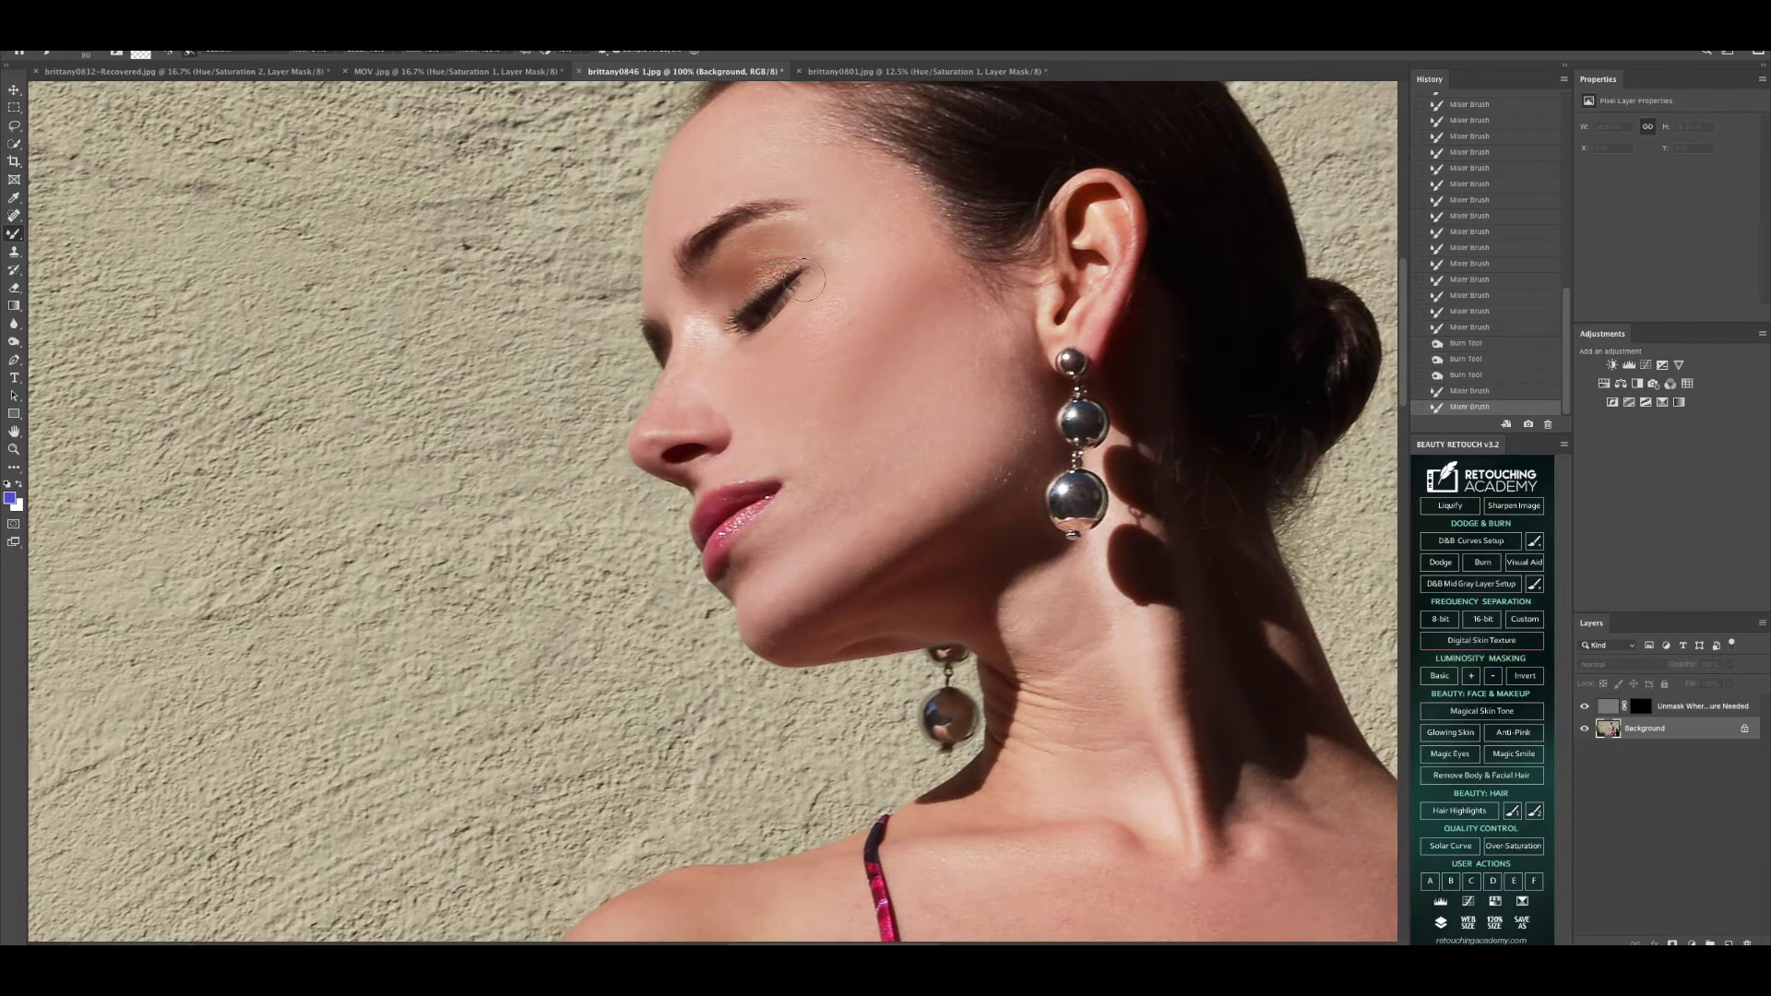
# Step: Revert the eye area's Mixer Brush and Burn strokes to the last Mixer Brush state before them
pyautogui.click(1498, 376)
pyautogui.click(1495, 344)
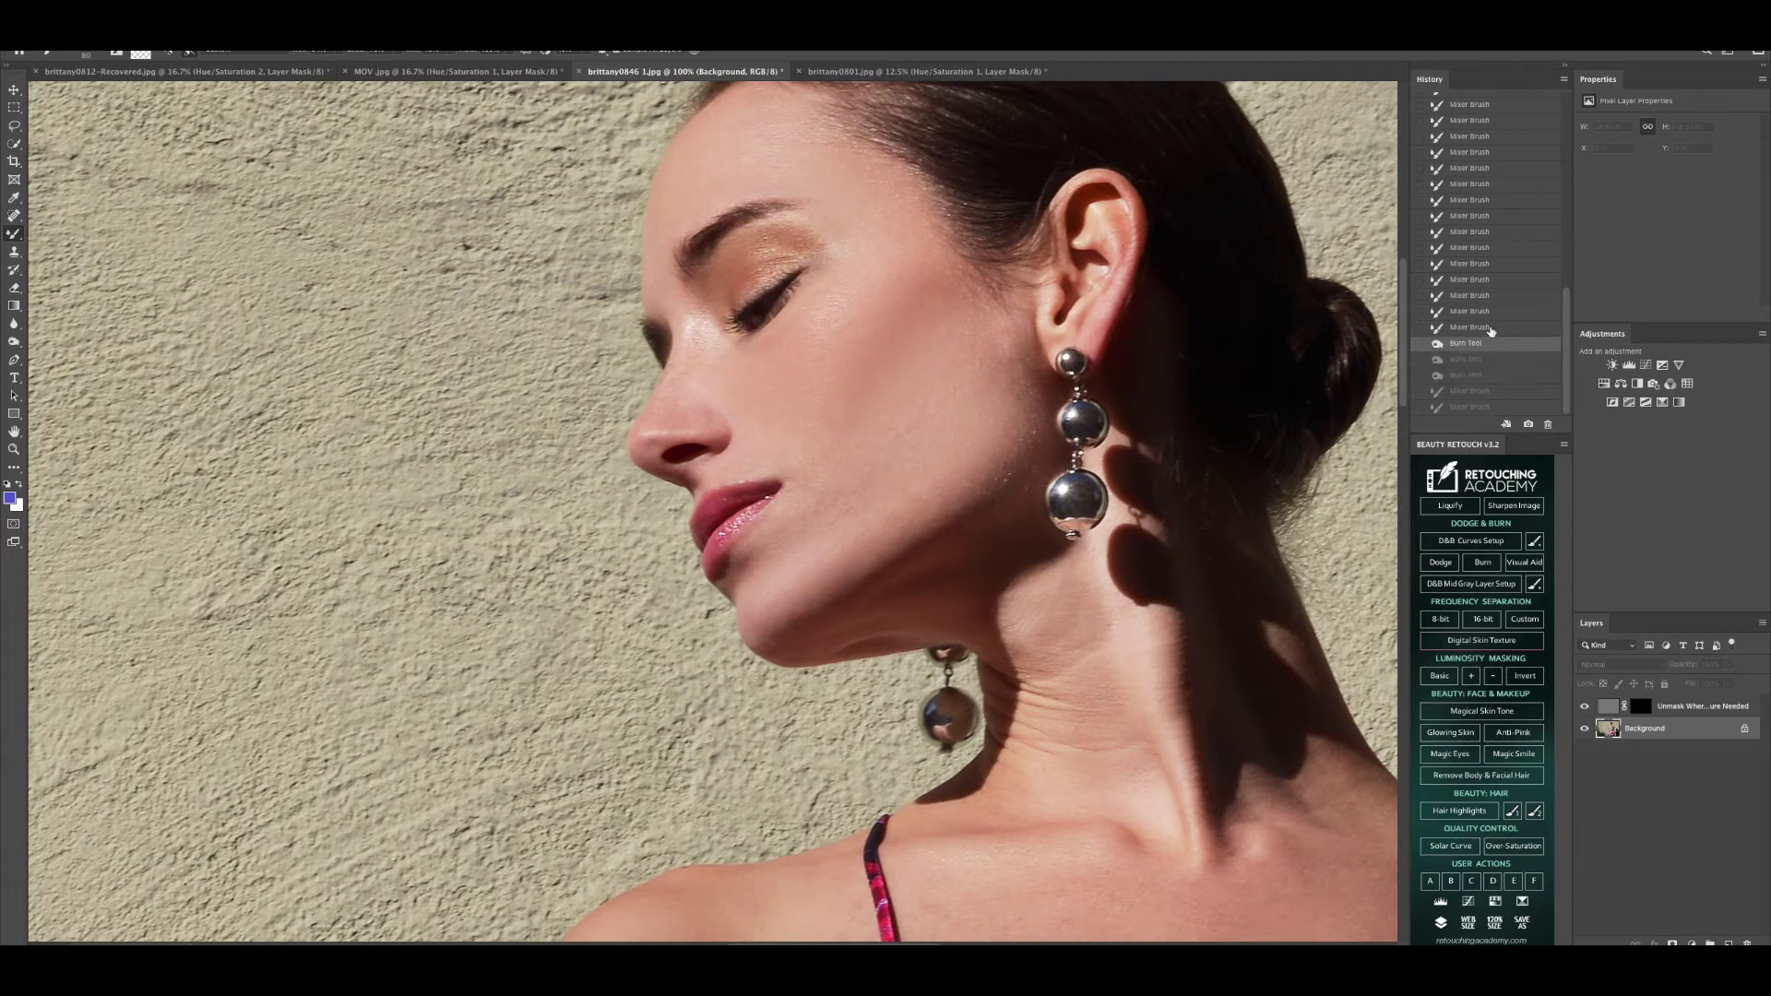
pyautogui.click(1490, 328)
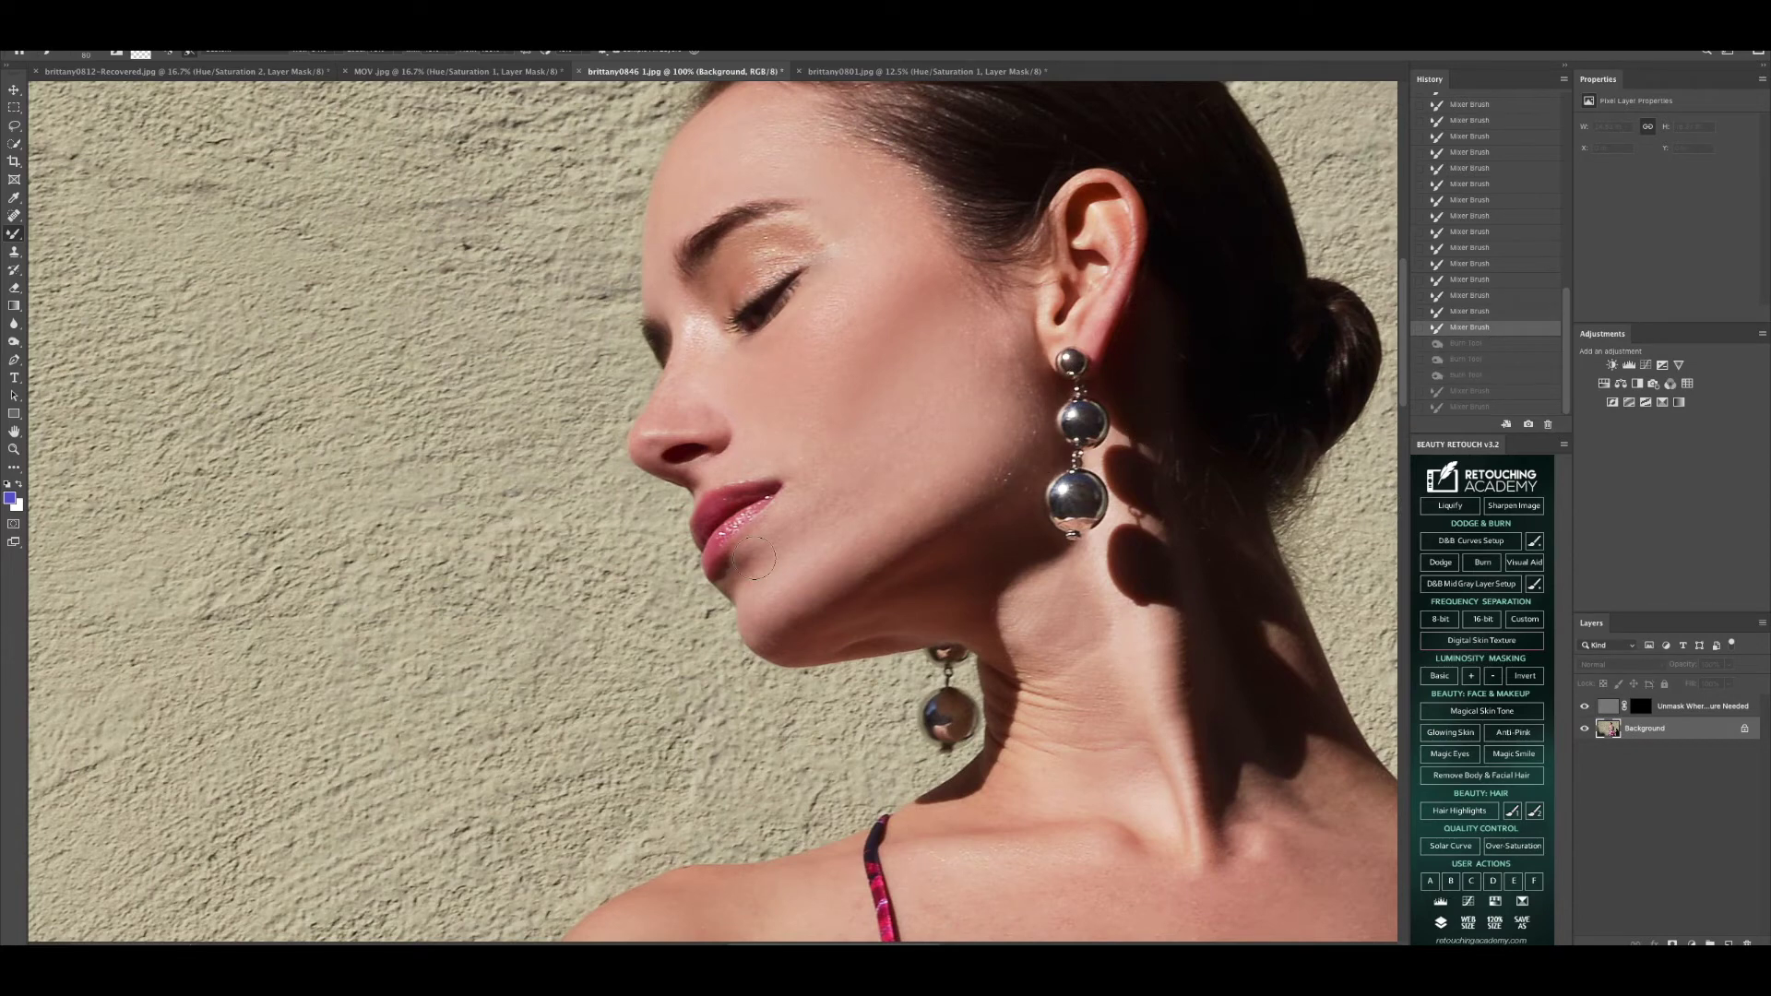
# Step: Shrink the Burn tool and darken the eyelid and eyebrow area of the face
pyautogui.click(12, 340)
pyautogui.press('[')
pyautogui.moveTo(710, 281)
pyautogui.mouseDown()
pyautogui.moveTo(687, 259)
pyautogui.moveTo(792, 211)
pyautogui.mouseUp()
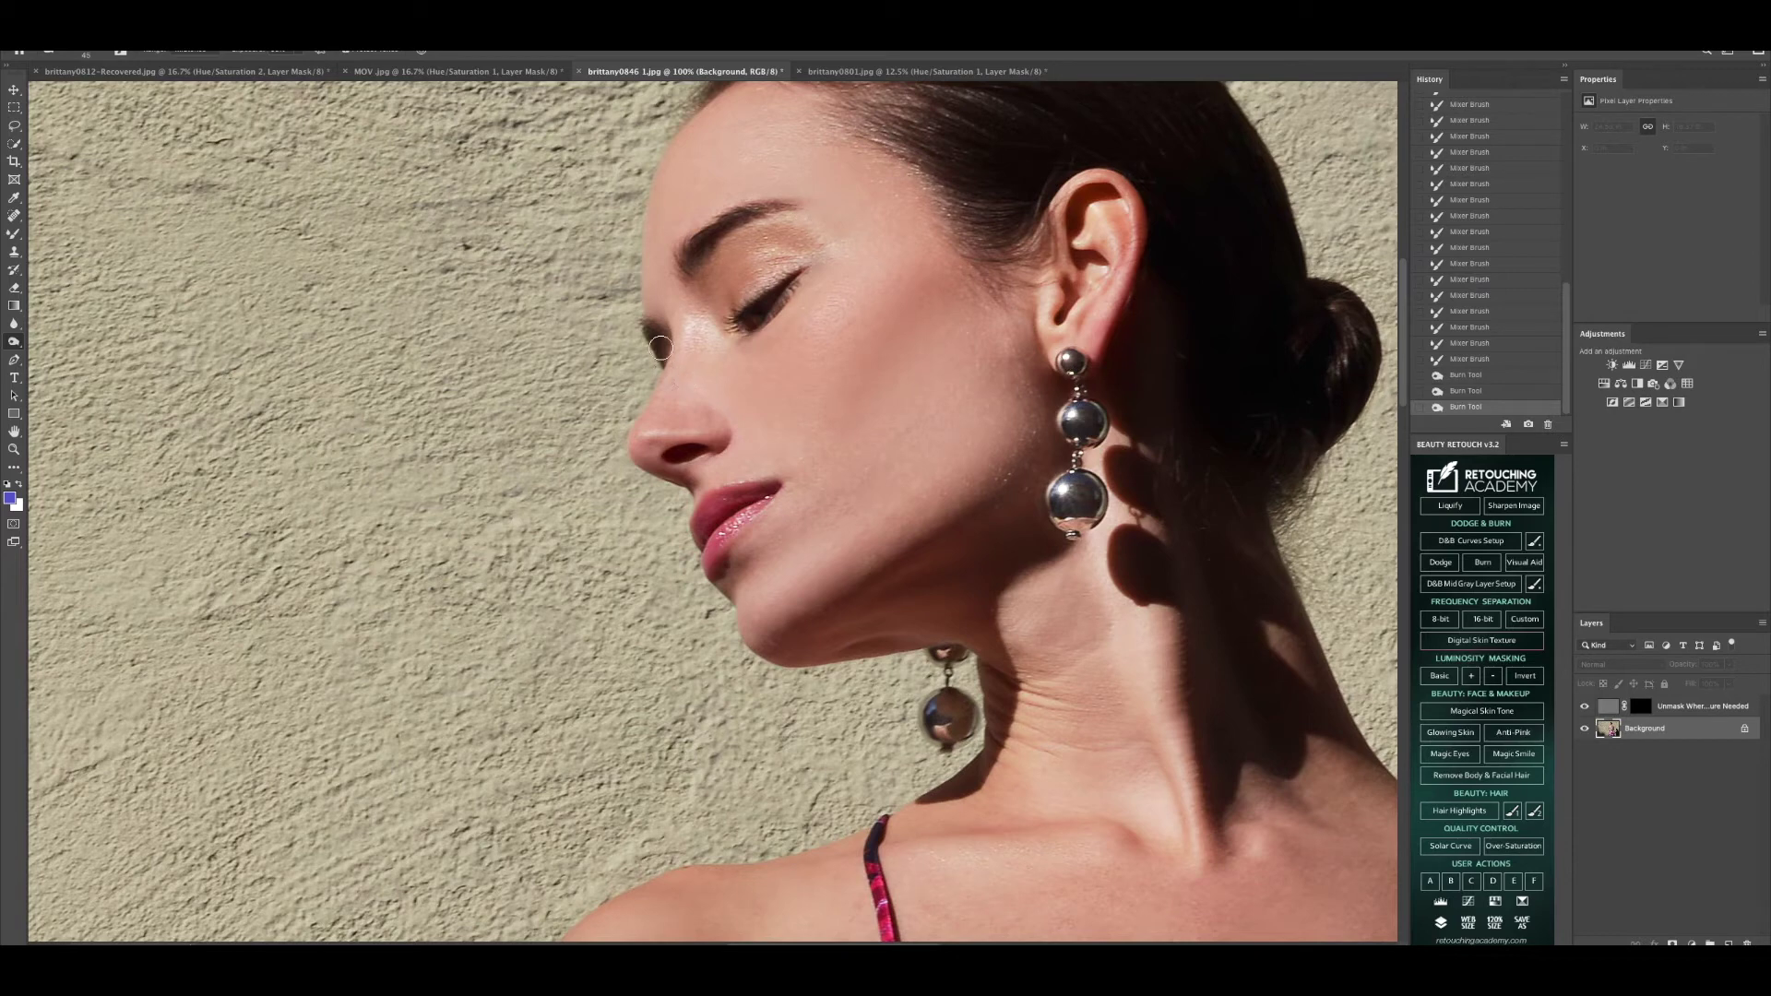
pyautogui.click(14, 449)
pyautogui.click(420, 49)
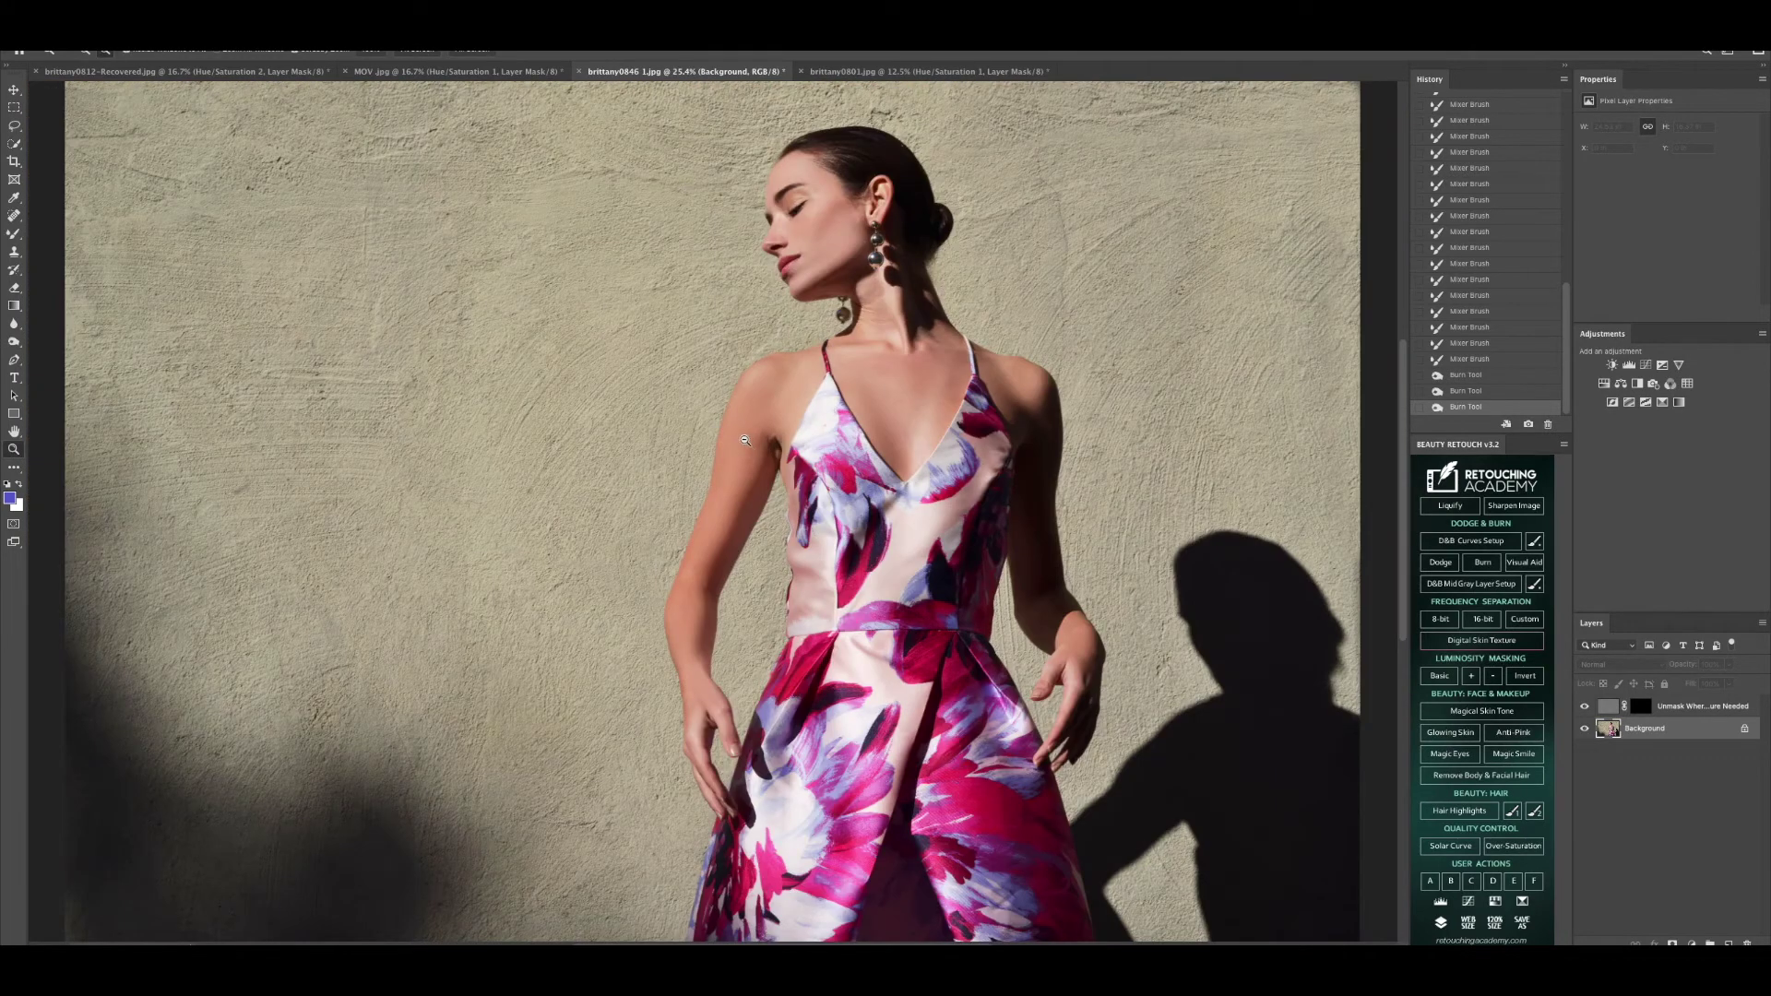
pyautogui.hotkey('ctrl', '-')
pyautogui.hotkey('ctrl', '-')
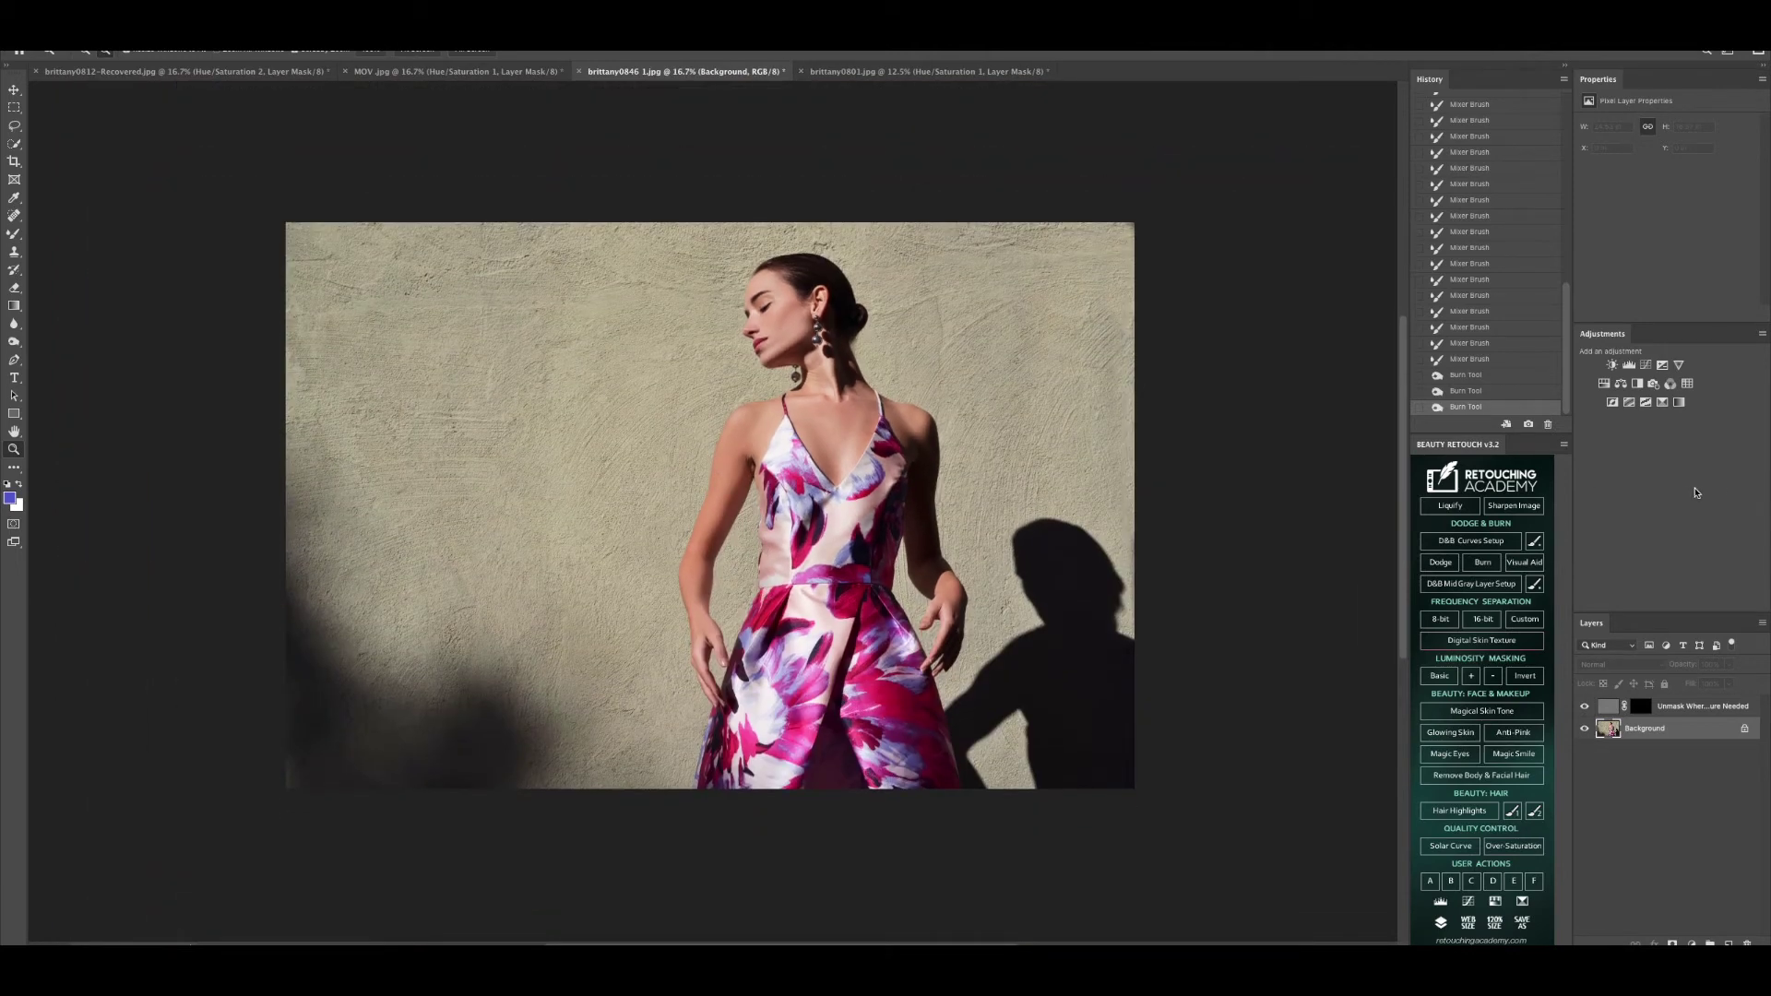
# Step: Add a Brightness/Contrast adjustment layer above the Background and raise its contrast
pyautogui.click(1612, 365)
pyautogui.moveTo(1665, 188); pyautogui.dragTo(1681, 190)
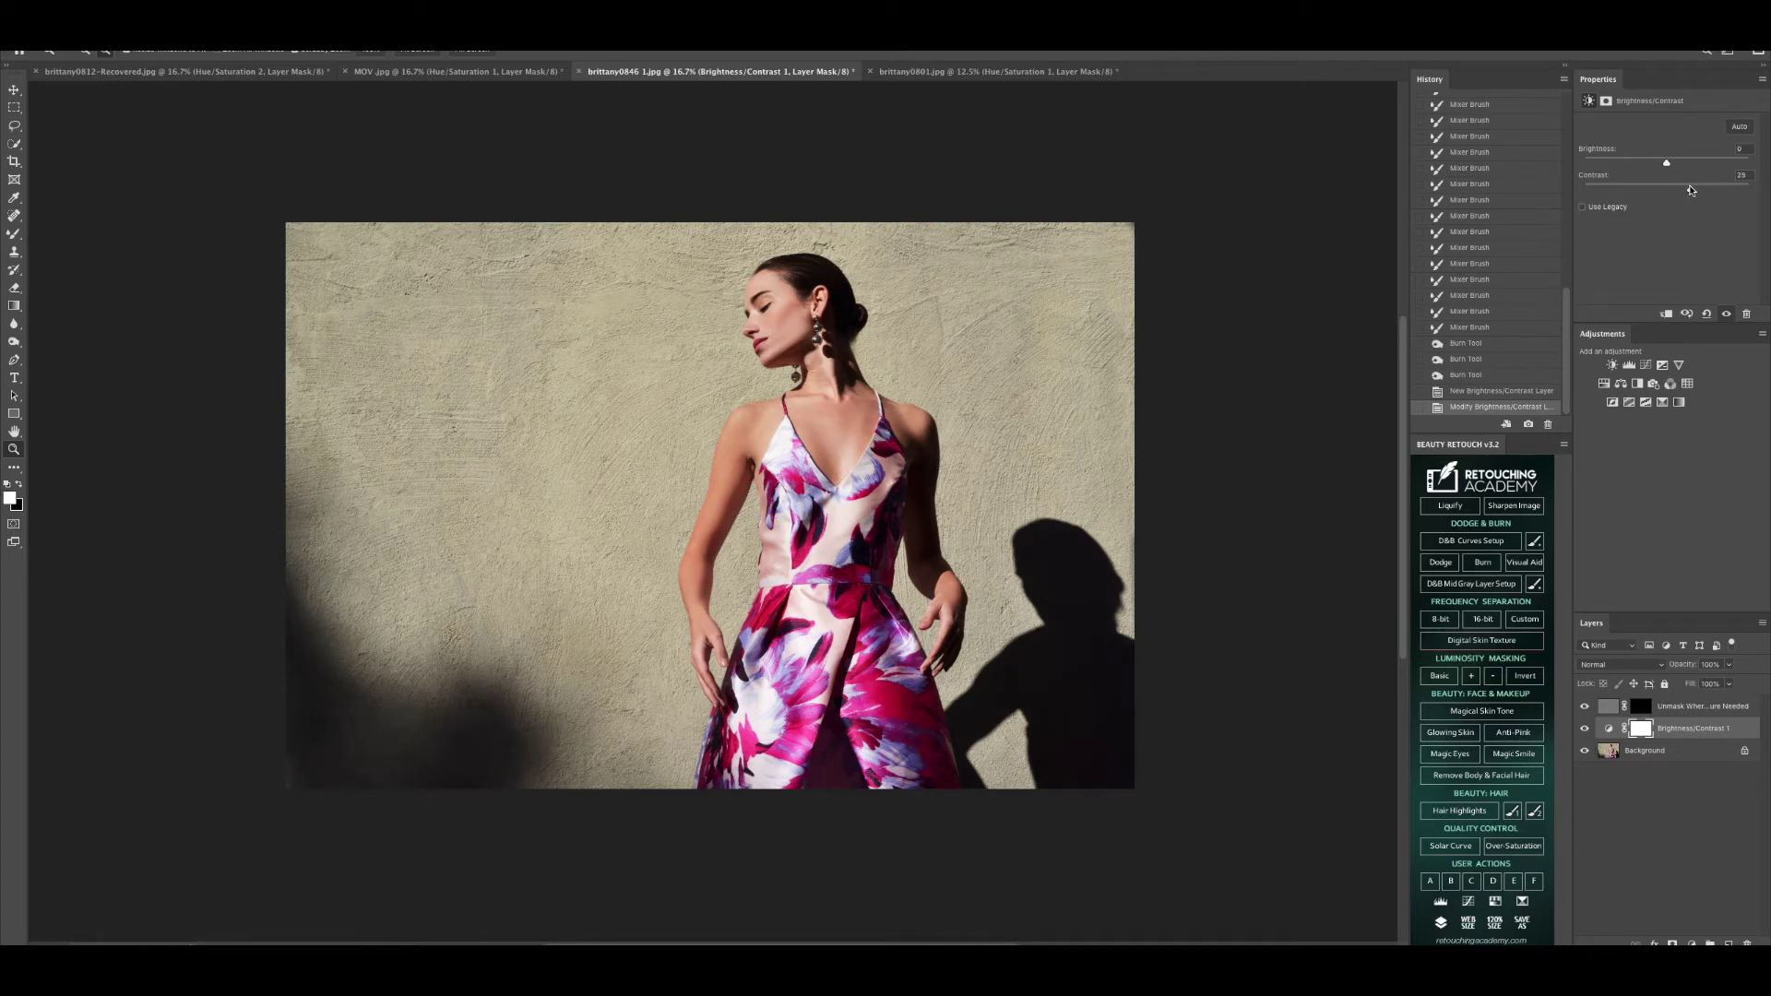
pyautogui.moveTo(1690, 190); pyautogui.dragTo(1704, 190)
# Step: Add a Hue/Saturation adjustment layer with saturation at -14, and compare the image with and without the Brightness/Contrast layer
pyautogui.click(1606, 385)
pyautogui.moveTo(1666, 202); pyautogui.dragTo(1655, 201)
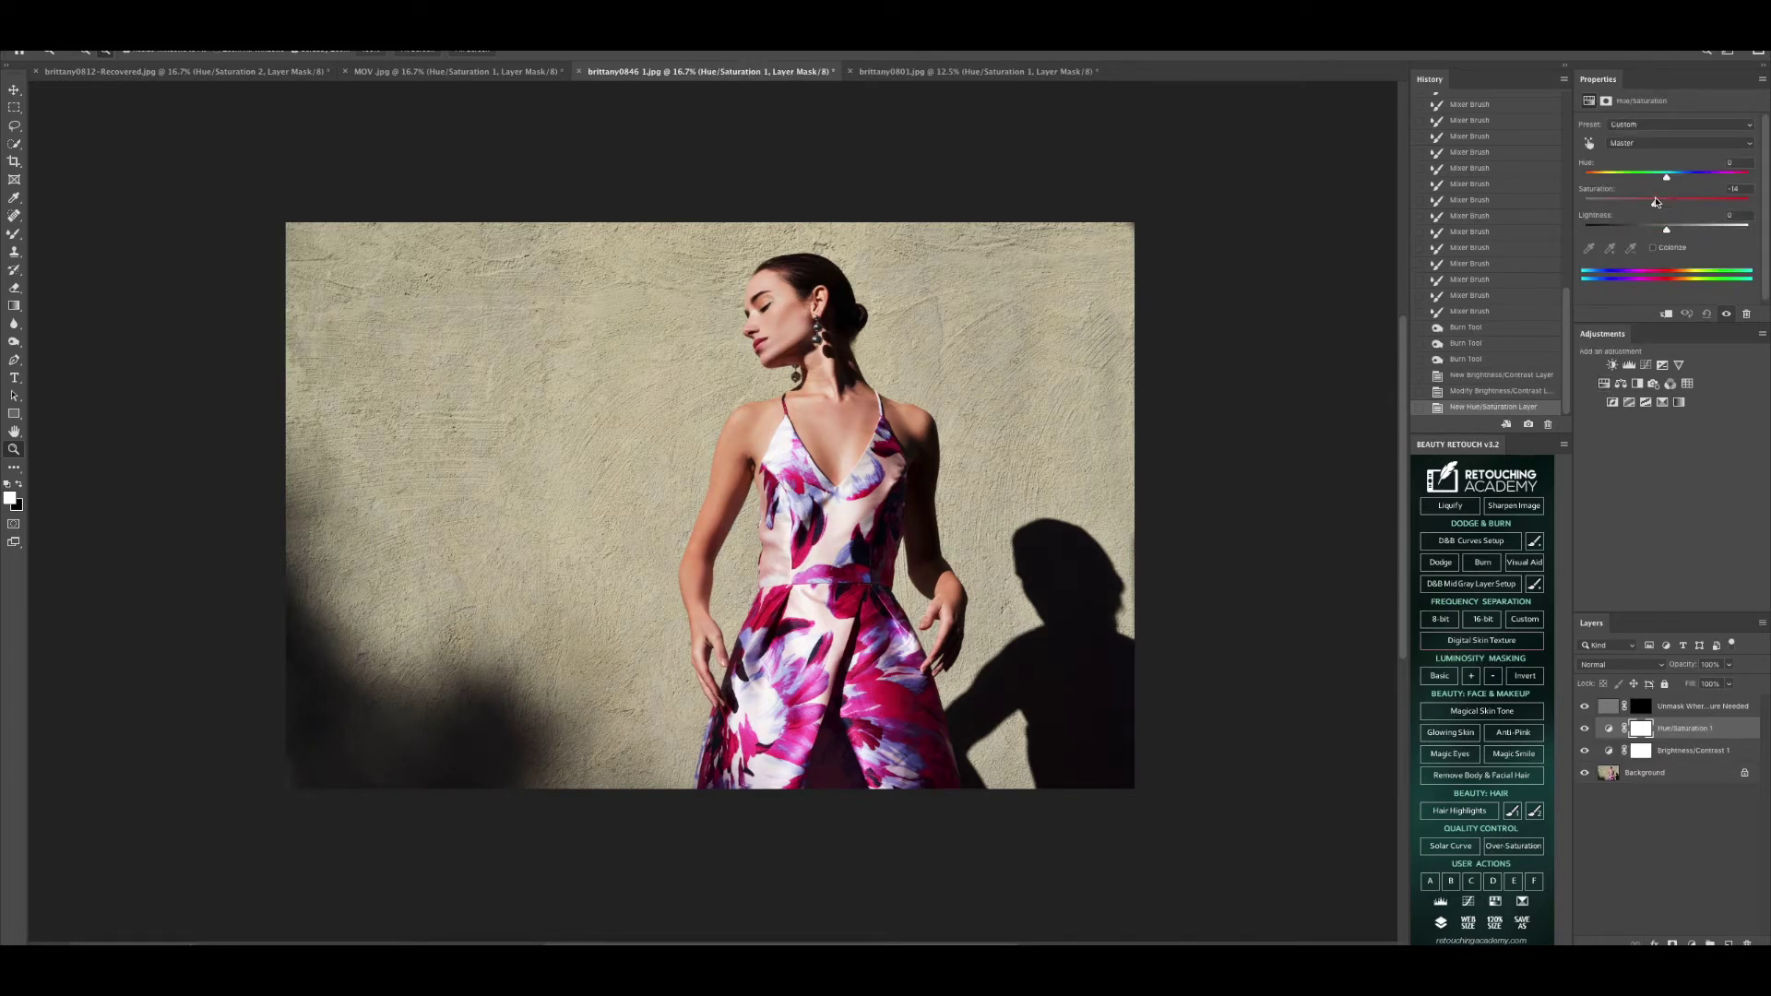
pyautogui.keyDown('alt'); pyautogui.click(676, 440); pyautogui.keyUp('alt')
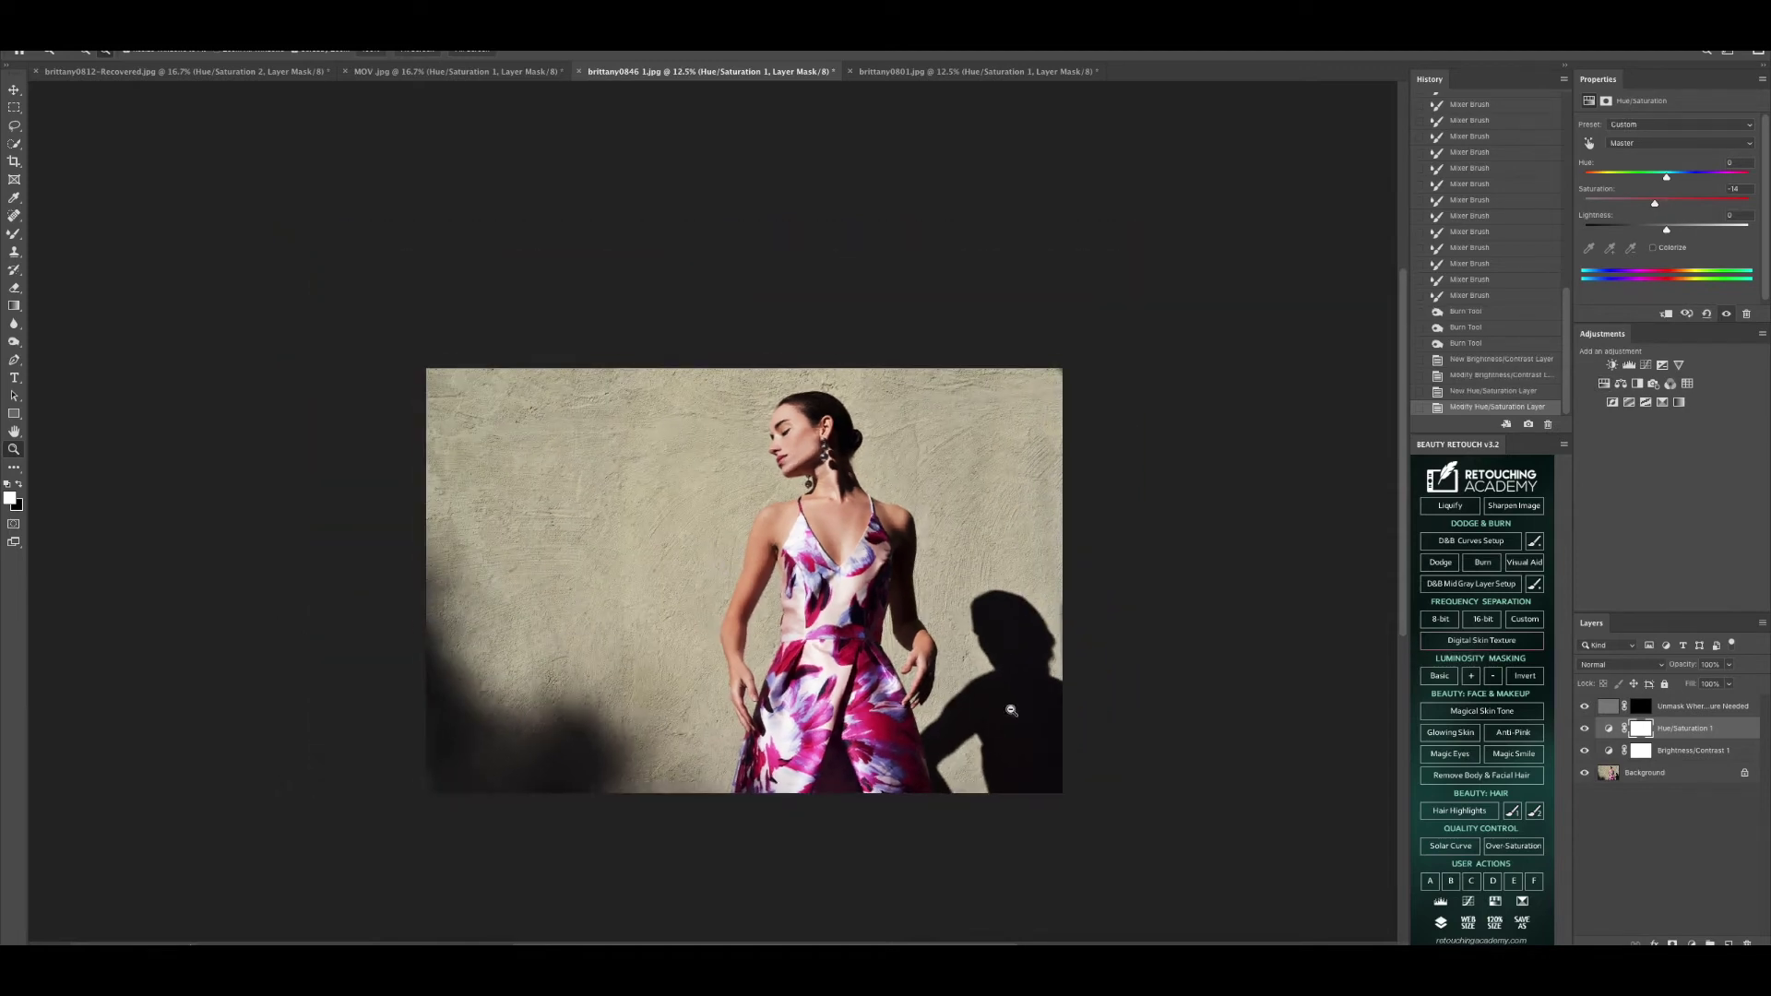
pyautogui.click(1586, 751)
pyautogui.click(1586, 753)
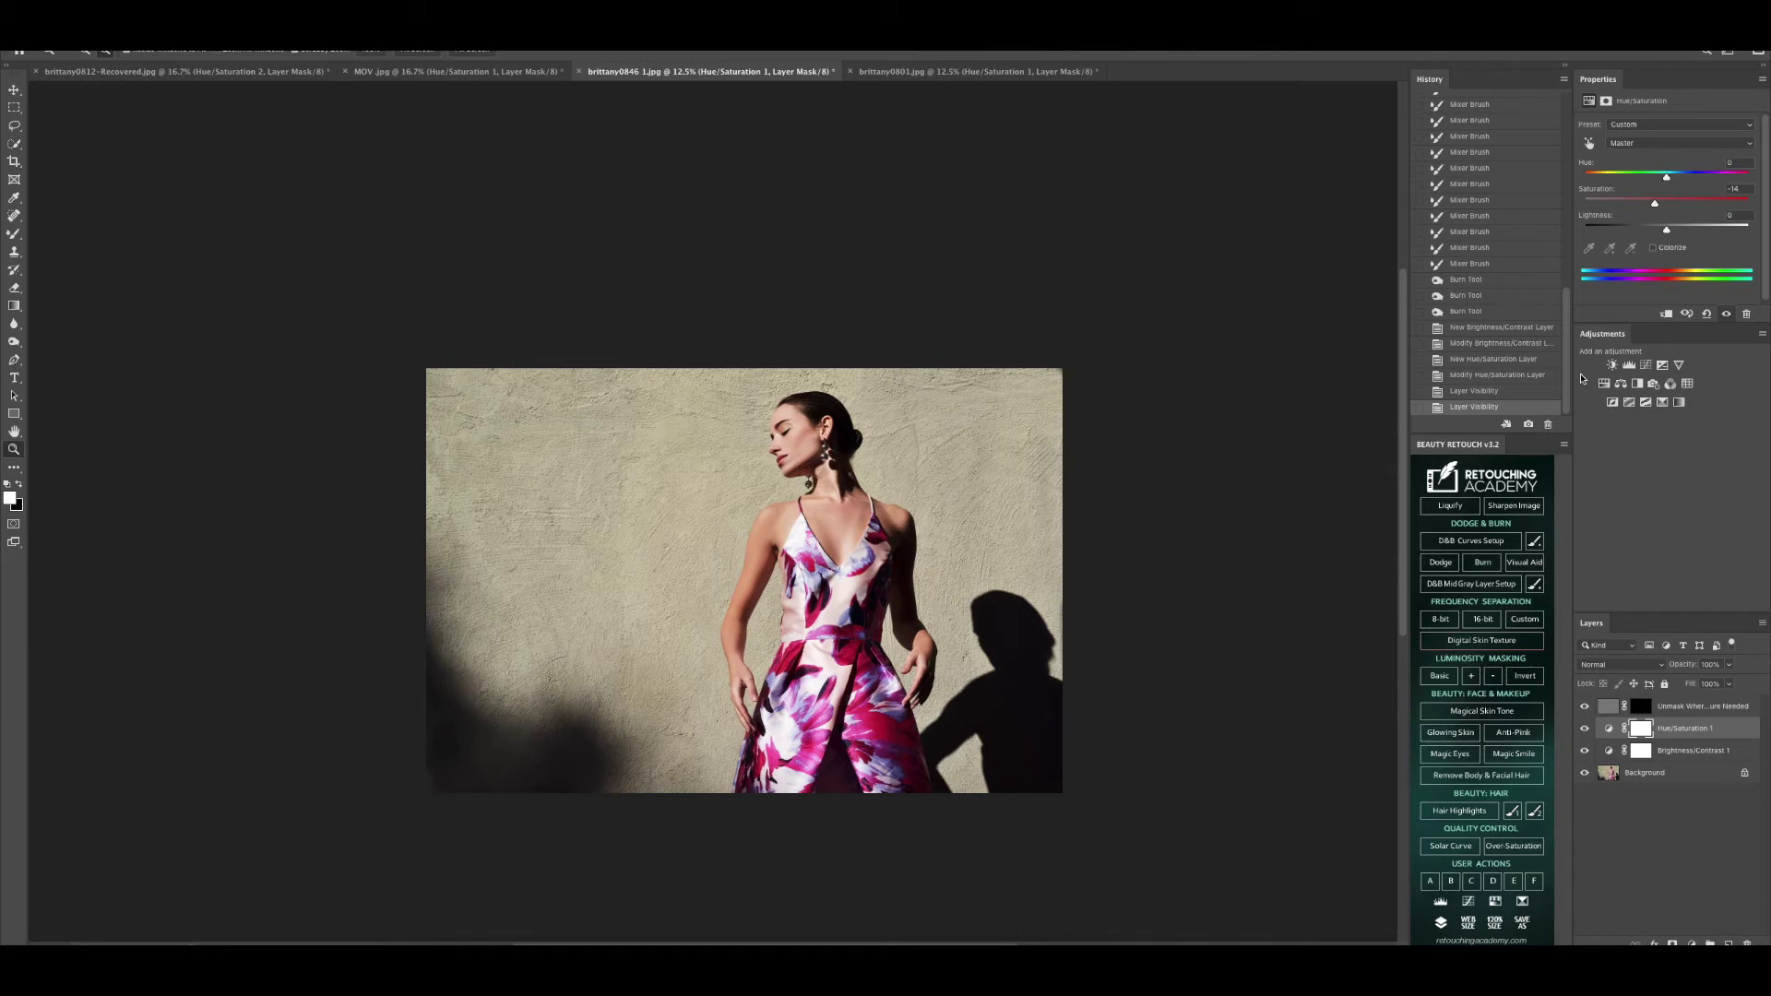
# Step: Try a Selective Color layer with Reds black -8, Blacks yellow -8 and black +6, switch it to Relative, and hide it
pyautogui.click(1666, 403)
pyautogui.moveTo(1666, 197); pyautogui.dragTo(1660, 252)
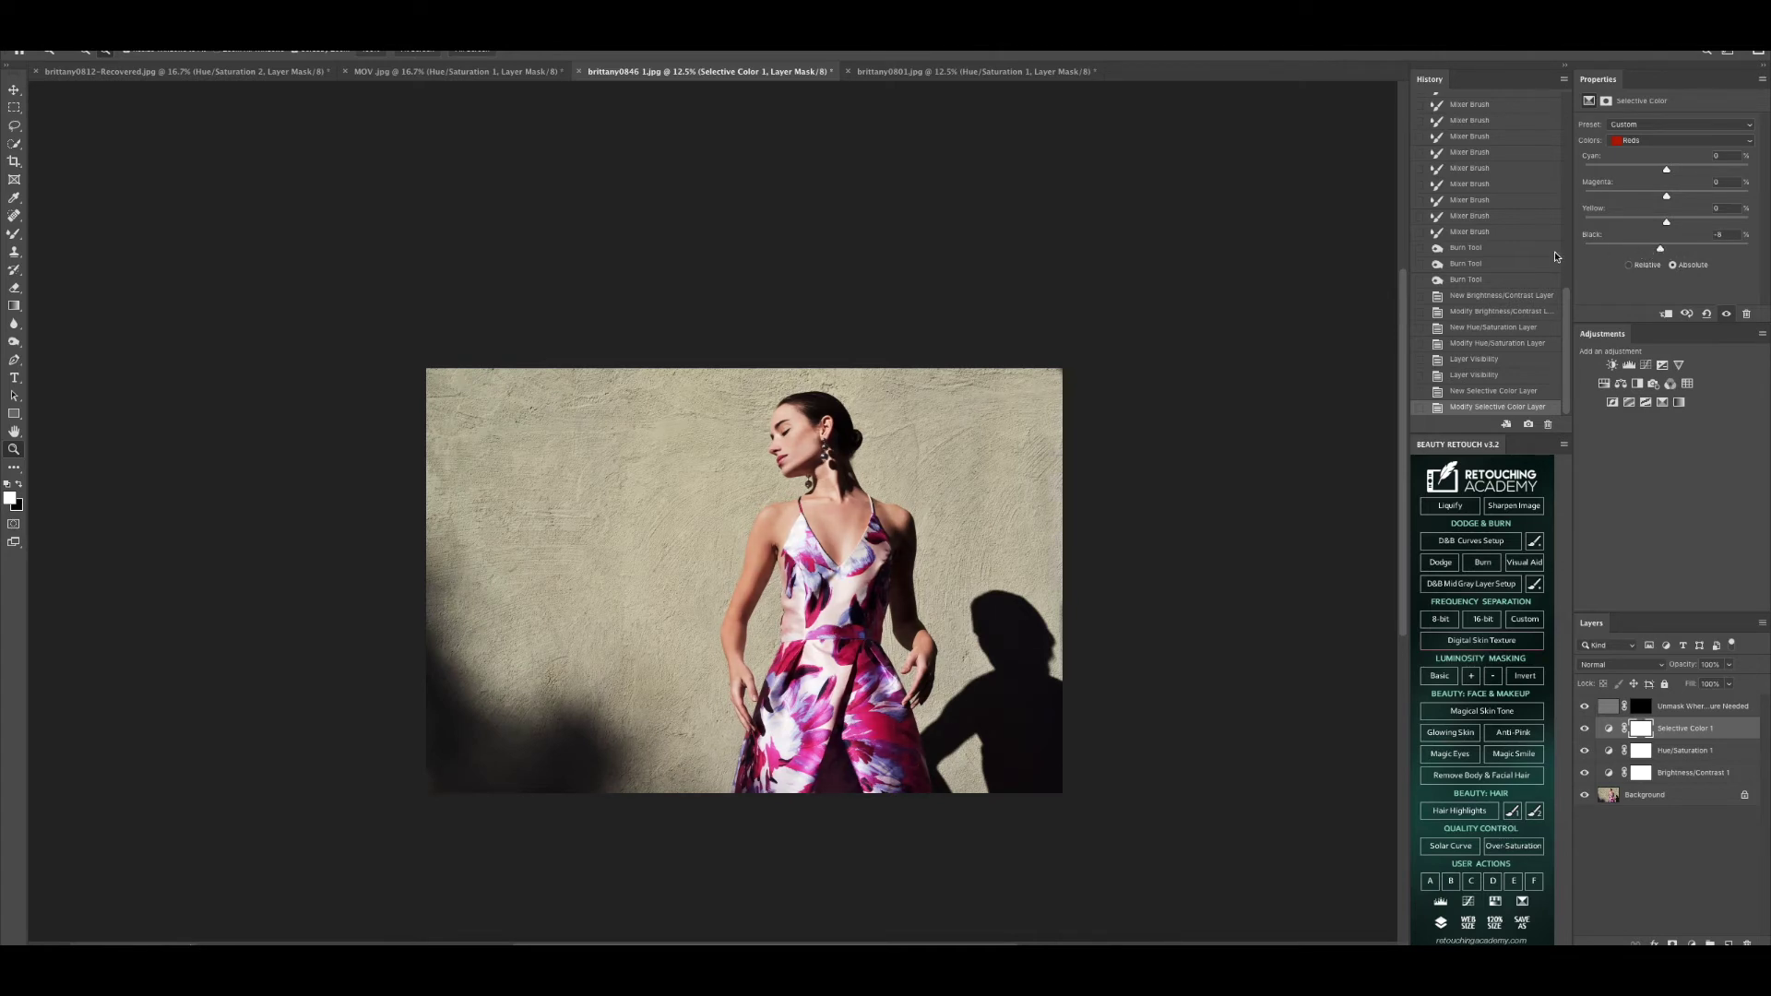
pyautogui.click(1640, 142)
pyautogui.click(1647, 222)
pyautogui.moveTo(1667, 223); pyautogui.dragTo(1672, 250)
pyautogui.click(1637, 143)
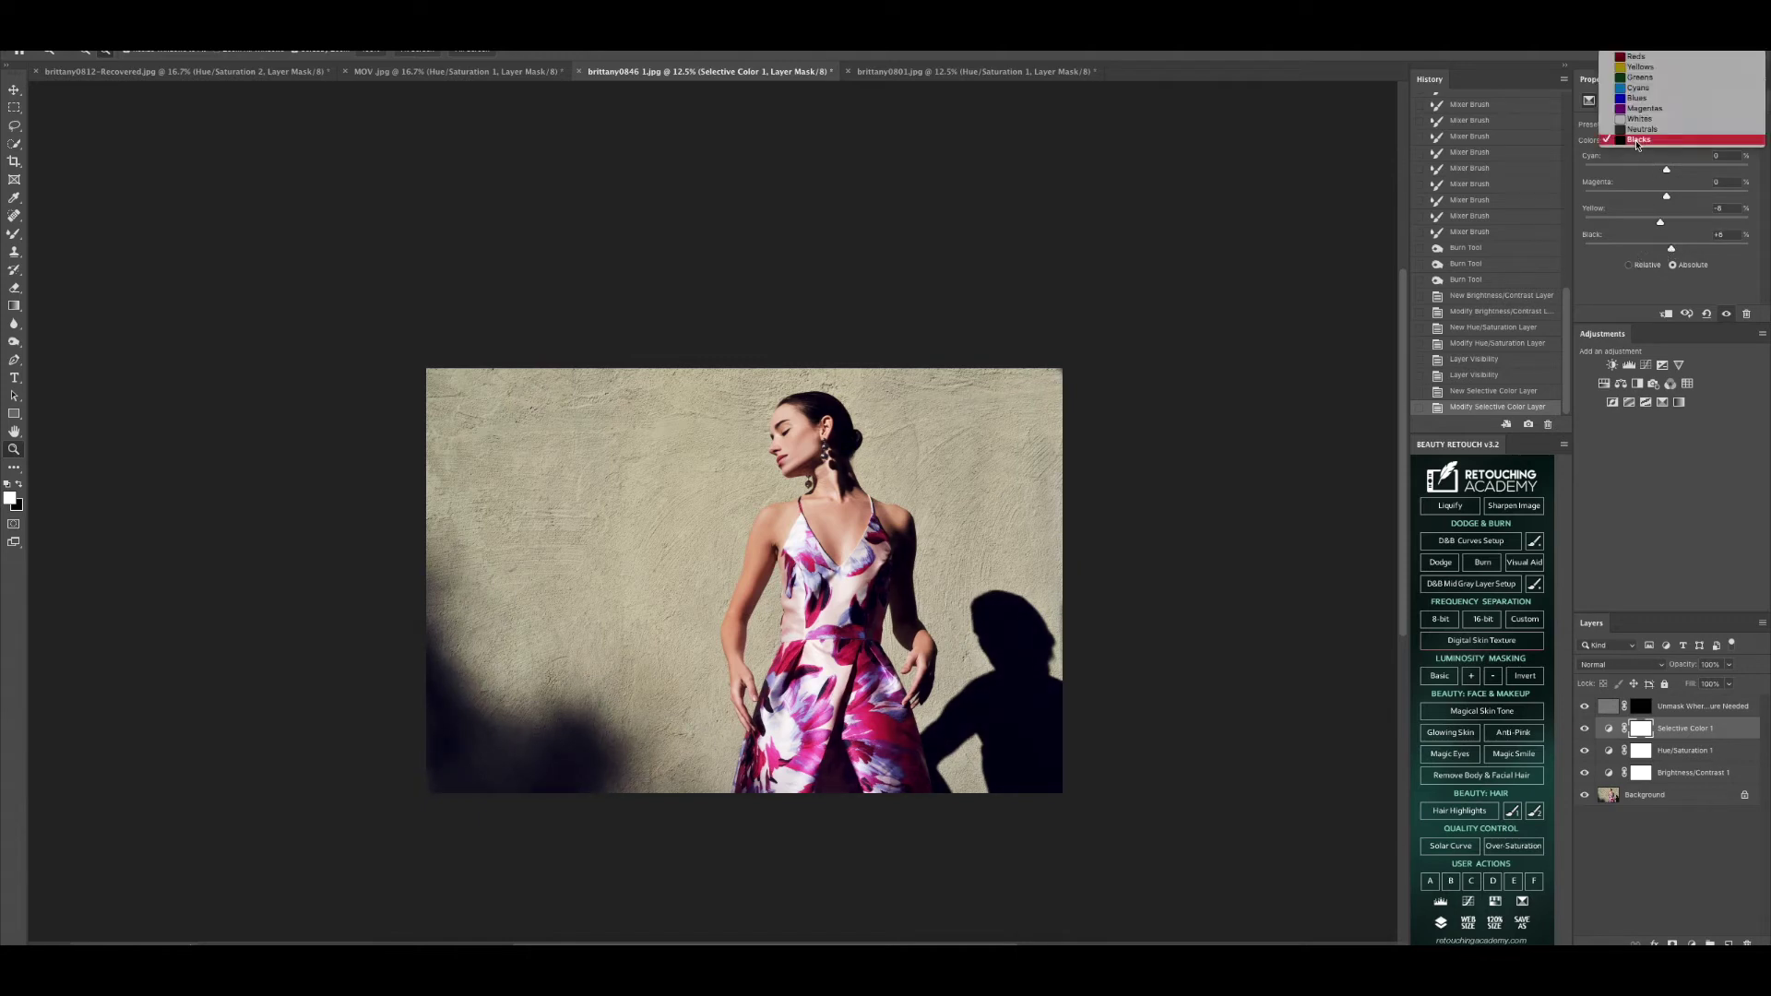
pyautogui.click(758, 581)
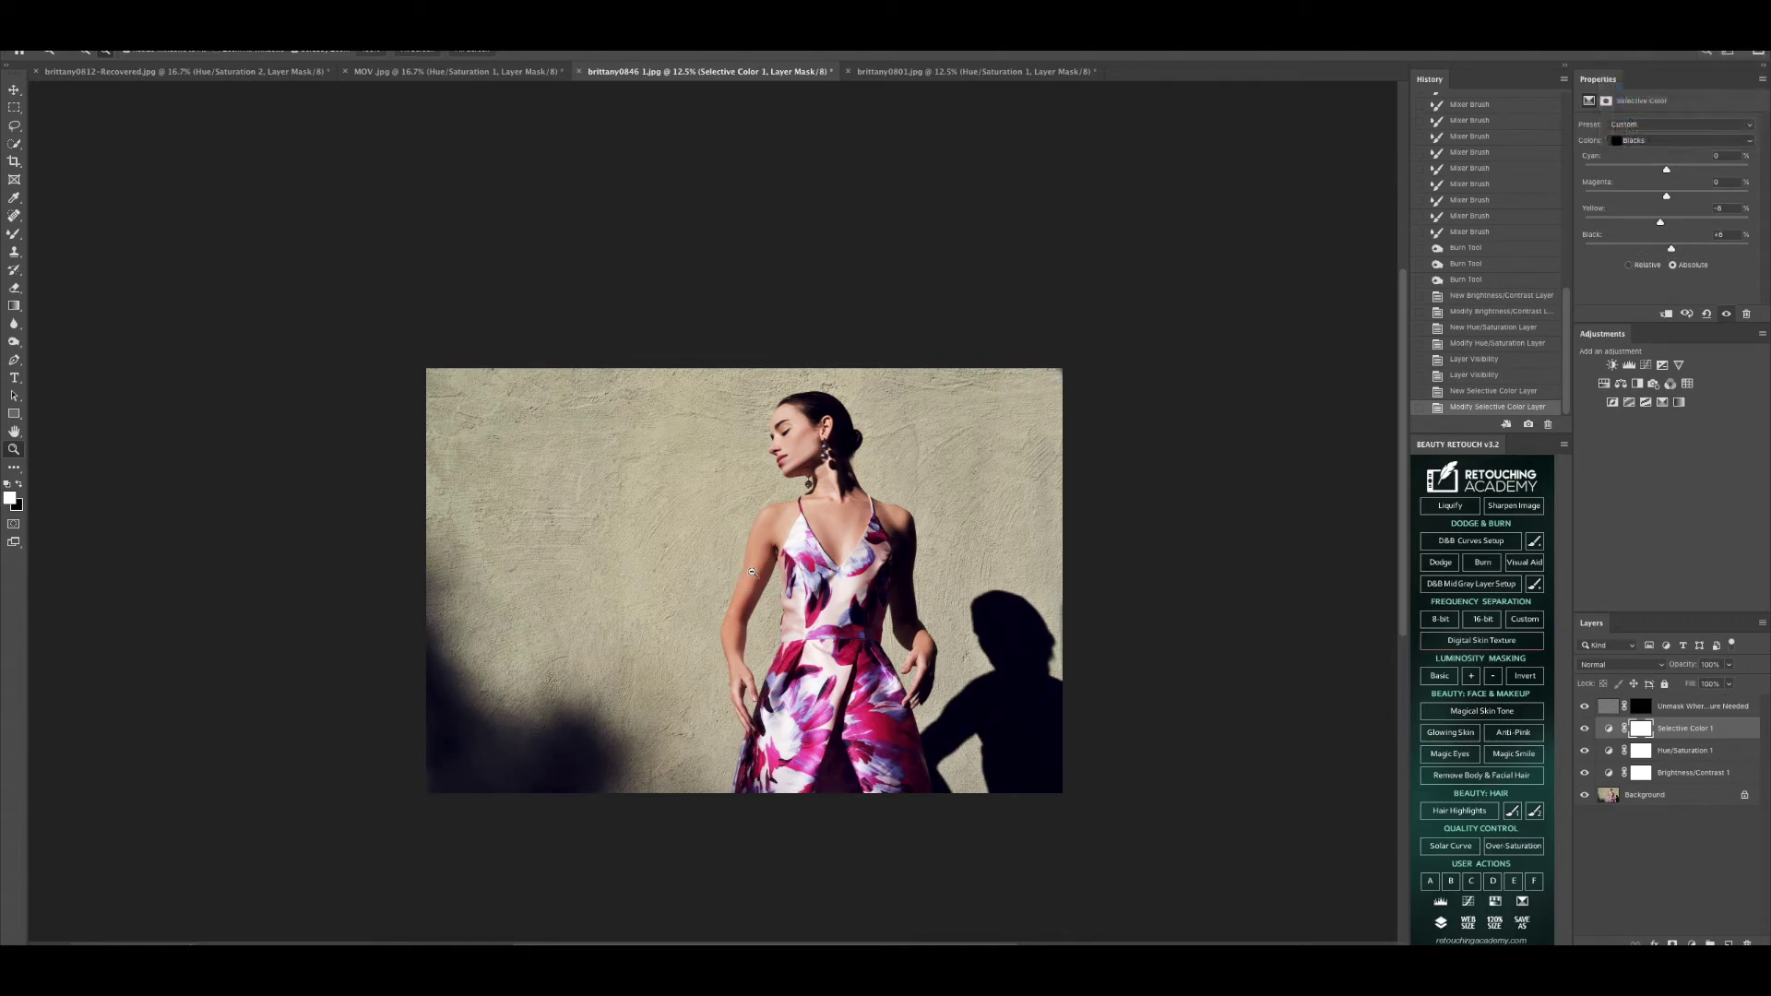
pyautogui.click(1629, 265)
pyautogui.click(1585, 729)
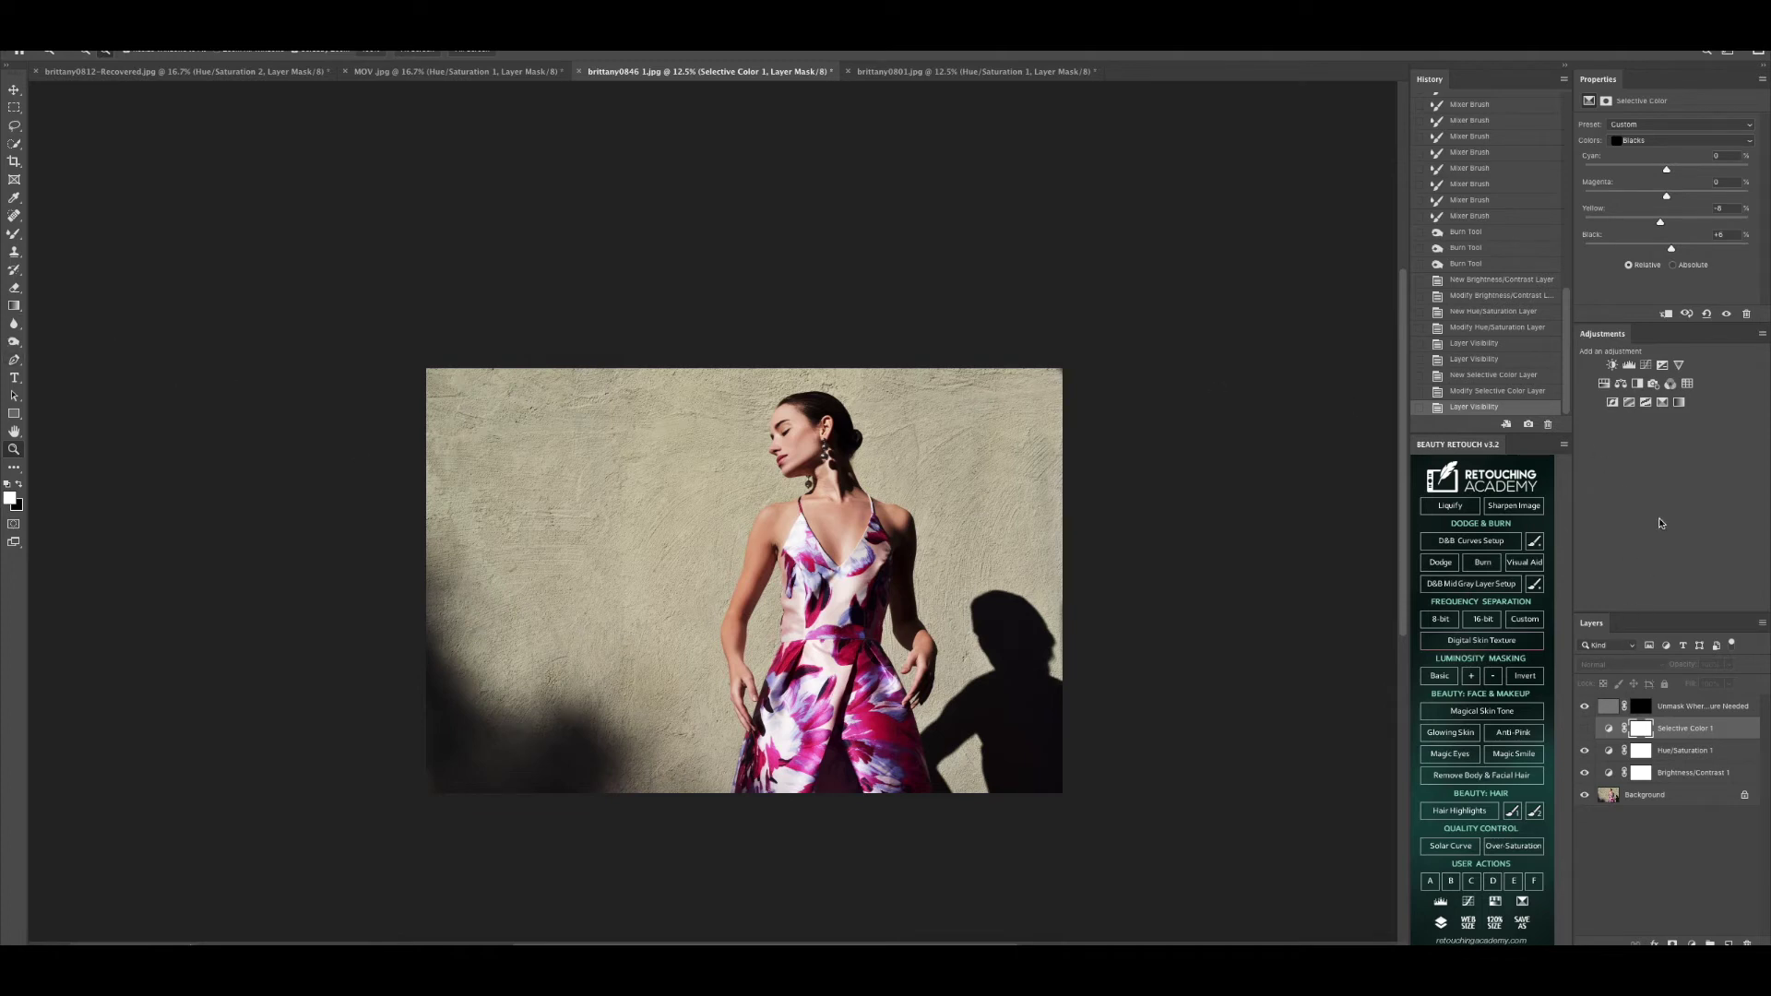
# Step: Flatten the image and discard the hidden layers
pyautogui.click(1676, 799)
pyautogui.rightClick(1676, 799)
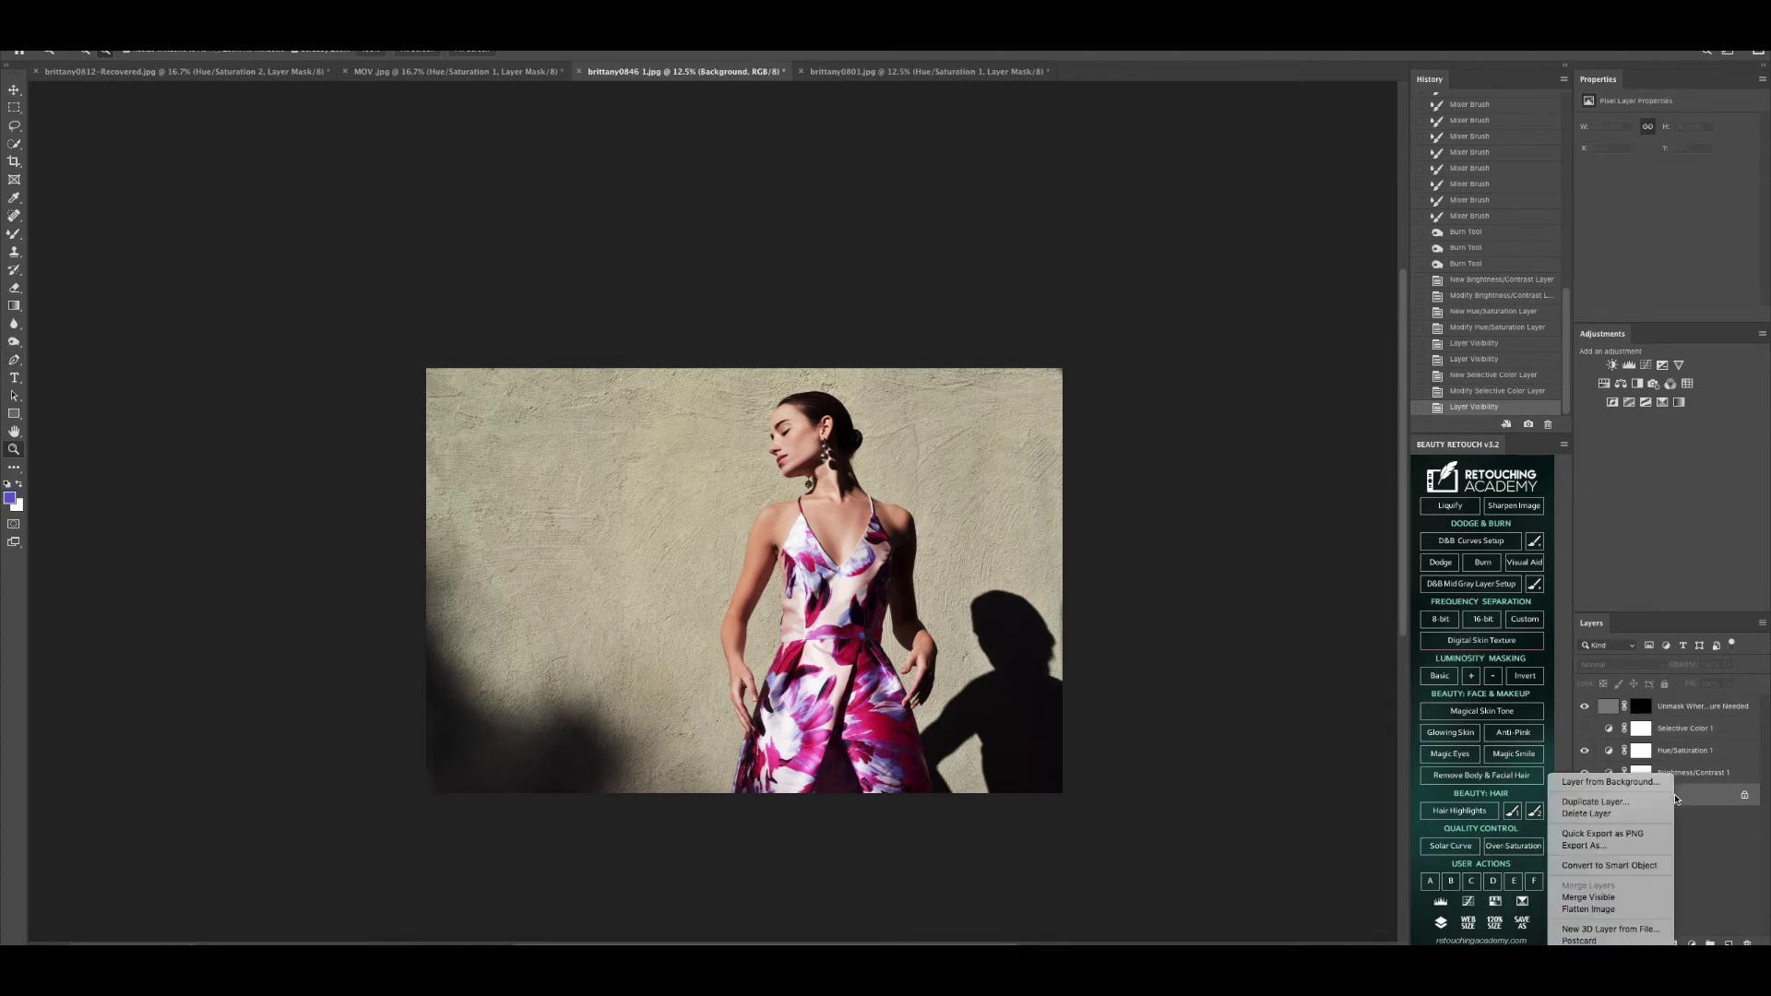
pyautogui.click(1614, 909)
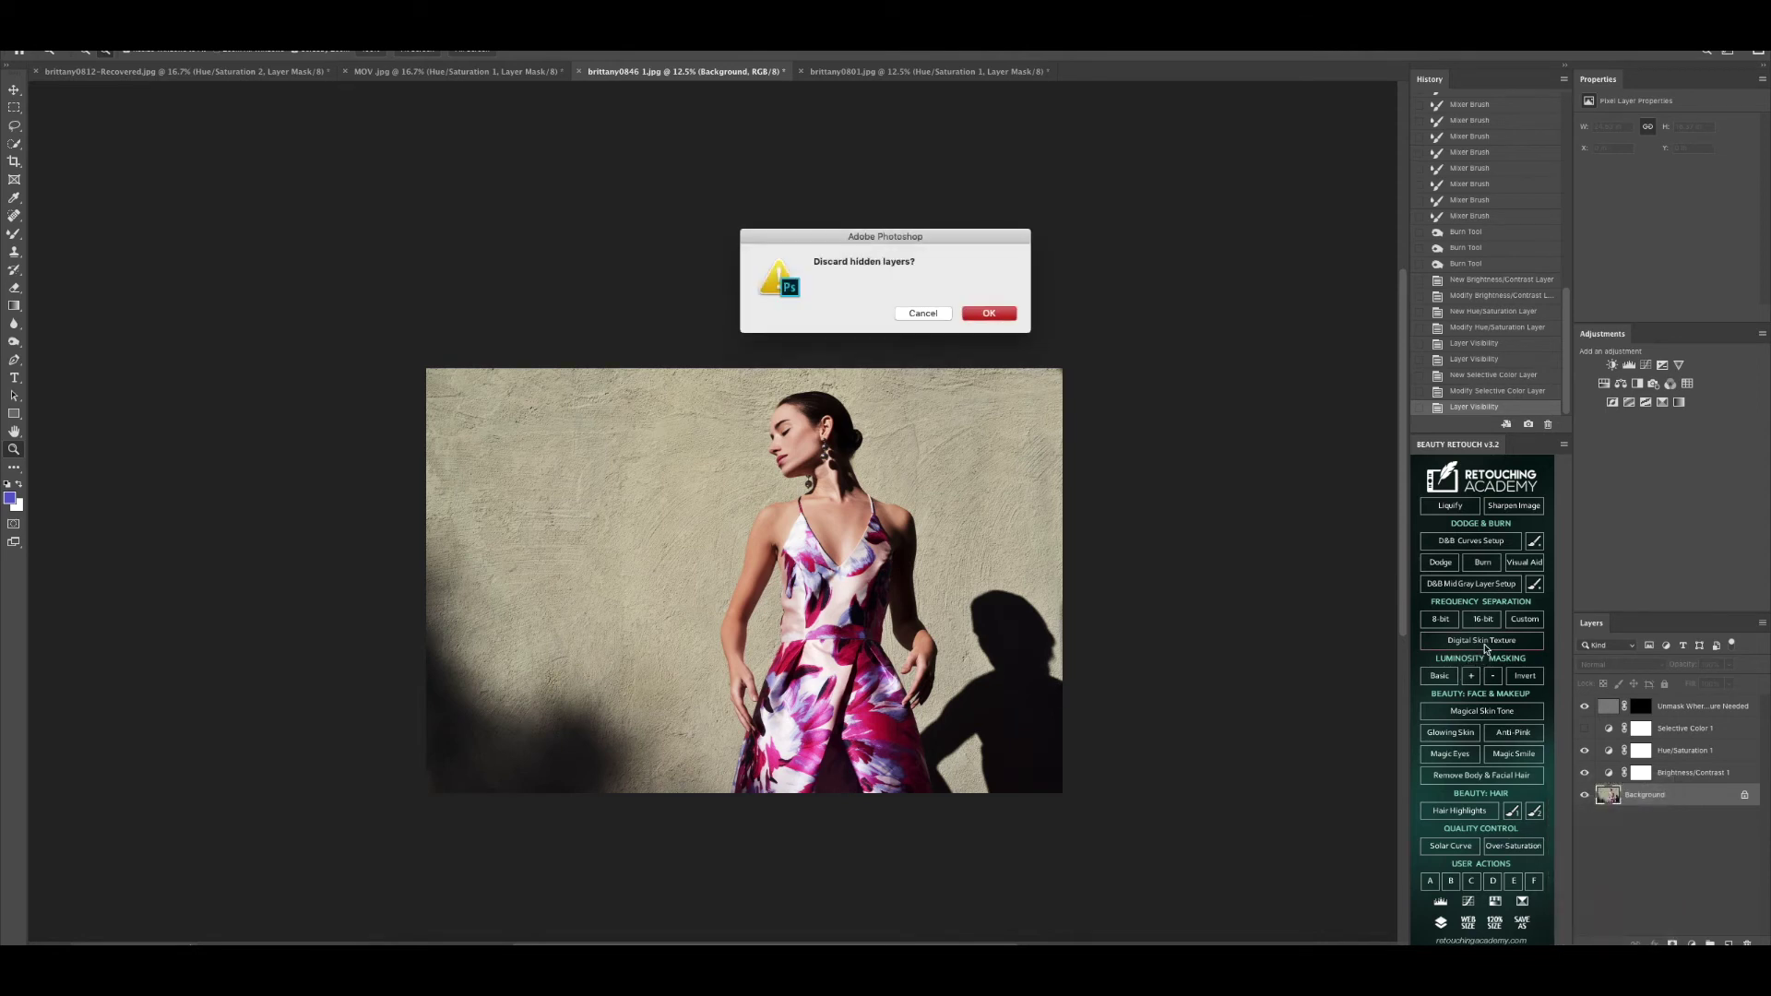
pyautogui.click(977, 315)
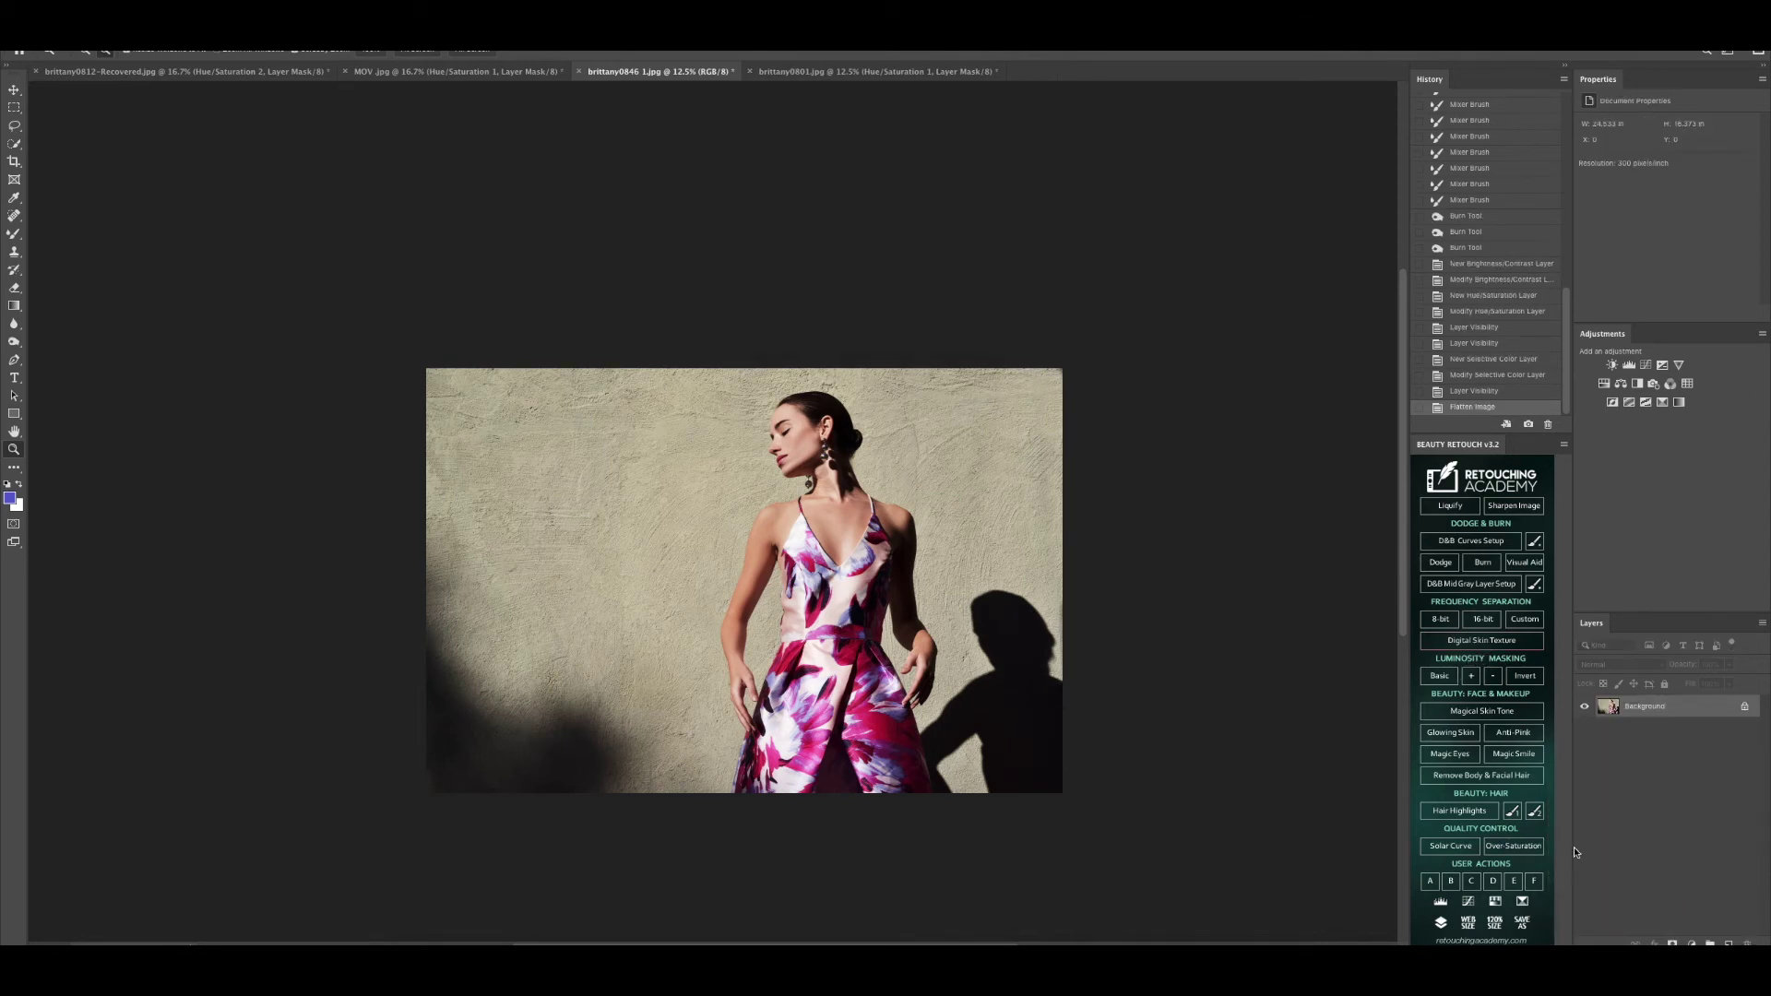
# Step: Run the Magical Skin Tone action and select the Background layer
pyautogui.click(1489, 716)
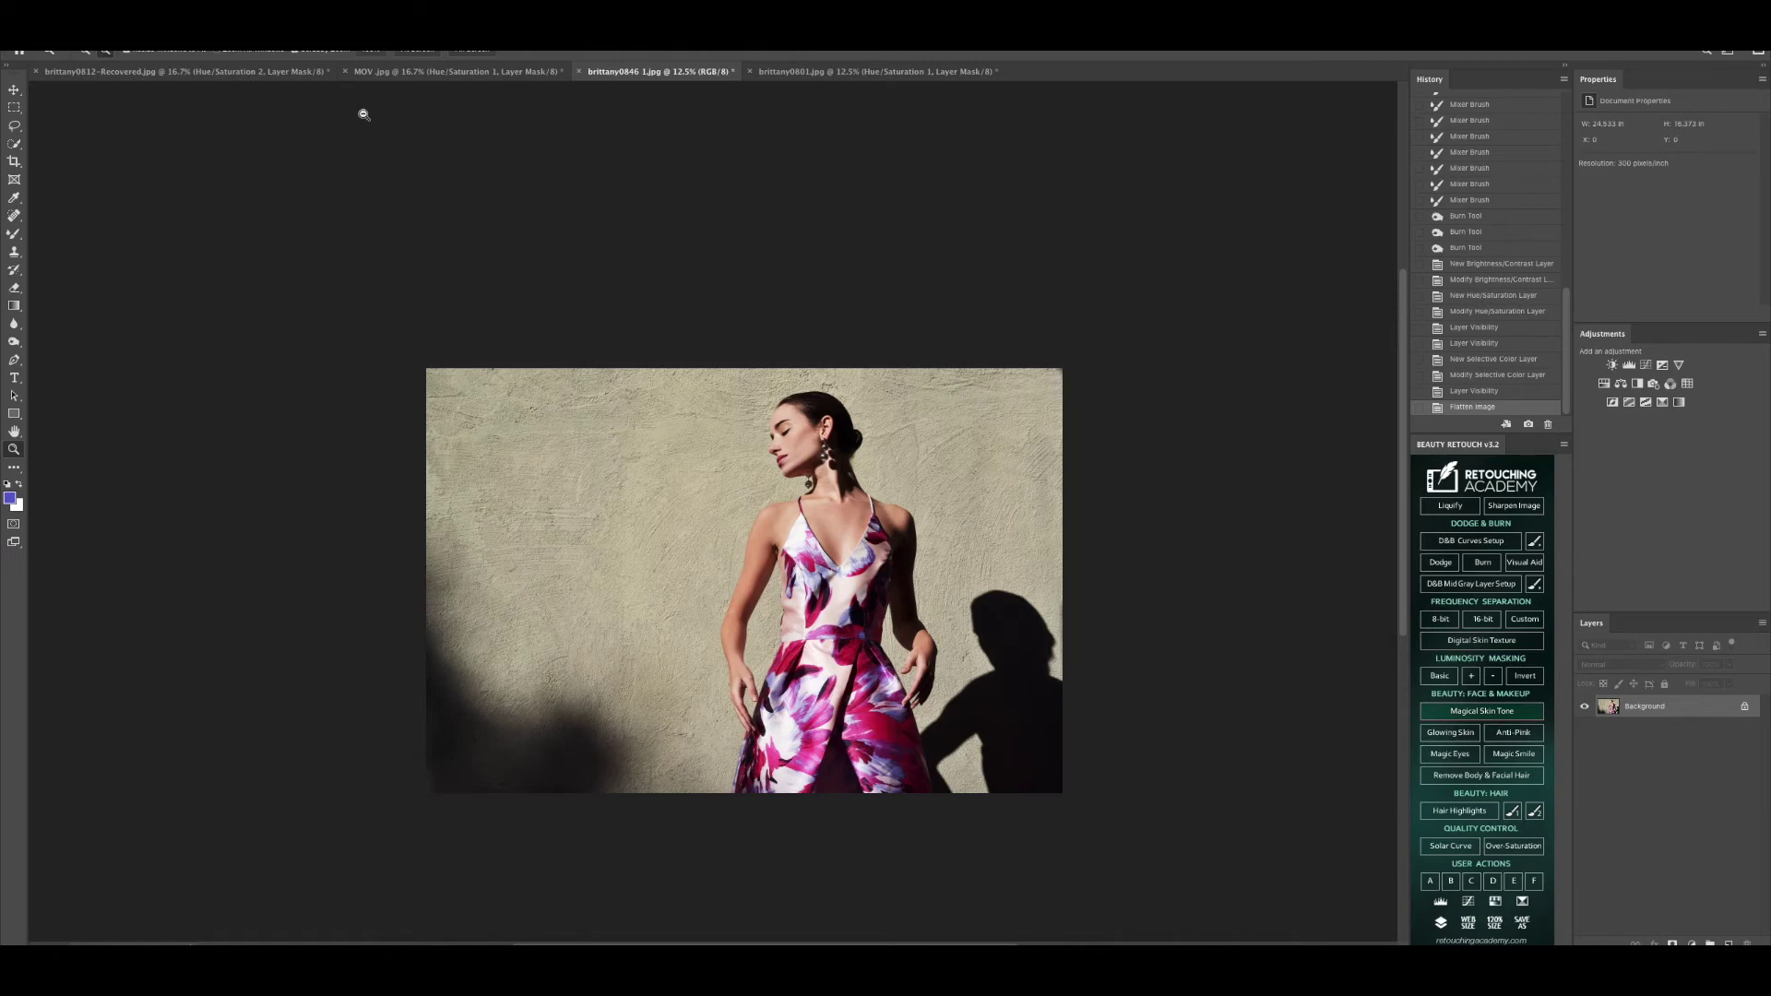
pyautogui.click(783, 620)
pyautogui.click(1681, 733)
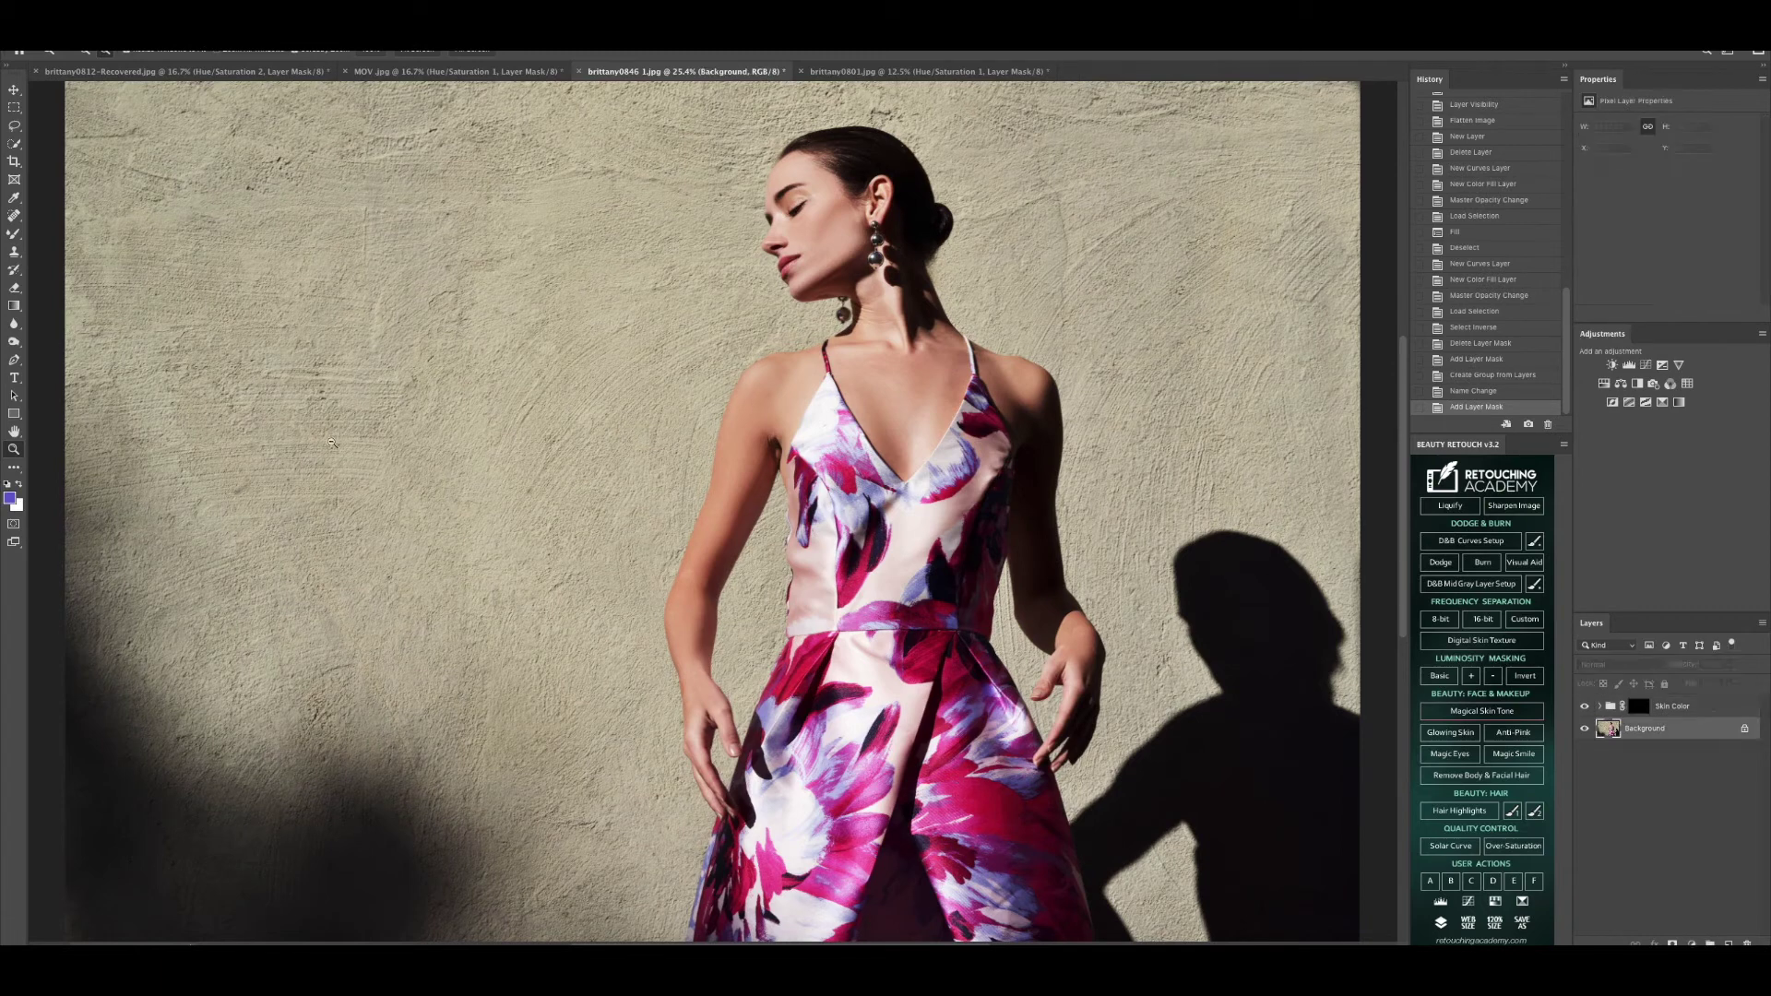
# Step: Enlarge the Mixer Brush considerably and blend the skin tones along the sunlit upper arm and elbow
pyautogui.click(13, 235)
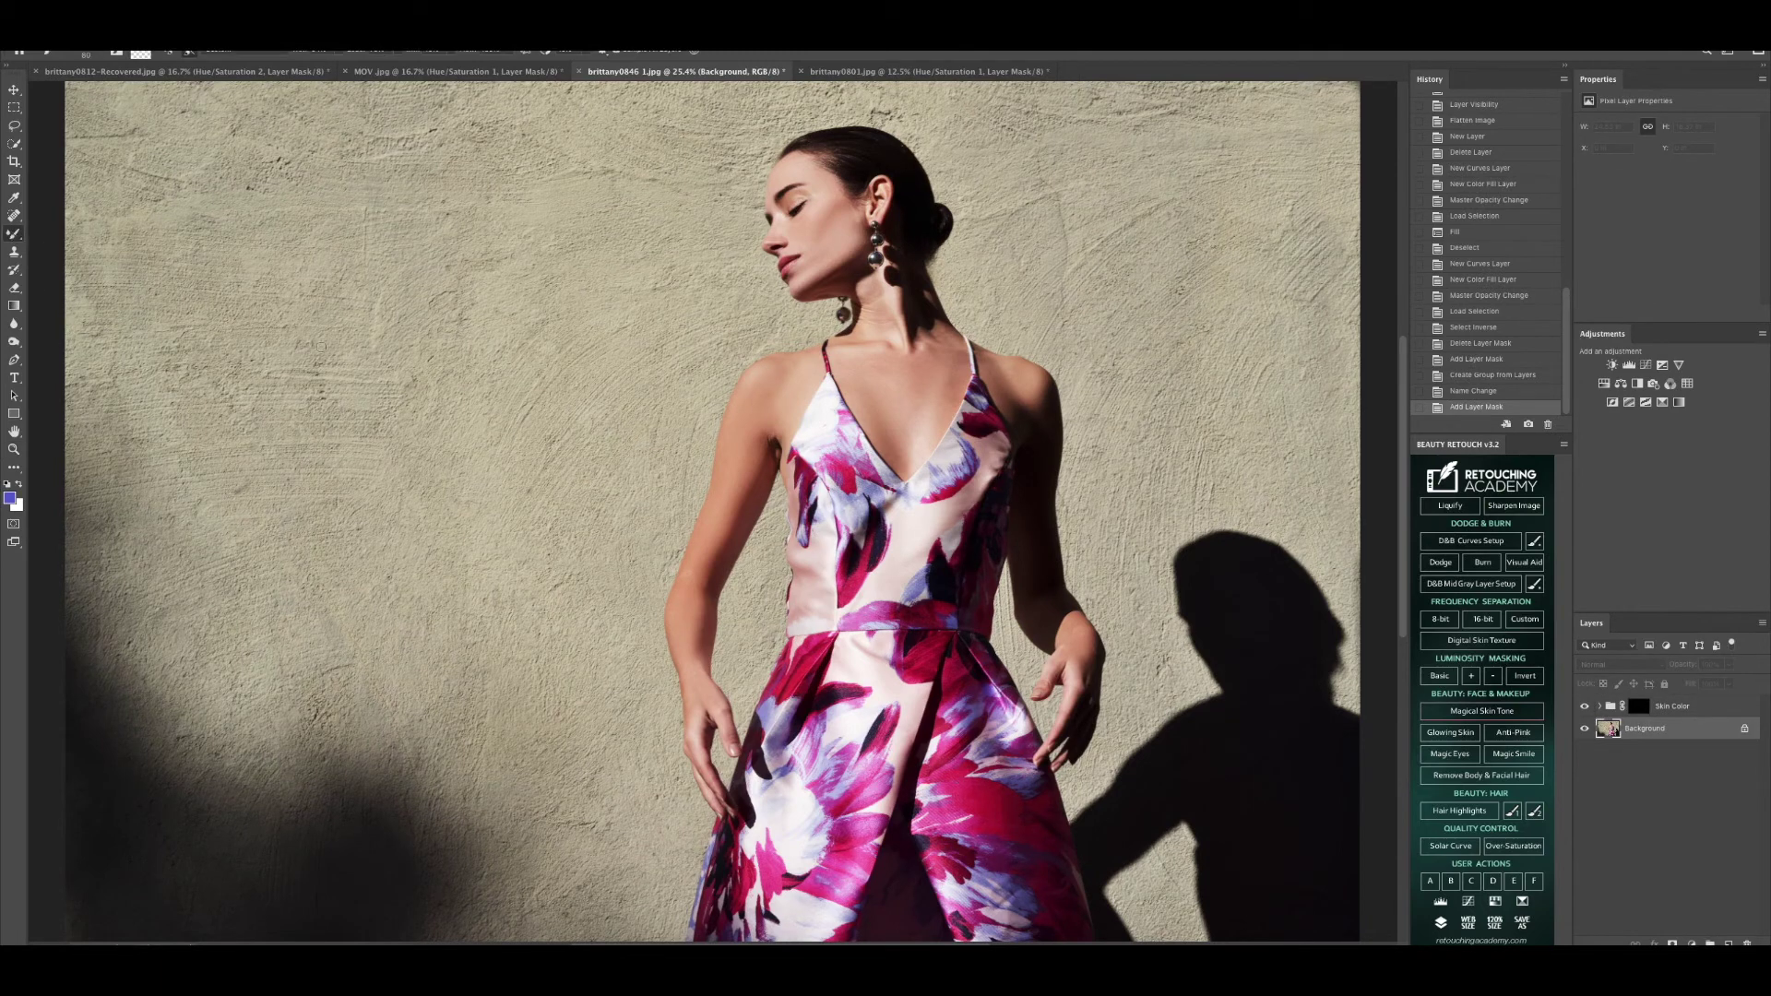
pyautogui.press(']')
pyautogui.press(']')
pyautogui.press(']')
pyautogui.press(']')
pyautogui.press(']')
pyautogui.press(']')
pyautogui.moveTo(691, 580); pyautogui.dragTo(749, 487)
pyautogui.moveTo(718, 557)
pyautogui.mouseDown()
pyautogui.moveTo(743, 479)
pyautogui.moveTo(716, 559)
pyautogui.mouseUp()
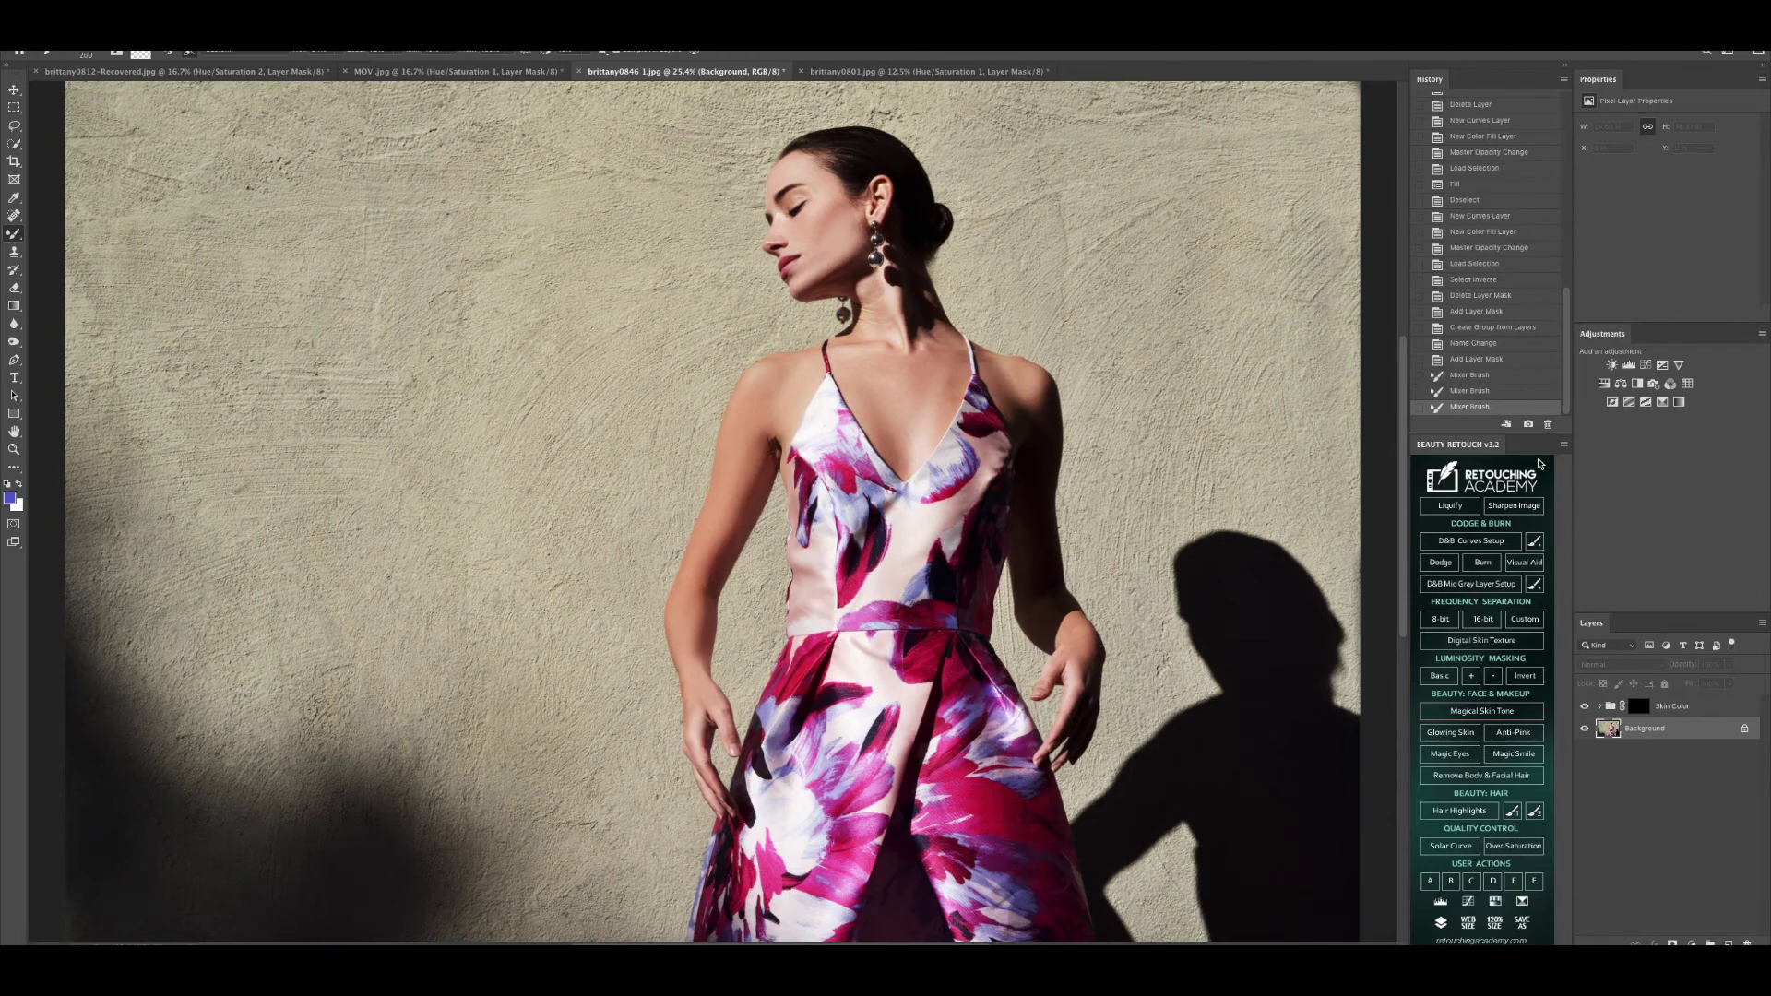
# Step: Undo the last two Mixer Brush strokes on the arm, keeping the first one
pyautogui.click(1490, 391)
pyautogui.click(1489, 374)
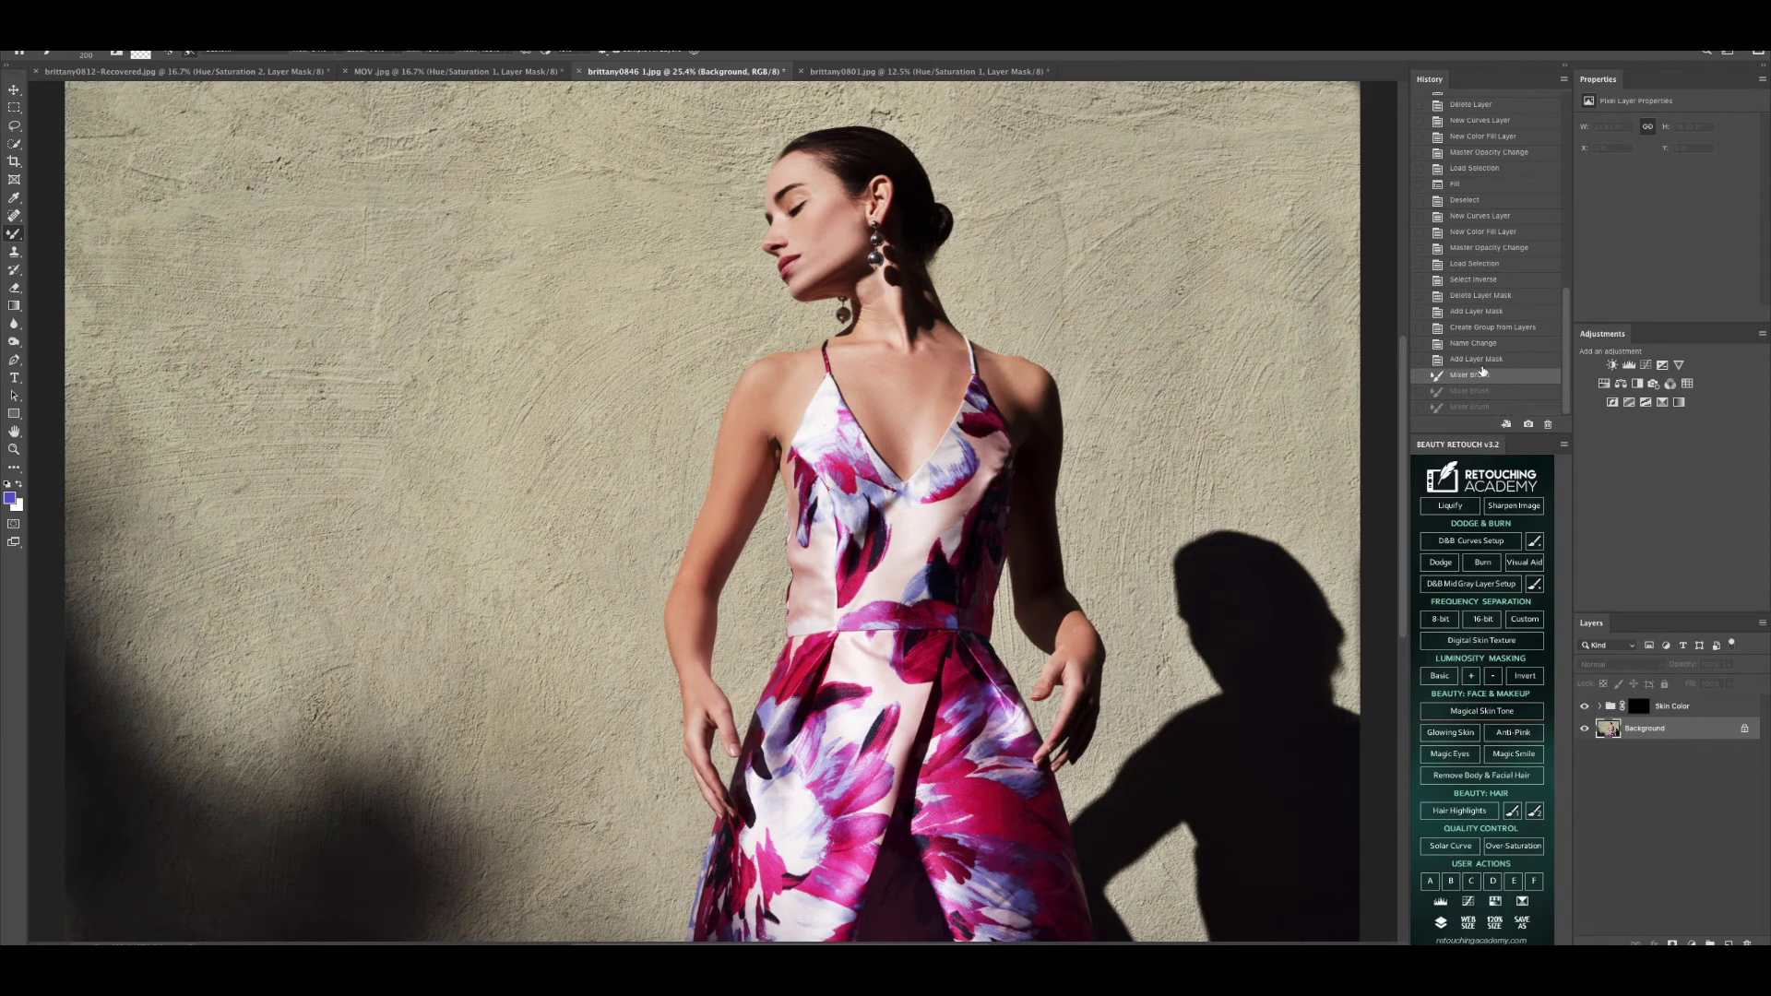
pyautogui.click(14, 449)
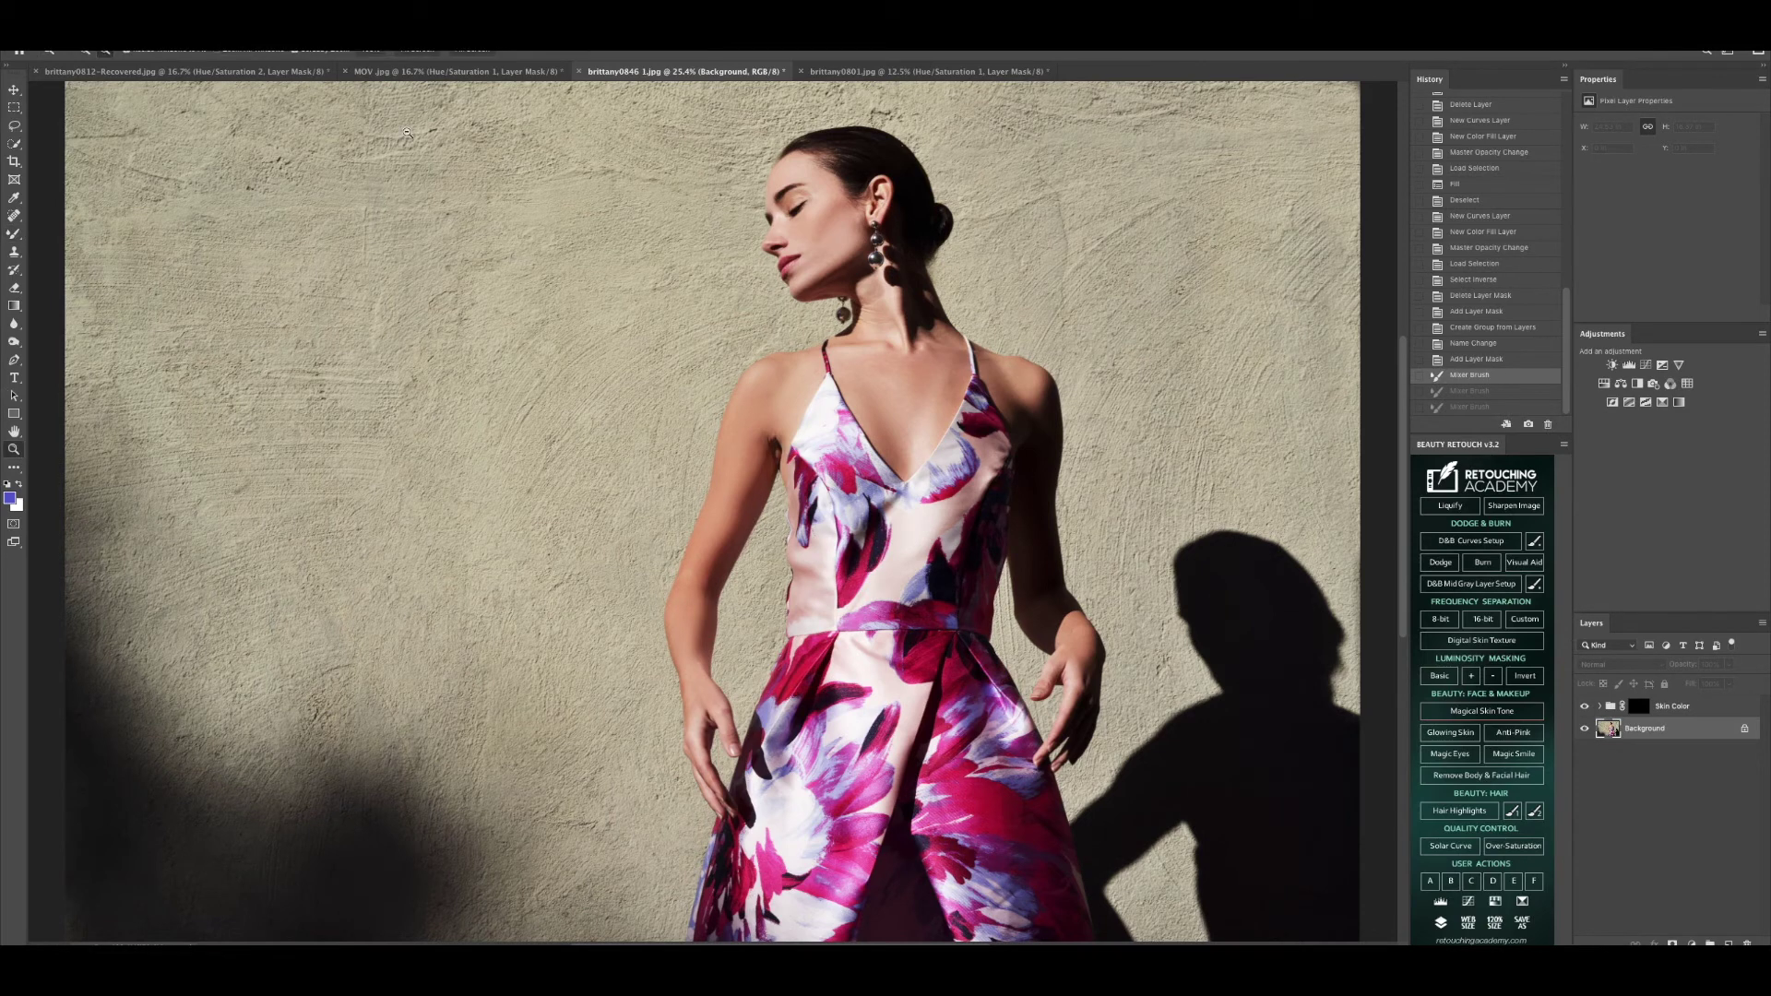
pyautogui.moveTo(810, 513); pyautogui.dragTo(707, 521)
pyautogui.keyDown('alt'); pyautogui.click(706, 521); pyautogui.keyUp('alt')
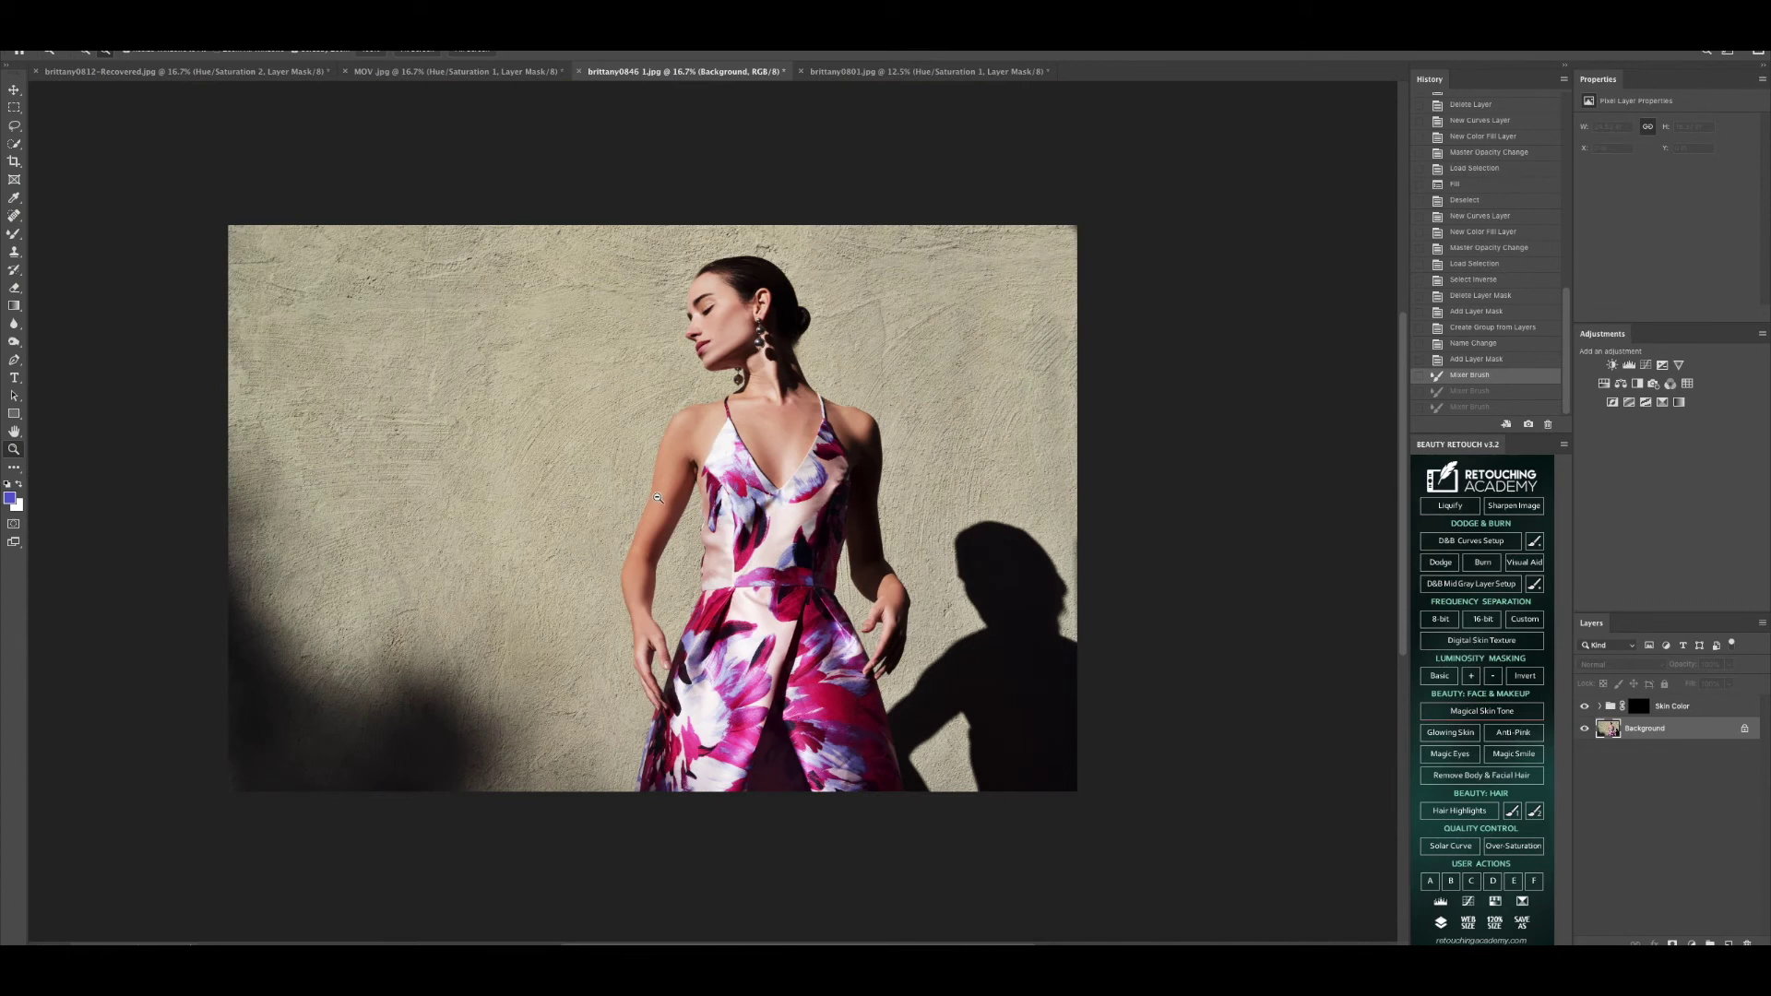
# Step: Add a Hue/Saturation adjustment layer above the Background and set its saturation to -19
pyautogui.click(1610, 391)
pyautogui.moveTo(1656, 199); pyautogui.dragTo(1654, 203)
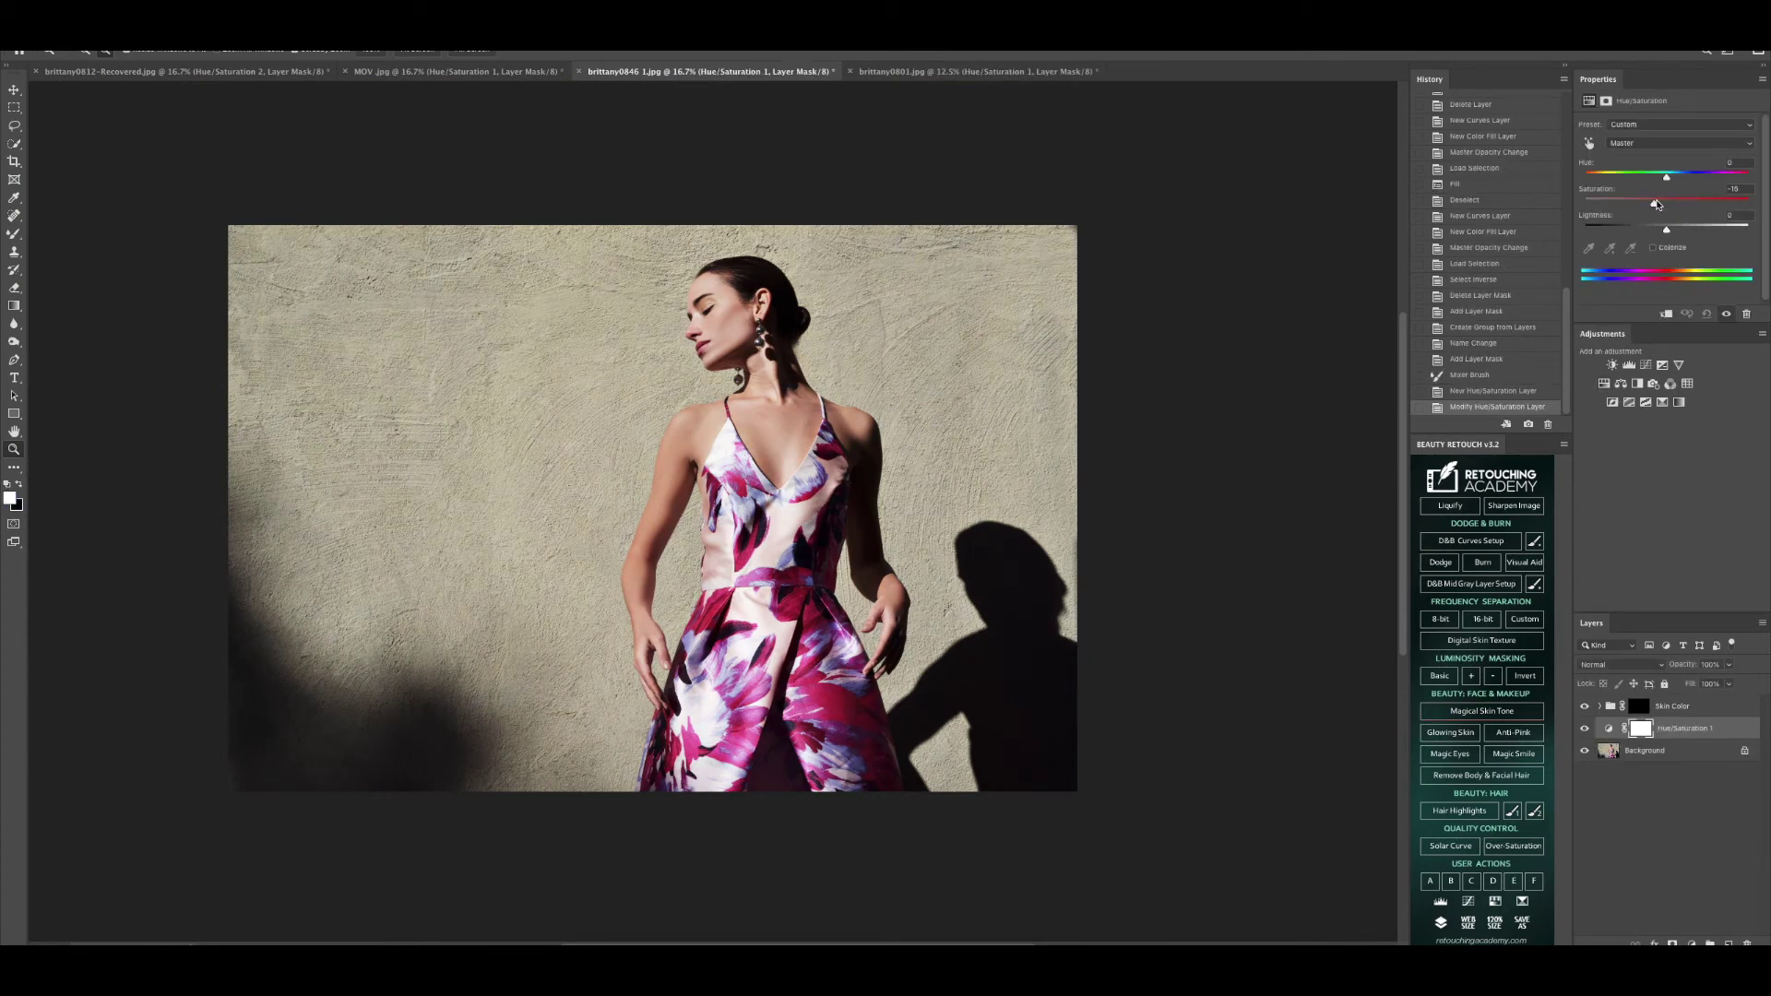
pyautogui.moveTo(1654, 203)
pyautogui.mouseDown()
pyautogui.moveTo(1521, 222)
pyautogui.moveTo(1666, 226)
pyautogui.moveTo(1645, 230)
pyautogui.mouseUp()
pyautogui.hotkey('ctrl', '-')
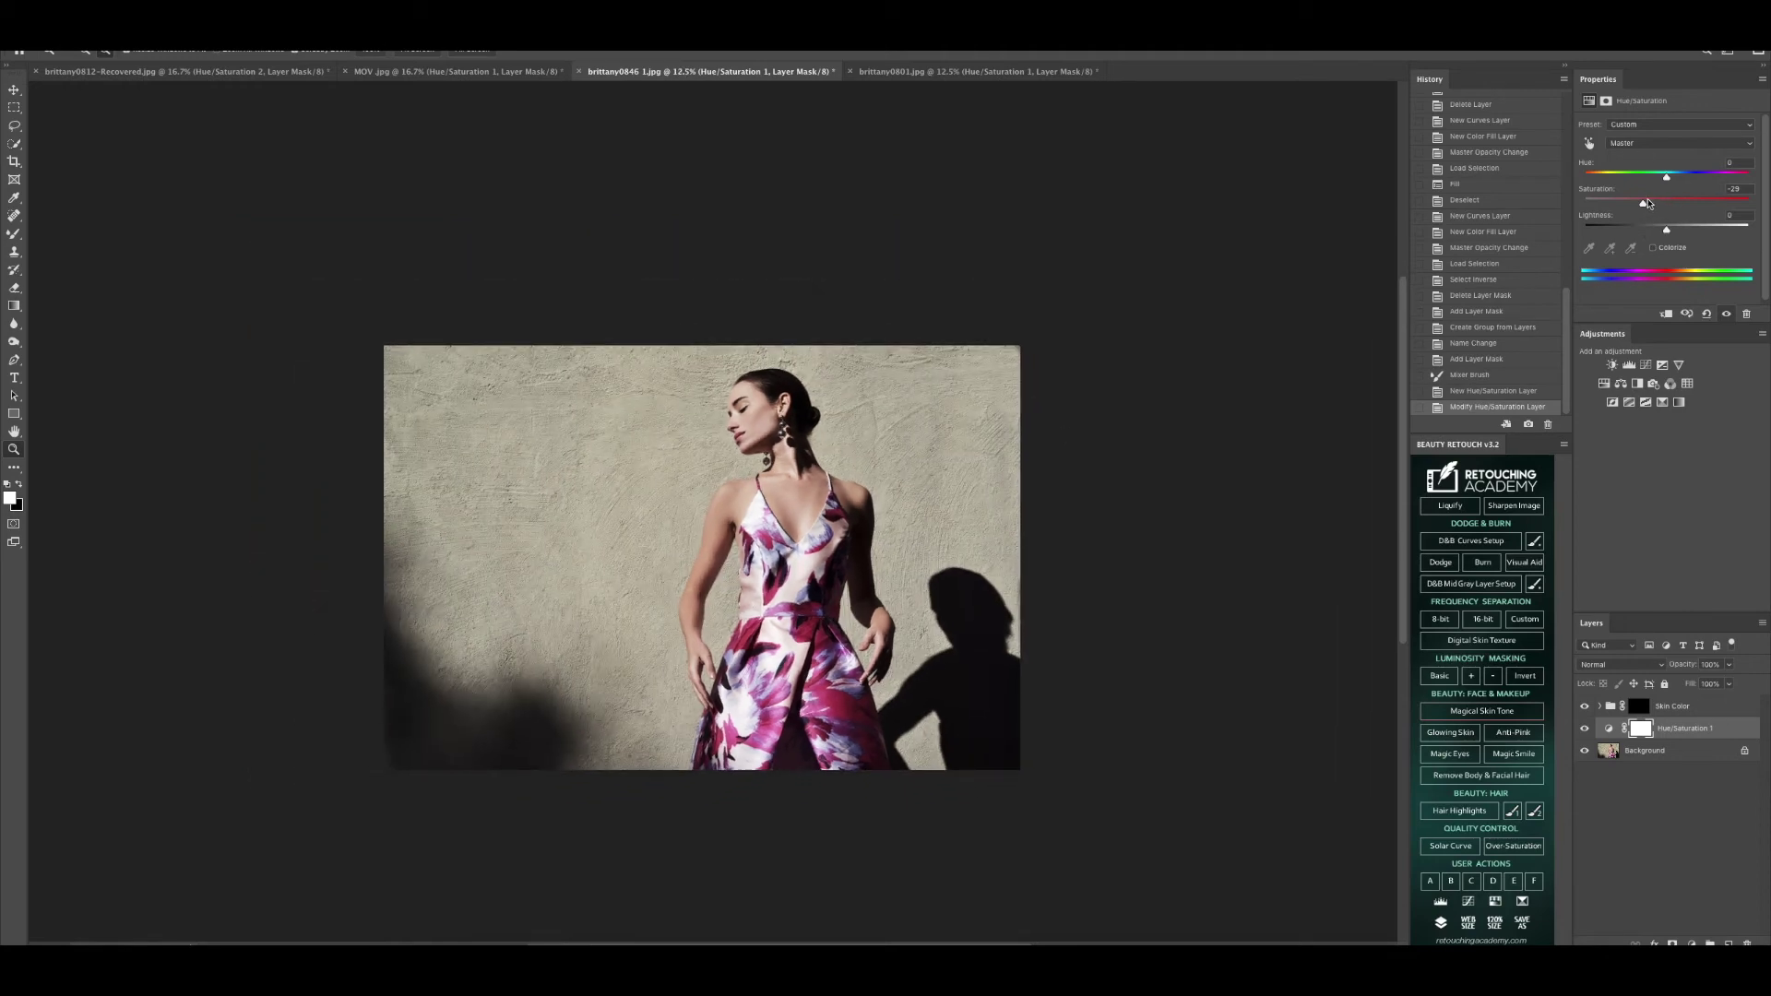
pyautogui.moveTo(1649, 202); pyautogui.dragTo(1652, 204)
# Step: Compare the retouched portrait with its originally opened state, and restore the newest history state
pyautogui.scroll(10, 1492, 397)
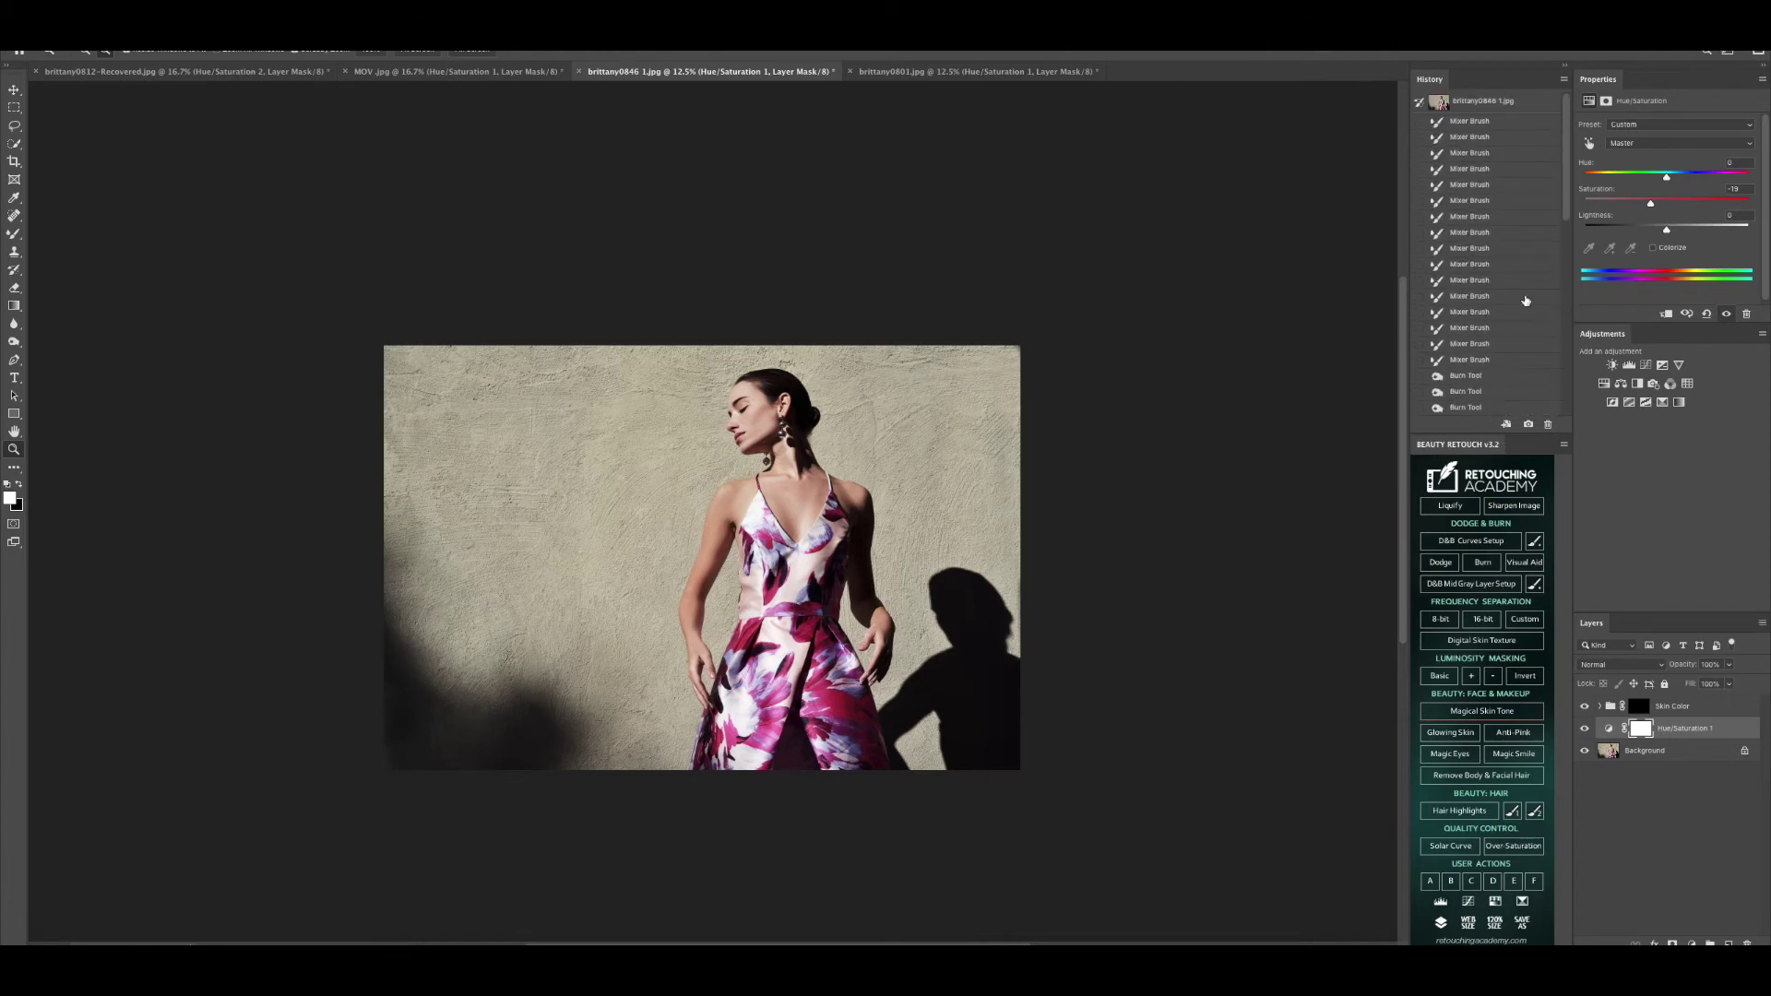
pyautogui.click(1474, 103)
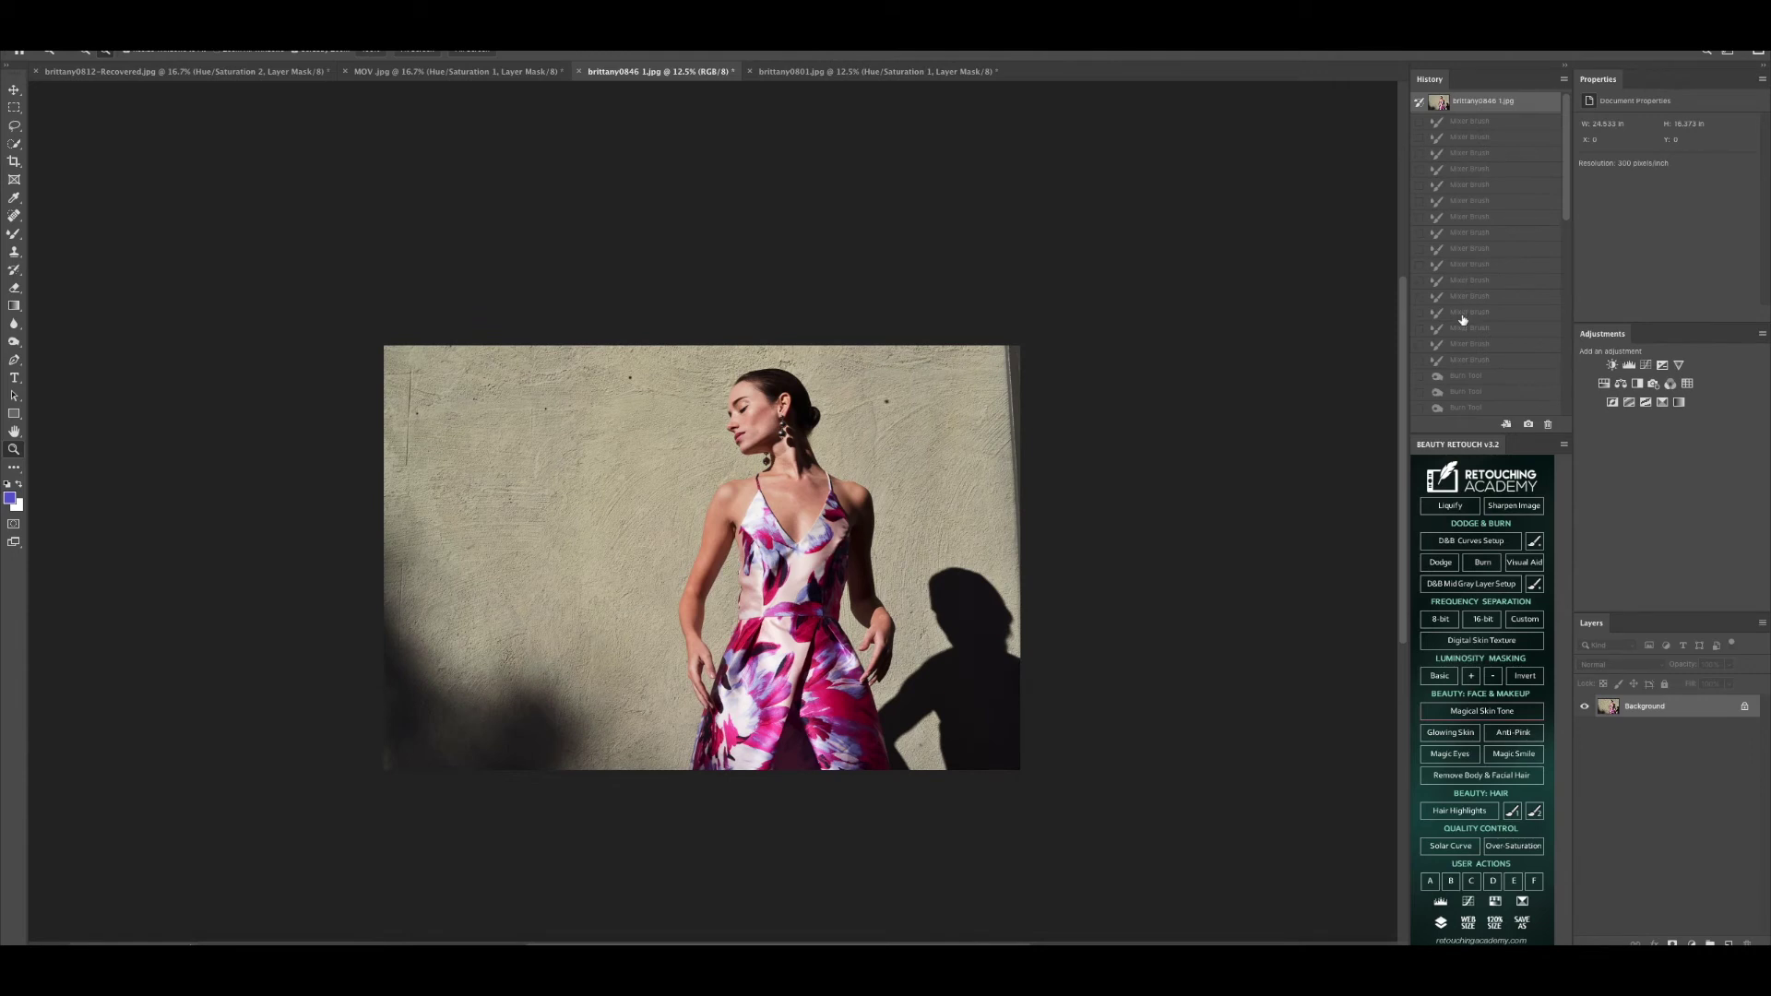
pyautogui.scroll(-6, 1469, 345)
pyautogui.scroll(-4, 1469, 345)
pyautogui.click(1483, 407)
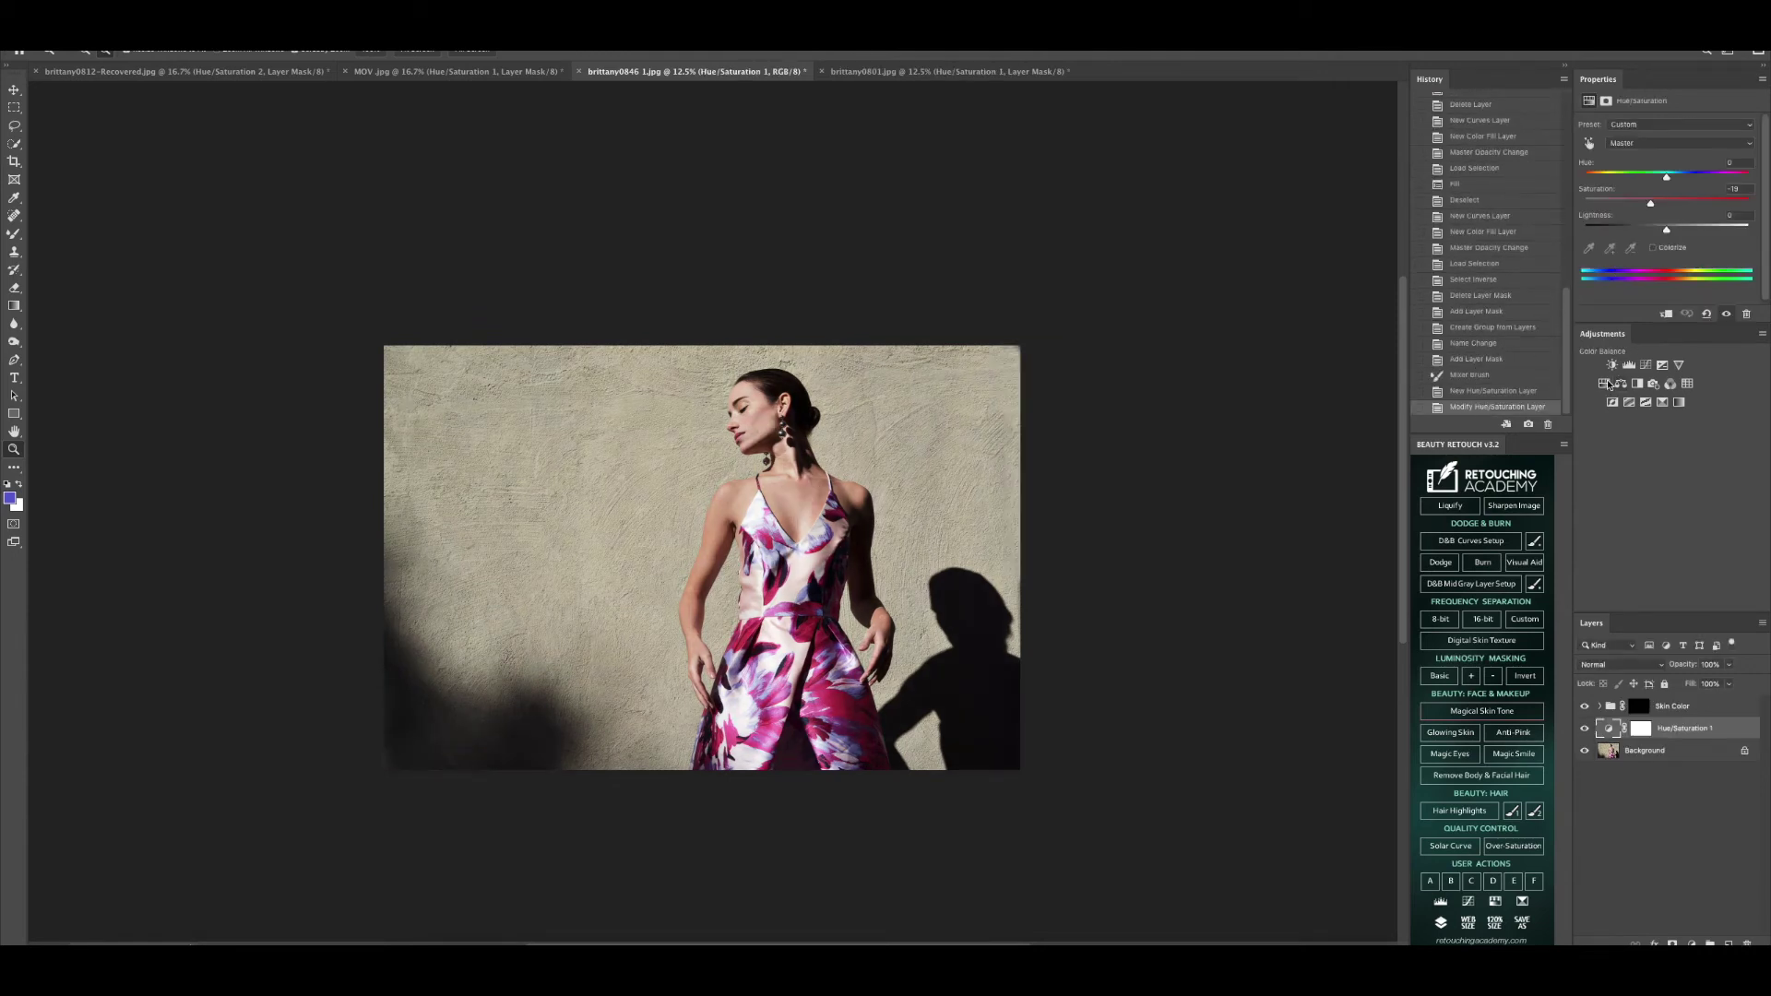
# Step: Set the Hue/Saturation layer's saturation to -16
pyautogui.moveTo(1658, 205); pyautogui.dragTo(1653, 206)
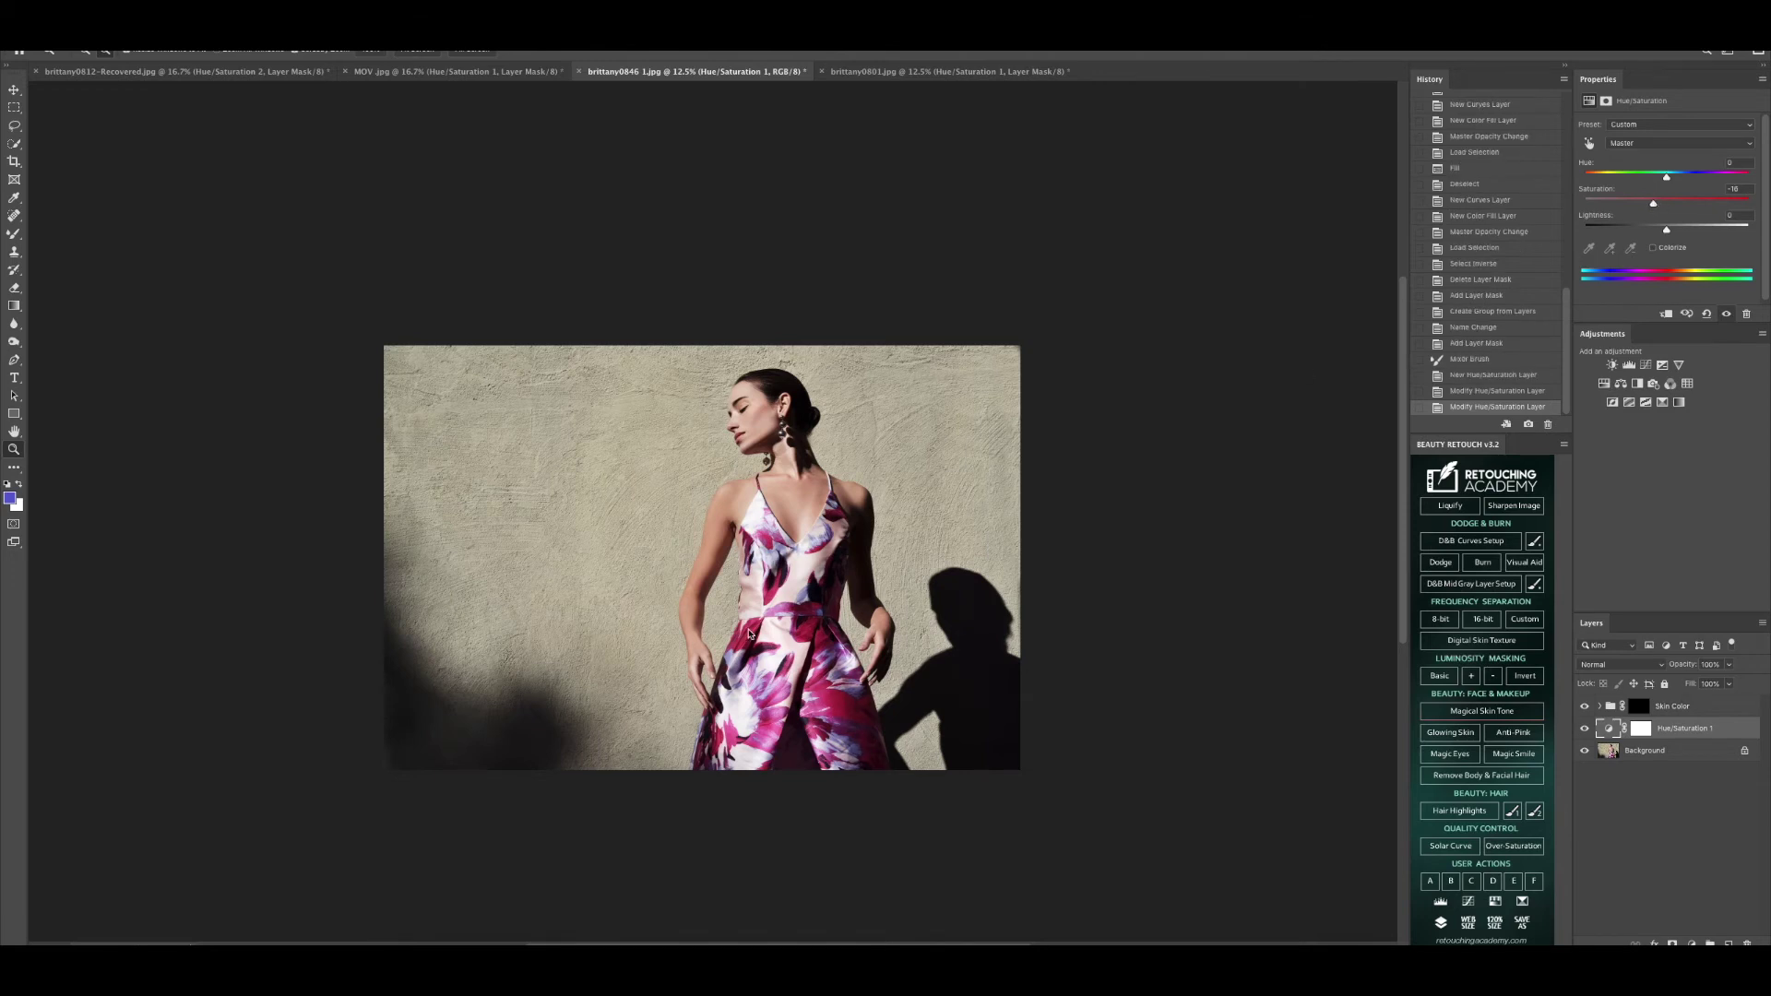
pyautogui.keyDown('alt'); pyautogui.click(665, 552); pyautogui.keyUp('alt')
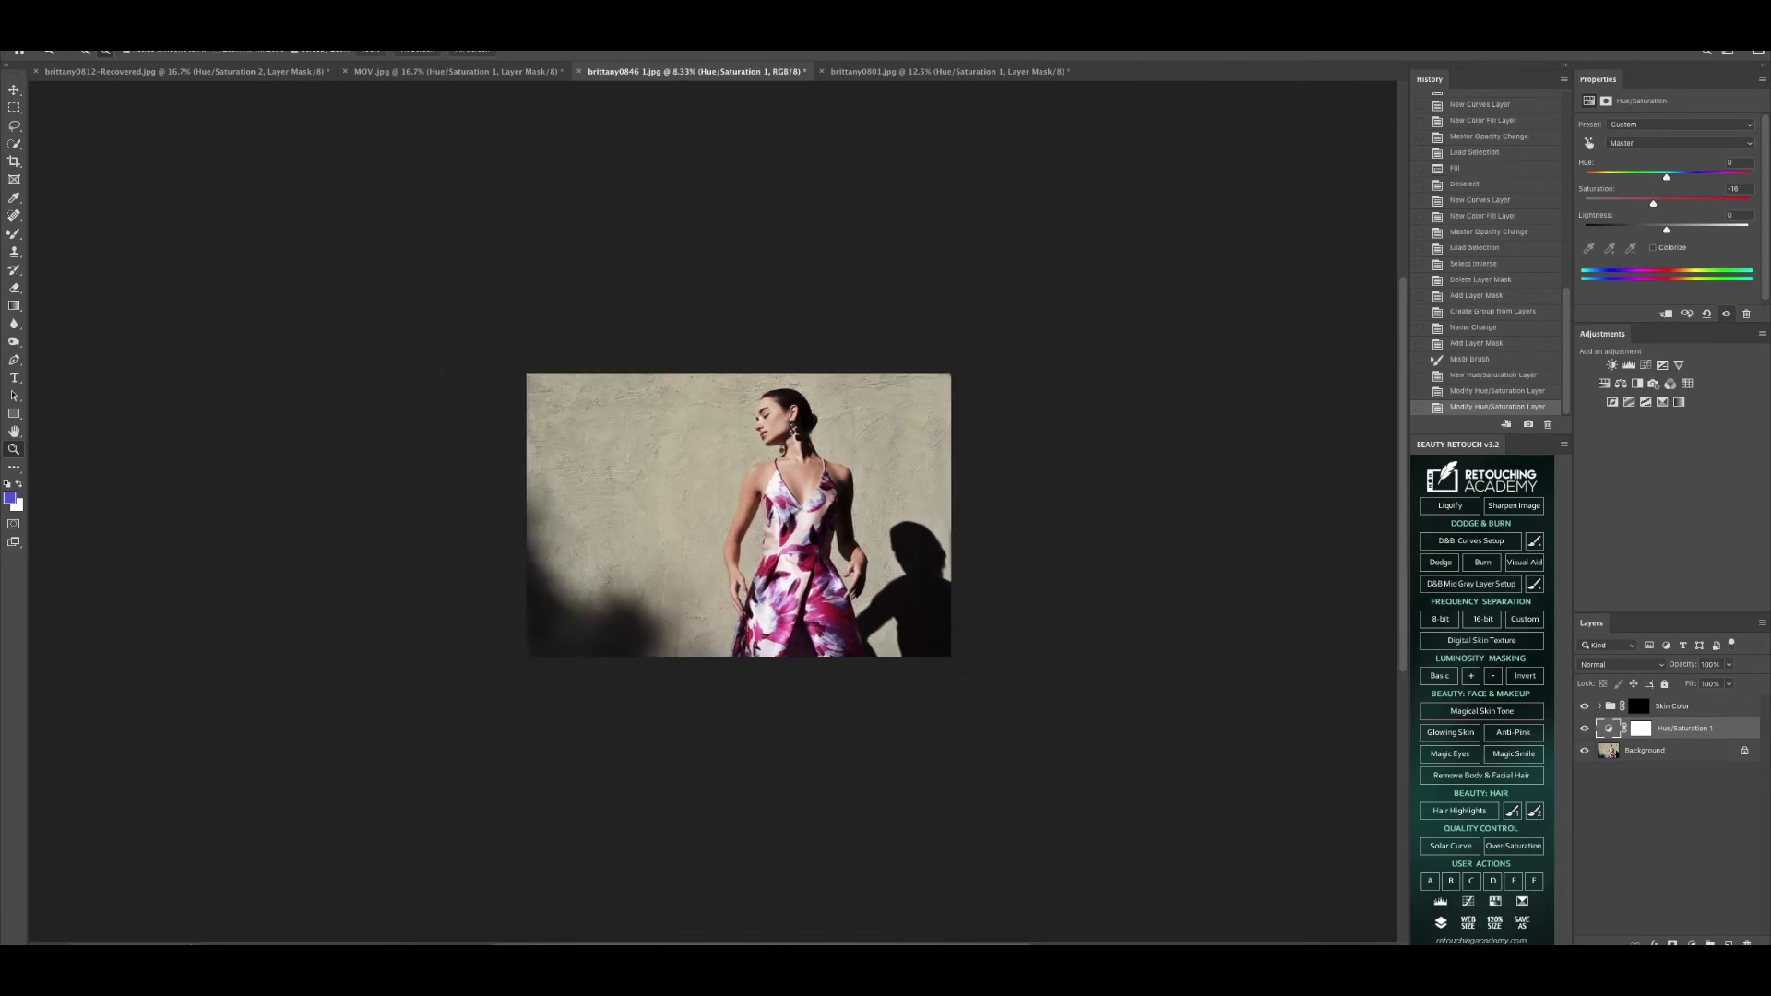
# Step: Darken both hands on the Background layer with the Burn tool and compare with an earlier burn state, keeping the newest one
pyautogui.click(473, 49)
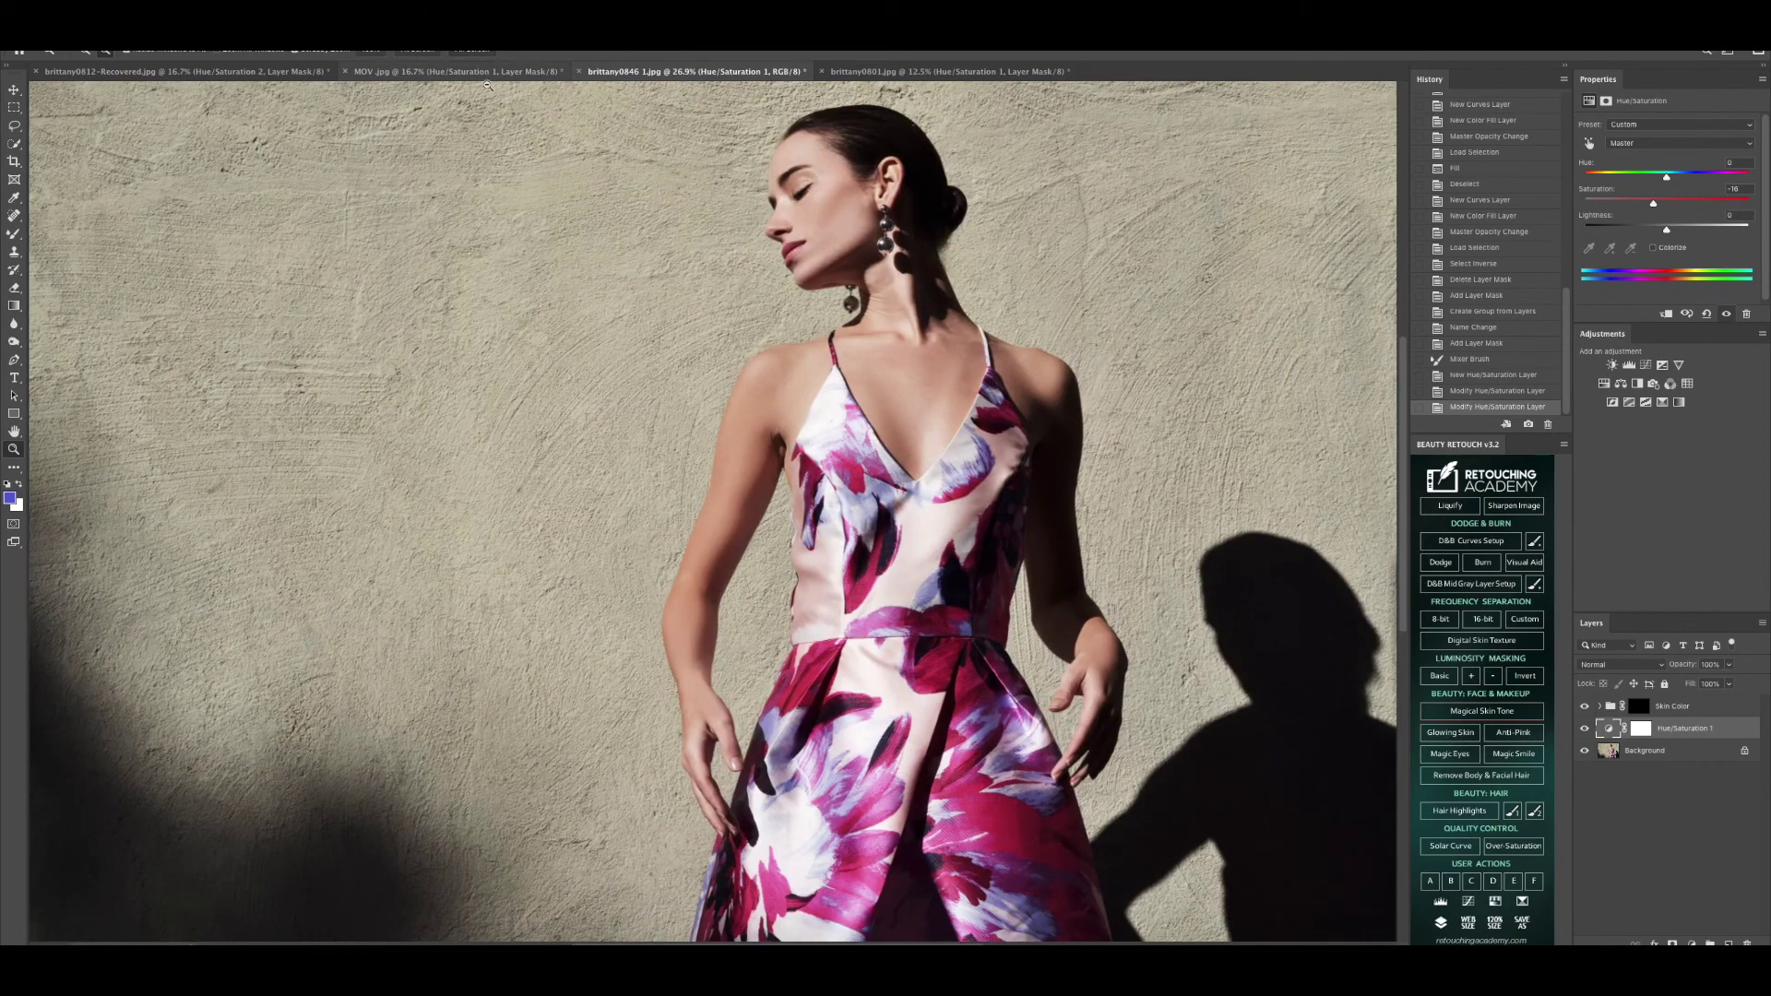
pyautogui.keyDown('alt'); pyautogui.click(765, 460); pyautogui.keyUp('alt')
pyautogui.keyDown('alt'); pyautogui.click(633, 531); pyautogui.keyUp('alt')
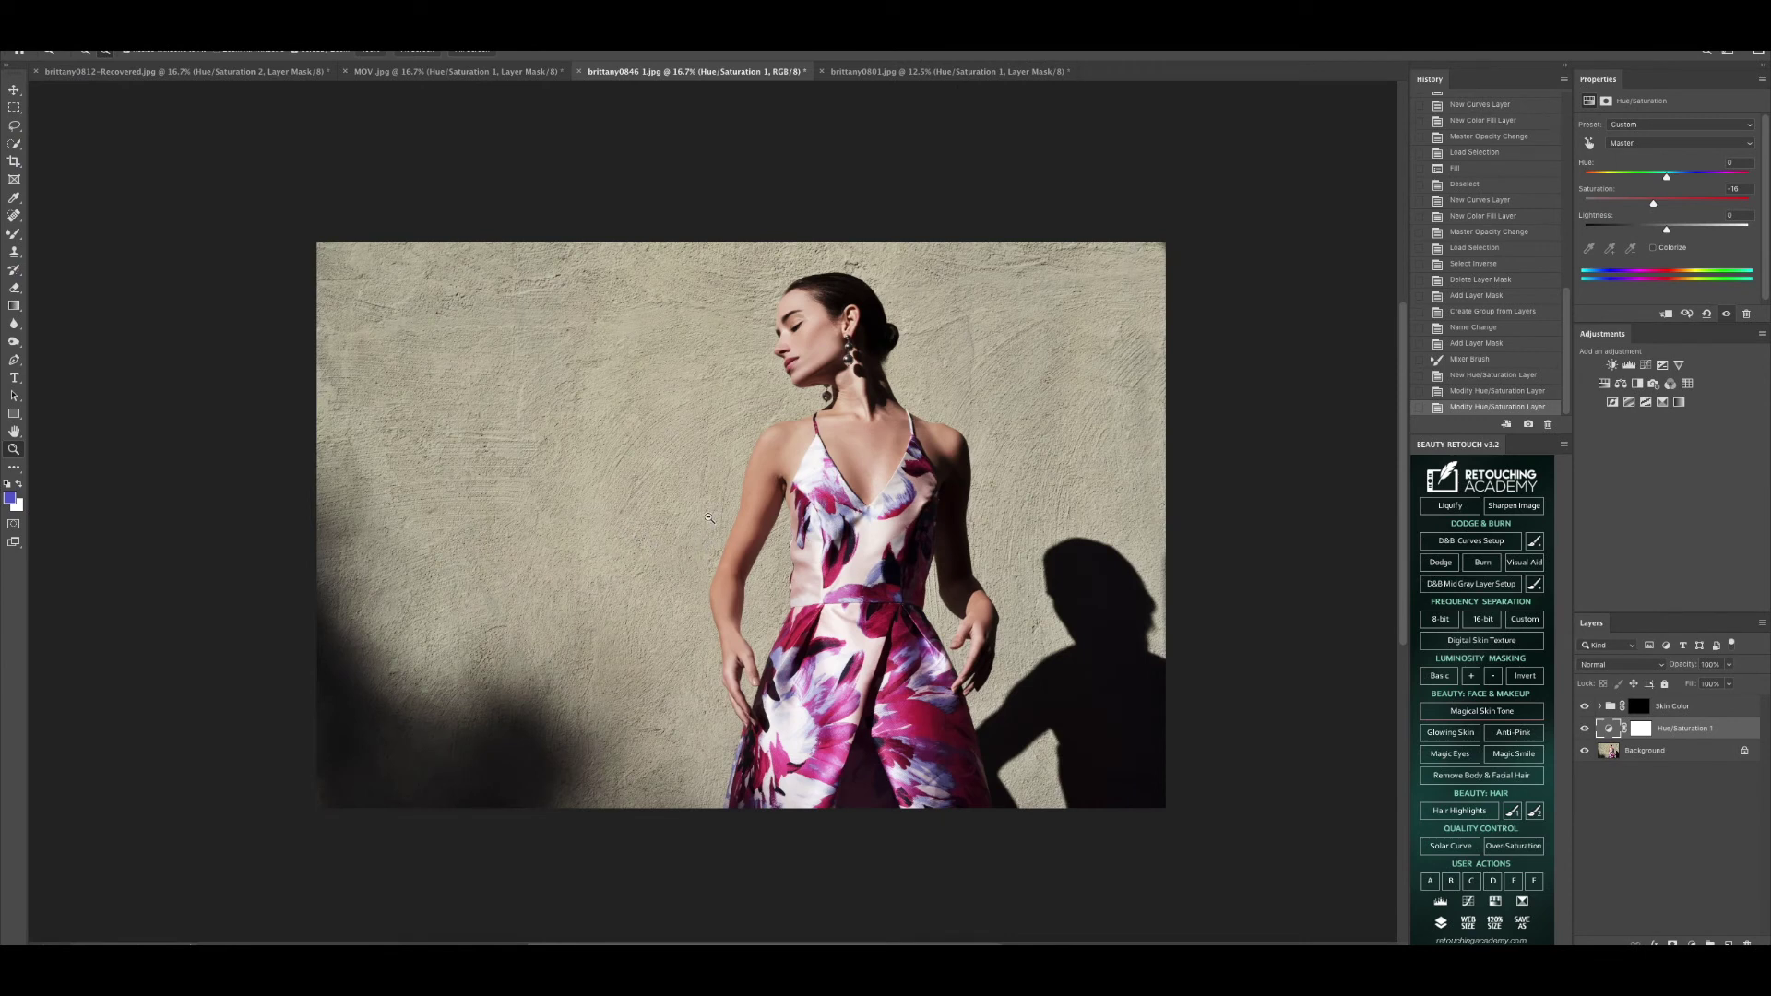
pyautogui.click(14, 341)
pyautogui.click(1649, 754)
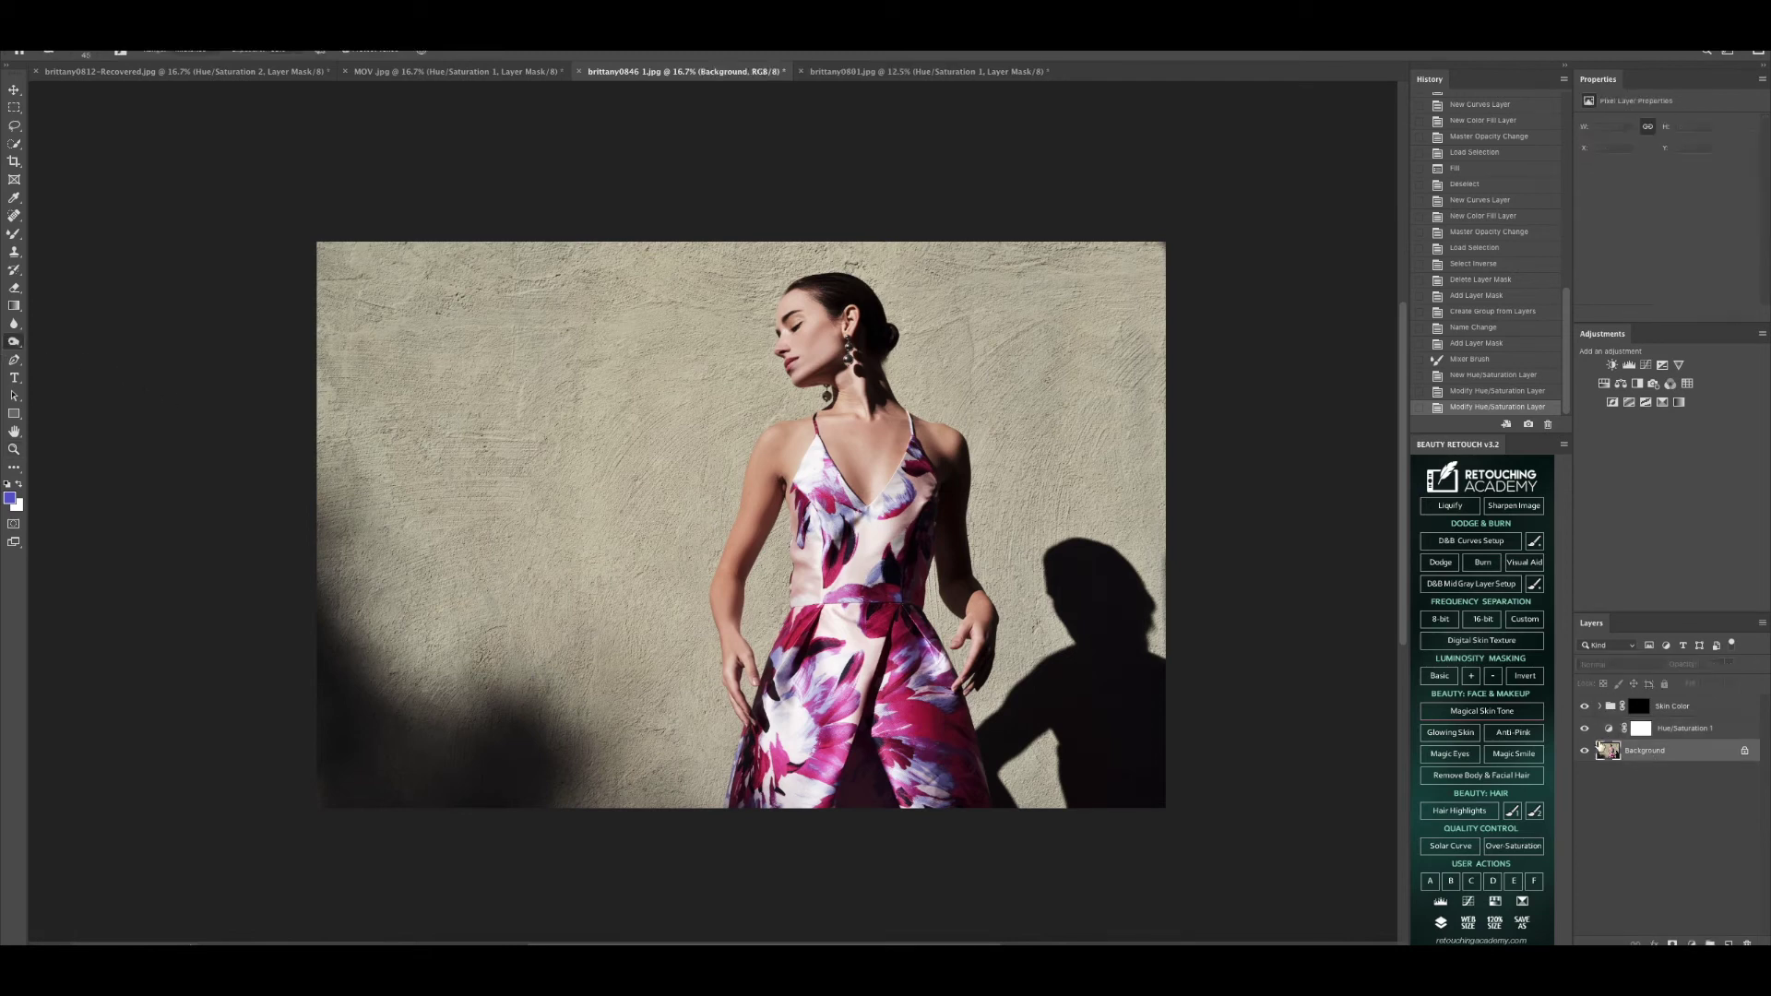
pyautogui.moveTo(755, 713); pyautogui.dragTo(739, 691)
pyautogui.click(739, 664)
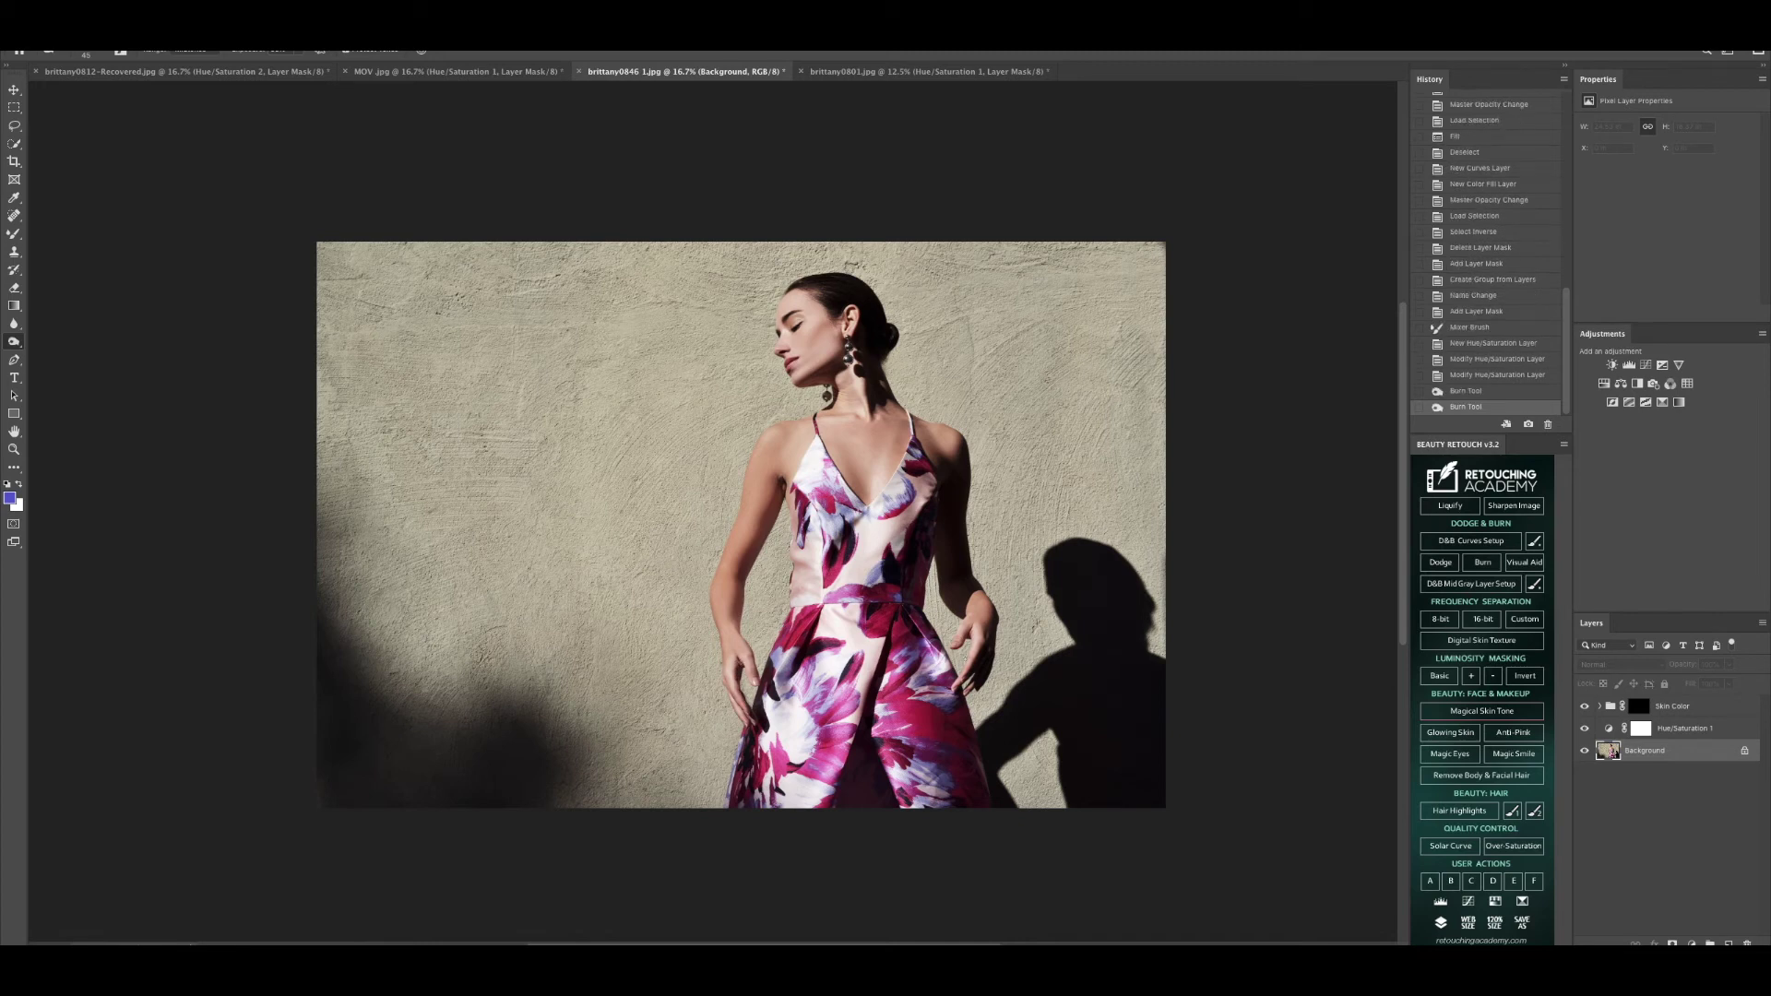
pyautogui.moveTo(967, 639); pyautogui.dragTo(974, 672)
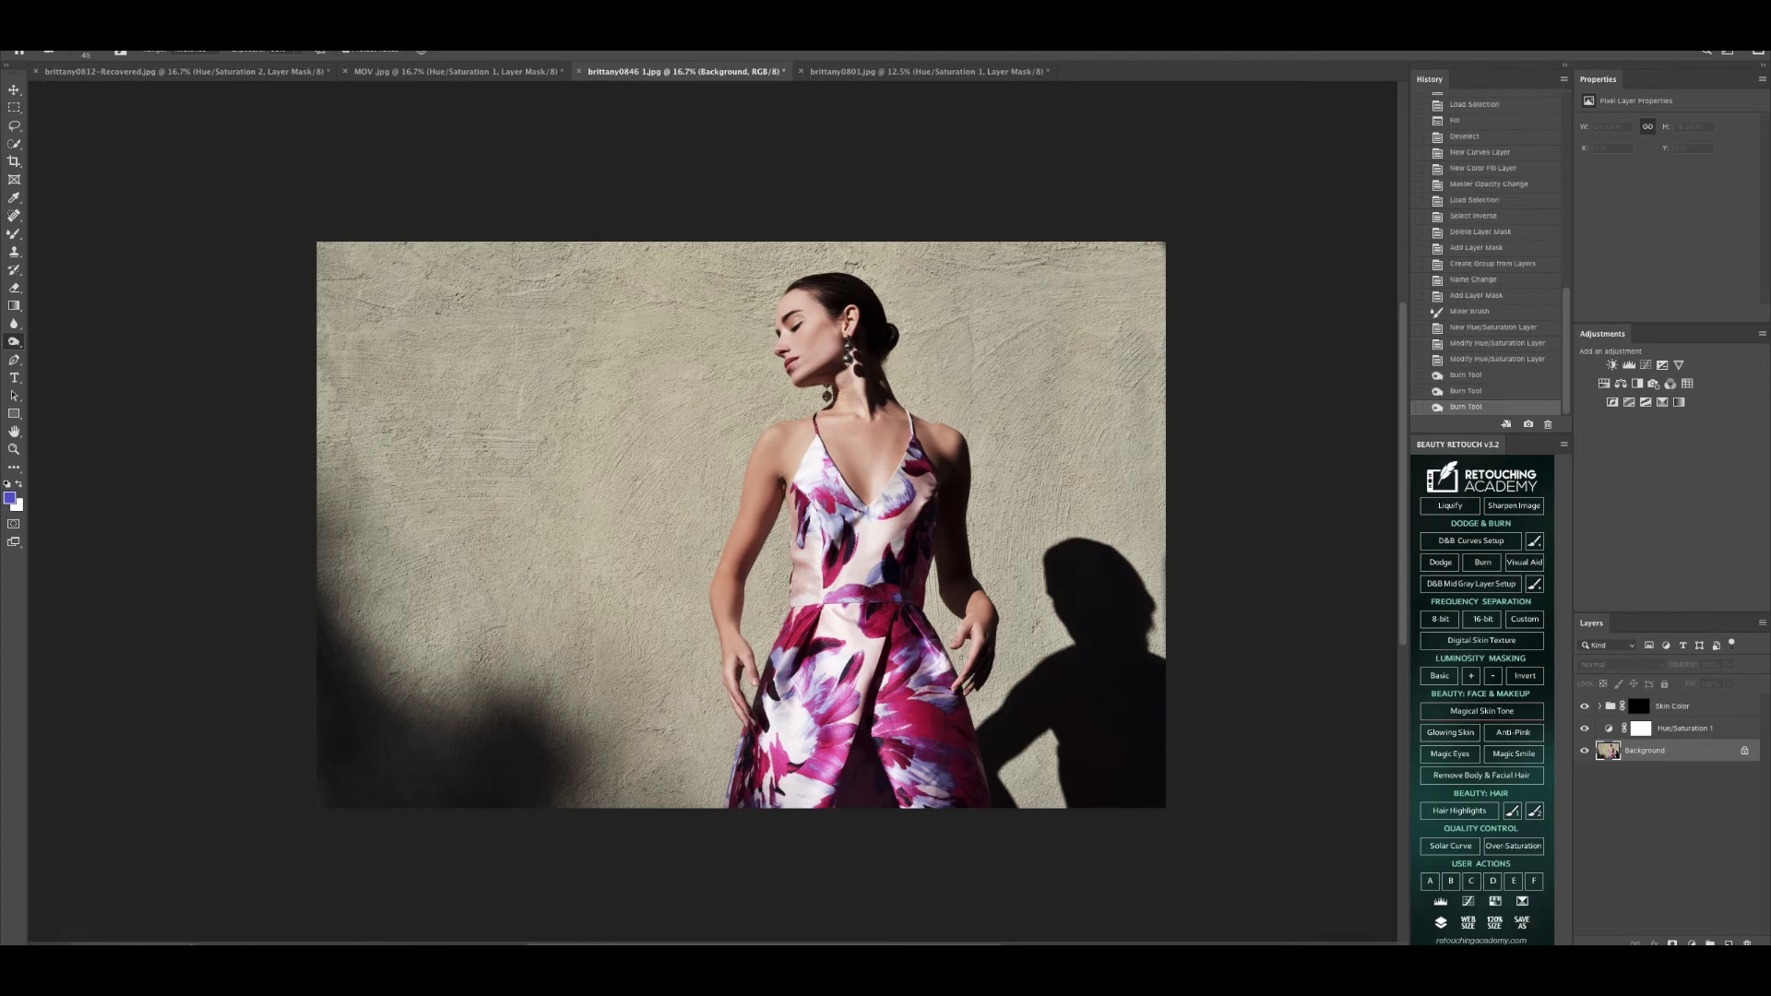
pyautogui.click(739, 692)
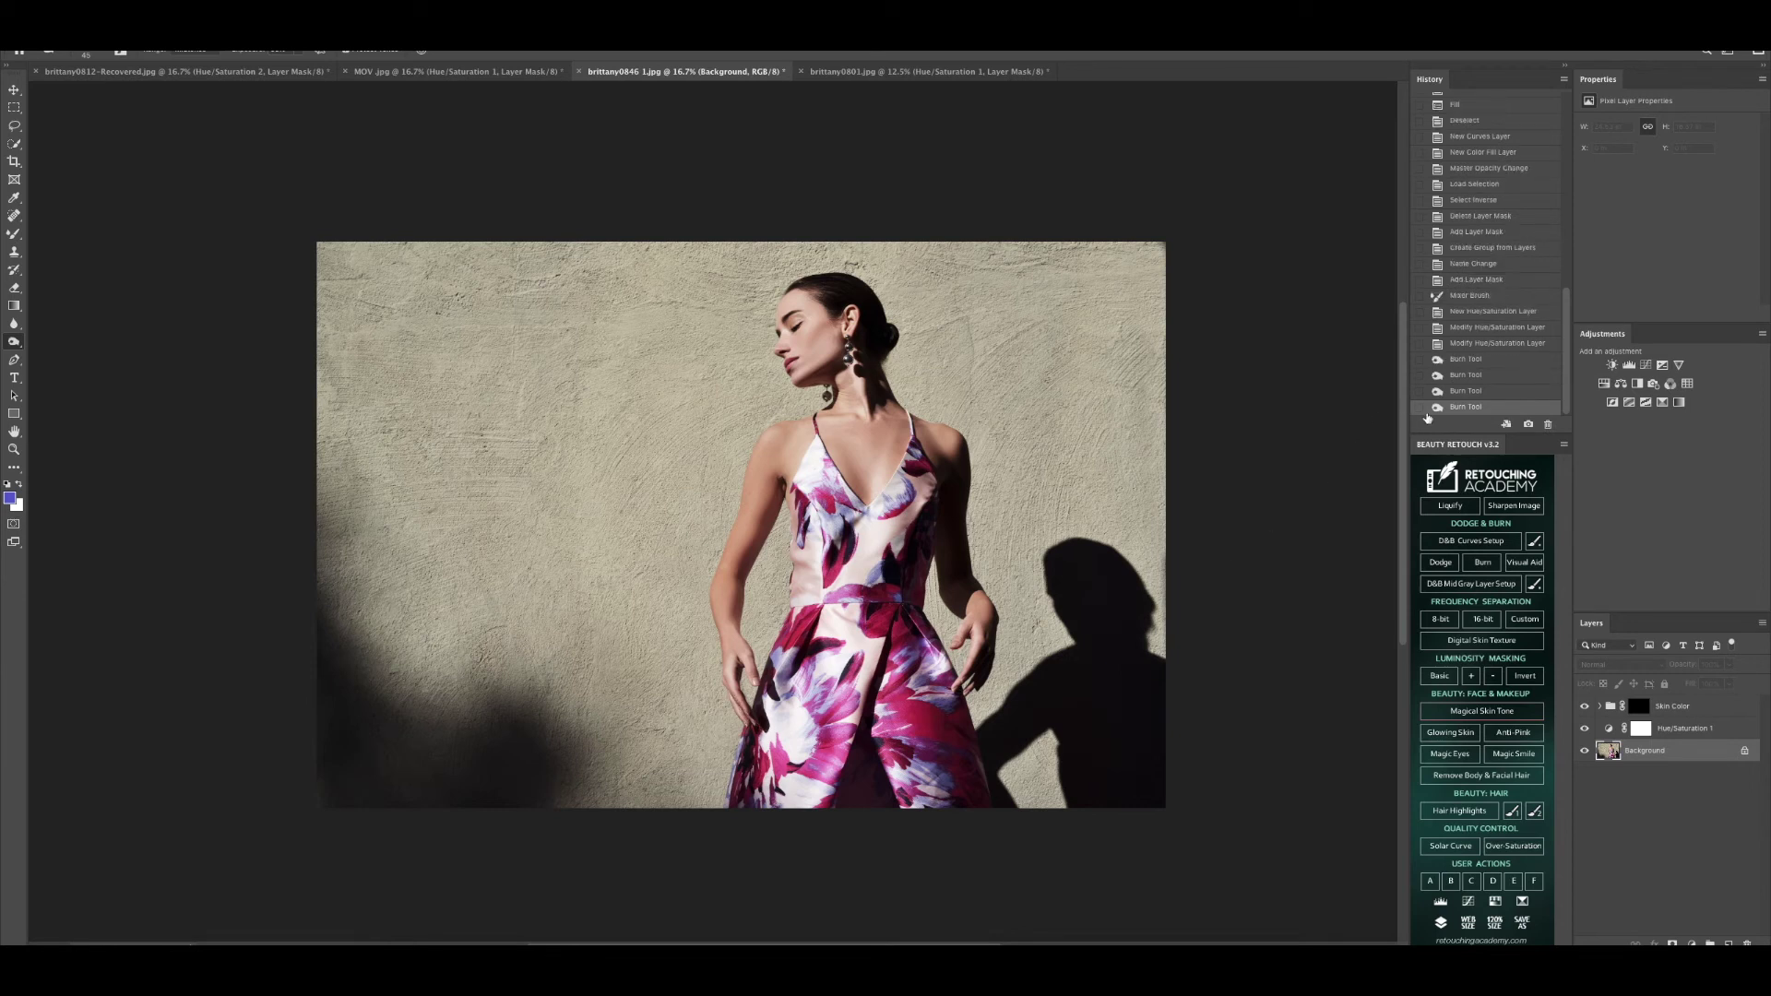
pyautogui.click(1467, 377)
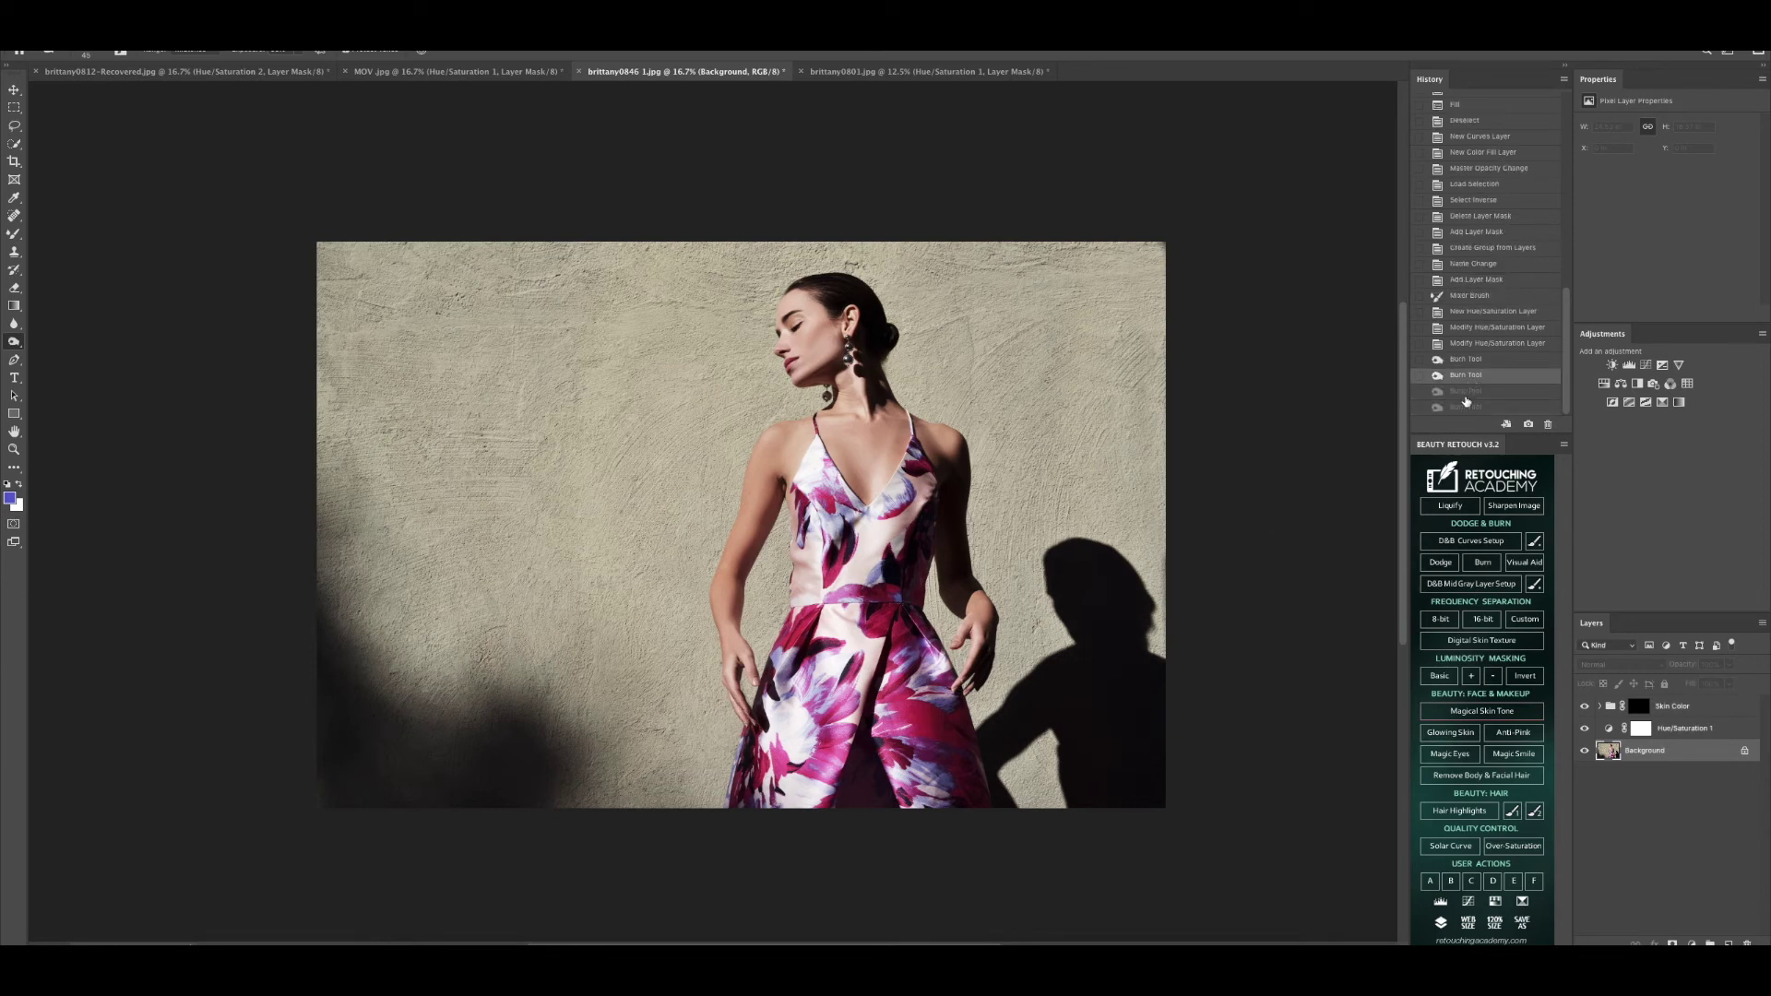
pyautogui.click(1466, 408)
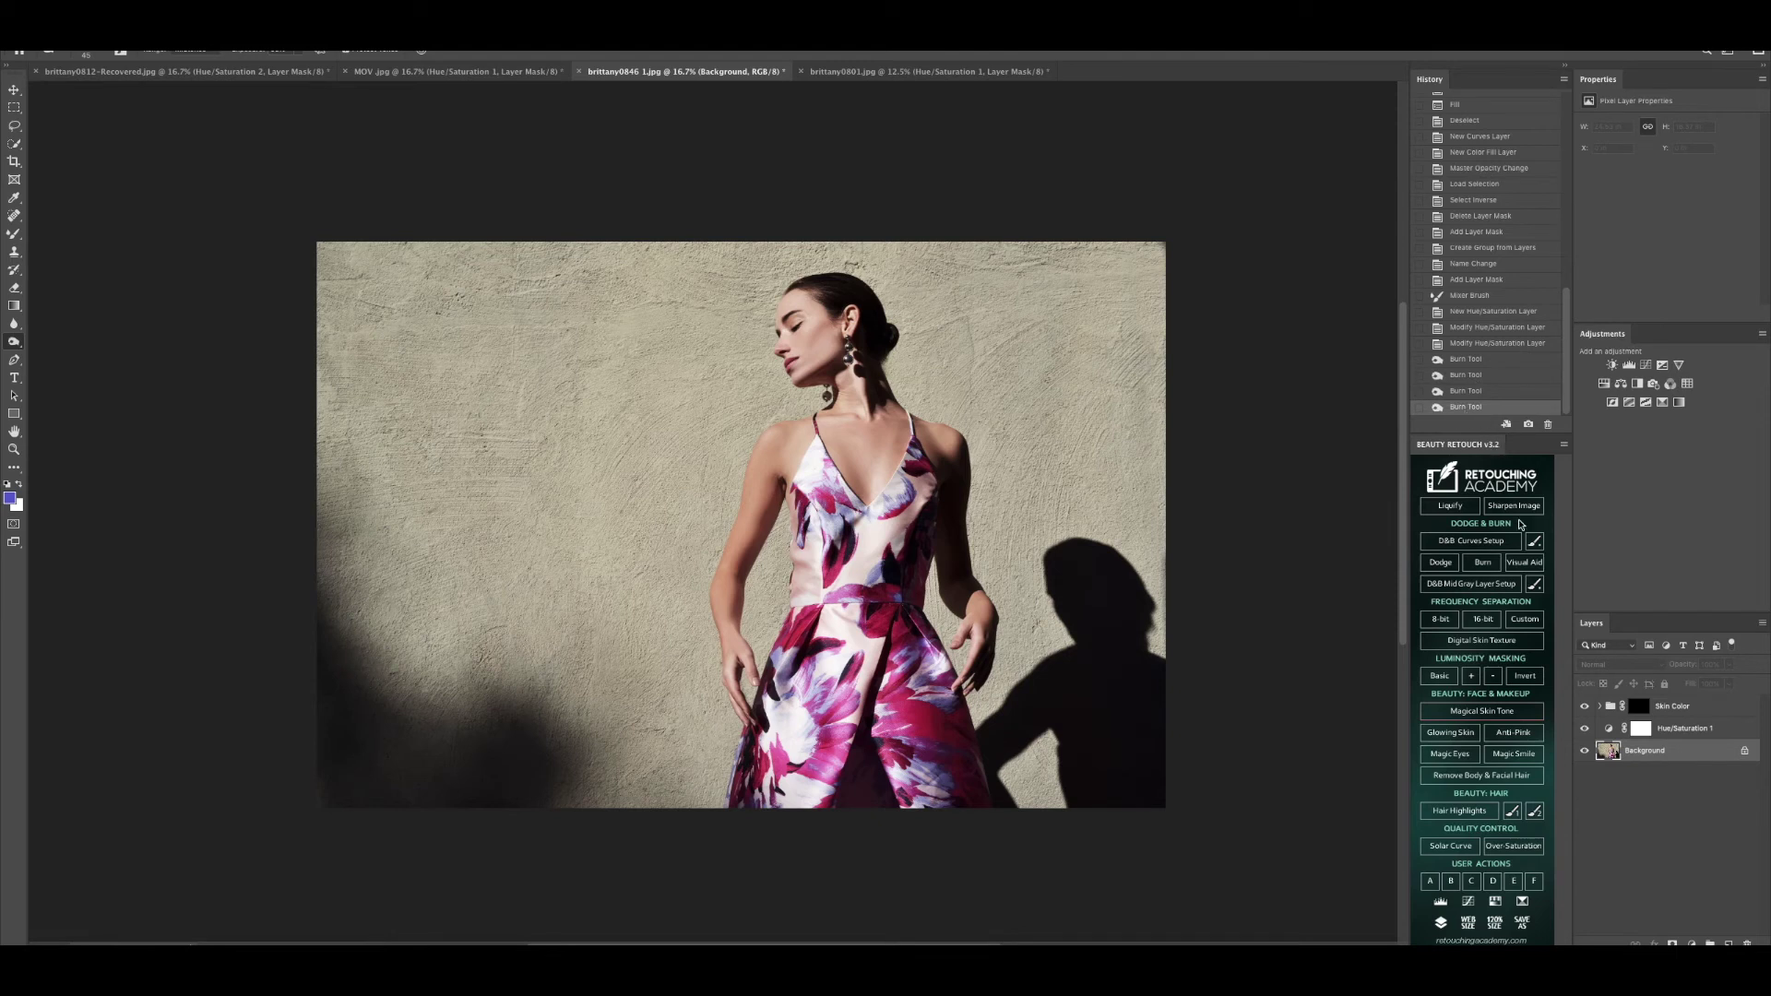
# Step: Flatten the image and run the Digital Skin Texture action on it
pyautogui.rightClick(1645, 754)
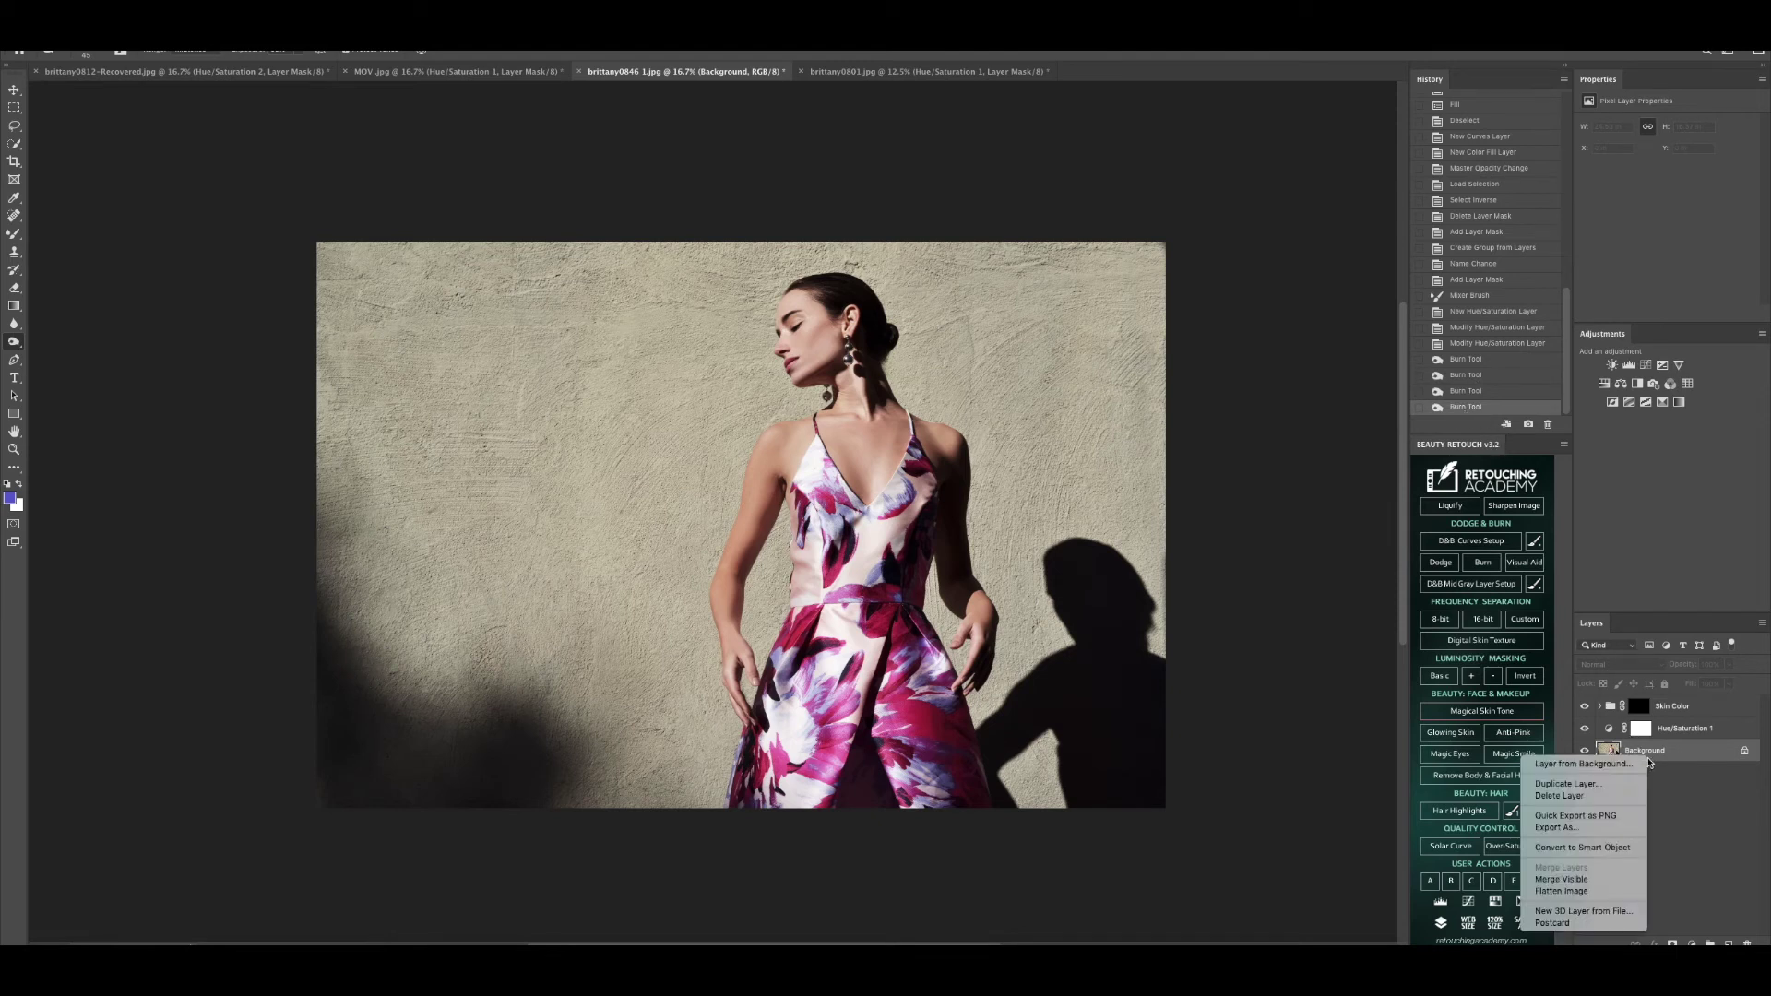
pyautogui.click(1583, 893)
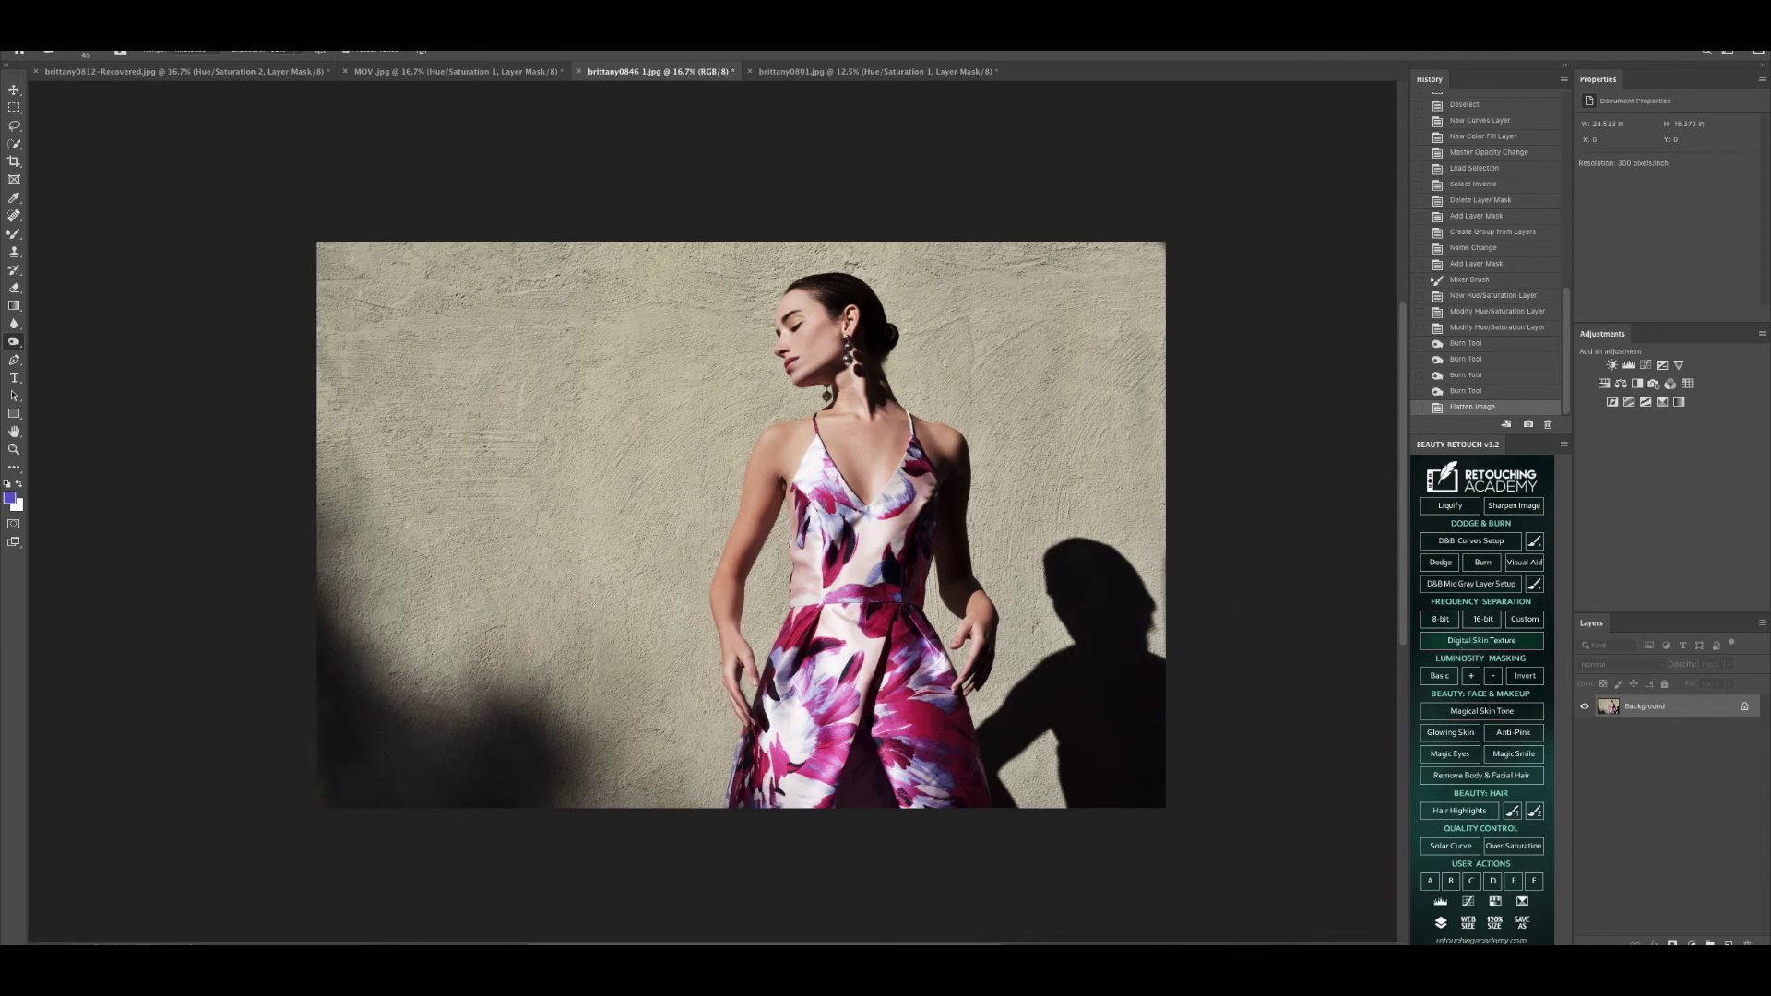
pyautogui.click(1481, 640)
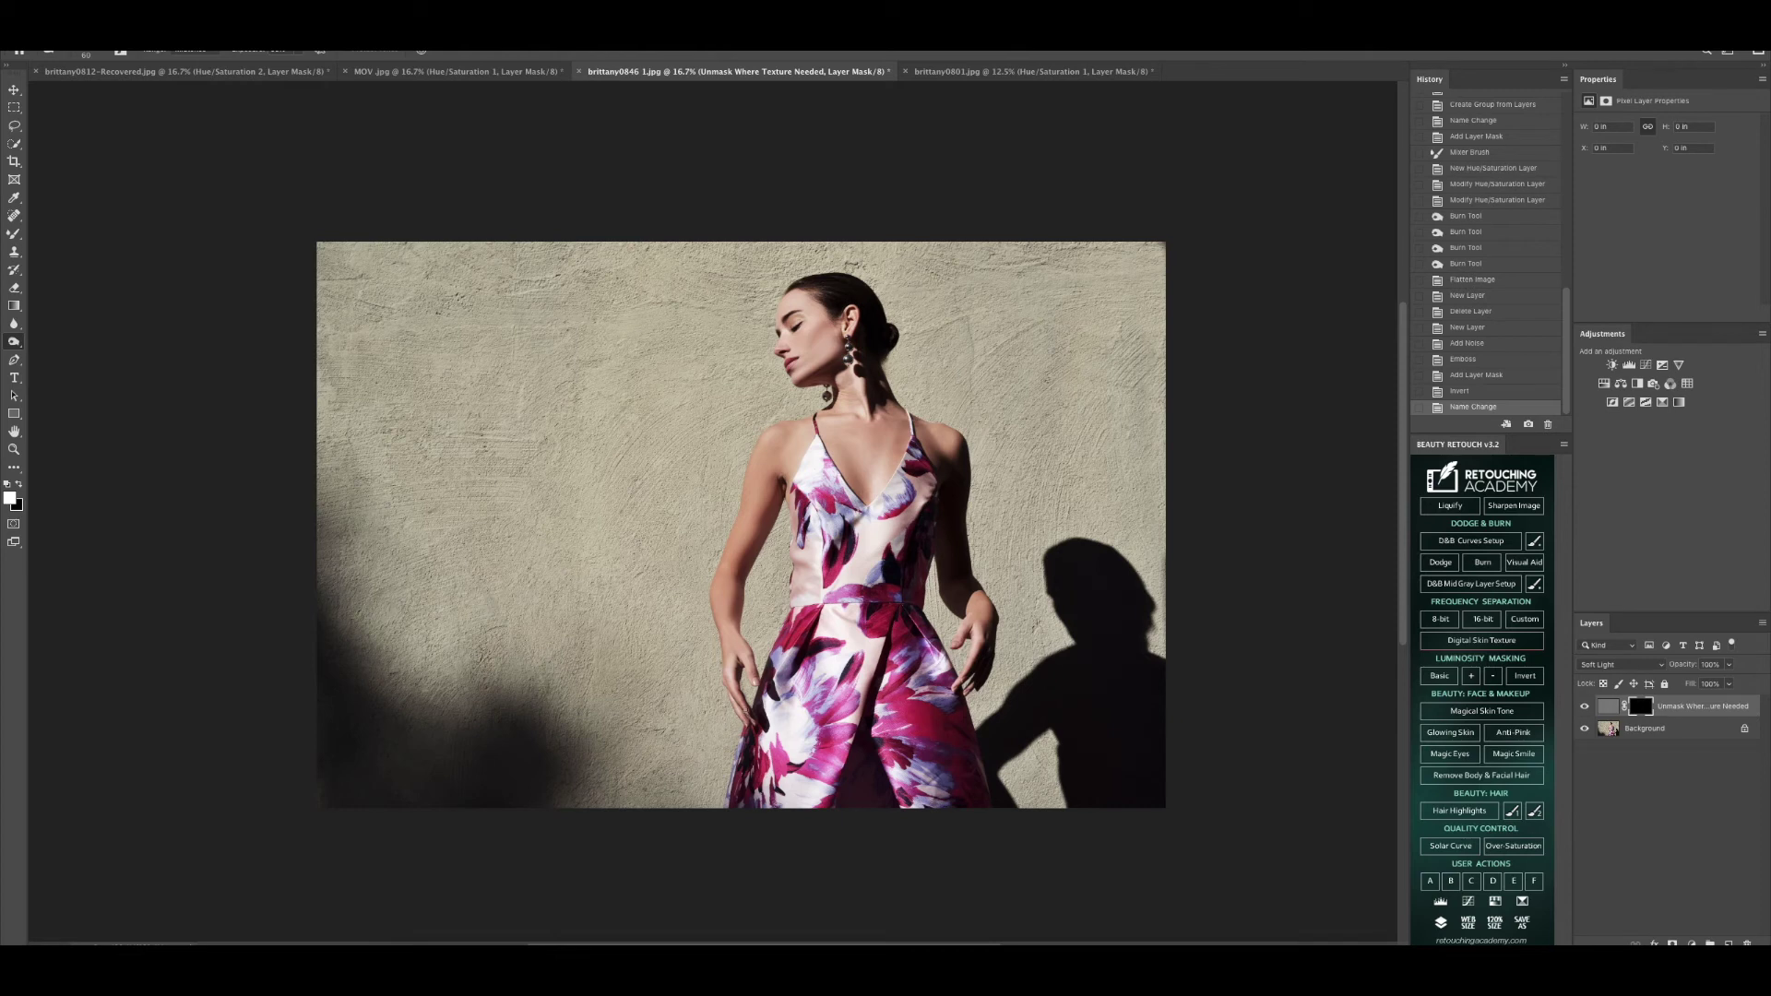
# Step: Try burning the woman's right hand on the texture layer mask, switch to the Background layer for another stroke, and undo that stroke
pyautogui.moveTo(743, 703); pyautogui.dragTo(735, 689)
pyautogui.click(738, 692)
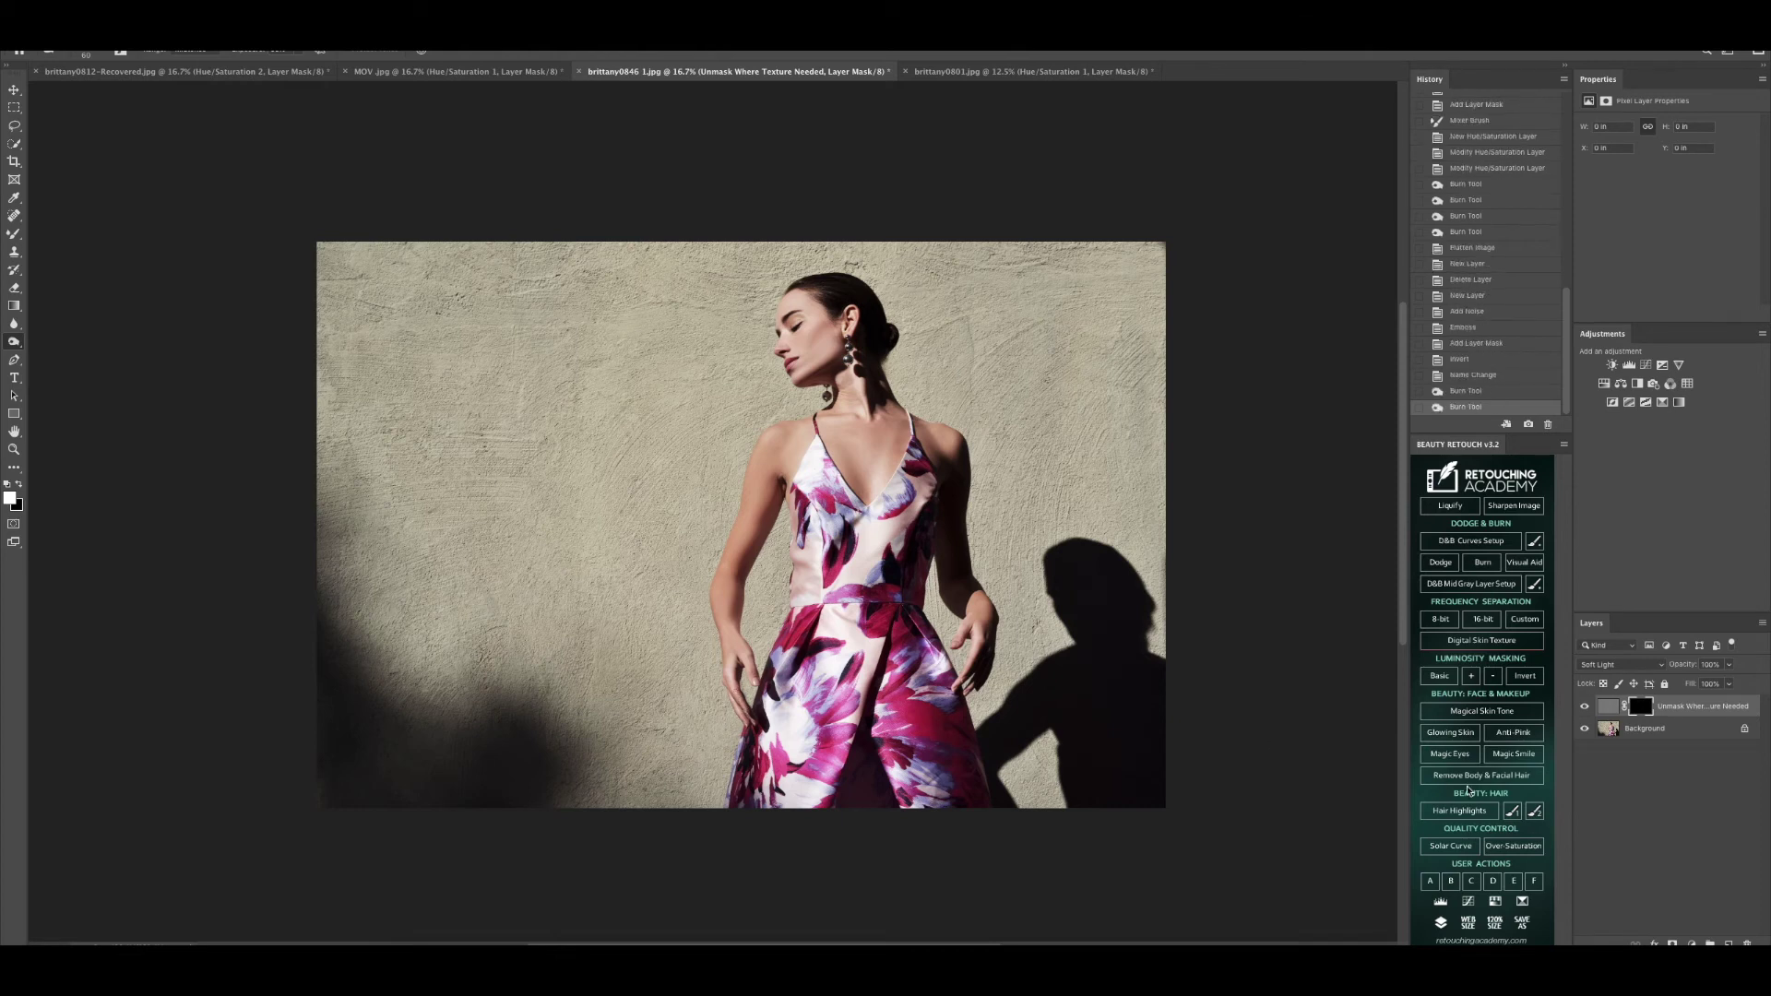
pyautogui.click(1660, 729)
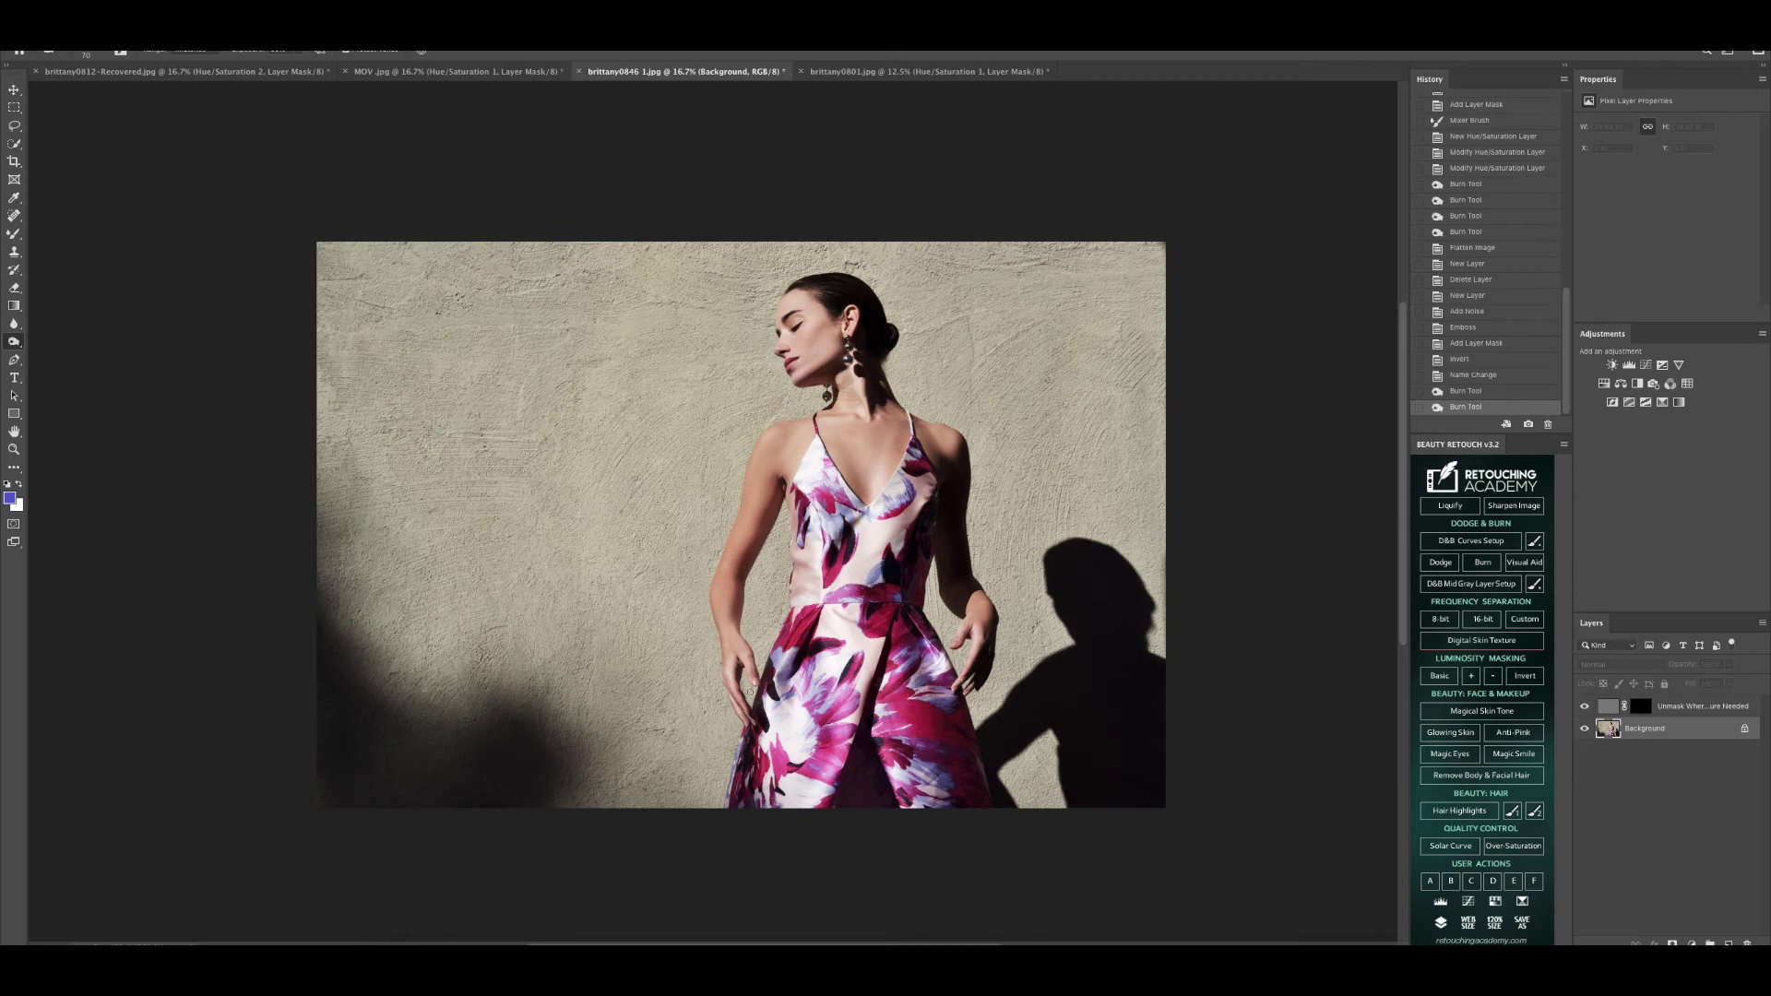
pyautogui.moveTo(746, 704); pyautogui.dragTo(749, 710)
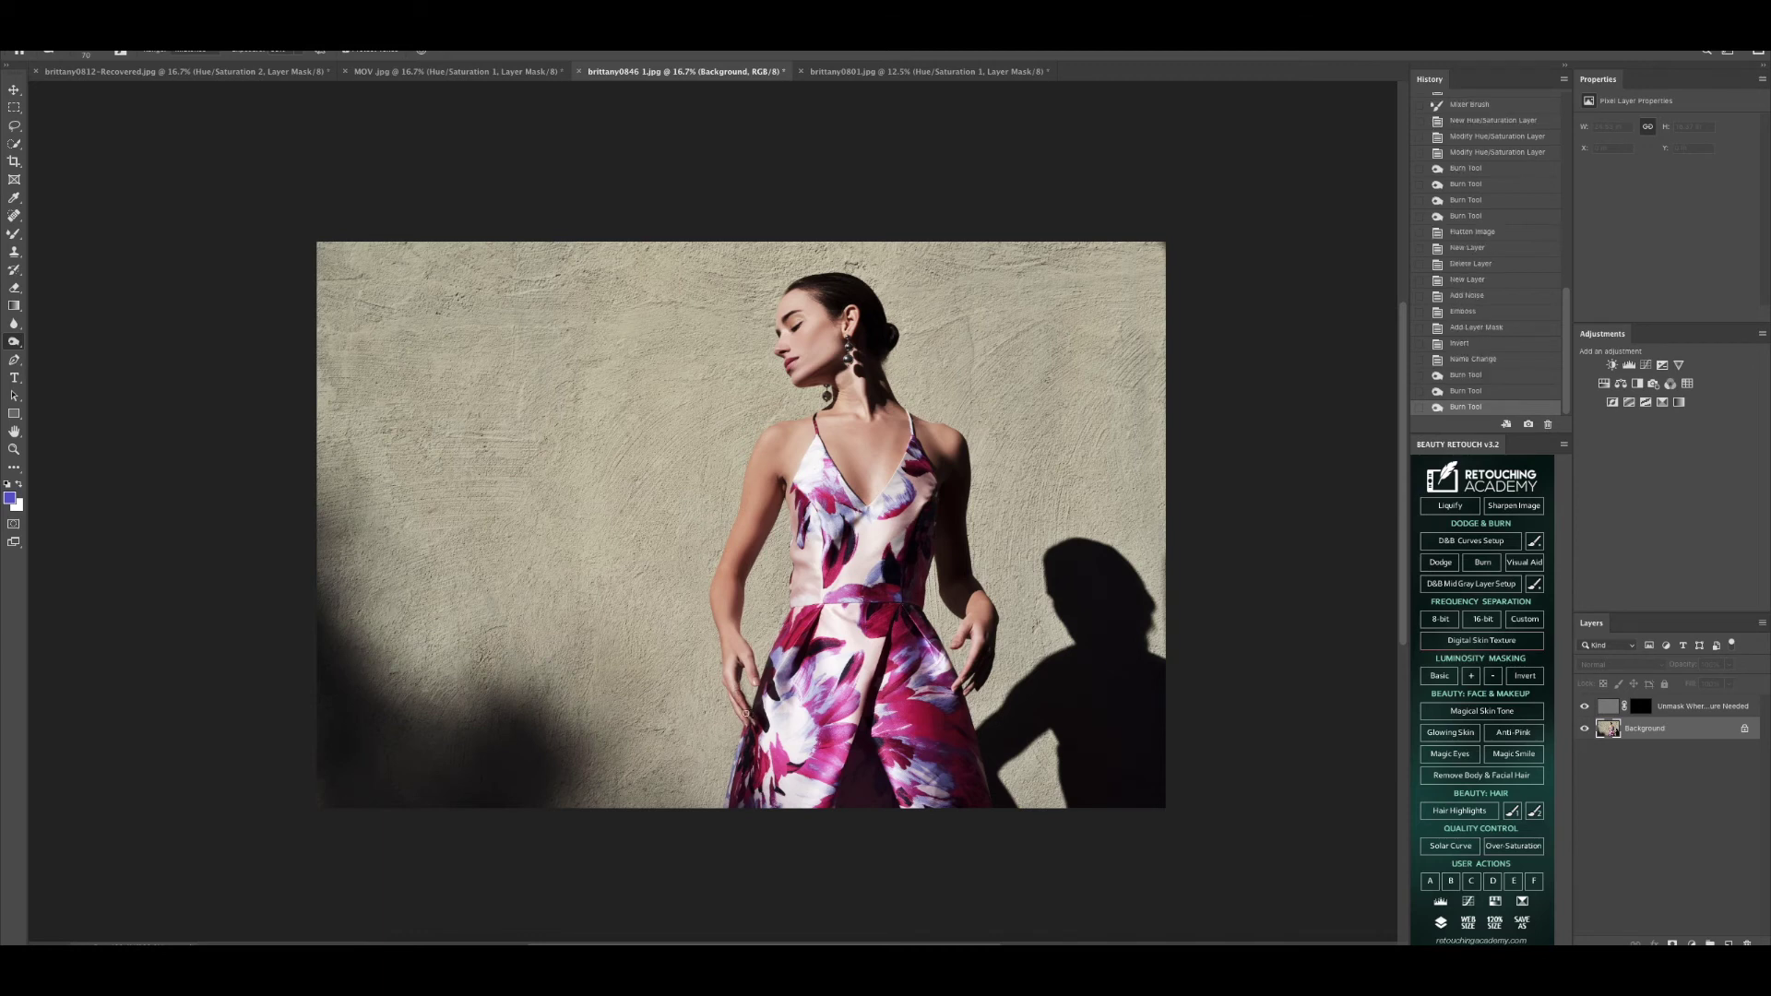
pyautogui.hotkey('ctrl', 'z')
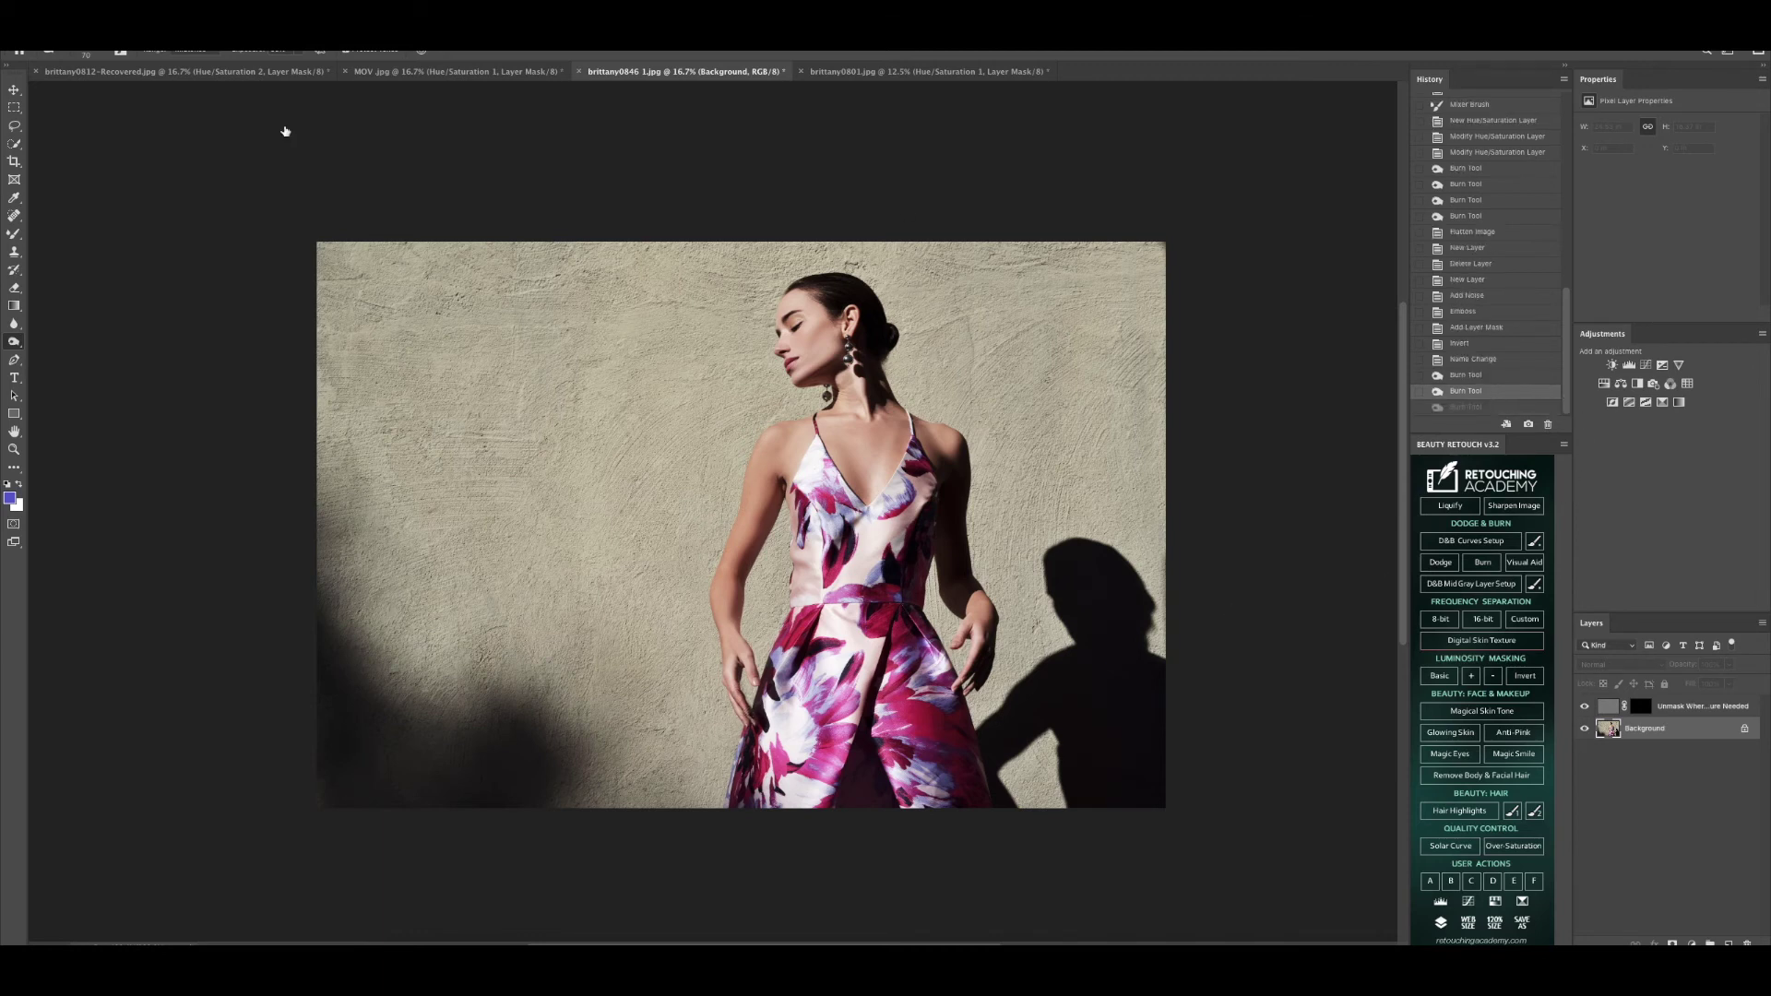
# Step: Blend the skin tones on both hands on the Background layer with the Mixer Brush
pyautogui.click(14, 233)
pyautogui.click(1379, 775)
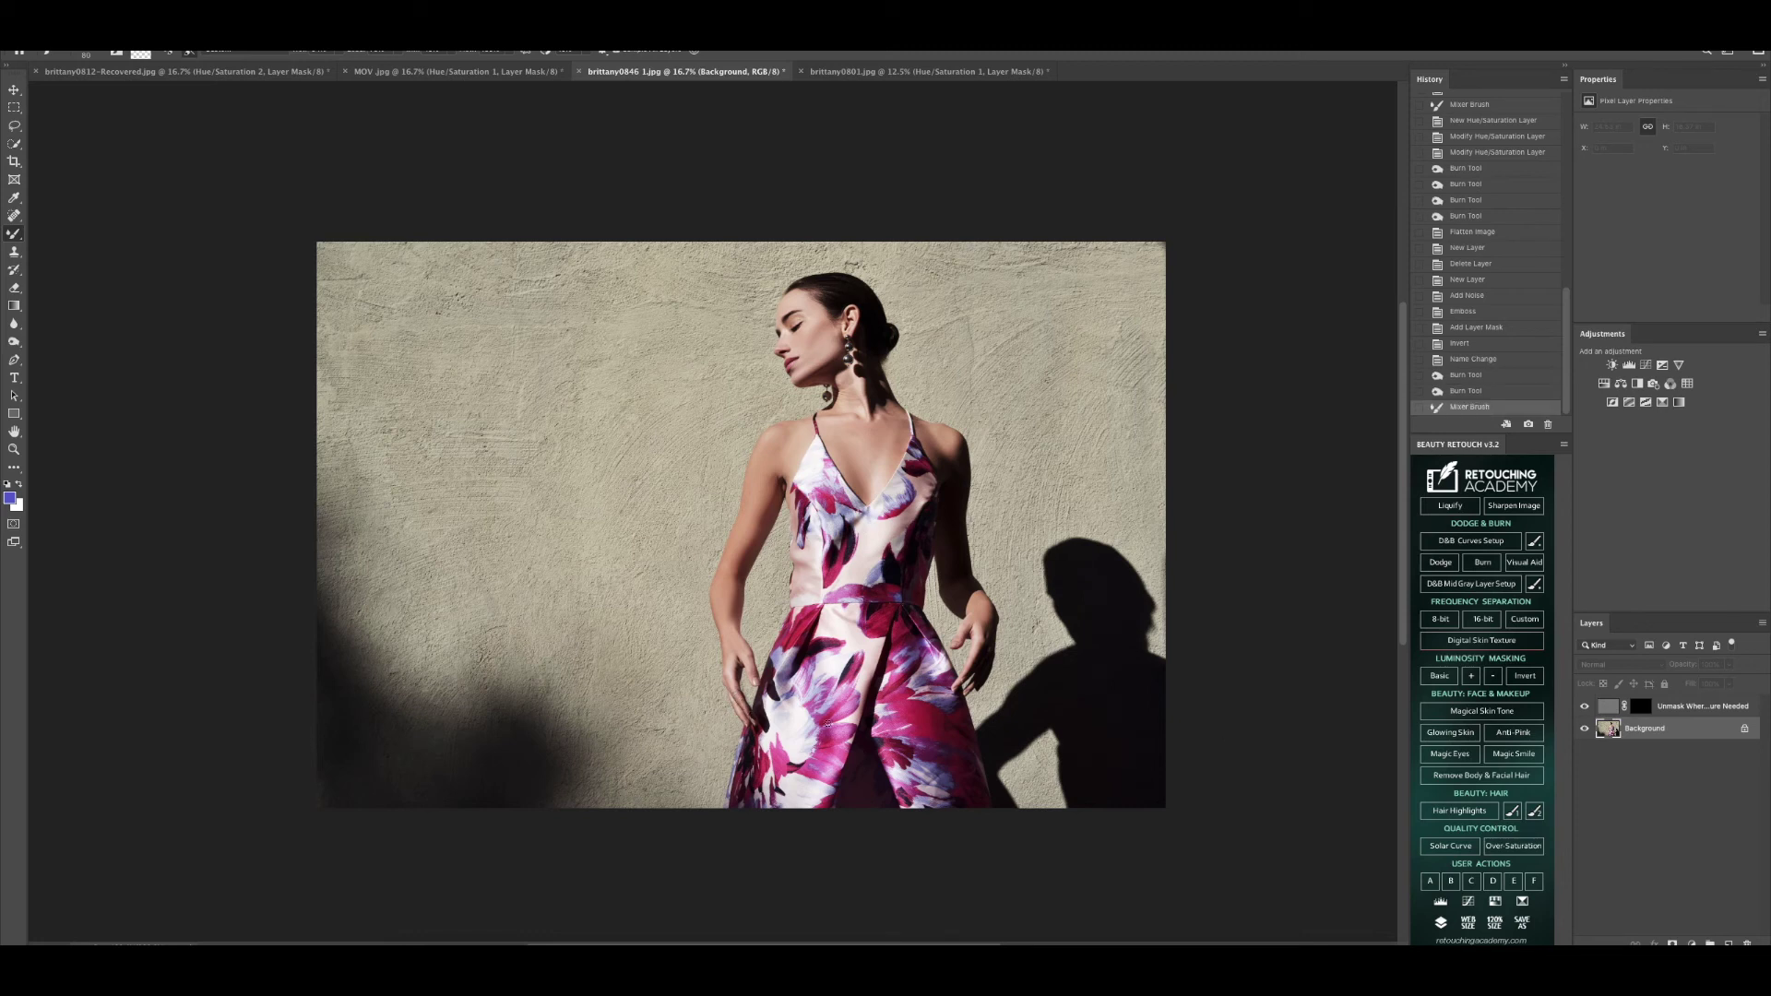
pyautogui.moveTo(745, 706); pyautogui.dragTo(740, 699)
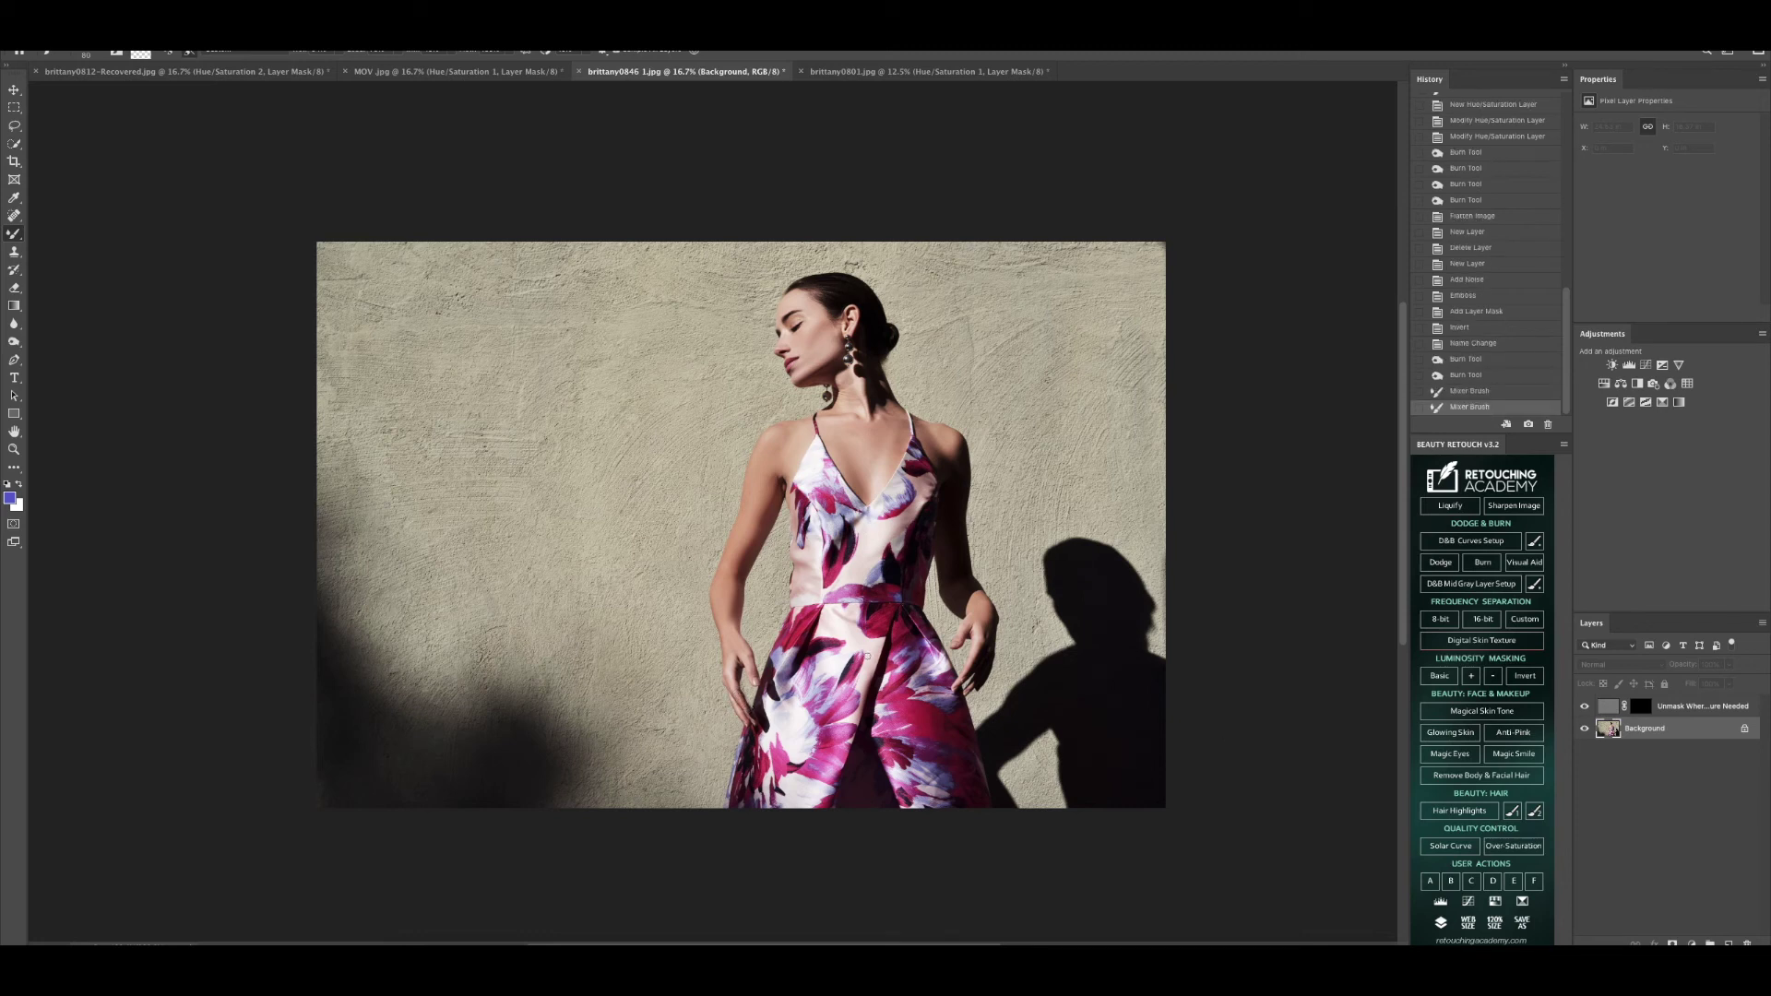
pyautogui.moveTo(967, 673); pyautogui.dragTo(972, 667)
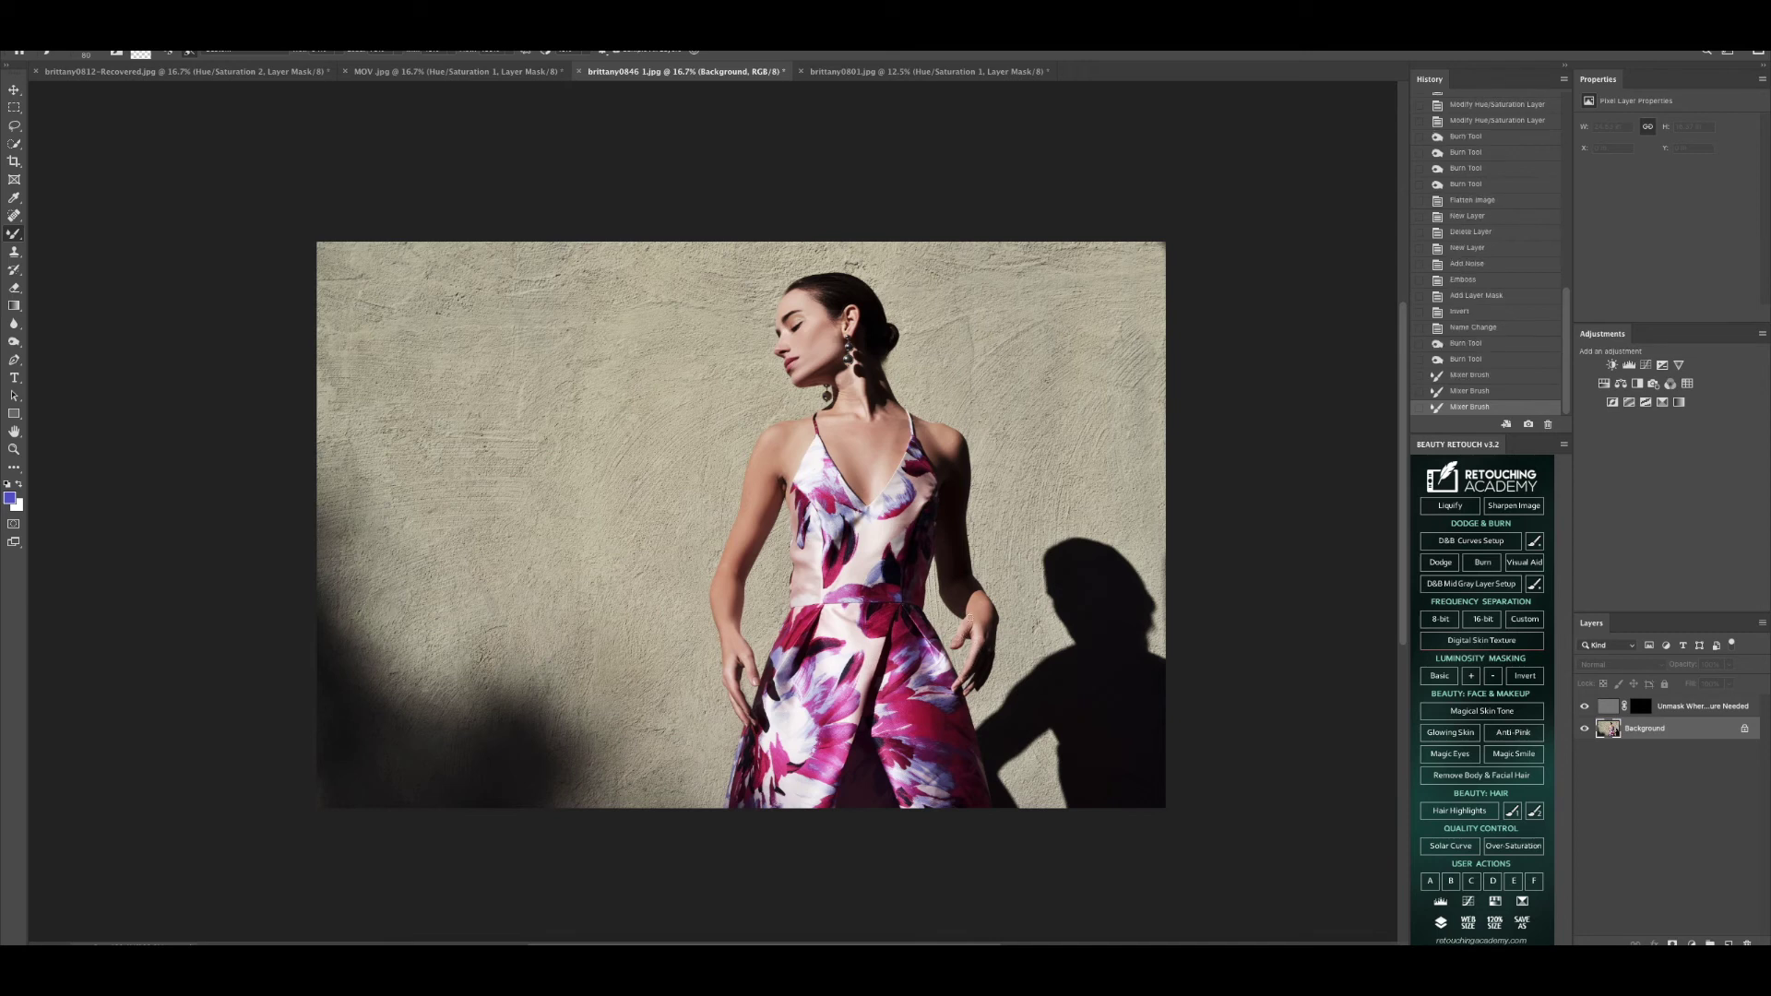
pyautogui.moveTo(743, 718)
pyautogui.mouseDown()
pyautogui.moveTo(753, 668)
pyautogui.moveTo(792, 676)
pyautogui.mouseUp()
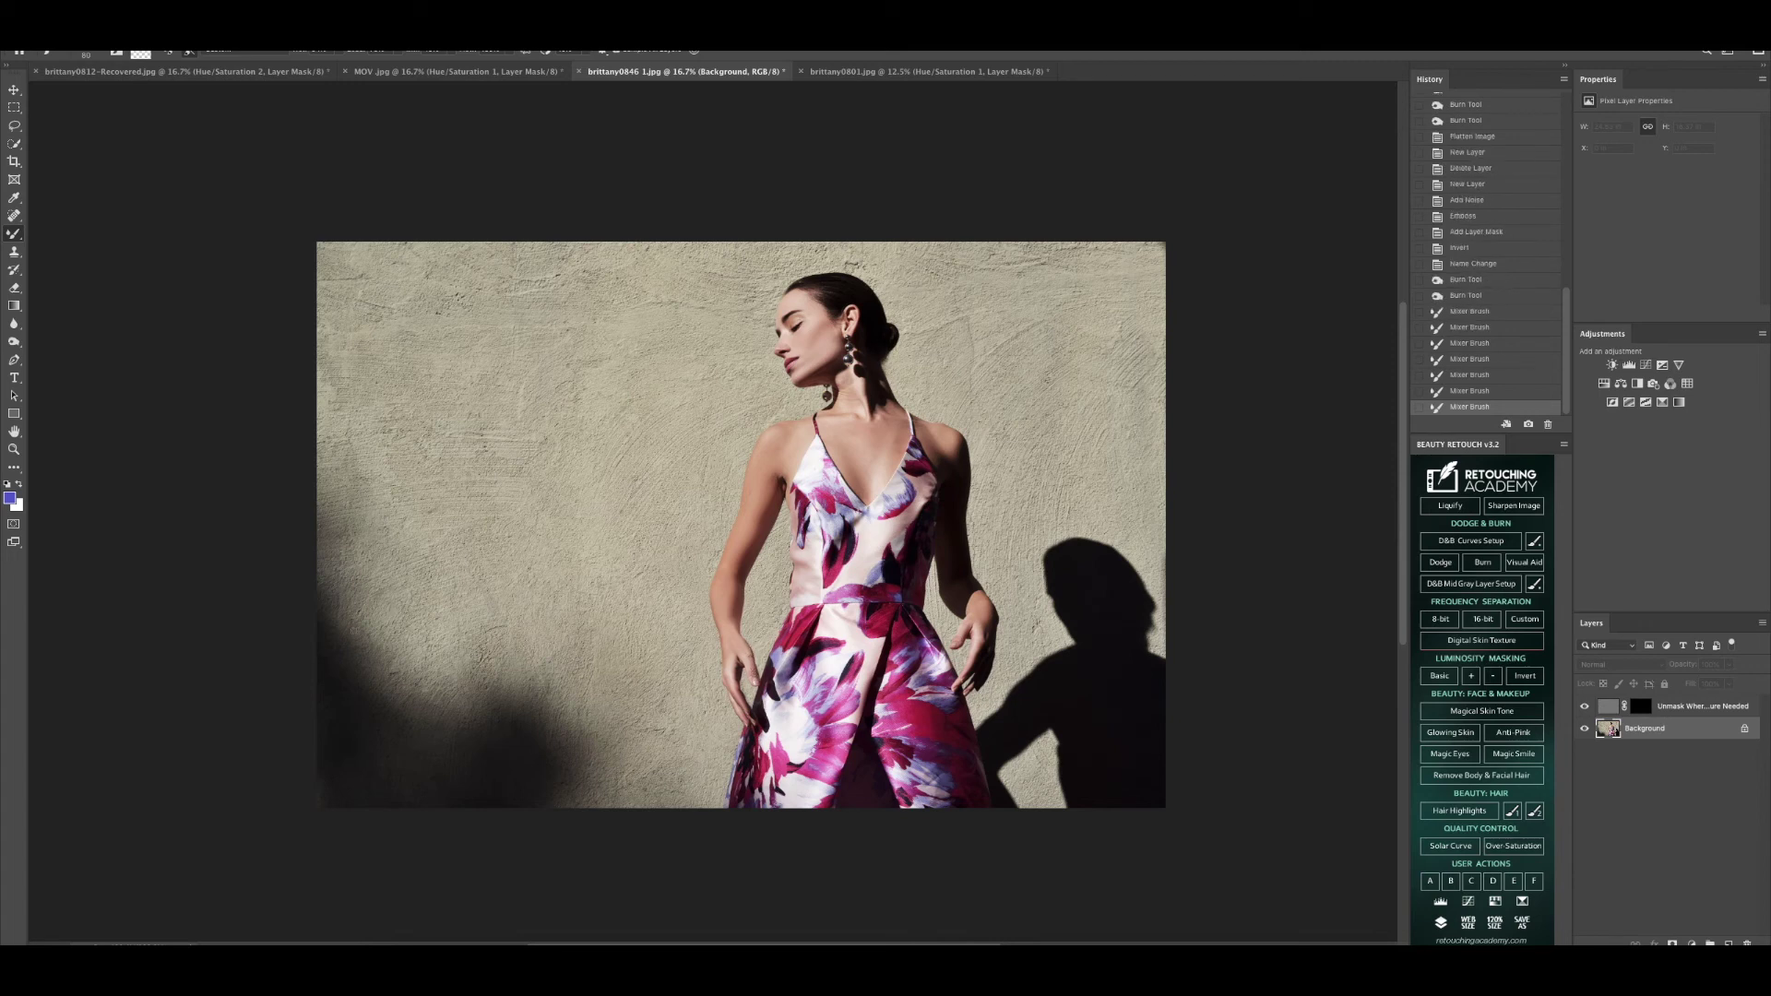
# Step: Try to even out three small areas around the woman's right wrist with the Patch tool, deselecting after each patch
pyautogui.rightClick(13, 216)
pyautogui.click(92, 247)
pyautogui.moveTo(735, 621)
pyautogui.mouseDown()
pyautogui.moveTo(738, 651)
pyautogui.moveTo(743, 628)
pyautogui.mouseUp()
pyautogui.hotkey('ctrl', 'd')
pyautogui.moveTo(736, 627); pyautogui.dragTo(735, 564)
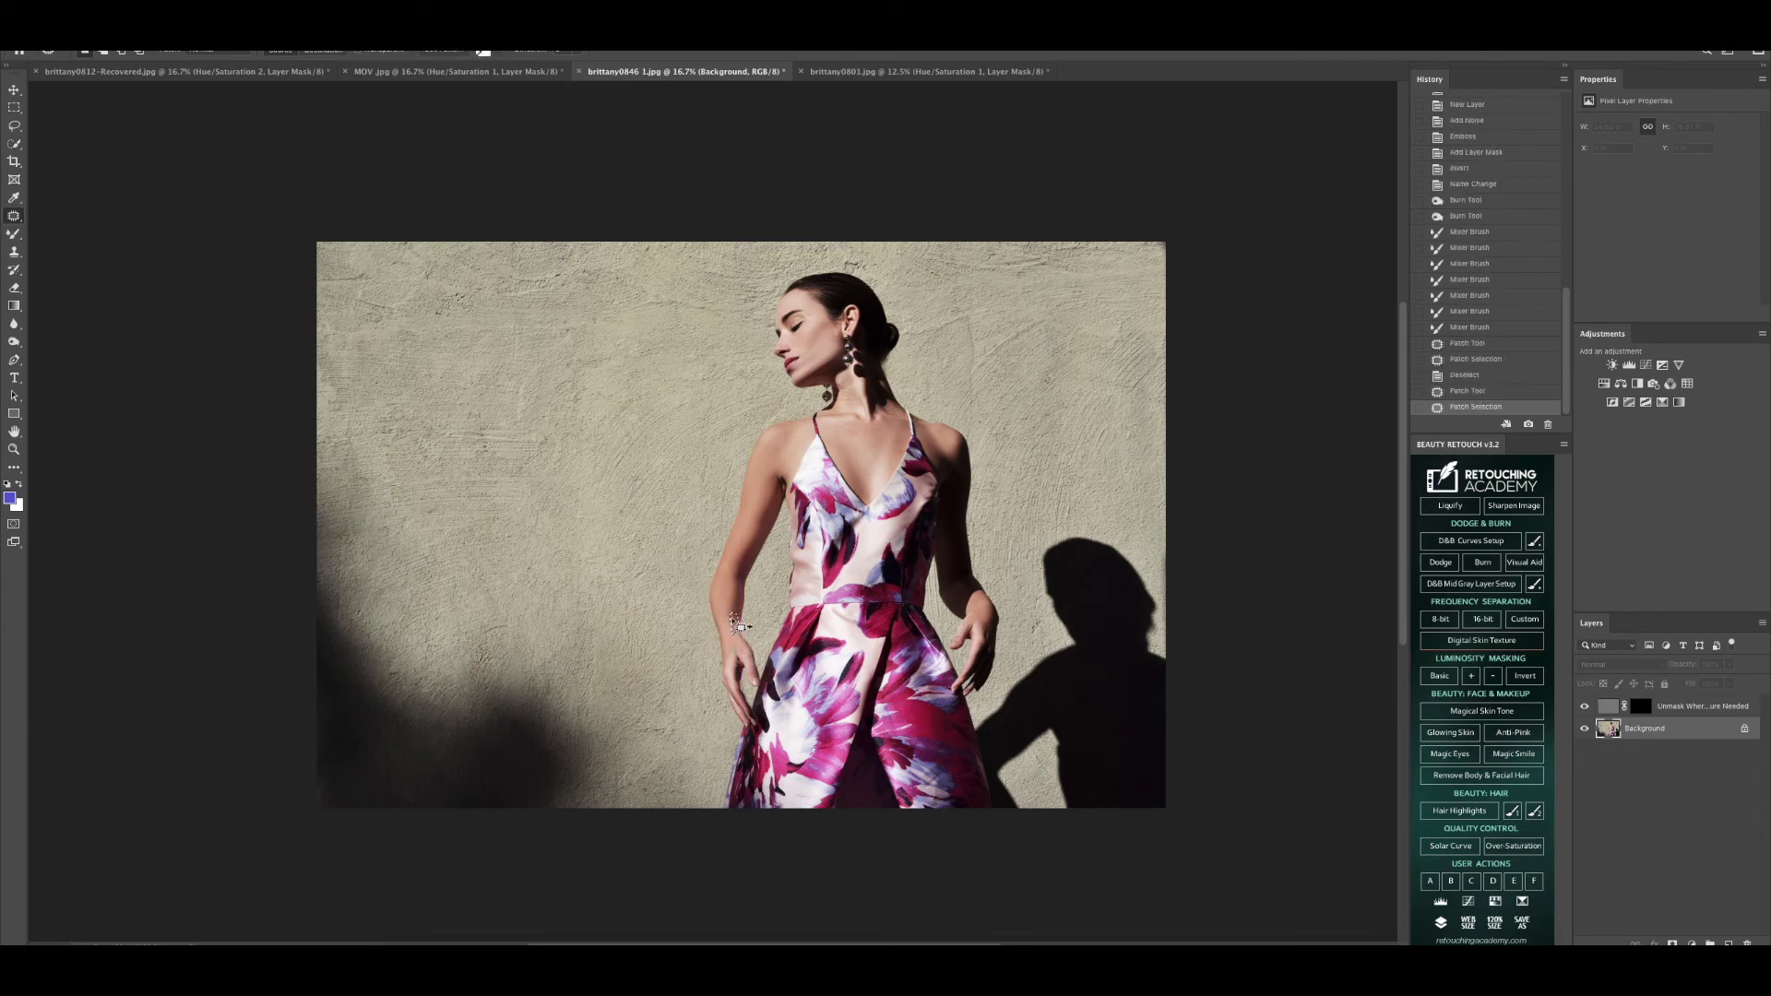
pyautogui.hotkey('ctrl', 'd')
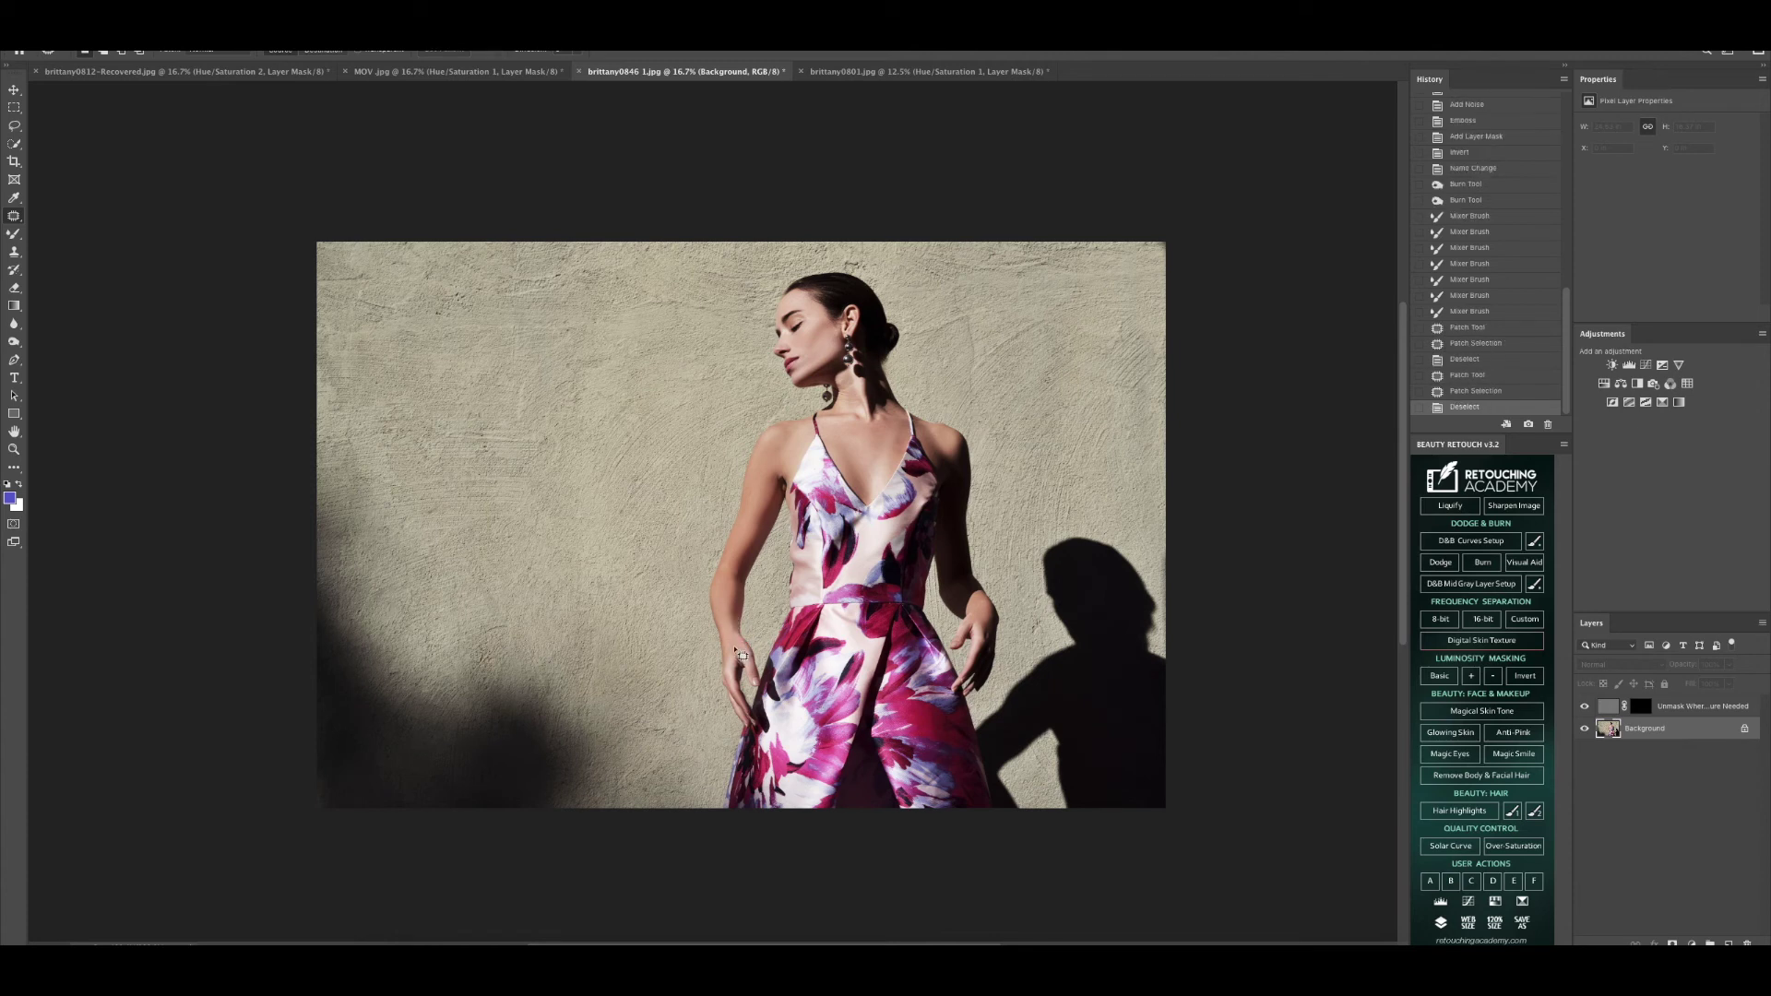
pyautogui.moveTo(737, 633); pyautogui.dragTo(741, 634)
pyautogui.hotkey('ctrl', 'd')
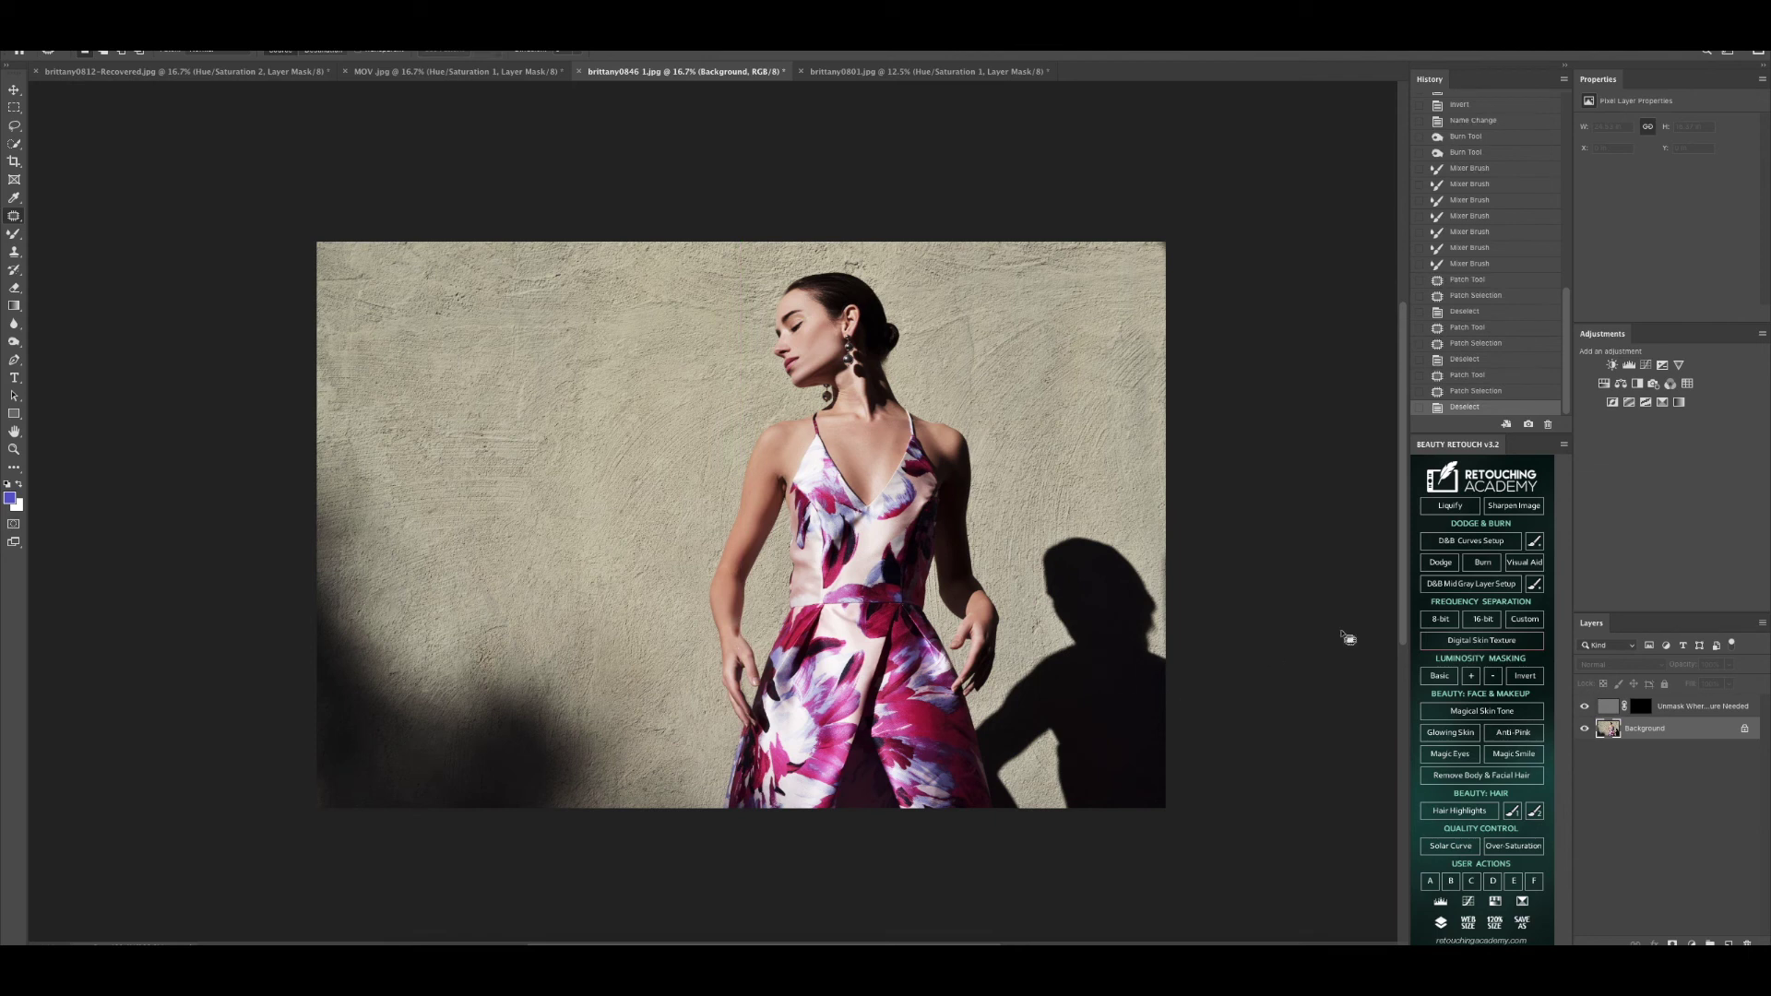
# Step: Step back through the history to before the wrist patches and the last Mixer Brush stroke
pyautogui.click(1473, 393)
pyautogui.click(1476, 375)
pyautogui.click(1475, 360)
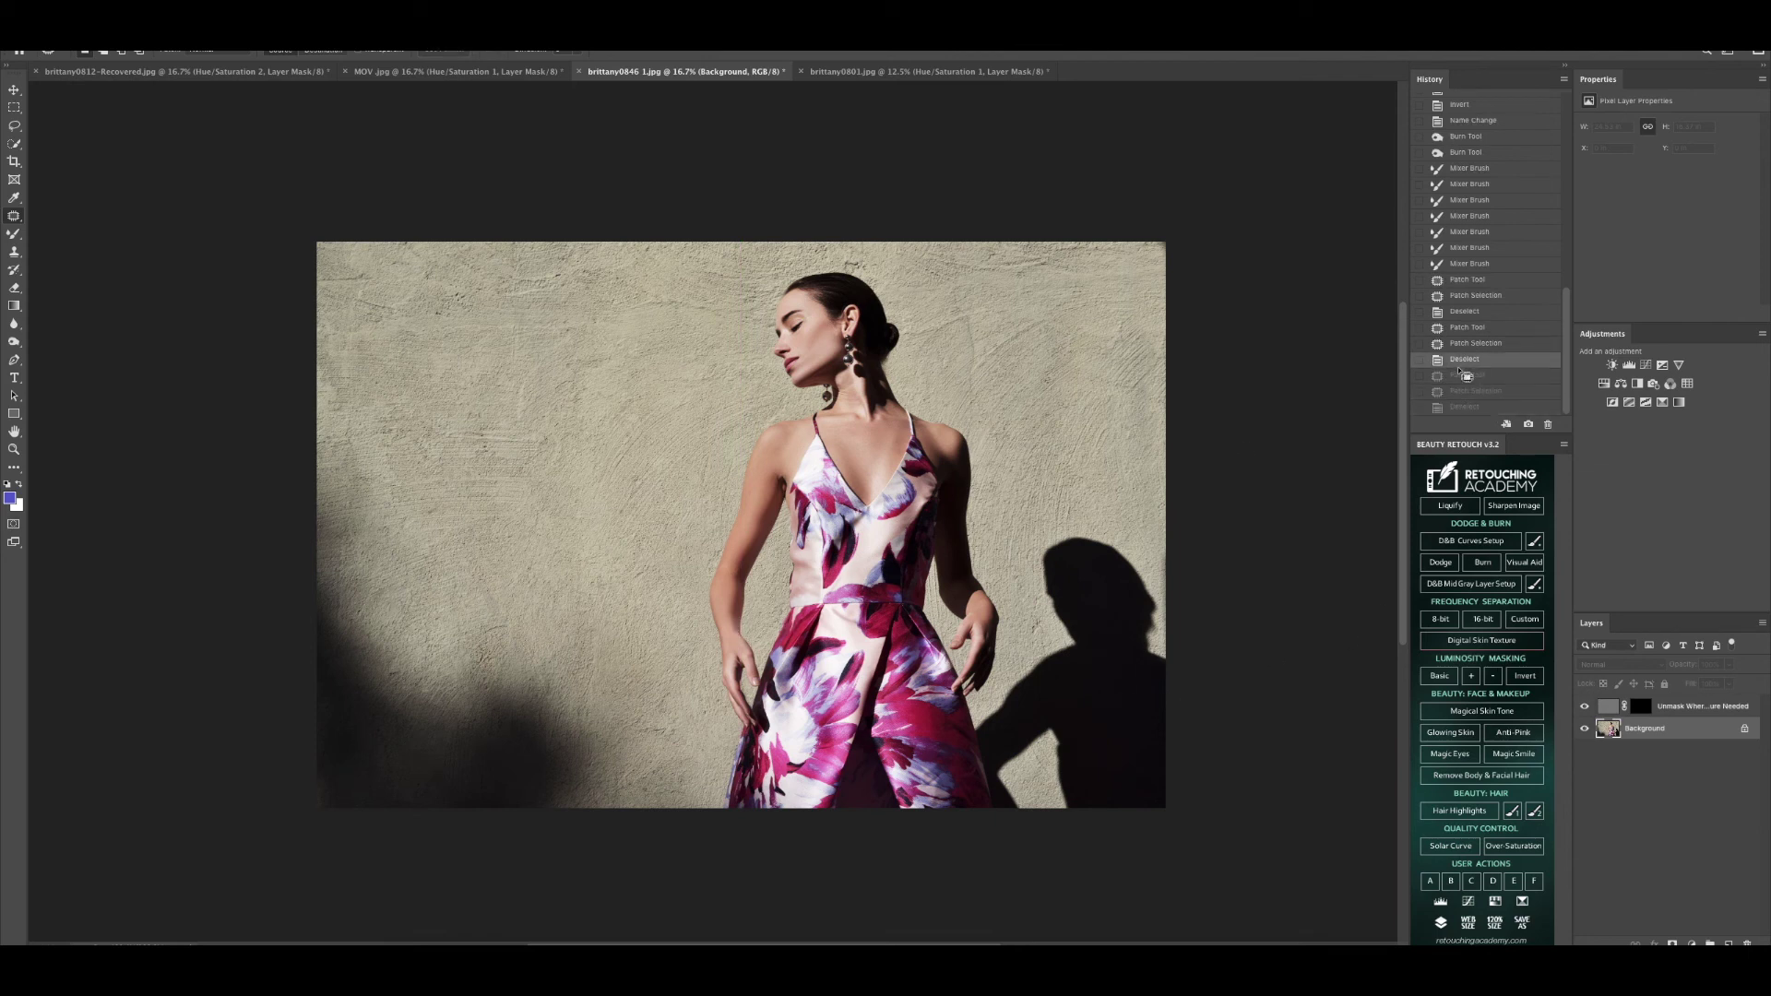
pyautogui.click(1494, 296)
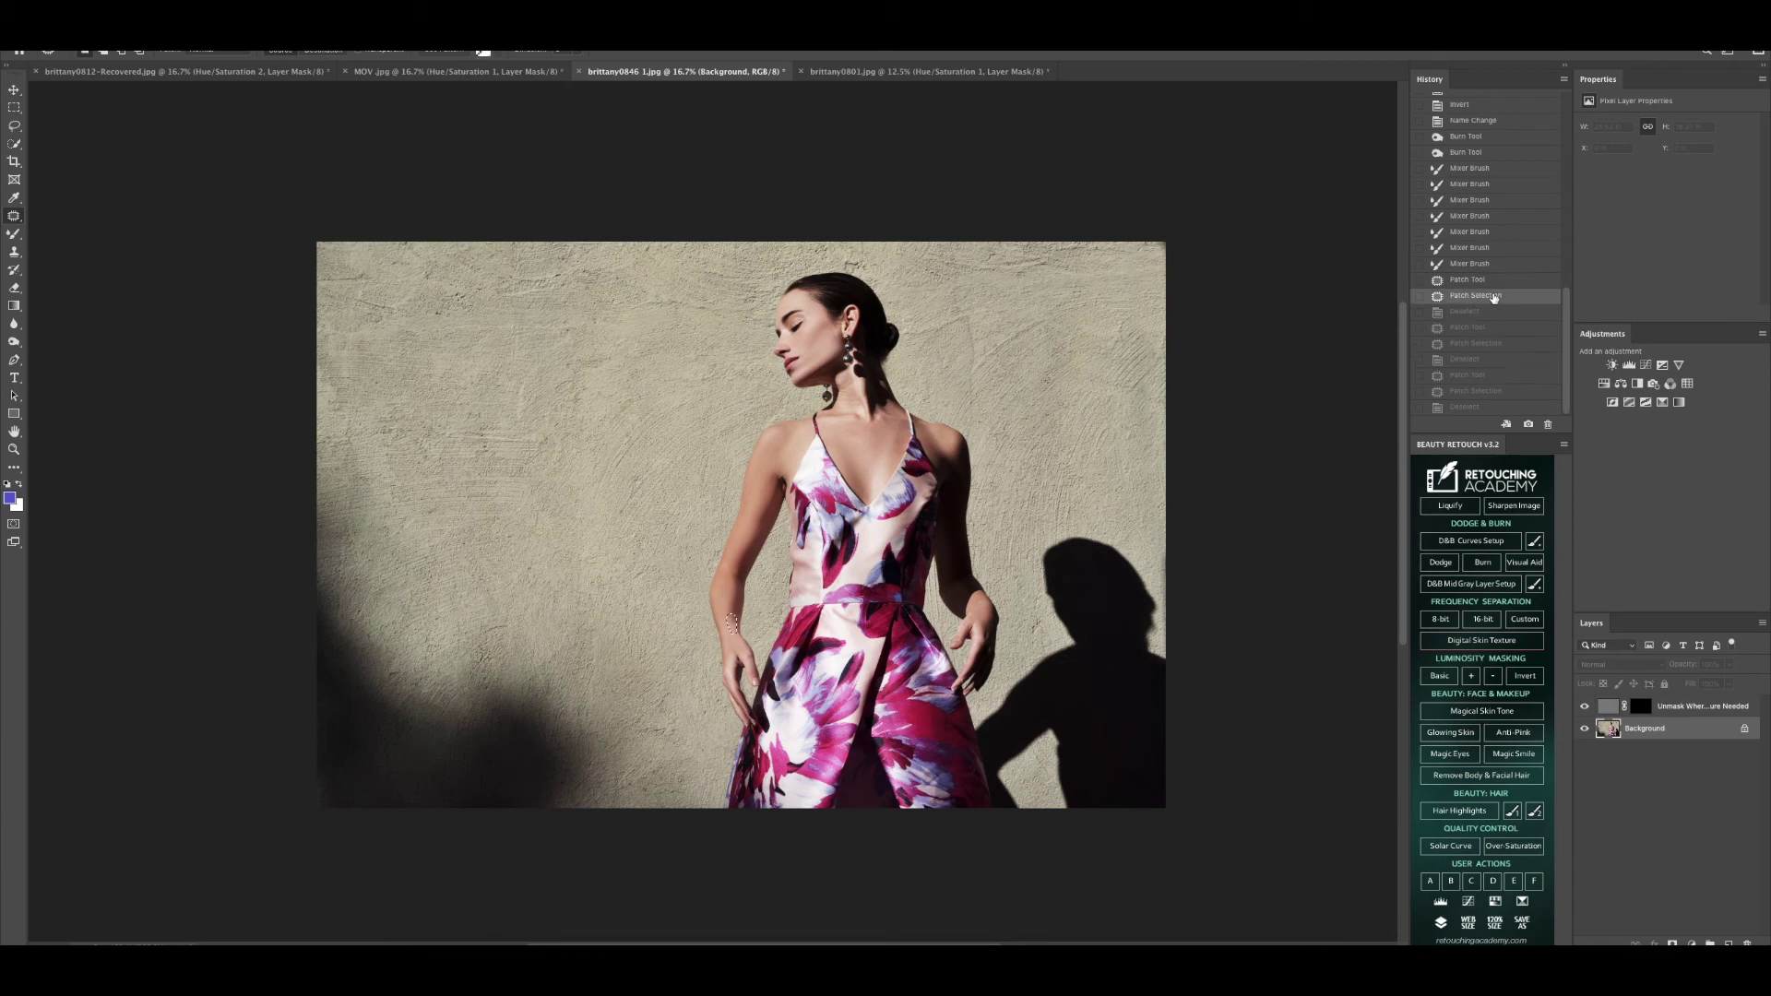
pyautogui.click(1489, 249)
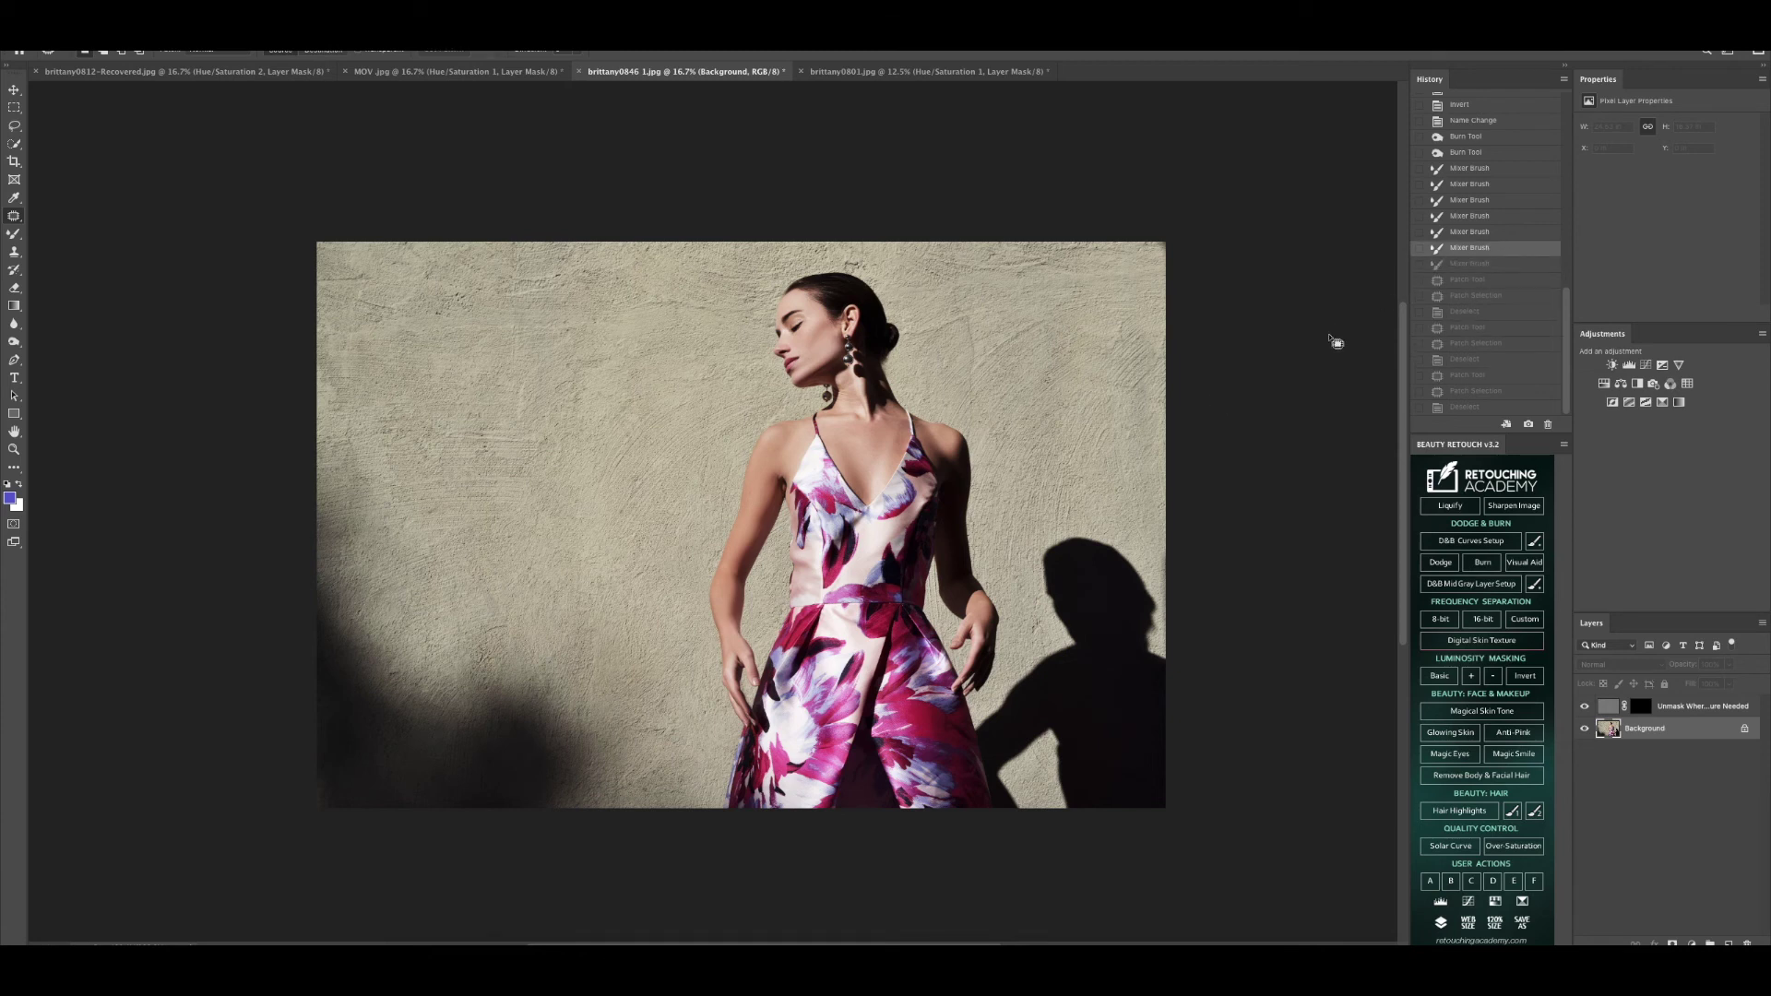
# Step: Patch two small skin areas on the woman's right wrist with the Patch tool and clear the selection
pyautogui.click(14, 451)
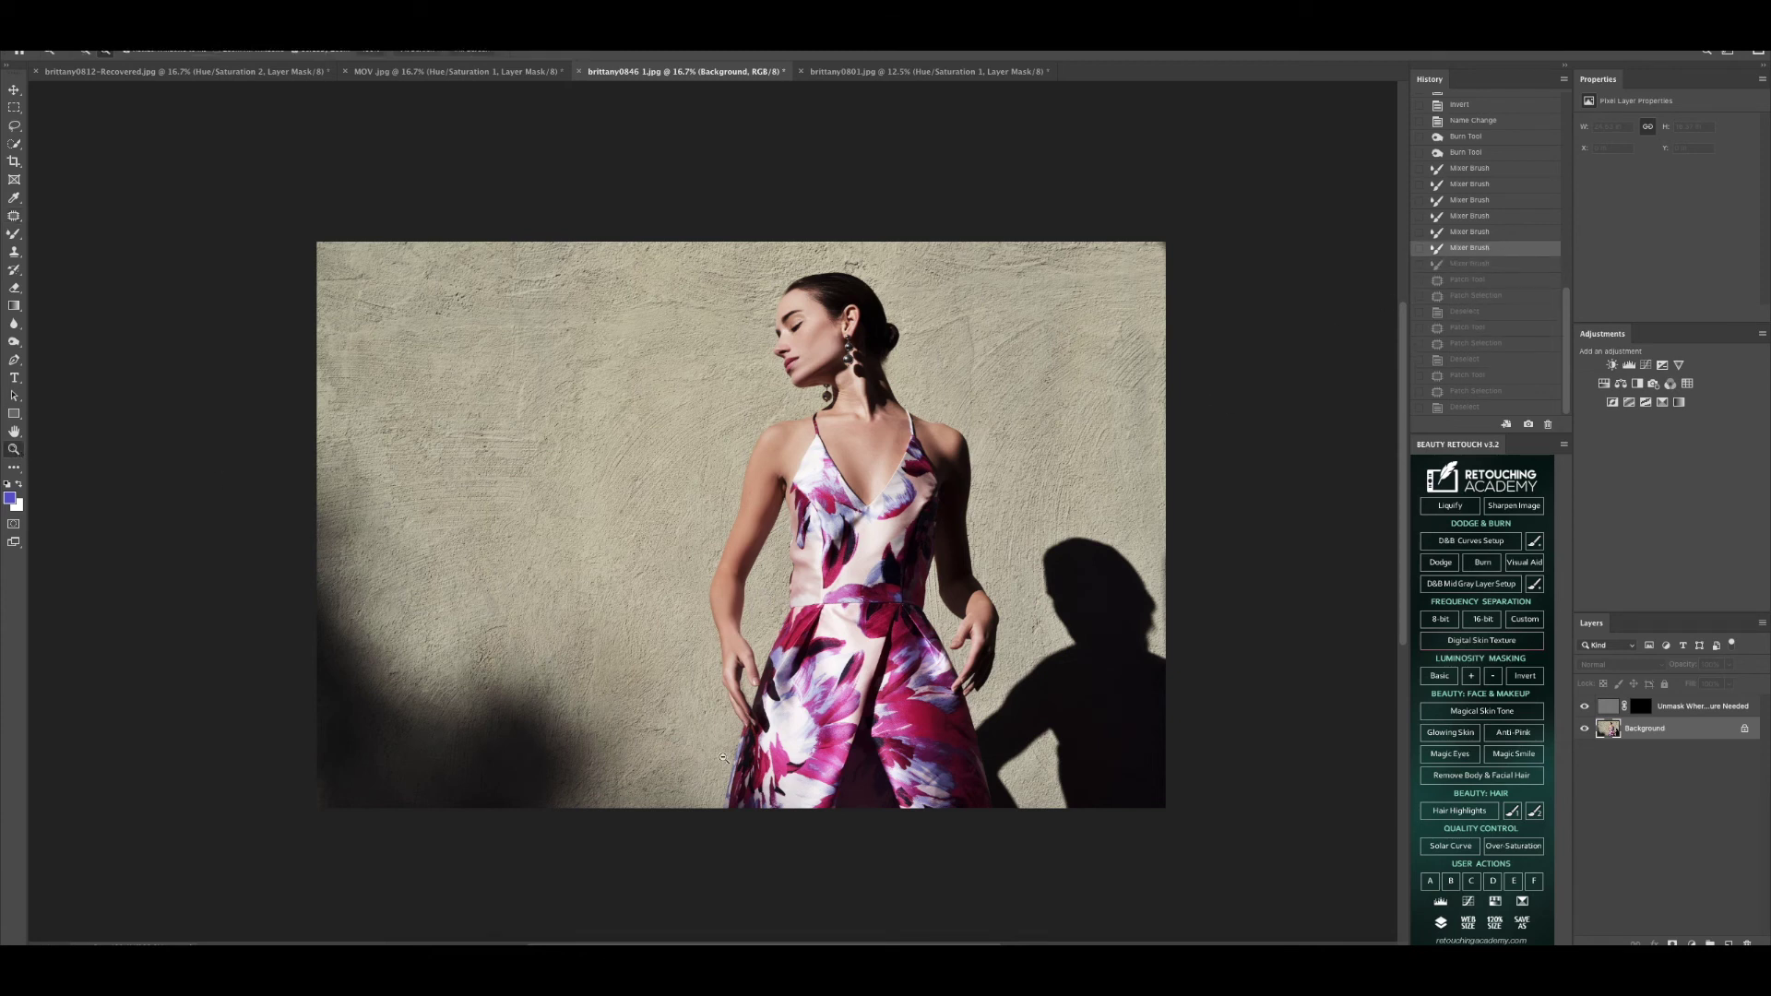
pyautogui.click(369, 50)
pyautogui.keyDown('alt'); pyautogui.click(861, 584); pyautogui.keyUp('alt')
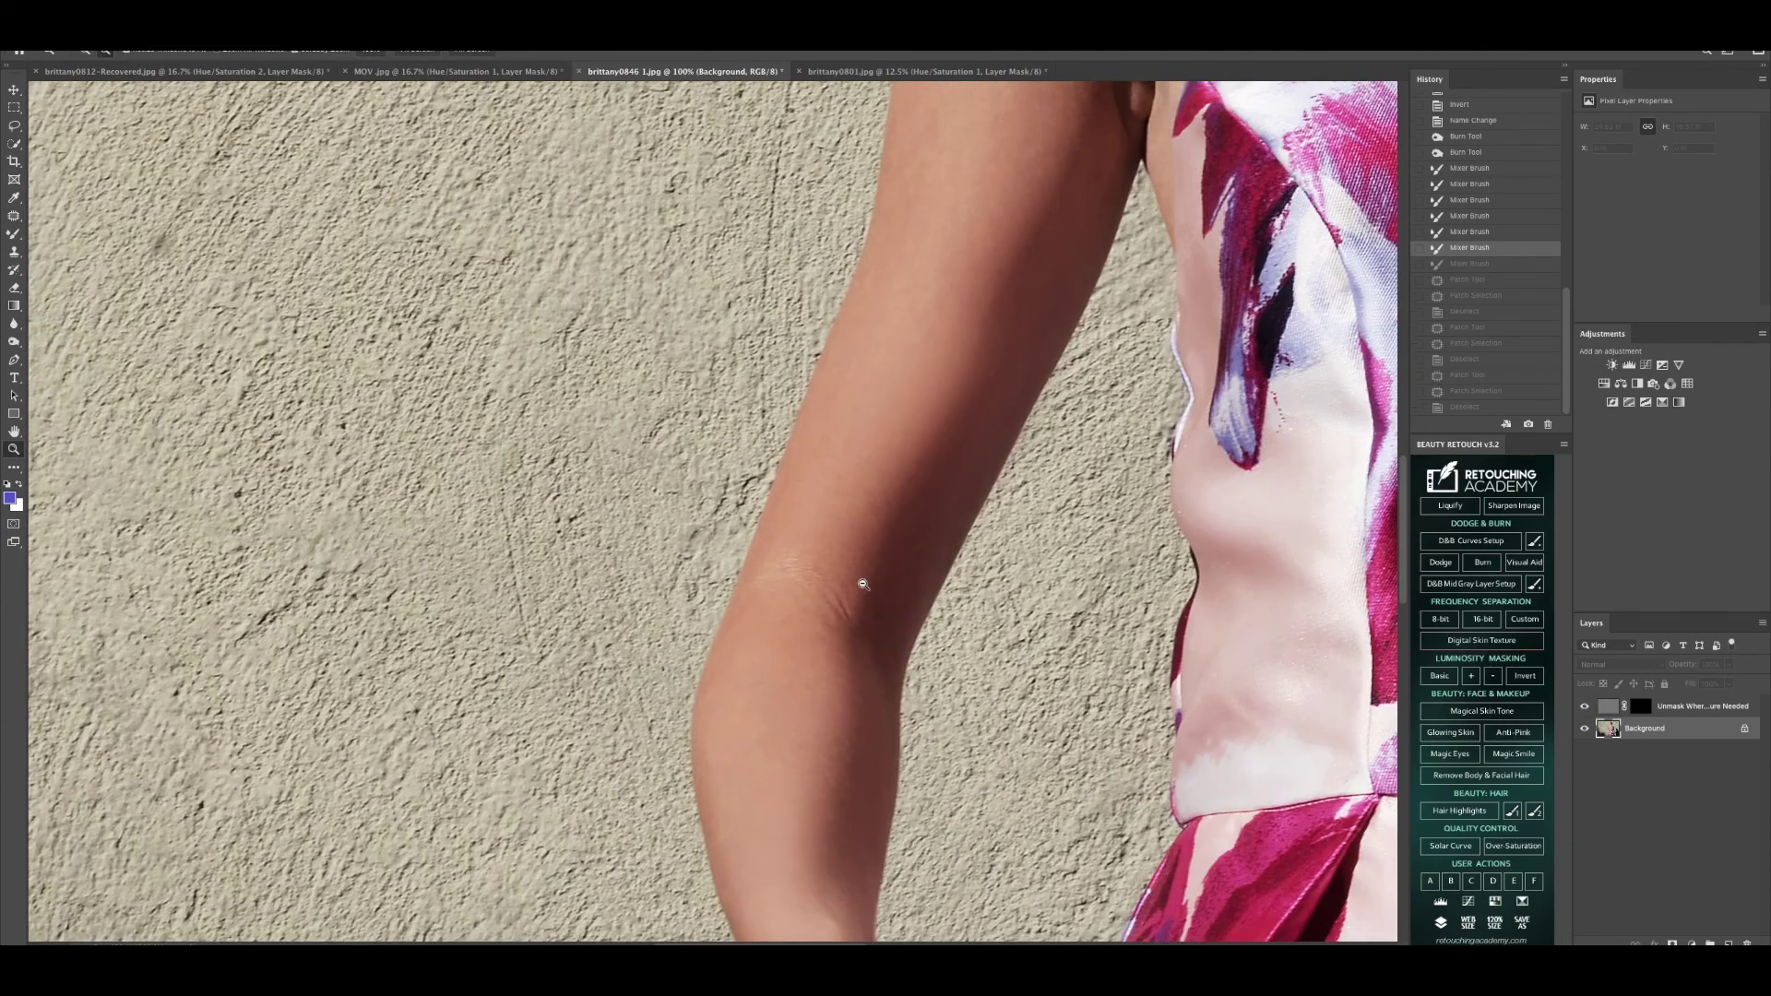
pyautogui.keyDown('alt'); pyautogui.click(862, 585); pyautogui.keyUp('alt')
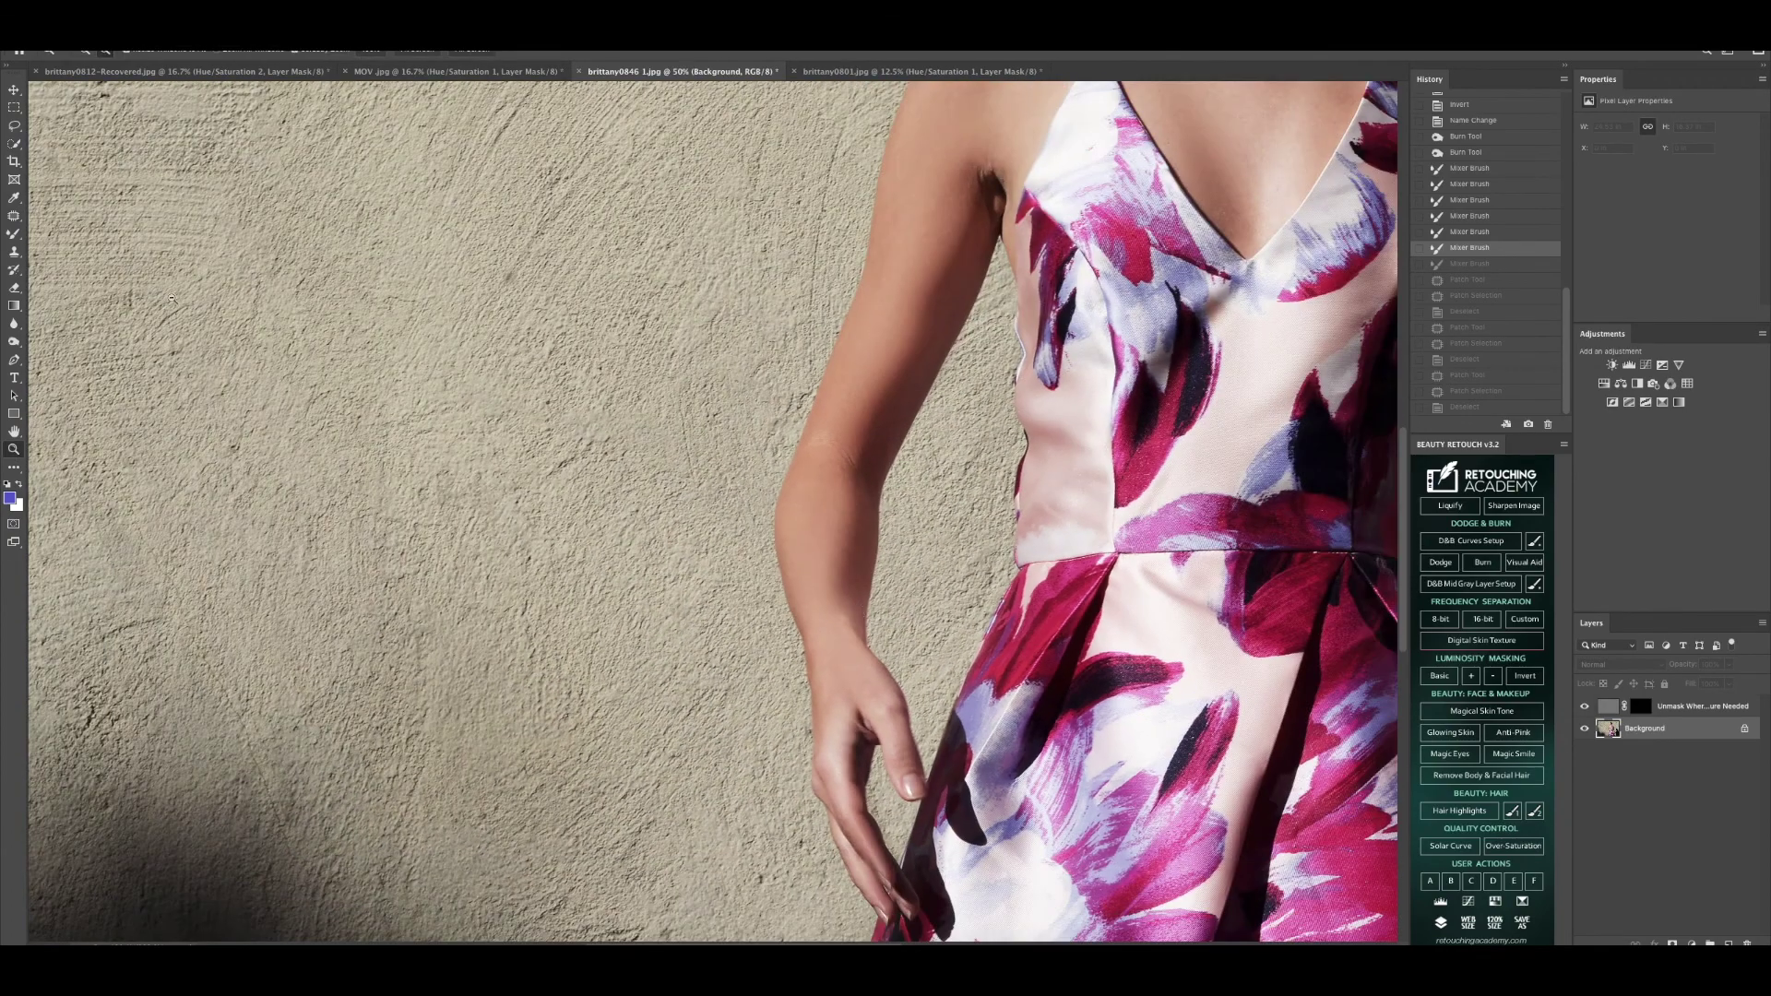
pyautogui.click(14, 215)
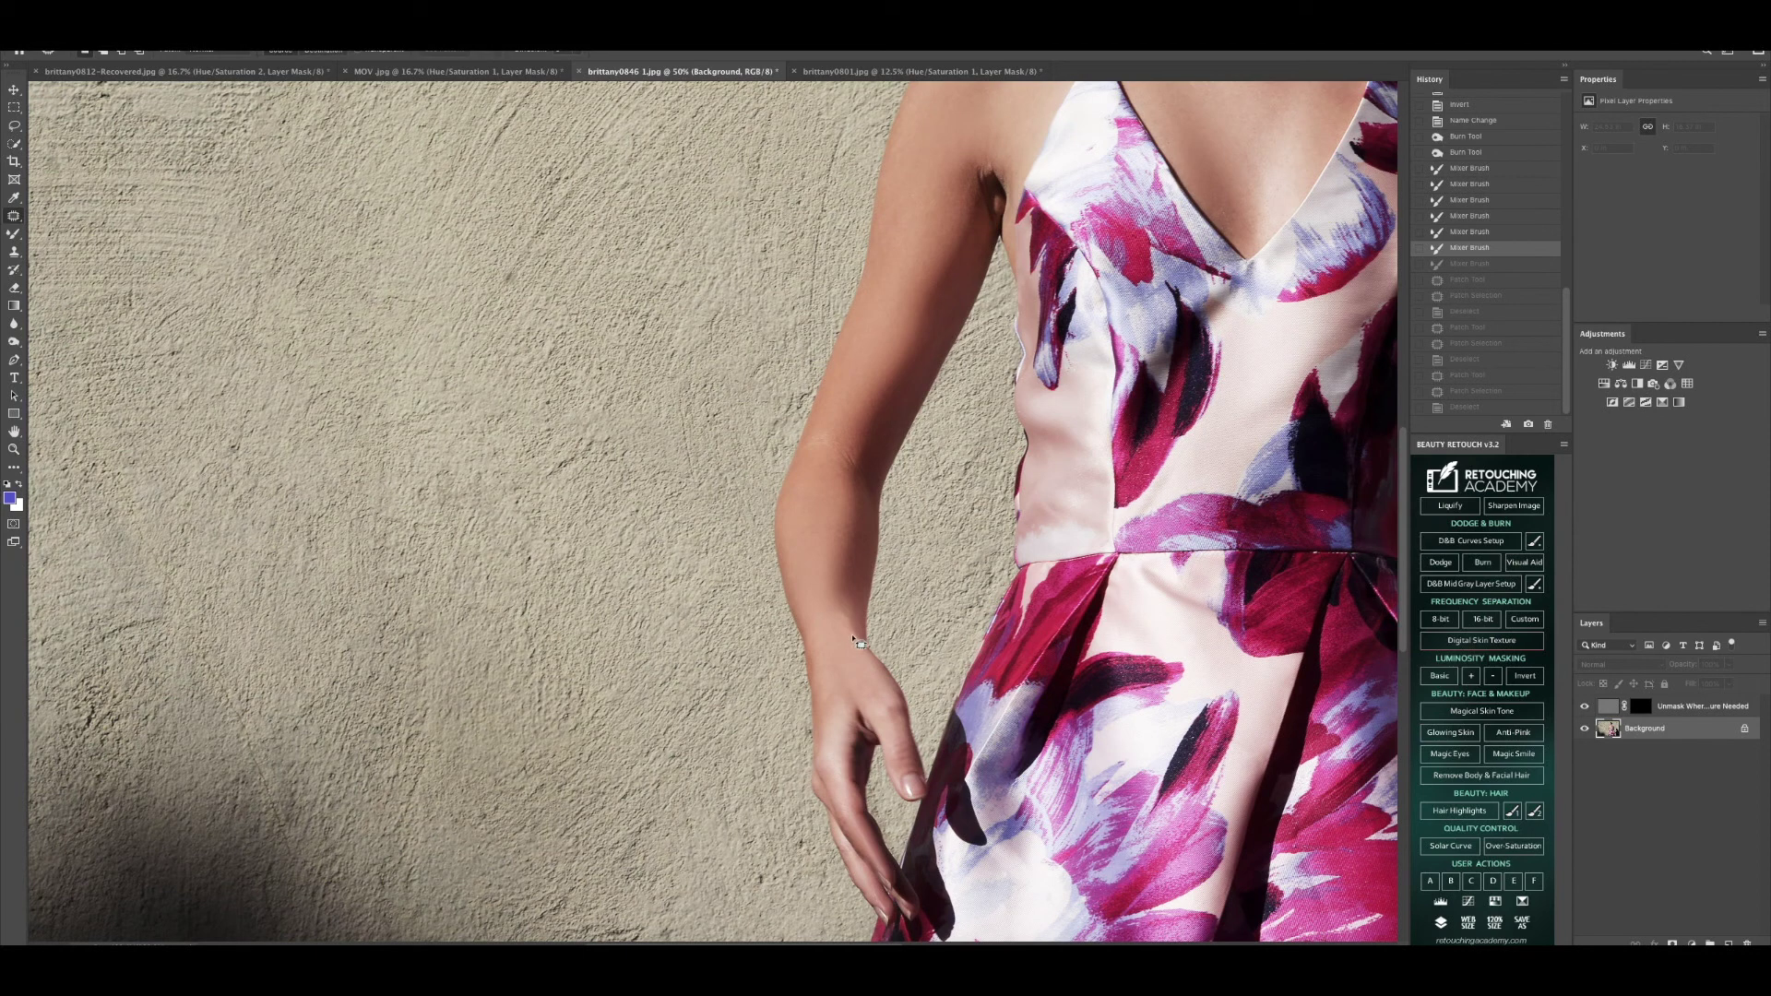
pyautogui.moveTo(862, 650)
pyautogui.mouseDown()
pyautogui.moveTo(853, 607)
pyautogui.moveTo(841, 641)
pyautogui.moveTo(854, 607)
pyautogui.moveTo(848, 627)
pyautogui.moveTo(832, 581)
pyautogui.moveTo(841, 663)
pyautogui.mouseUp()
pyautogui.hotkey('ctrl', 'd')
pyautogui.hotkey('ctrl', 'd')
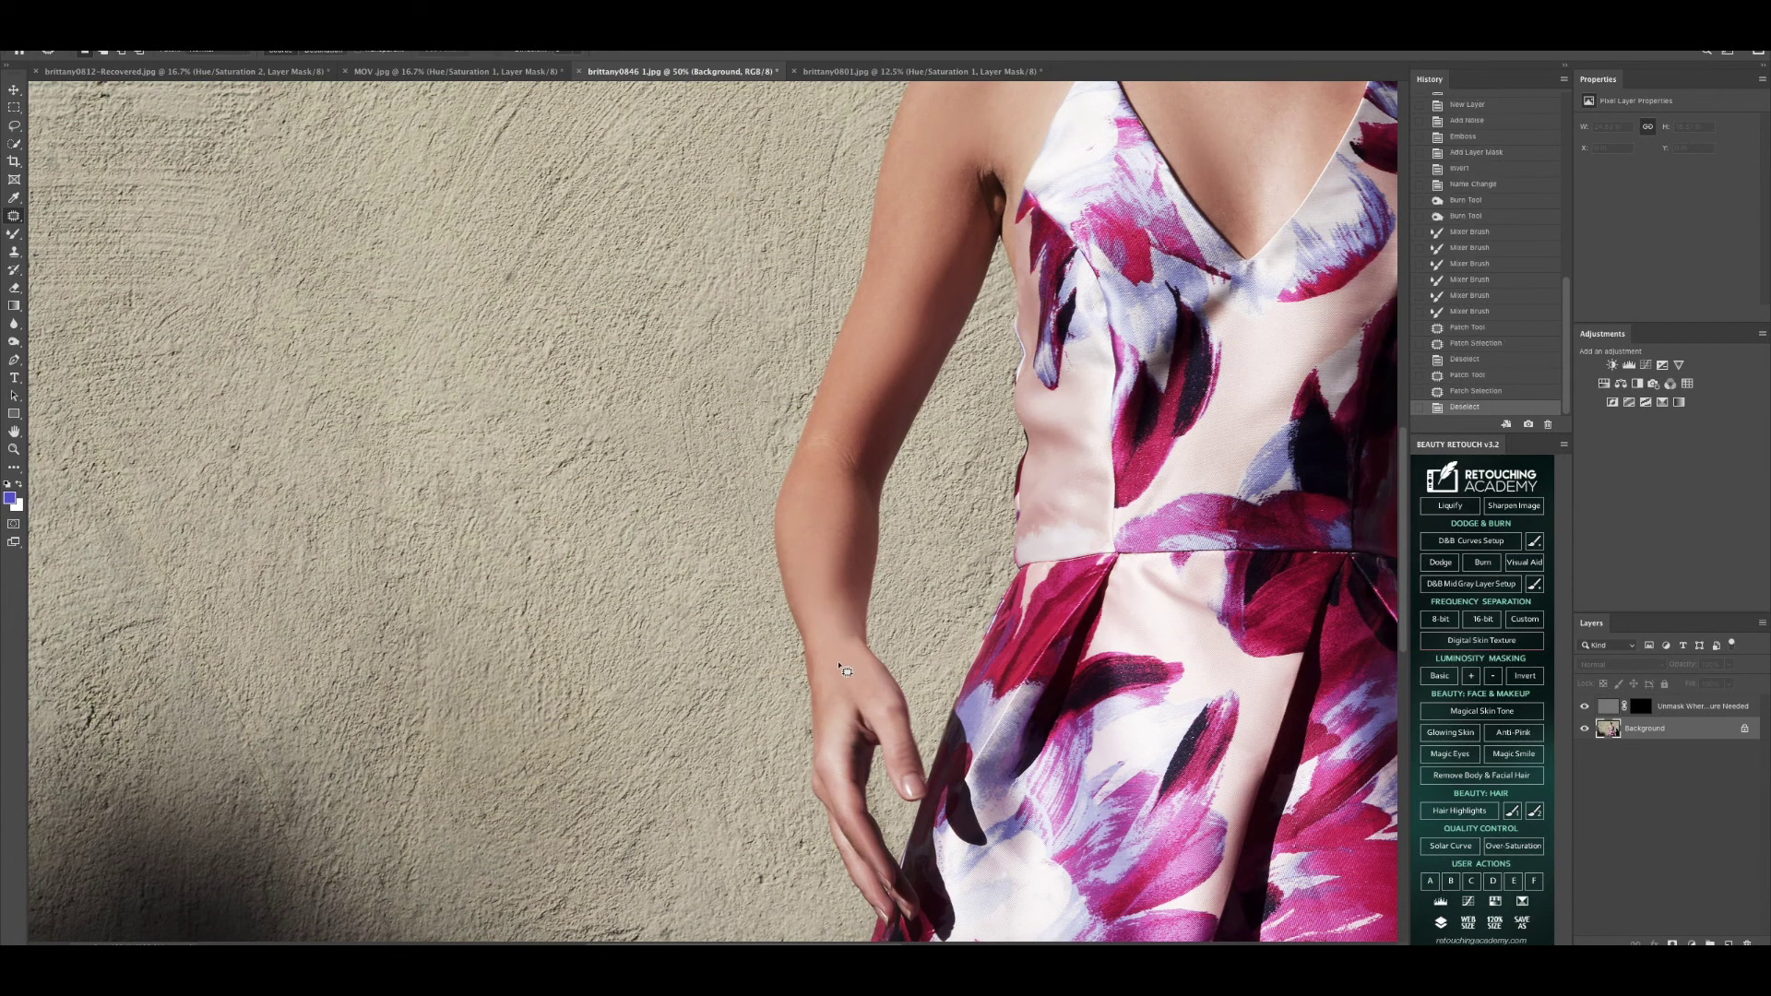
# Step: Add a Selective Color adjustment layer above the Background and set Magenta to +100% for the Magentas
pyautogui.click(14, 450)
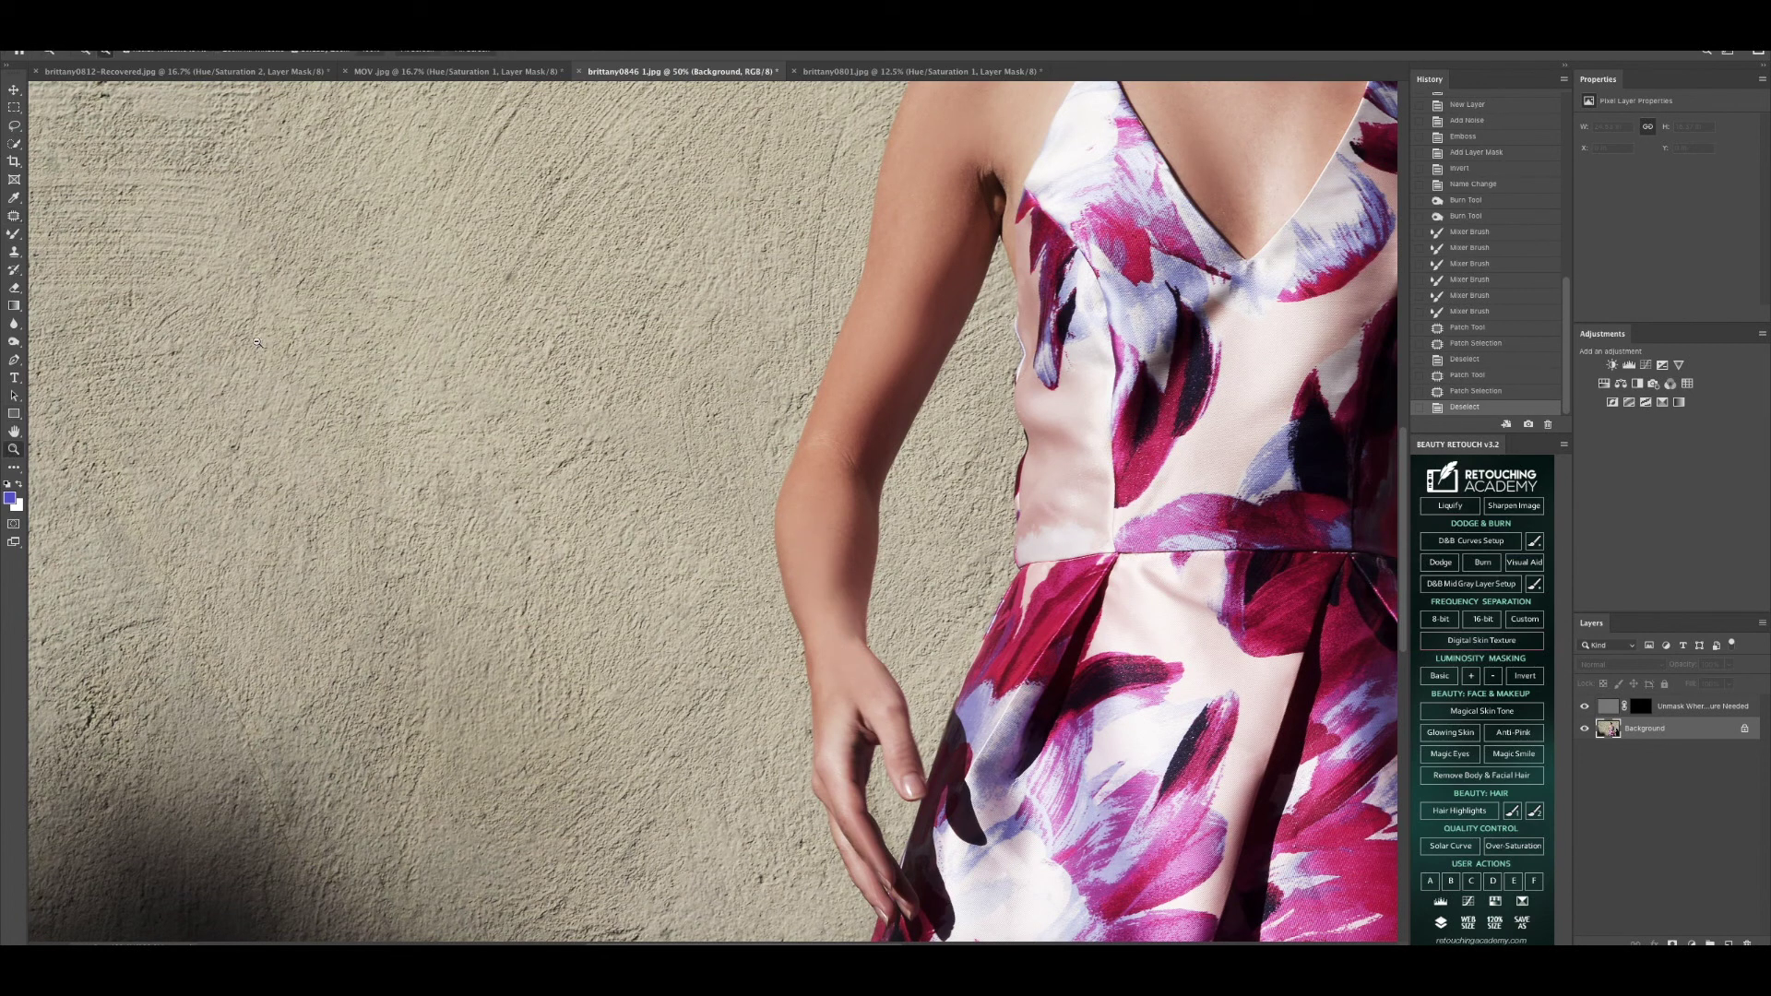
pyautogui.hotkey('ctrl', '0')
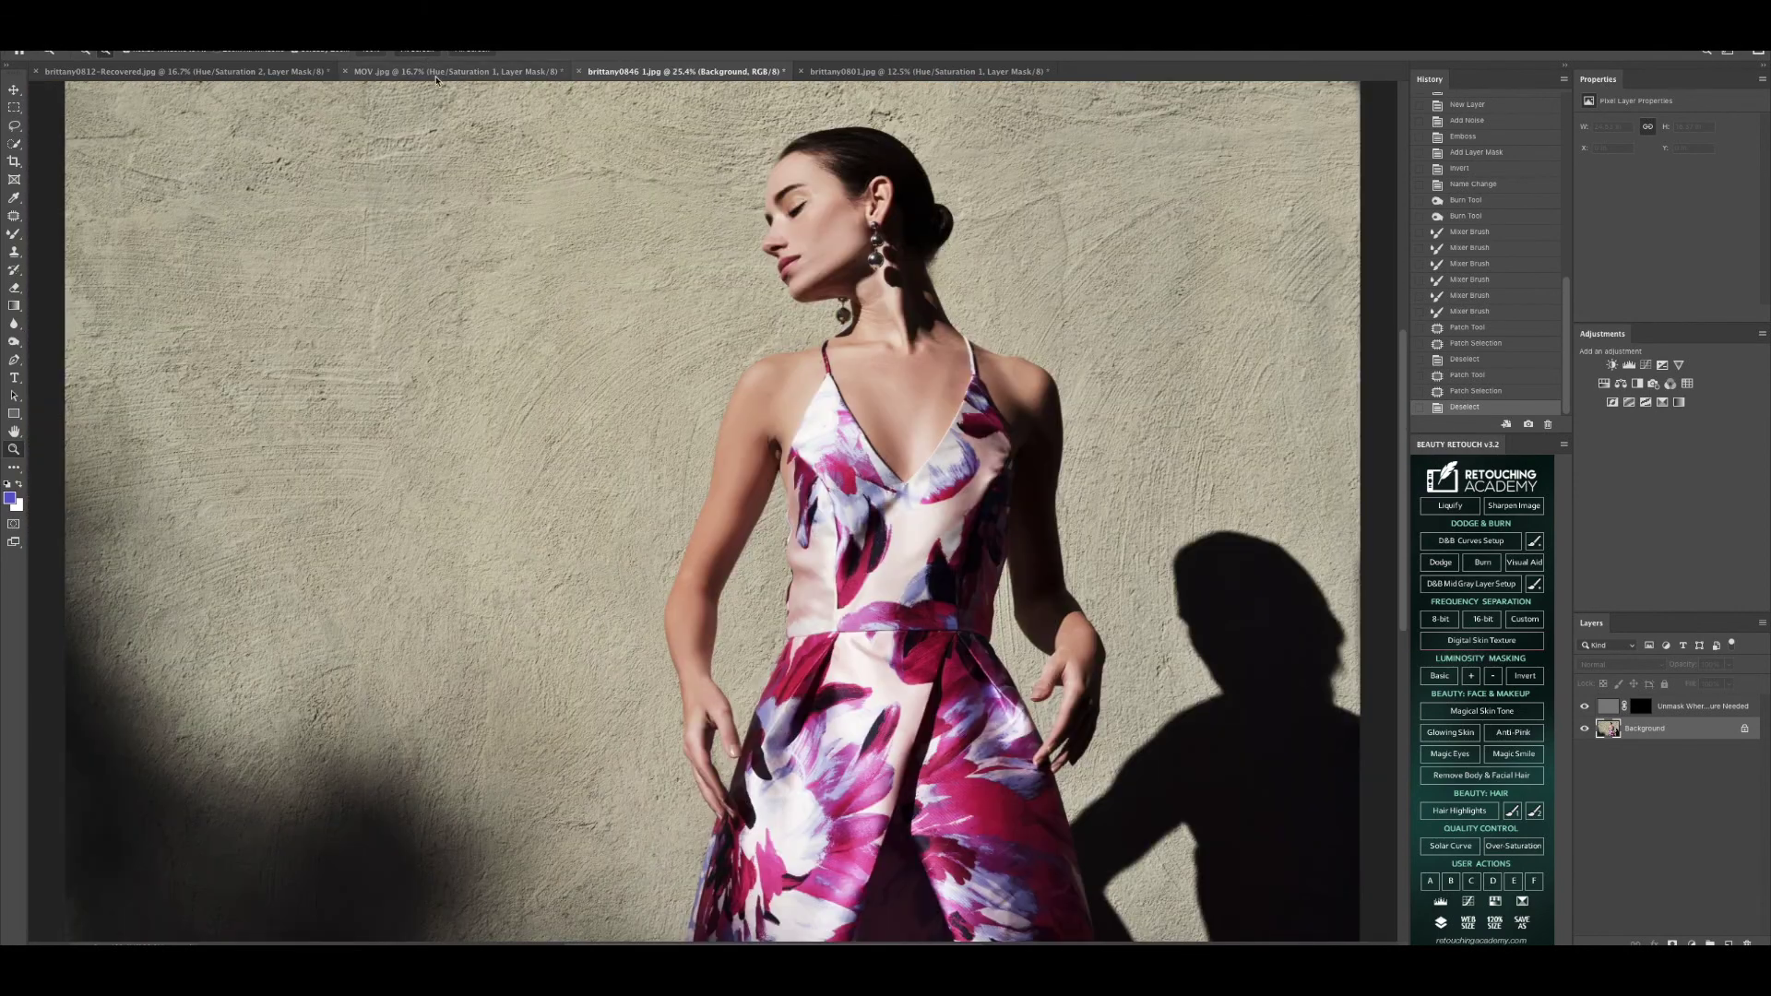
pyautogui.keyDown('alt'); pyautogui.click(803, 607); pyautogui.keyUp('alt')
pyautogui.keyDown('alt'); pyautogui.click(702, 532); pyautogui.keyUp('alt')
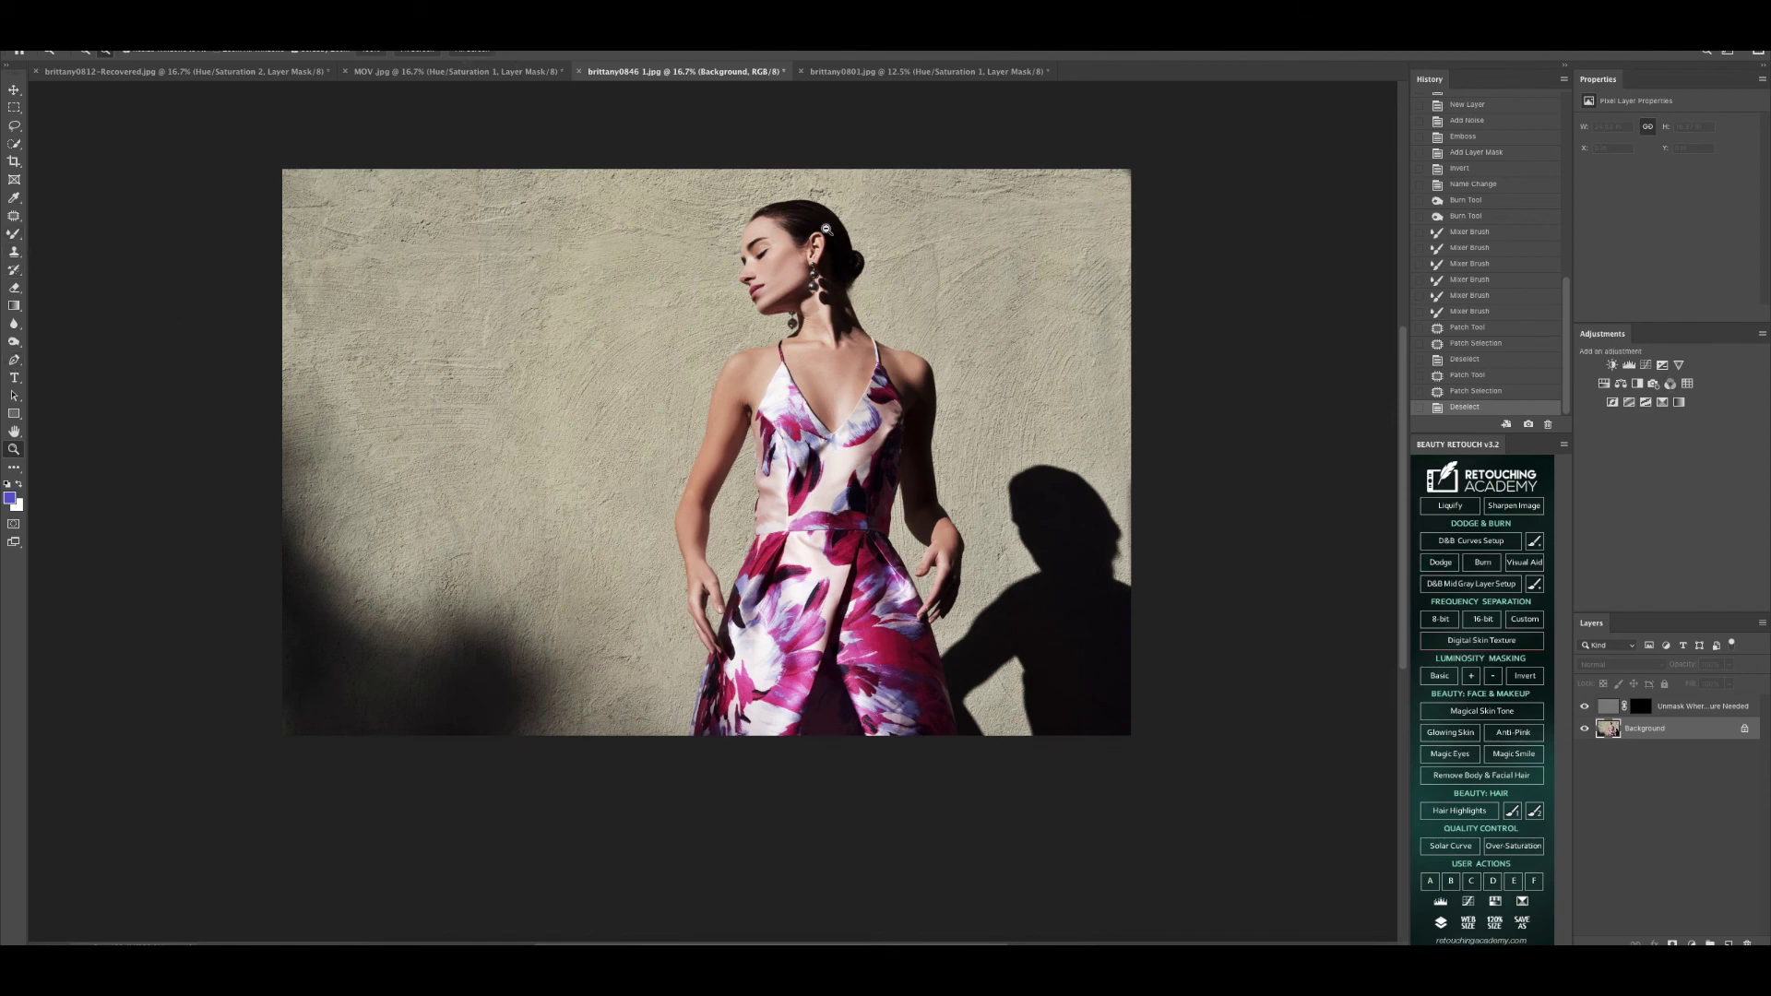
pyautogui.click(420, 51)
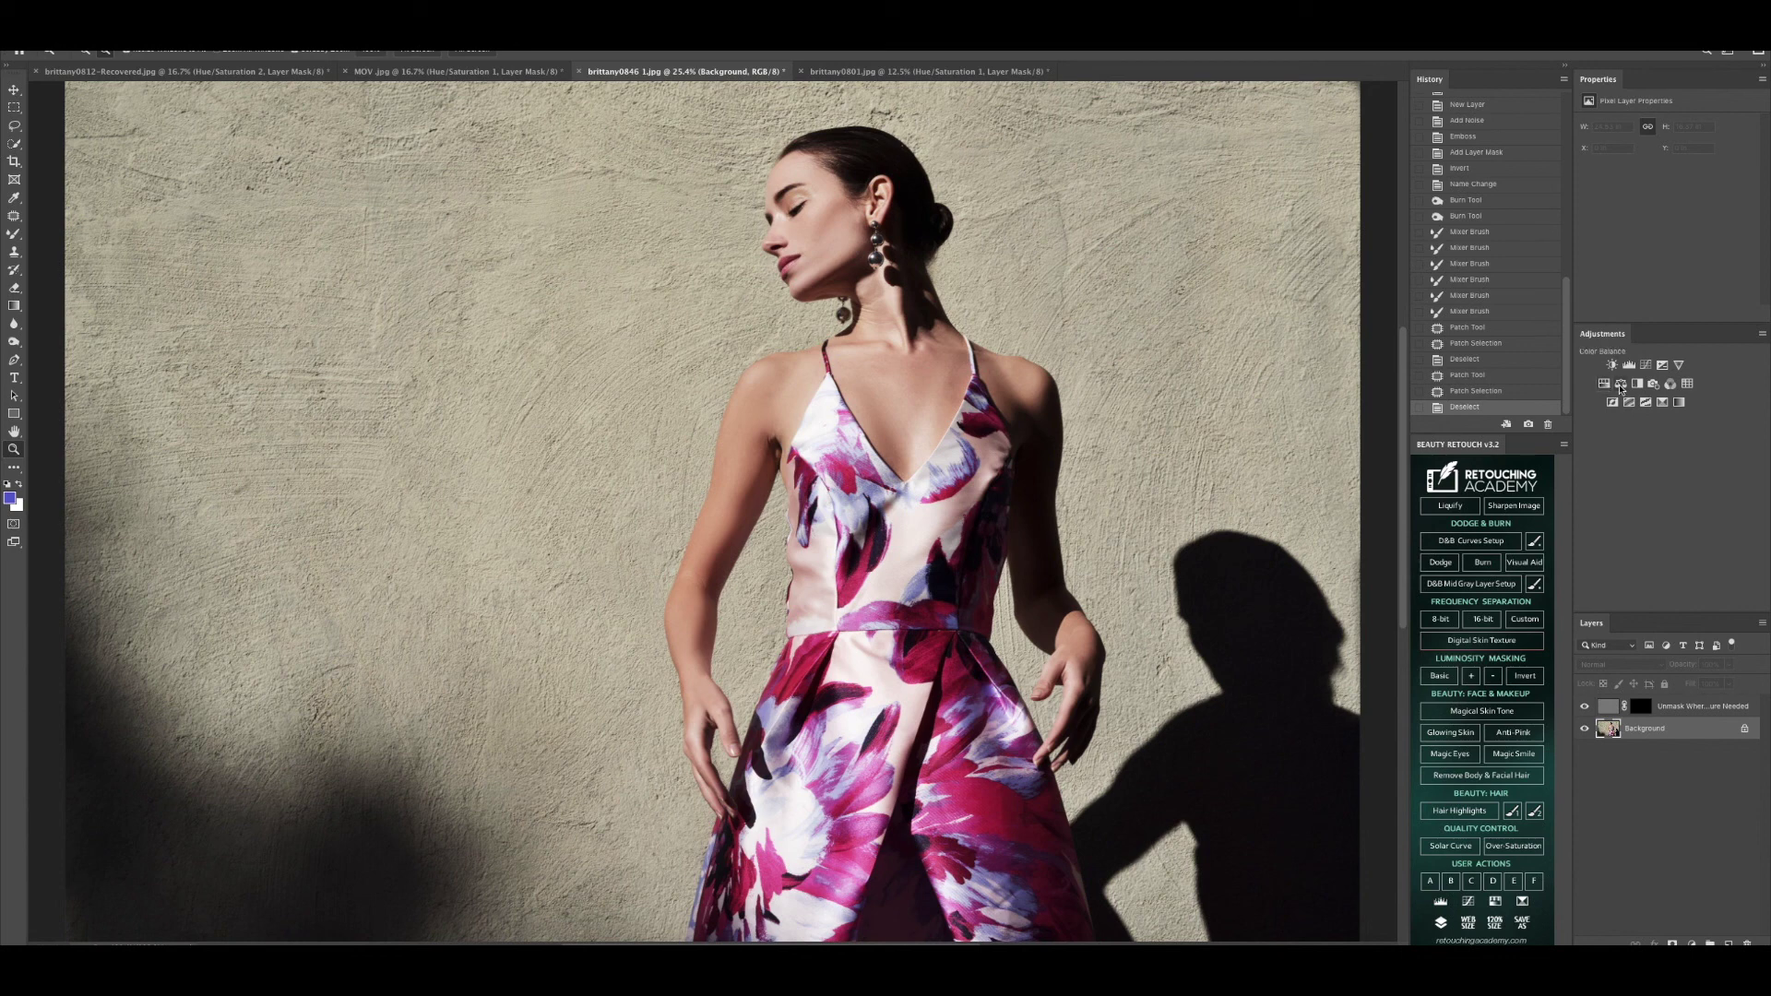
pyautogui.click(1679, 402)
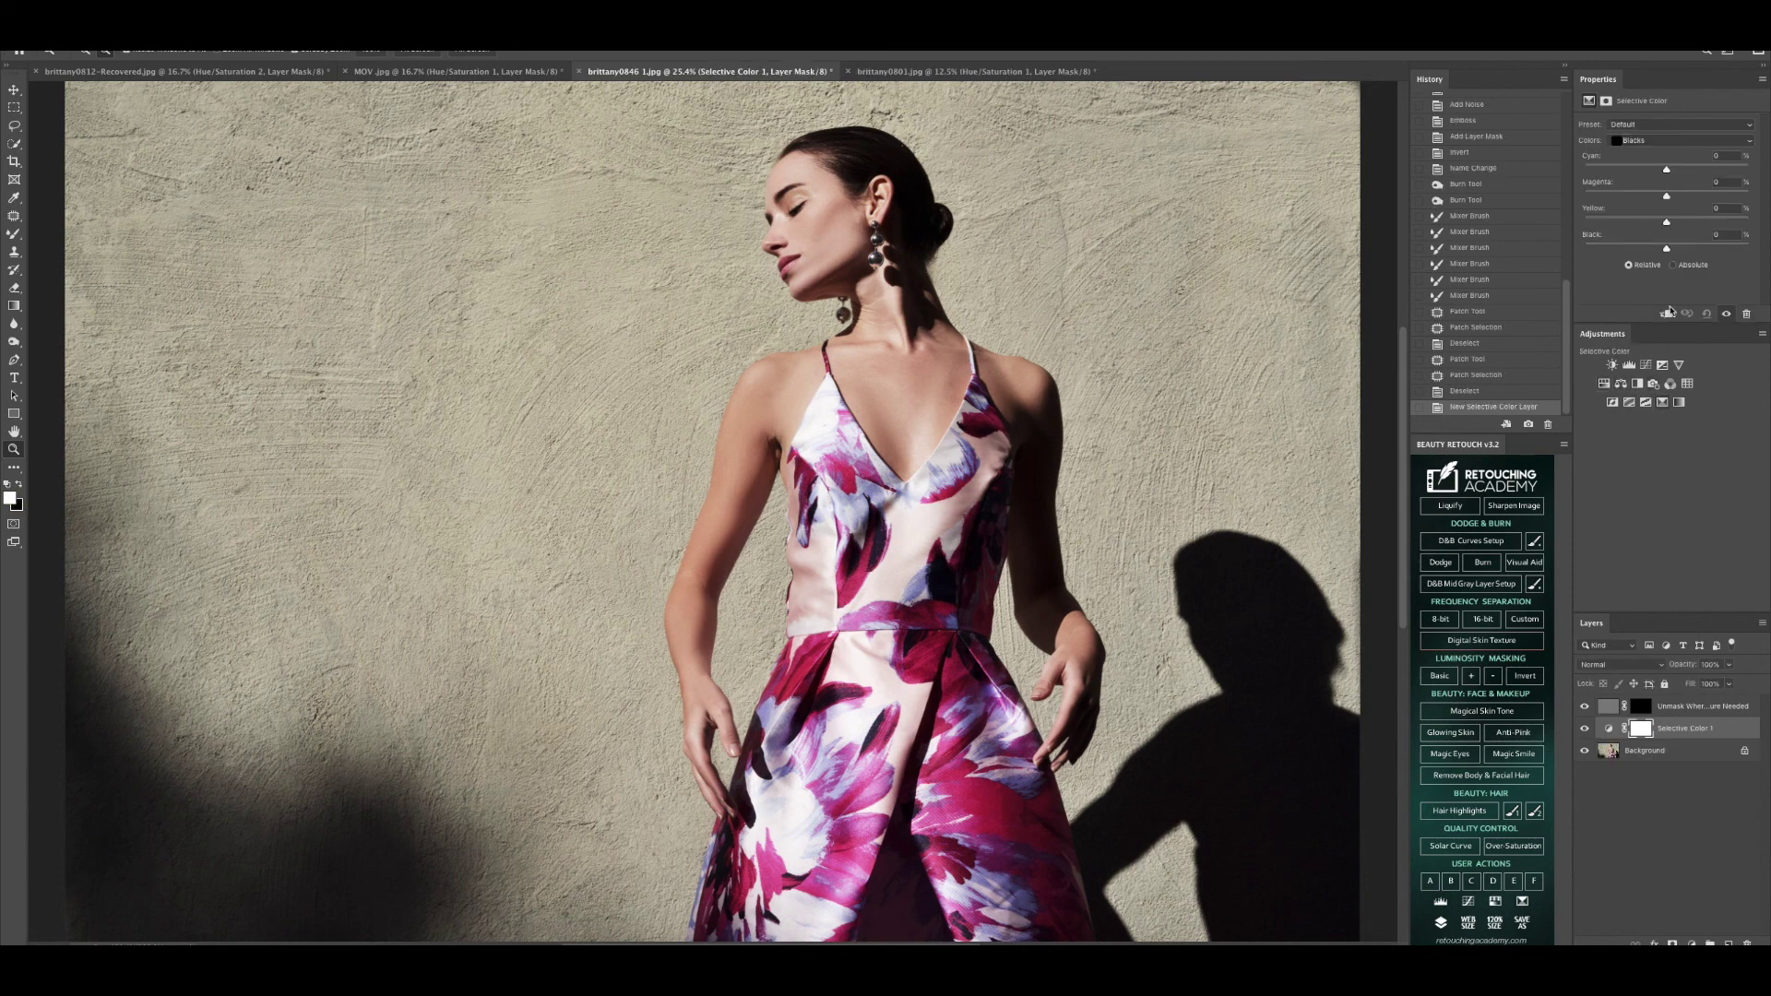
pyautogui.click(1657, 146)
pyautogui.click(1657, 109)
pyautogui.moveTo(1665, 196); pyautogui.dragTo(1769, 221)
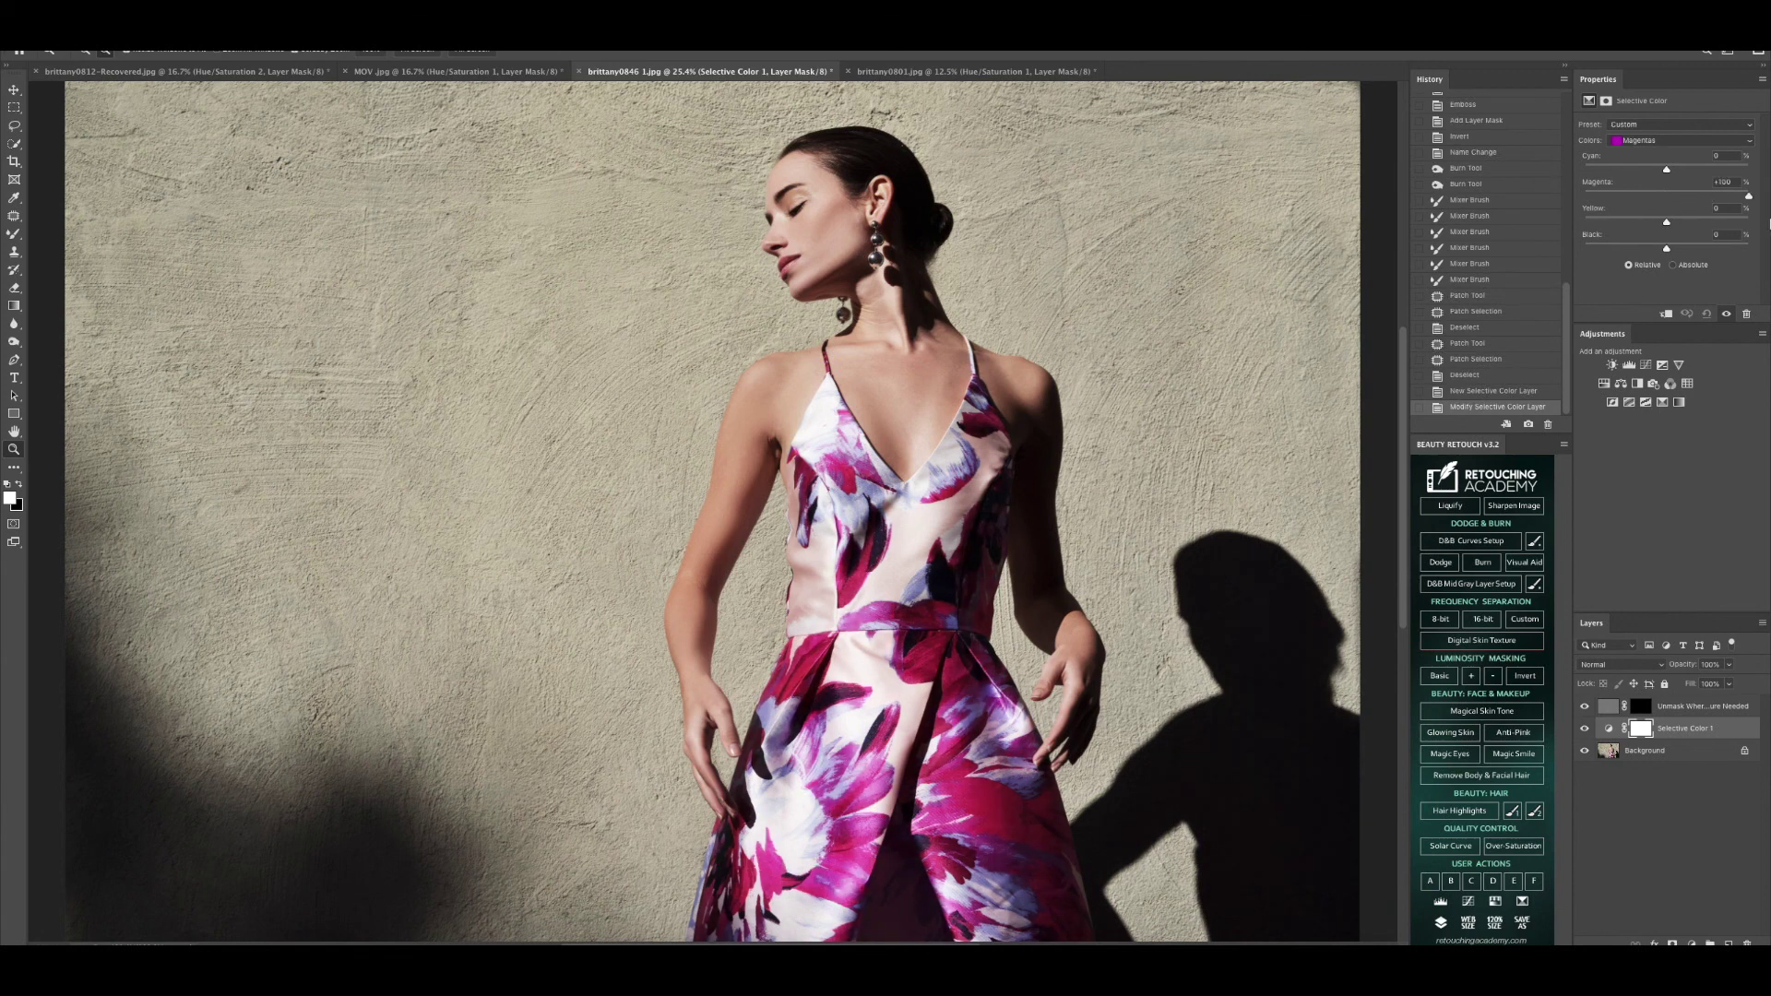
# Step: Set Cyan to -100% for the Magentas and reduce their Black amount
pyautogui.moveTo(1666, 170); pyautogui.dragTo(1768, 184)
pyautogui.keyDown('alt'); pyautogui.click(773, 447); pyautogui.keyUp('alt')
pyautogui.keyDown('alt'); pyautogui.click(746, 502); pyautogui.keyUp('alt')
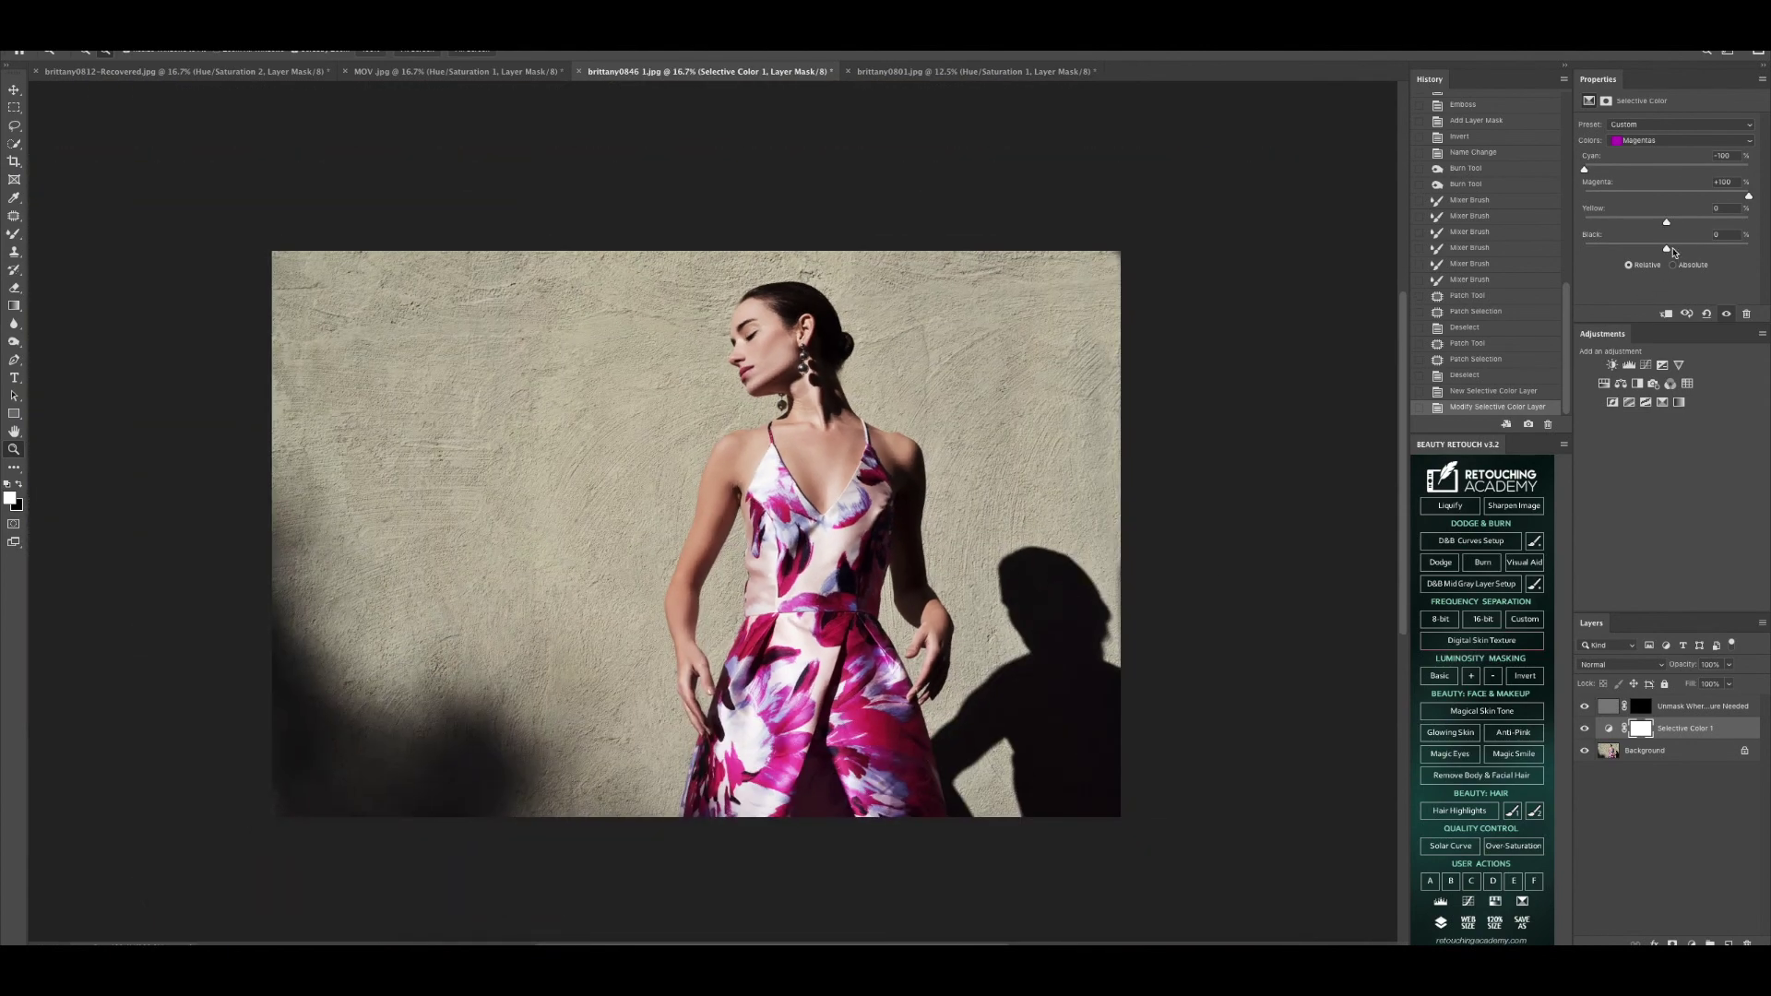
pyautogui.moveTo(1666, 248)
pyautogui.mouseDown()
pyautogui.moveTo(1586, 248)
pyautogui.moveTo(1677, 247)
pyautogui.moveTo(1633, 247)
pyautogui.mouseUp()
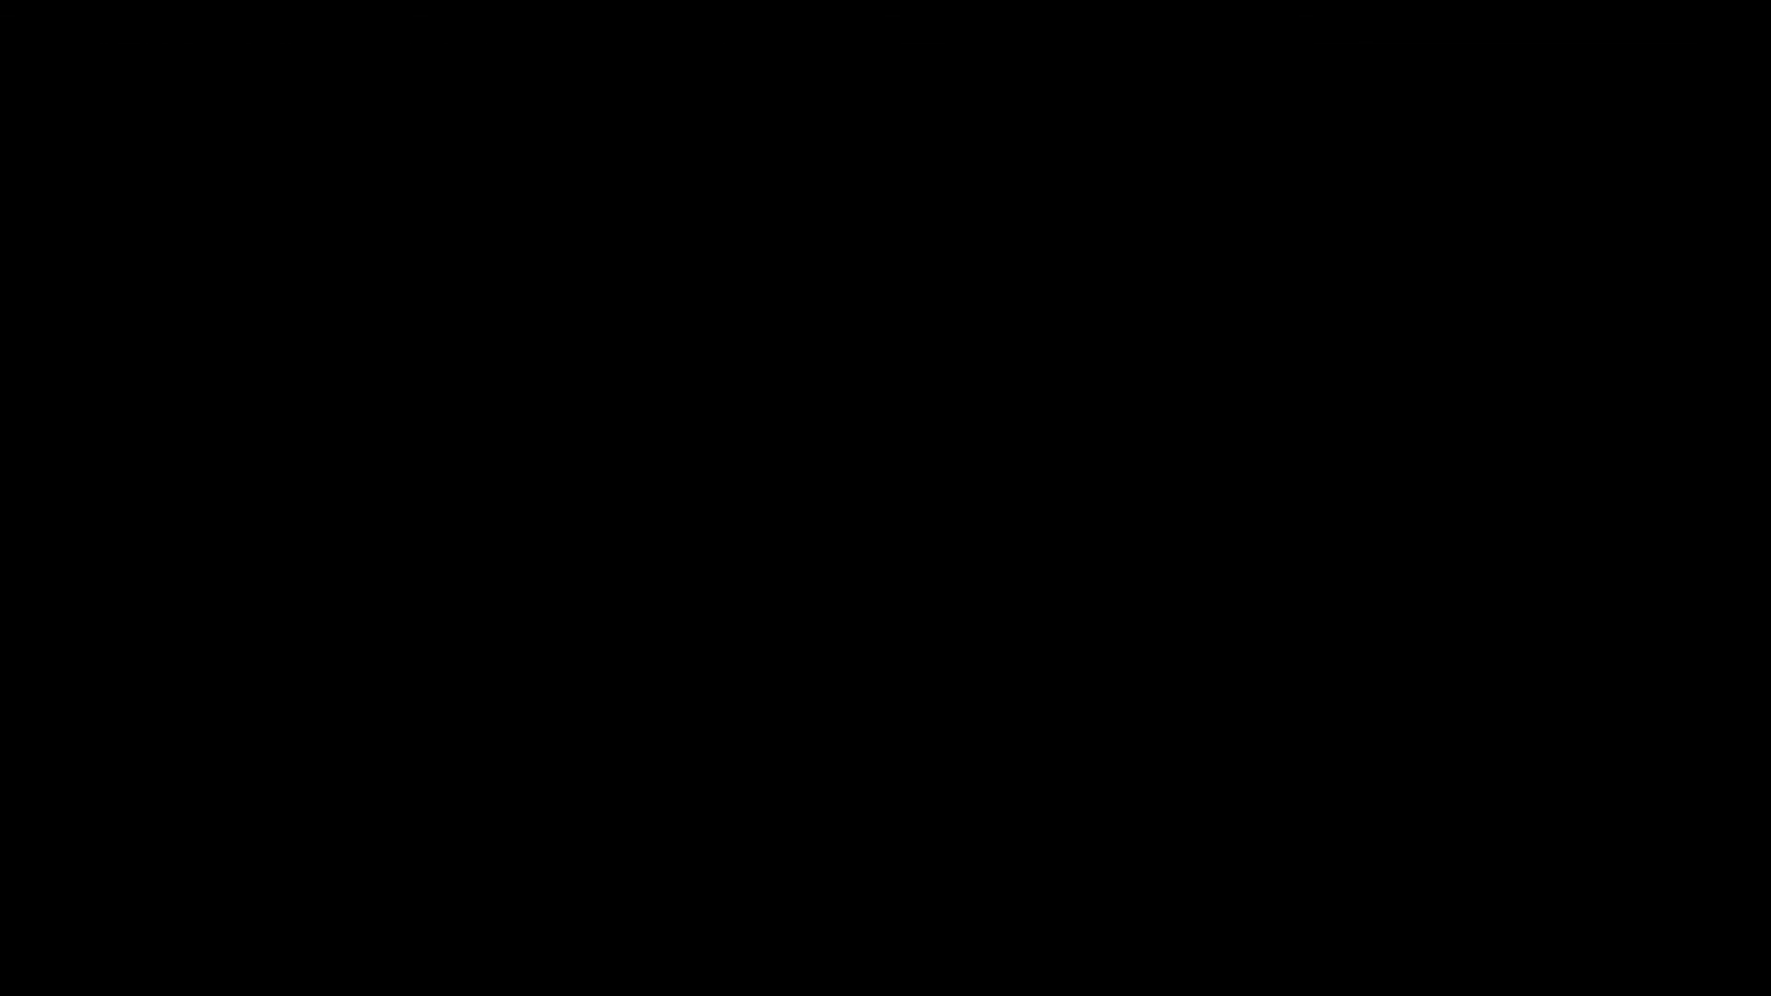